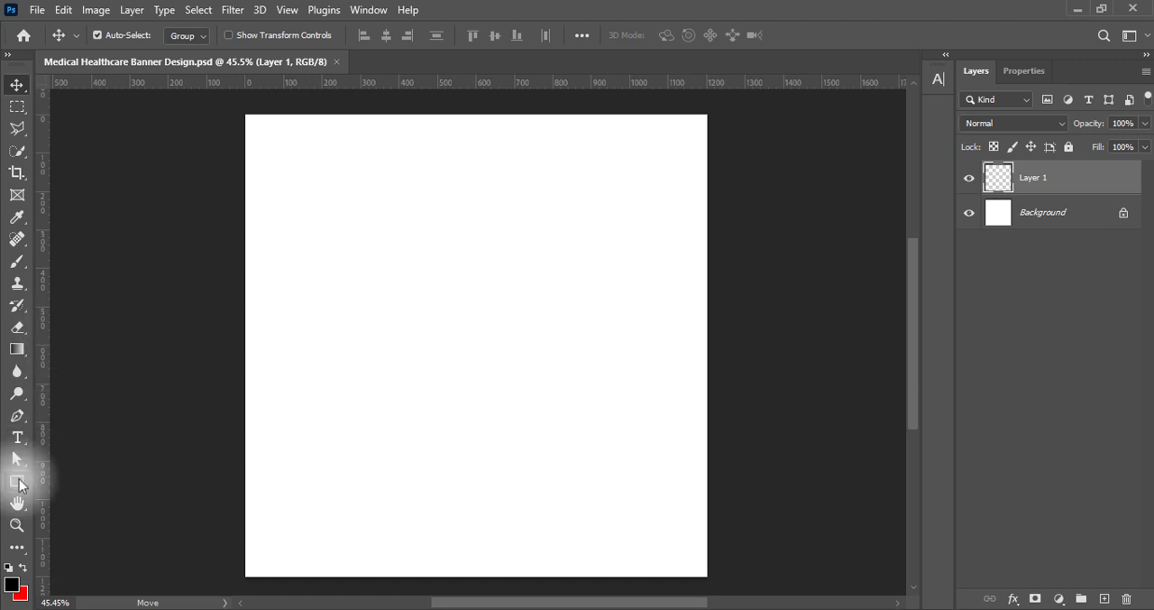
Draw a black rectangle of about 1244 × 1238 px over the whole canvas and reduce its corner radii to 0 px
{"action": "left_click_drag", "start_coordinate": [16, 481], "coordinate": [67, 481]}
{"action": "left_click_drag", "start_coordinate": [241, 108], "coordinate": [720, 580]}
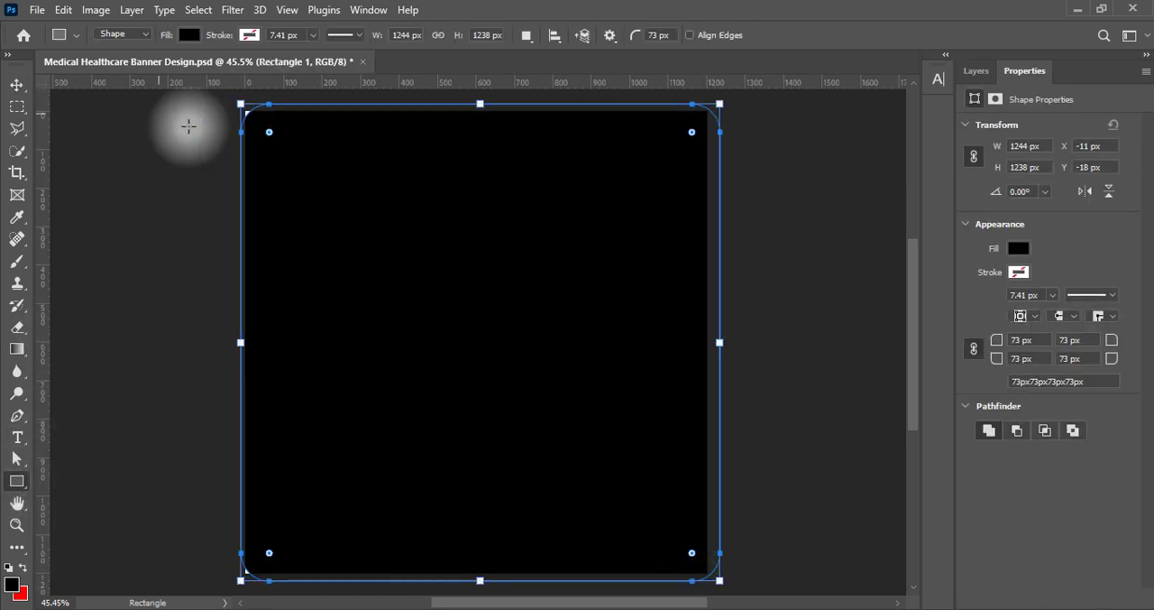
{"action": "left_click_drag", "start_coordinate": [269, 132], "coordinate": [186, 94]}
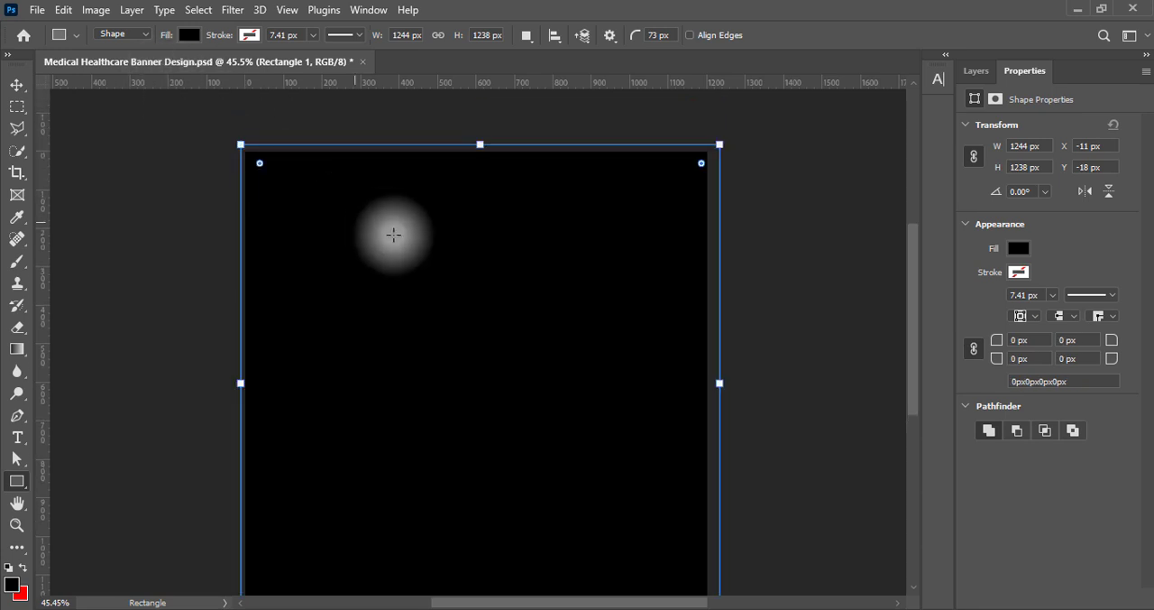
Centre the rectangle on the canvas horizontally and vertically with Free Transform
{"action": "left_click", "coordinate": [18, 85]}
{"action": "key", "text": "ctrl+t"}
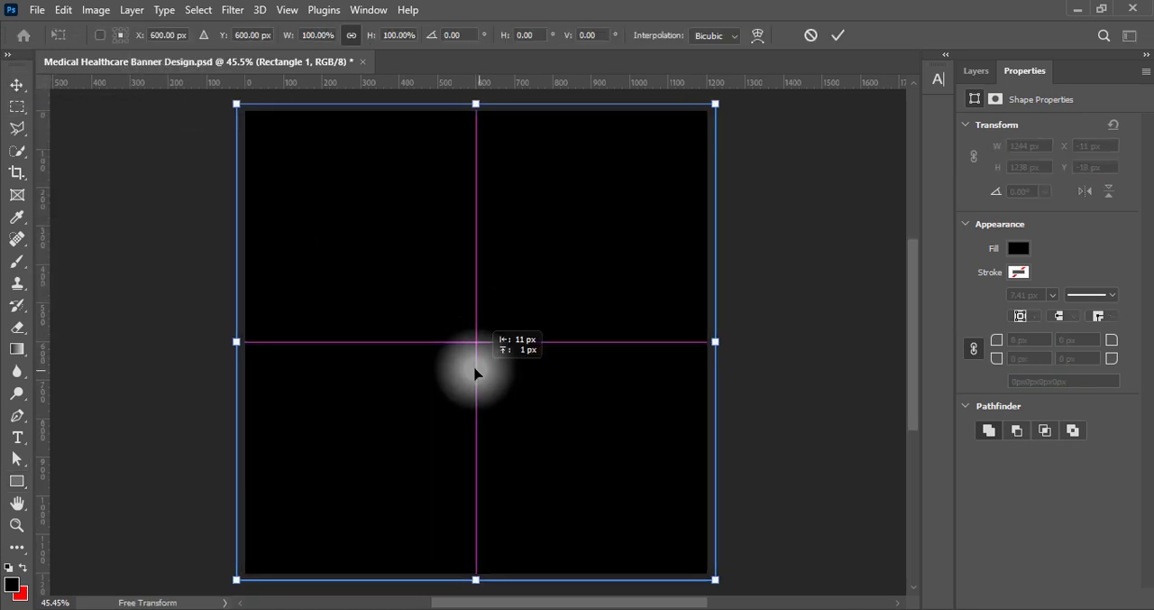
{"action": "double_click", "coordinate": [478, 370]}
Enable the Gradient Overlay effect in the rectangle layer's style and show its settings
{"action": "left_click", "coordinate": [980, 70]}
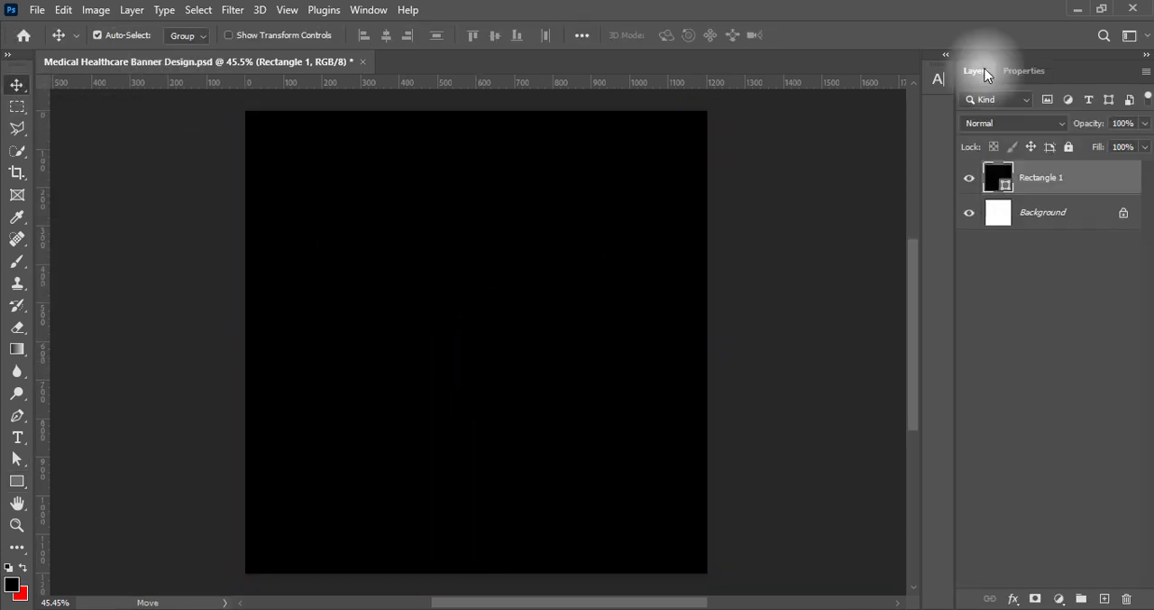
{"action": "double_click", "coordinate": [989, 184]}
{"action": "left_click", "coordinate": [511, 345]}
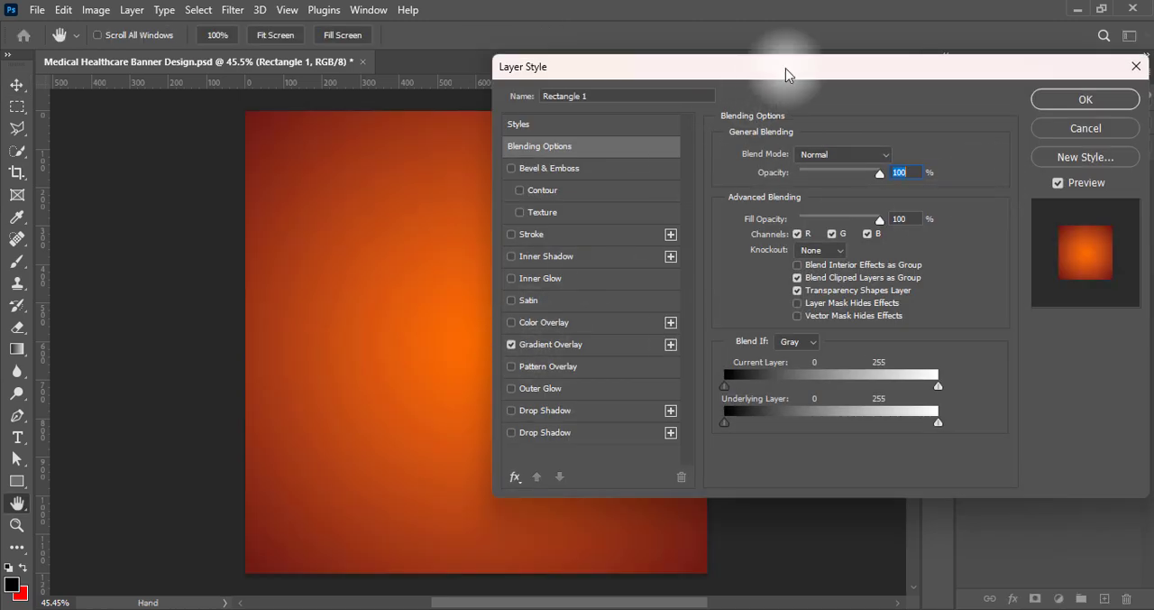
{"action": "left_click", "coordinate": [577, 346]}
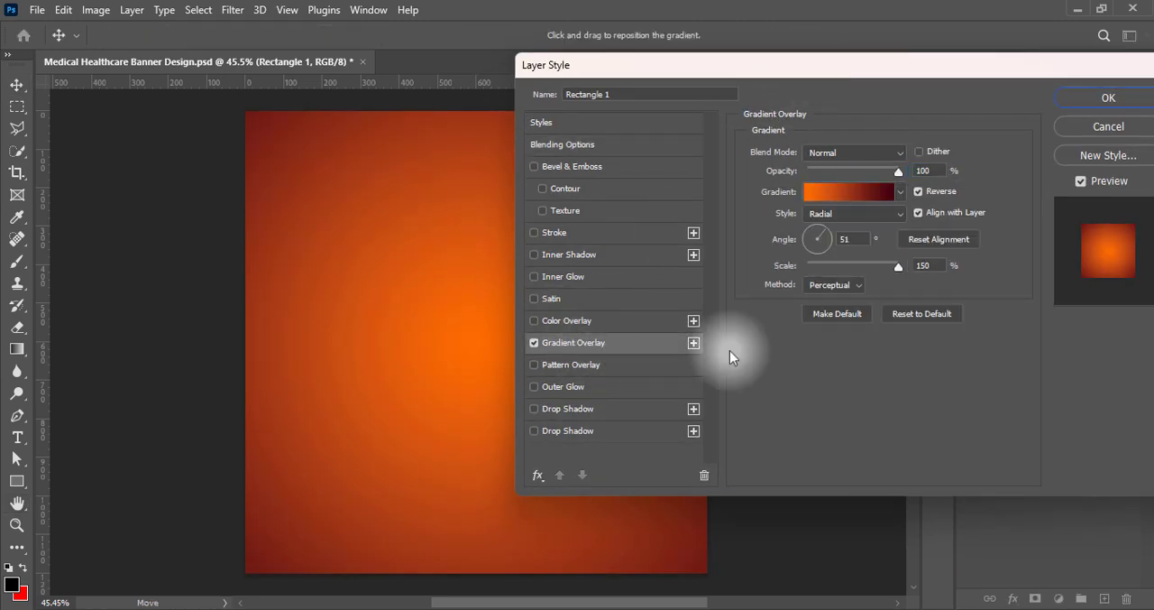
Apply the last Iridescent gradient preset to the overlay and turn off Reverse
{"action": "left_click", "coordinate": [900, 192]}
{"action": "scroll", "coordinate": [902, 357], "scroll_direction": "down", "scroll_amount": 1}
{"action": "left_click_drag", "start_coordinate": [995, 397], "coordinate": [1066, 485]}
{"action": "left_click", "coordinate": [728, 422]}
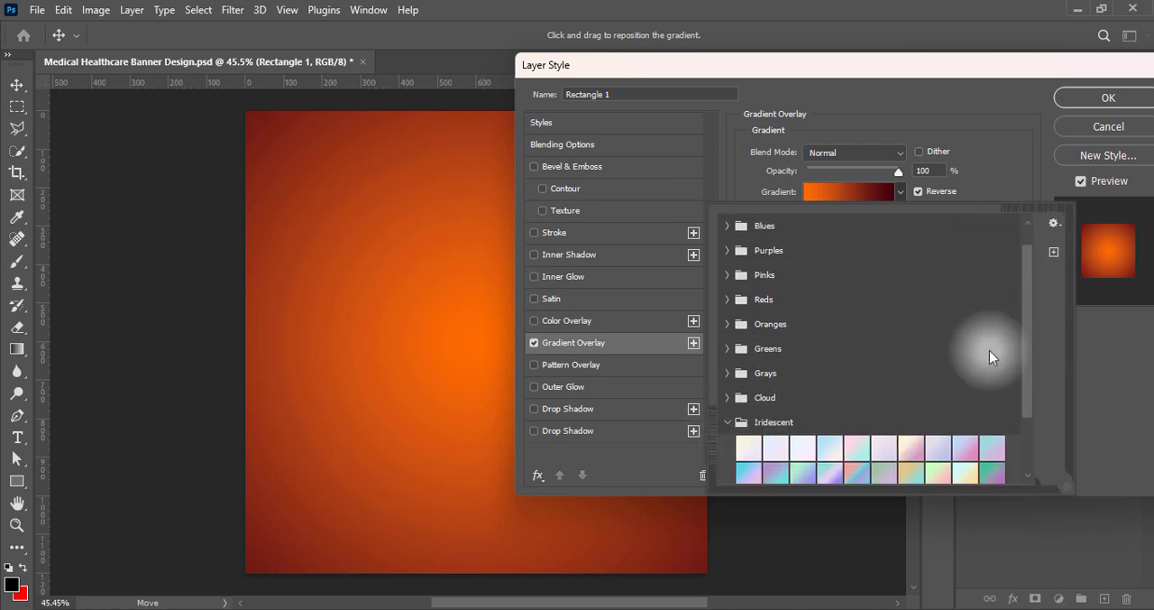
{"action": "scroll", "coordinate": [1032, 398], "scroll_direction": "down", "scroll_amount": 2}
{"action": "left_click", "coordinate": [776, 422]}
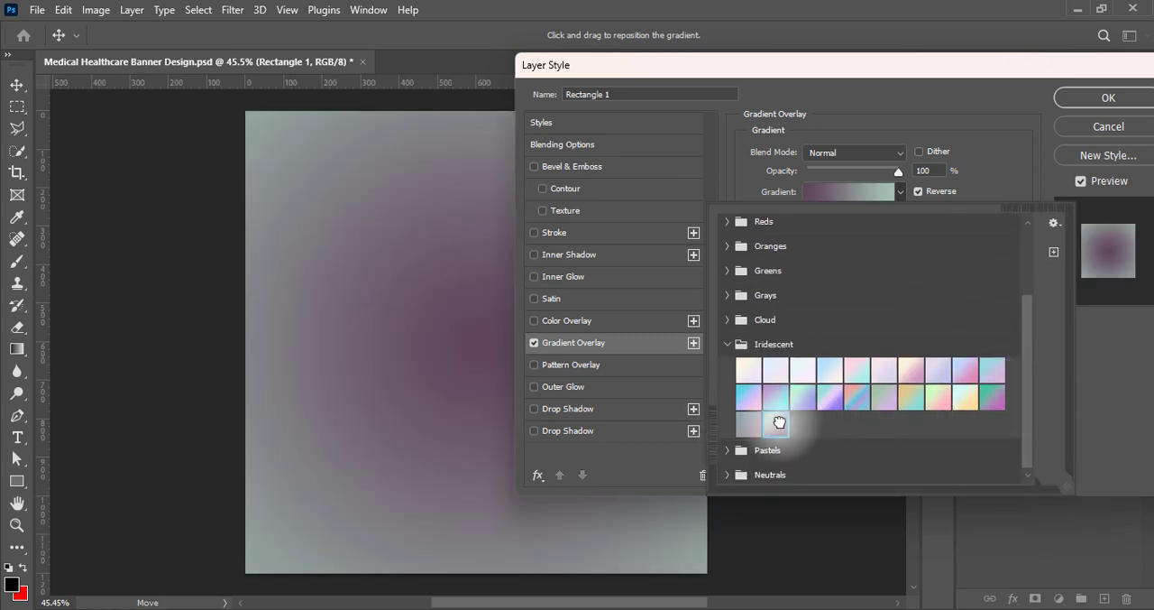
{"action": "left_click", "coordinate": [1116, 425]}
{"action": "left_click", "coordinate": [920, 192]}
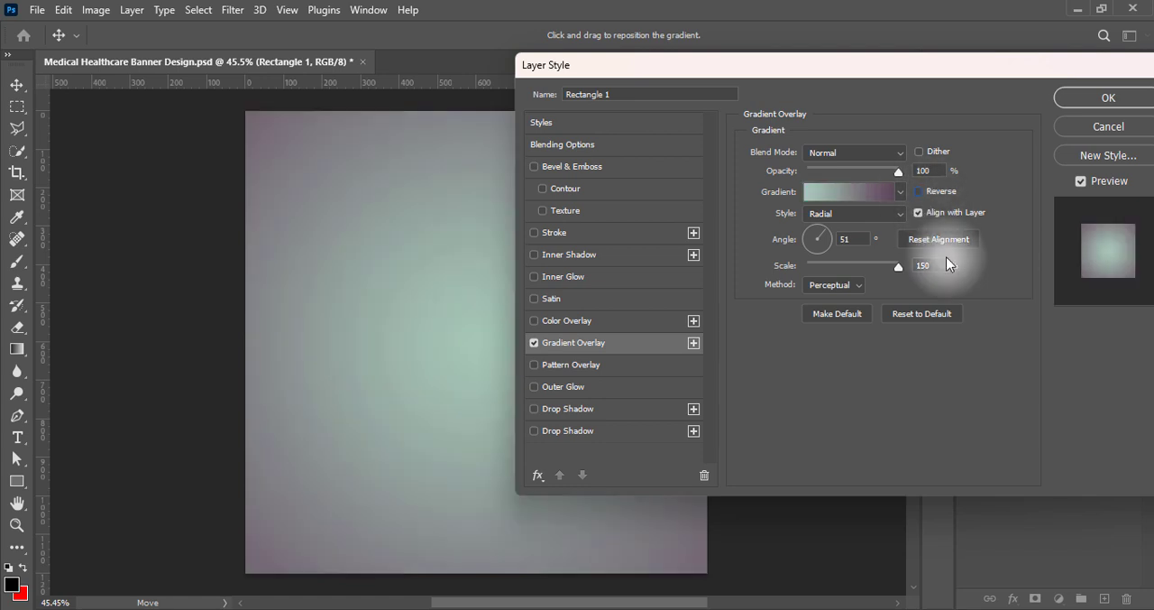
Set the gradient overlay's angle to 60° and its method to Classic
{"action": "double_click", "coordinate": [837, 236]}
{"action": "type", "text": "60"}
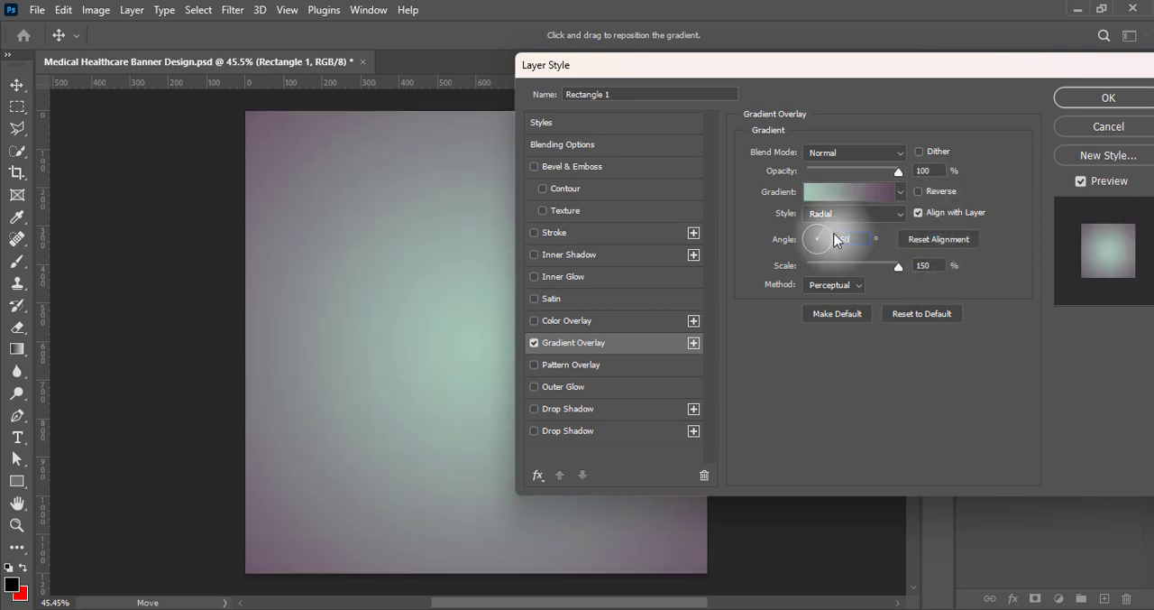
{"action": "left_click", "coordinate": [817, 324]}
{"action": "left_click", "coordinate": [829, 287]}
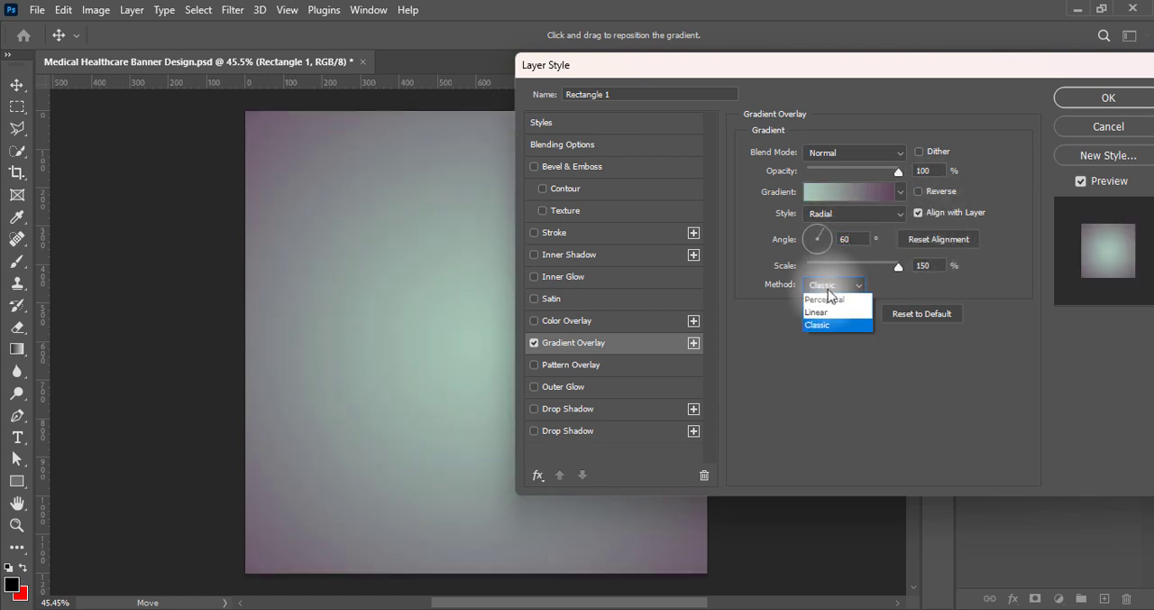
Edit the overlay gradient and change its end stop colour to a near-black purple, about 130611
{"action": "left_click", "coordinate": [851, 191]}
{"action": "double_click", "coordinate": [1122, 478]}
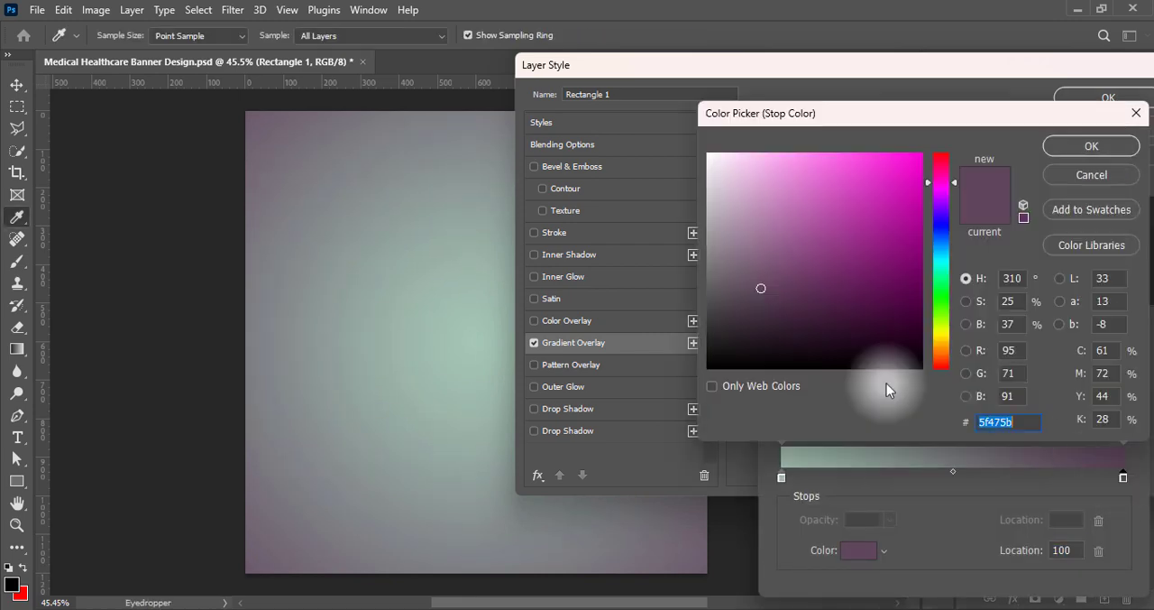
{"action": "left_click", "coordinate": [761, 333]}
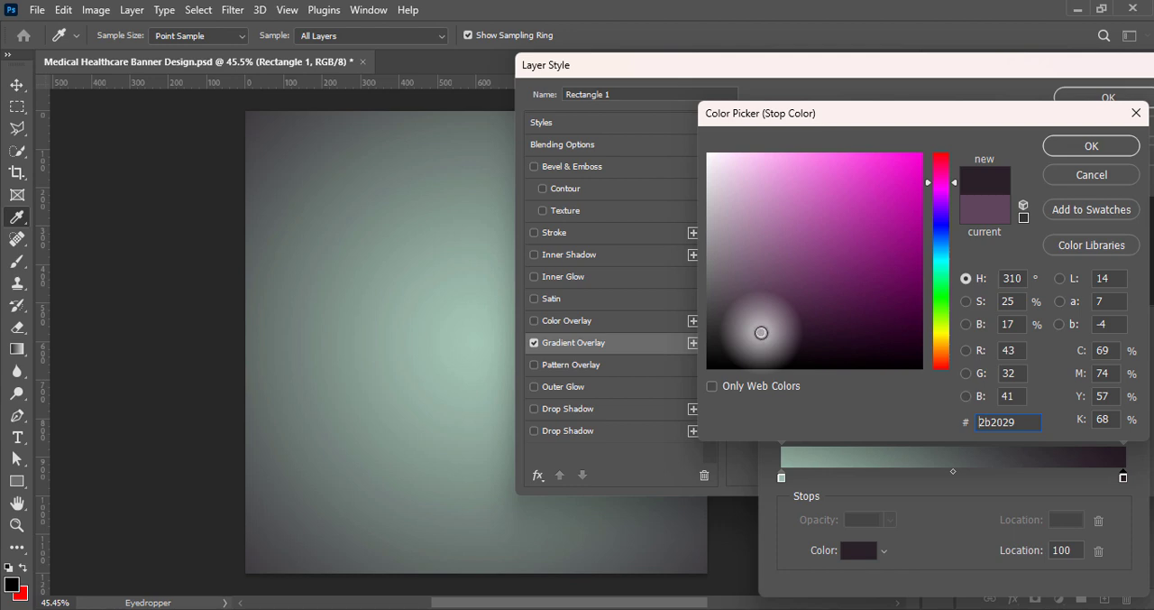
{"action": "left_click_drag", "start_coordinate": [761, 332], "coordinate": [871, 338]}
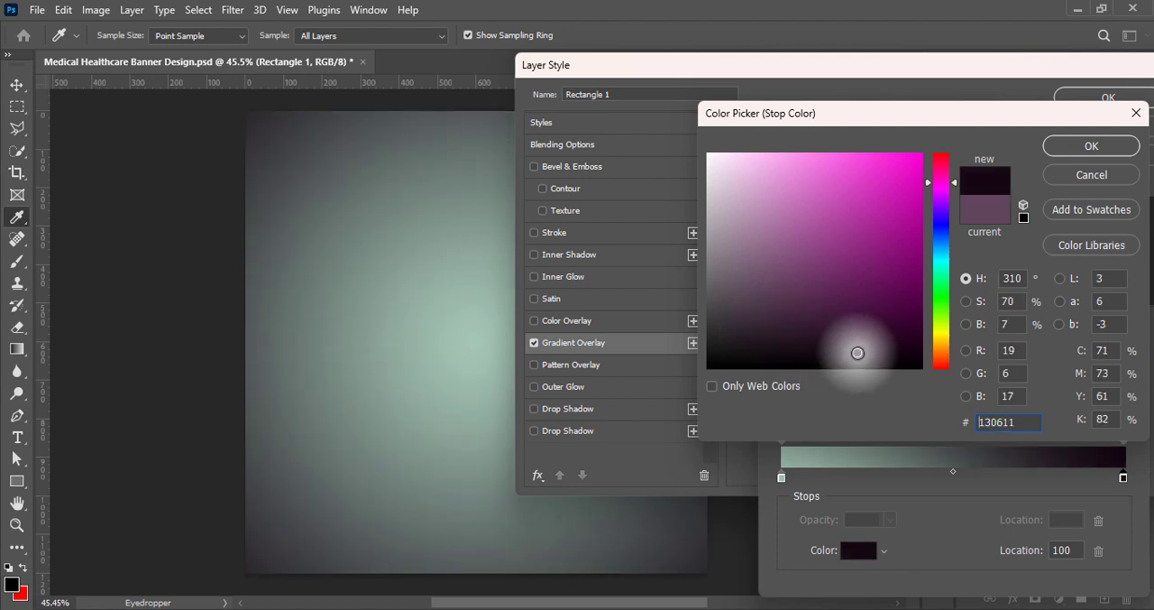
{"action": "left_click", "coordinate": [1092, 146]}
Change the gradient's start stop colour to the dark grey-green 526460 and accept the edited gradient
{"action": "double_click", "coordinate": [781, 477]}
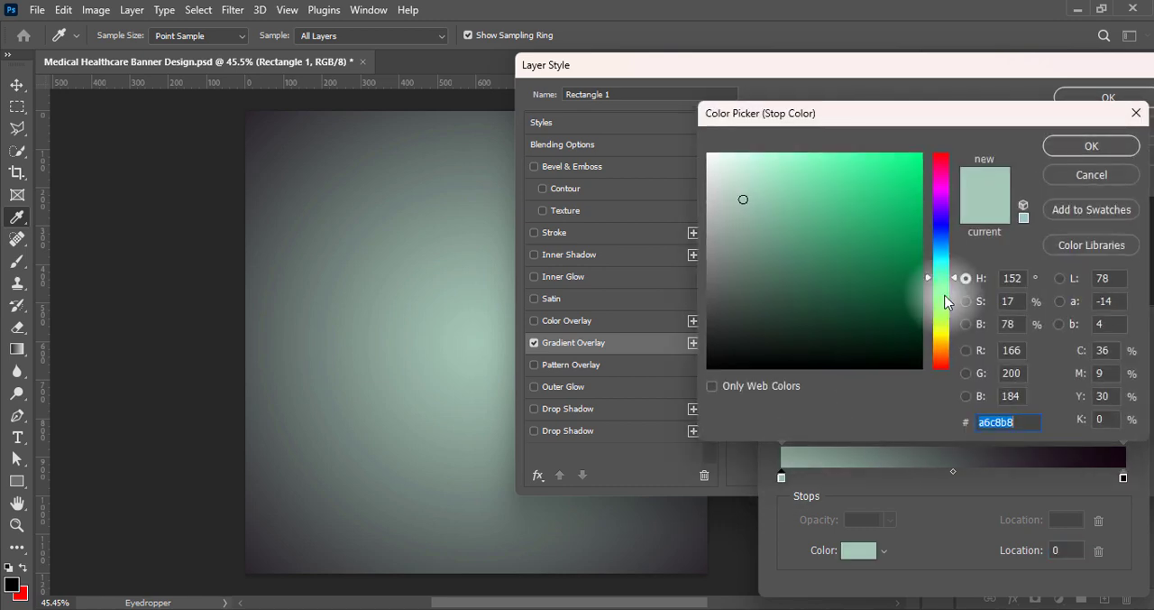
{"action": "left_click", "coordinate": [746, 273]}
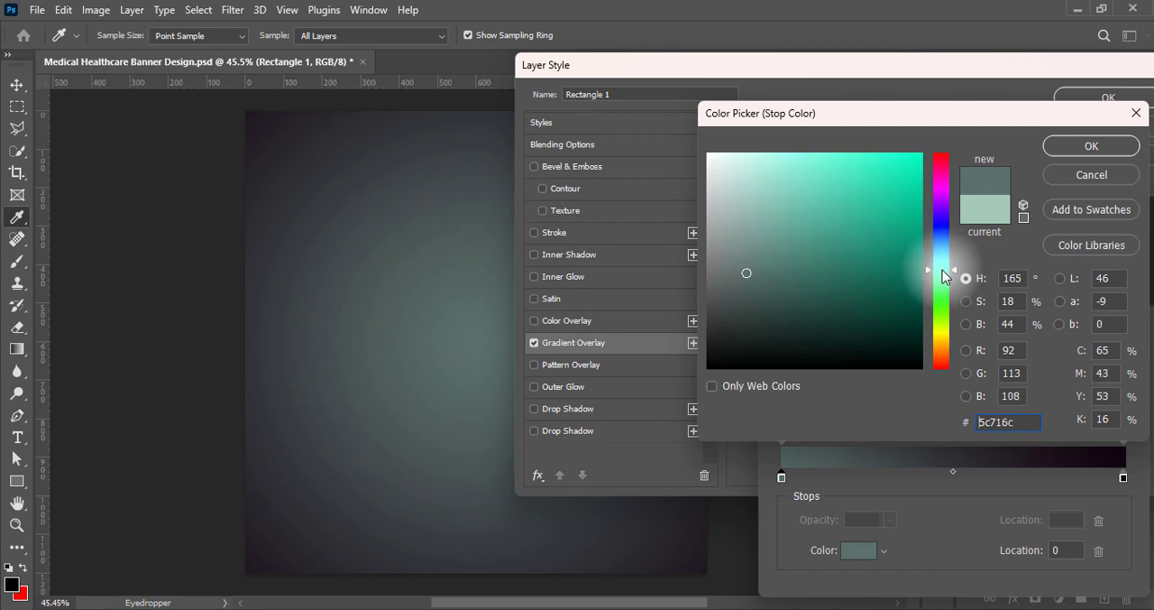
{"action": "mouse_move", "coordinate": [731, 299]}
{"action": "left_mouse_down"}
{"action": "mouse_move", "coordinate": [746, 267]}
{"action": "mouse_move", "coordinate": [746, 300]}
{"action": "mouse_move", "coordinate": [746, 283]}
{"action": "left_mouse_up"}
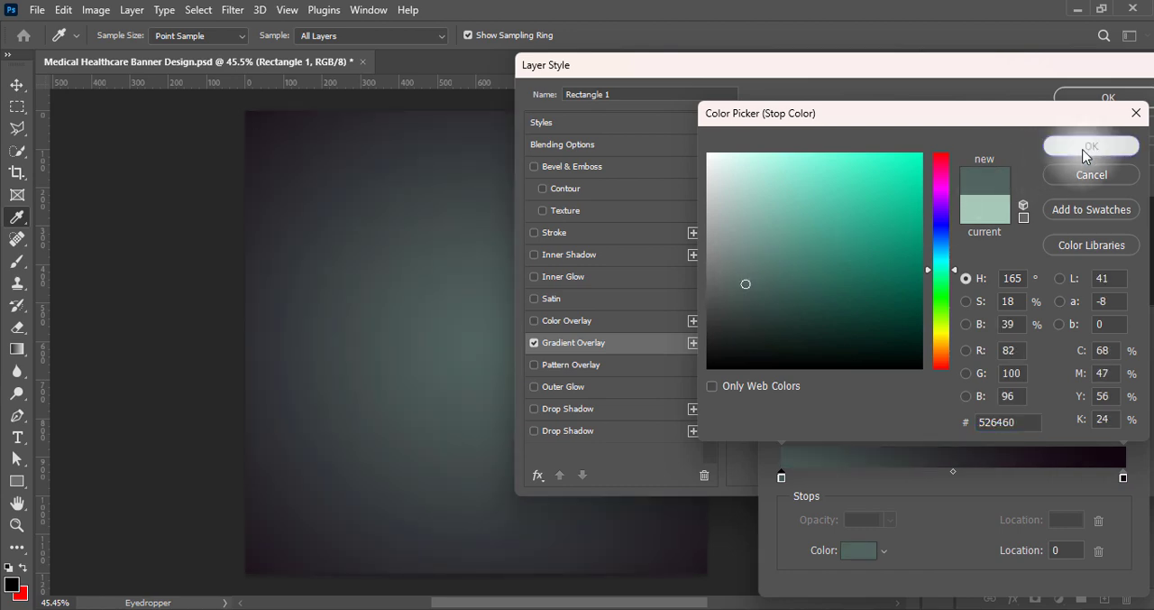
{"action": "left_click", "coordinate": [1090, 147]}
{"action": "left_click", "coordinate": [1105, 197]}
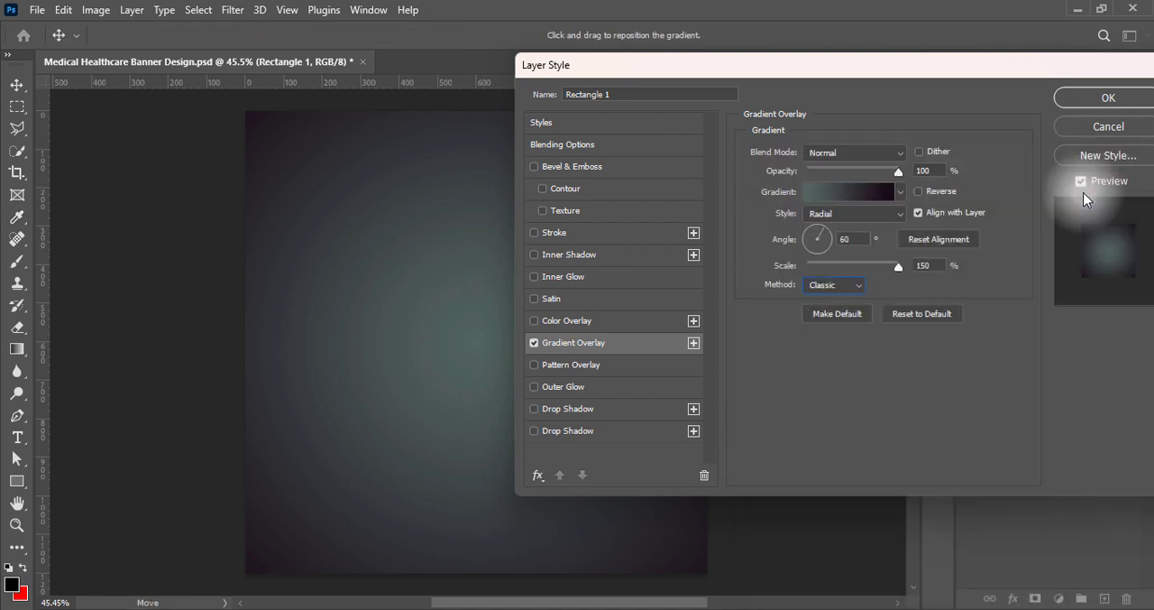
Set the gradient overlay's method to Perceptual and its angle to 21°, leaving Reverse off
{"action": "left_click", "coordinate": [835, 286]}
{"action": "left_click", "coordinate": [837, 299]}
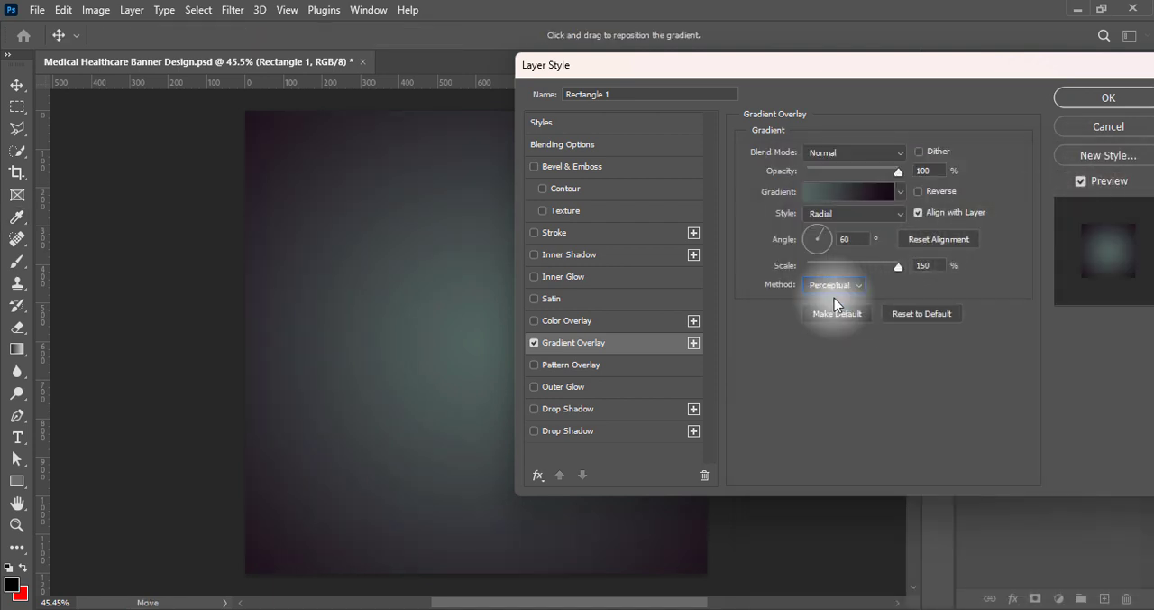
{"action": "left_click", "coordinate": [919, 192]}
{"action": "left_click", "coordinate": [919, 191]}
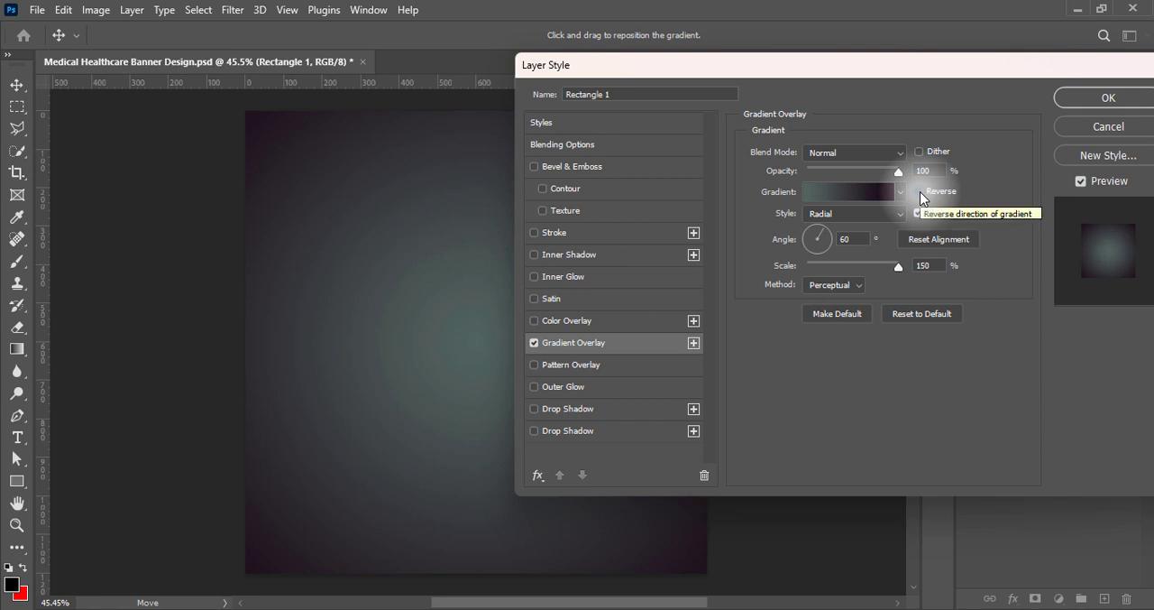
{"action": "key", "text": "BackSpace"}
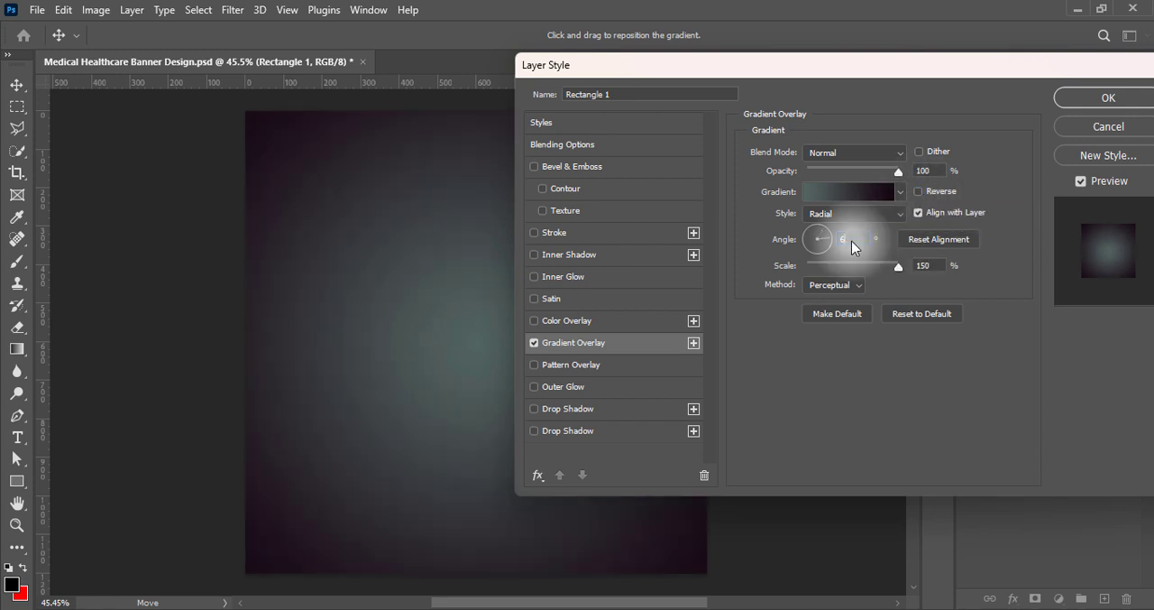
{"action": "key", "text": "BackSpace"}
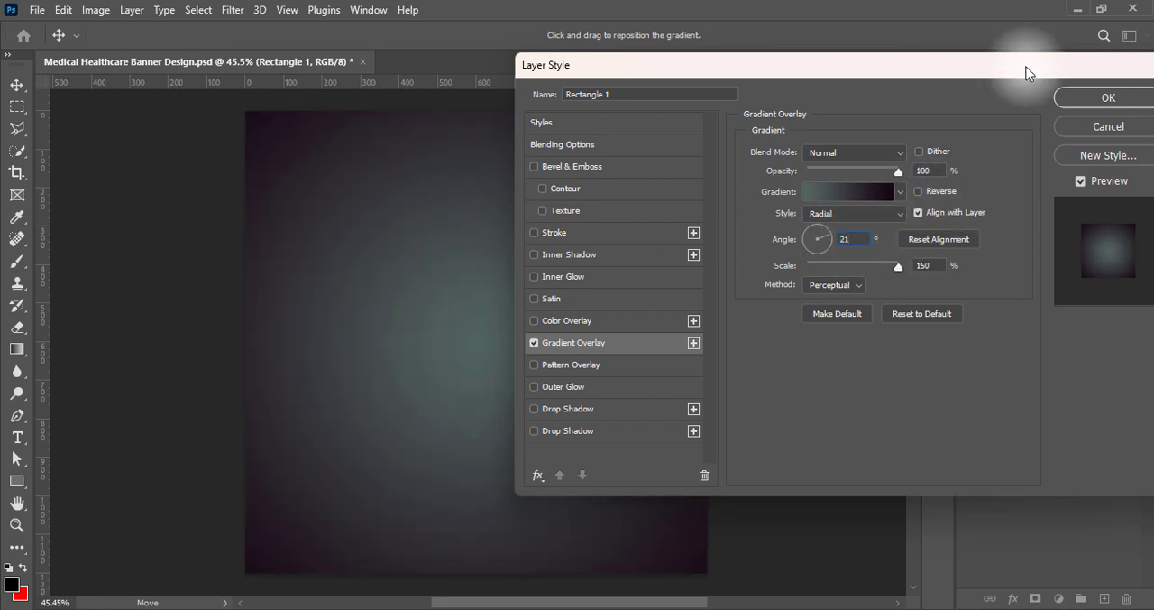
Enable the Bevel & Emboss texture with the Water—Sand pattern and set the texture depth to +1000%
{"action": "left_click_drag", "start_coordinate": [1027, 67], "coordinate": [1006, 81]}
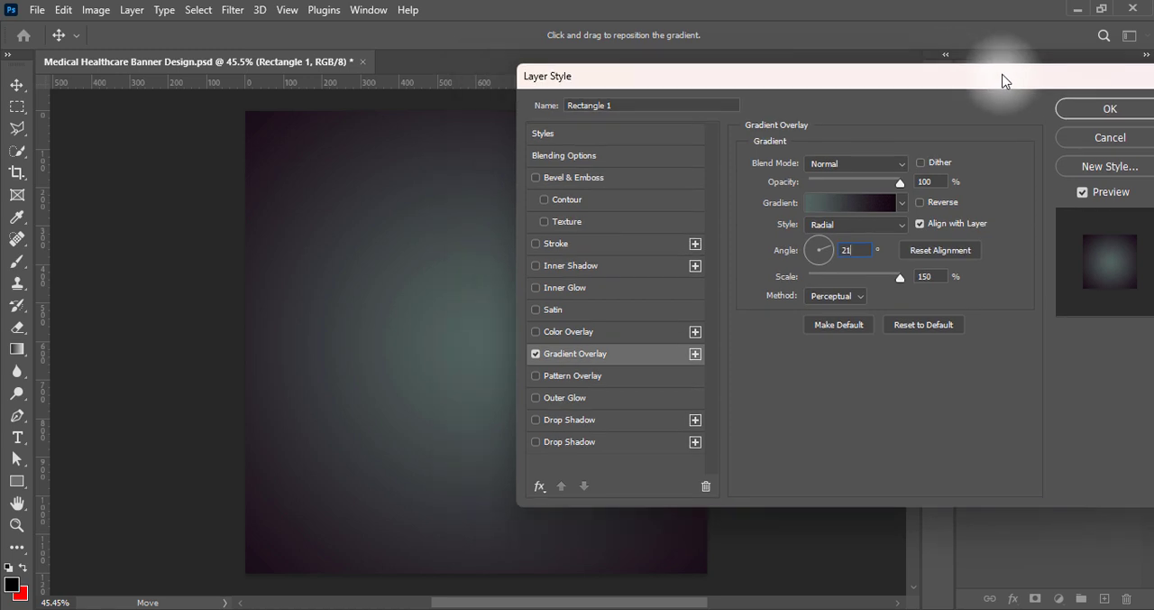
{"action": "left_click", "coordinate": [543, 221]}
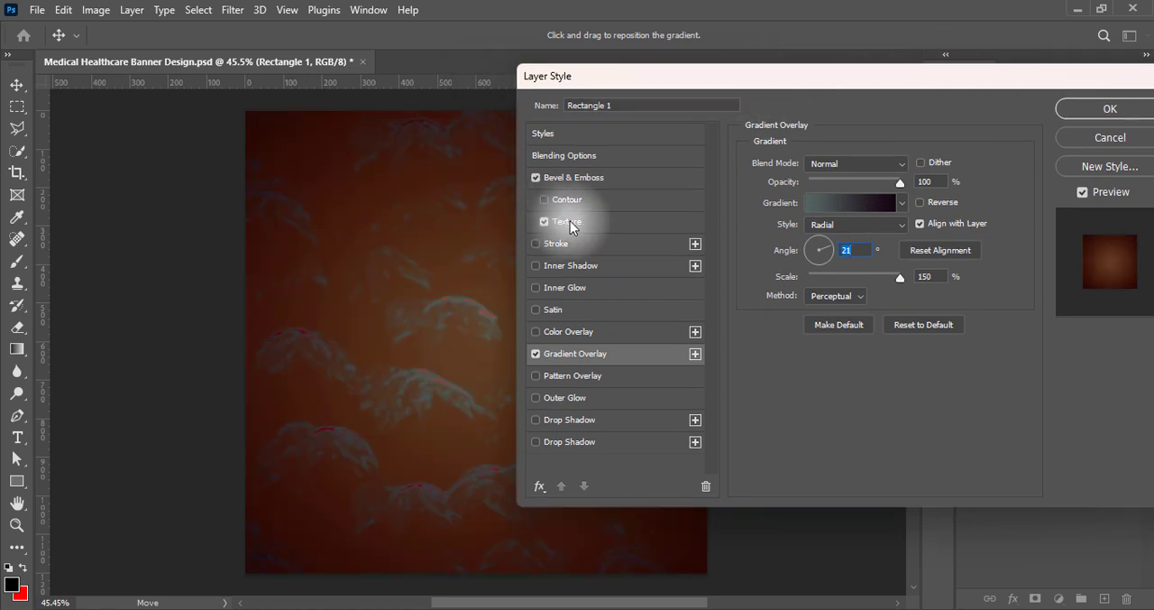
{"action": "left_click", "coordinate": [568, 221]}
{"action": "left_click", "coordinate": [838, 192]}
{"action": "left_click", "coordinate": [685, 305]}
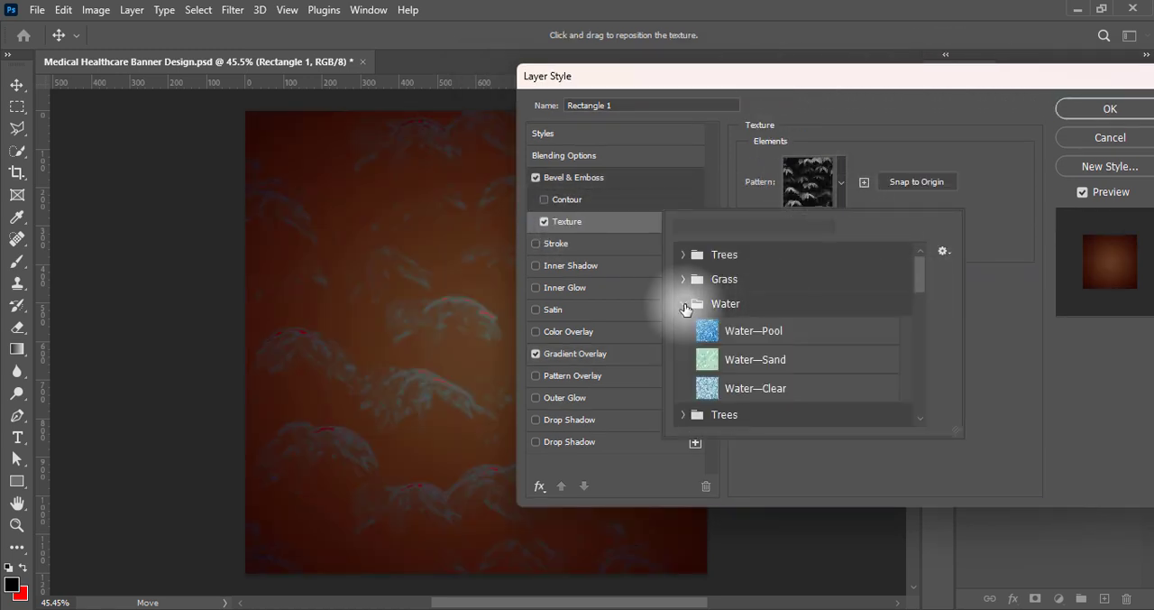
{"action": "left_click", "coordinate": [696, 388]}
{"action": "left_click", "coordinate": [696, 330]}
{"action": "left_click", "coordinate": [696, 360]}
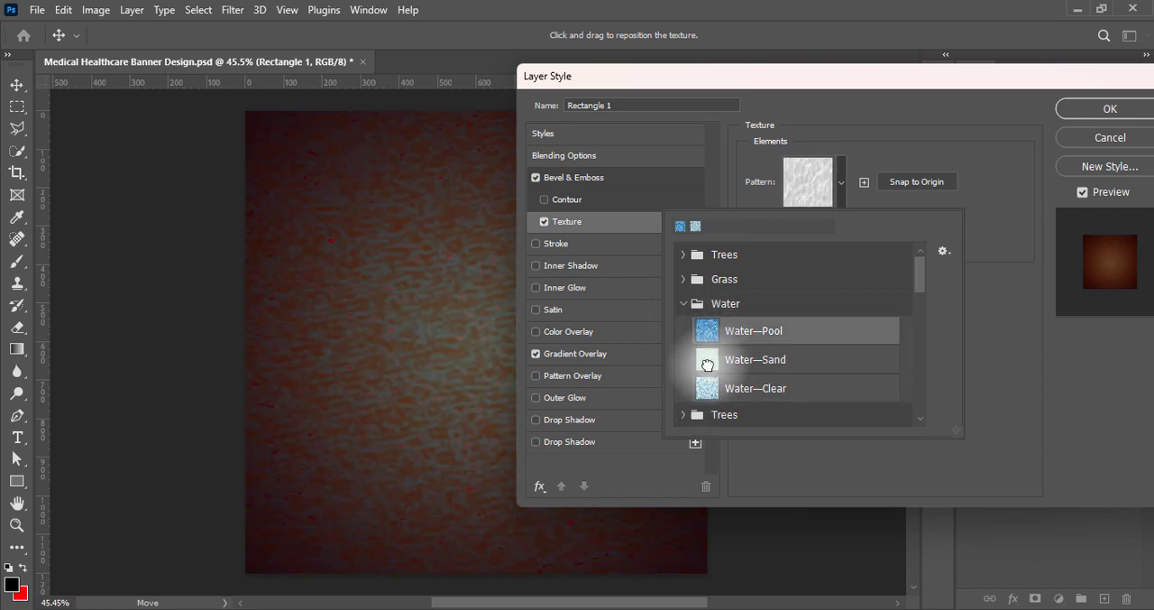
{"action": "left_click", "coordinate": [991, 365]}
{"action": "left_click_drag", "start_coordinate": [846, 234], "coordinate": [909, 238]}
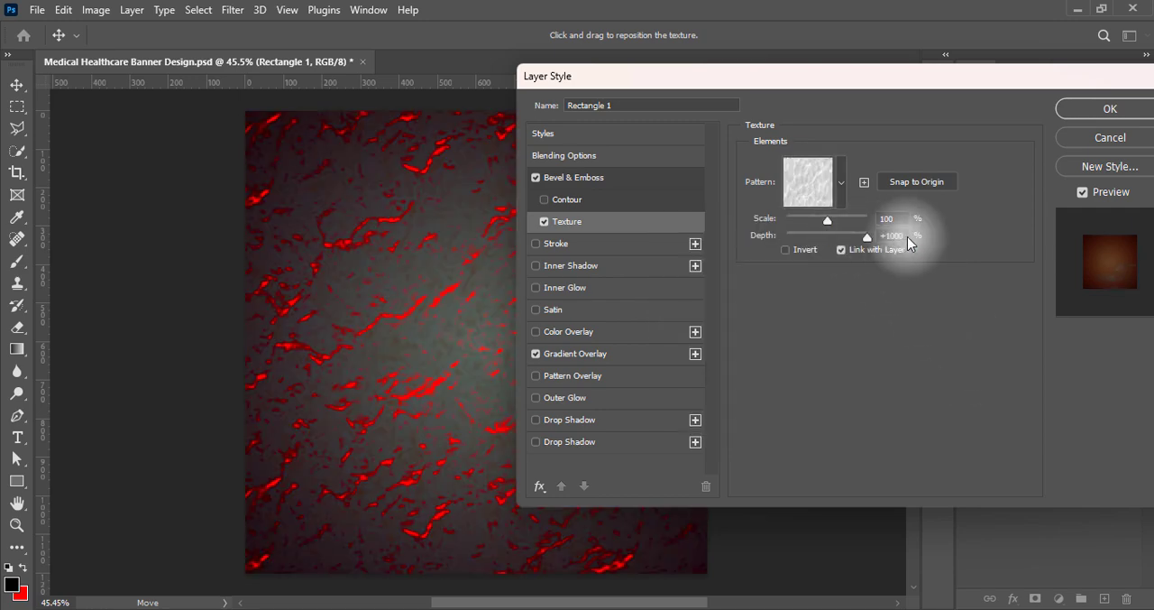
Set the Bevel & Emboss highlight colour to white (ffffff) and the shadow colour to dark purple-grey 3c343f
{"action": "left_click", "coordinate": [591, 177]}
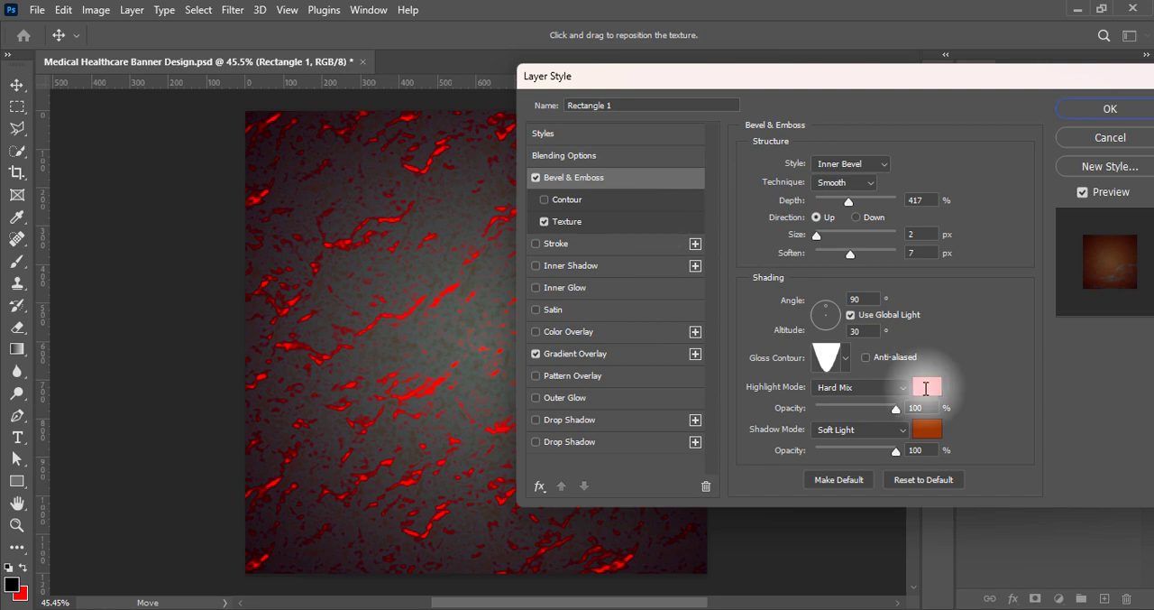
{"action": "left_click", "coordinate": [925, 392]}
{"action": "left_click", "coordinate": [713, 117]}
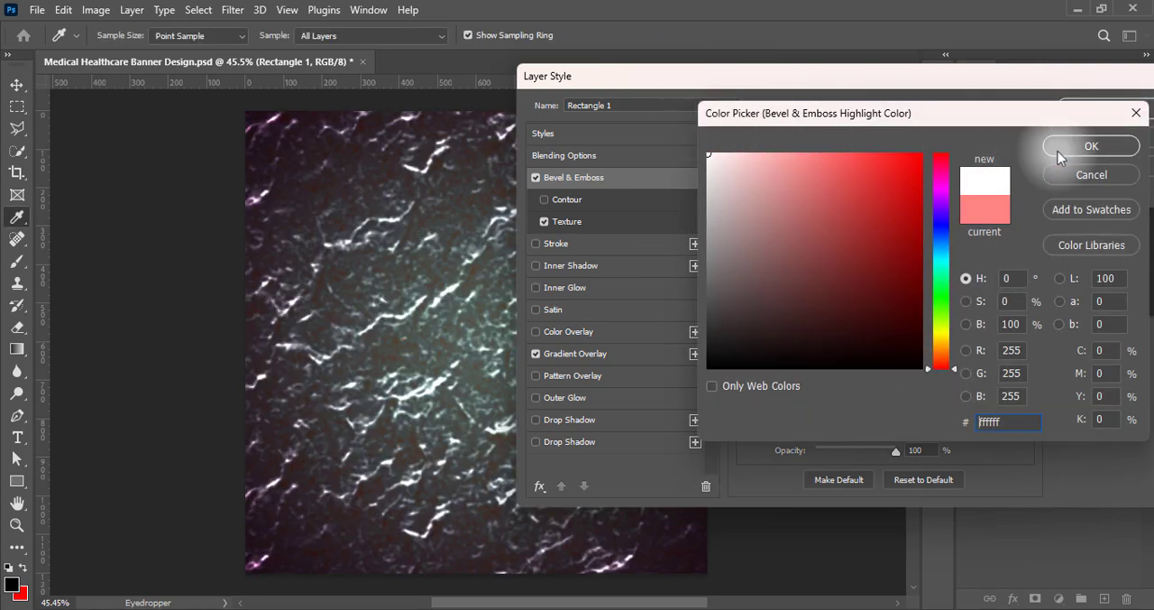
{"action": "left_click", "coordinate": [1032, 147]}
{"action": "left_click", "coordinate": [929, 432]}
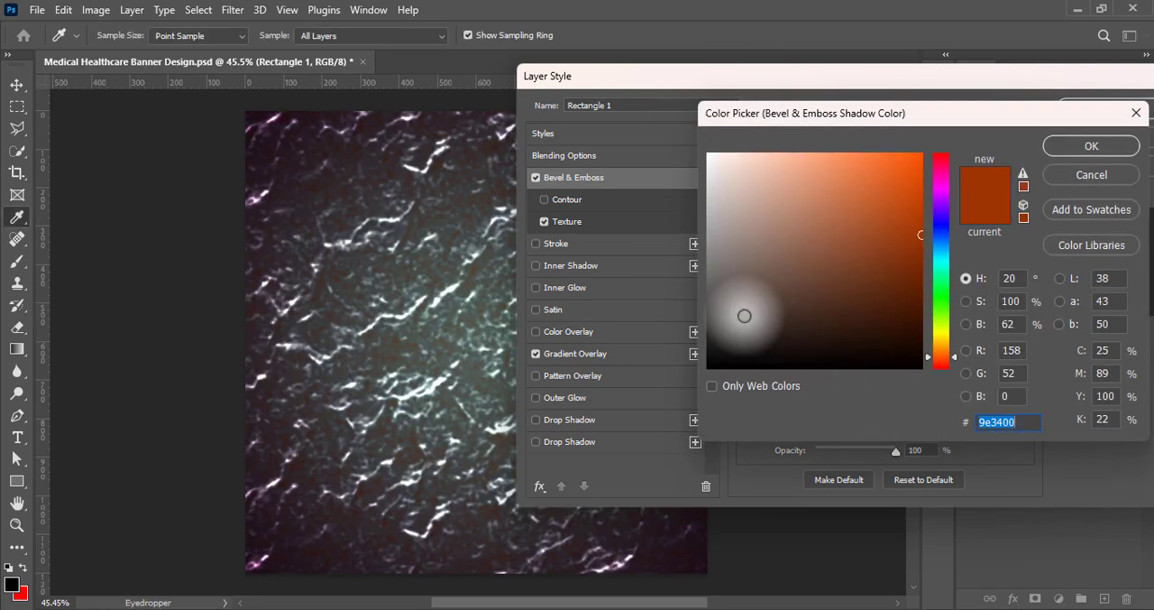
{"action": "left_click", "coordinate": [941, 196]}
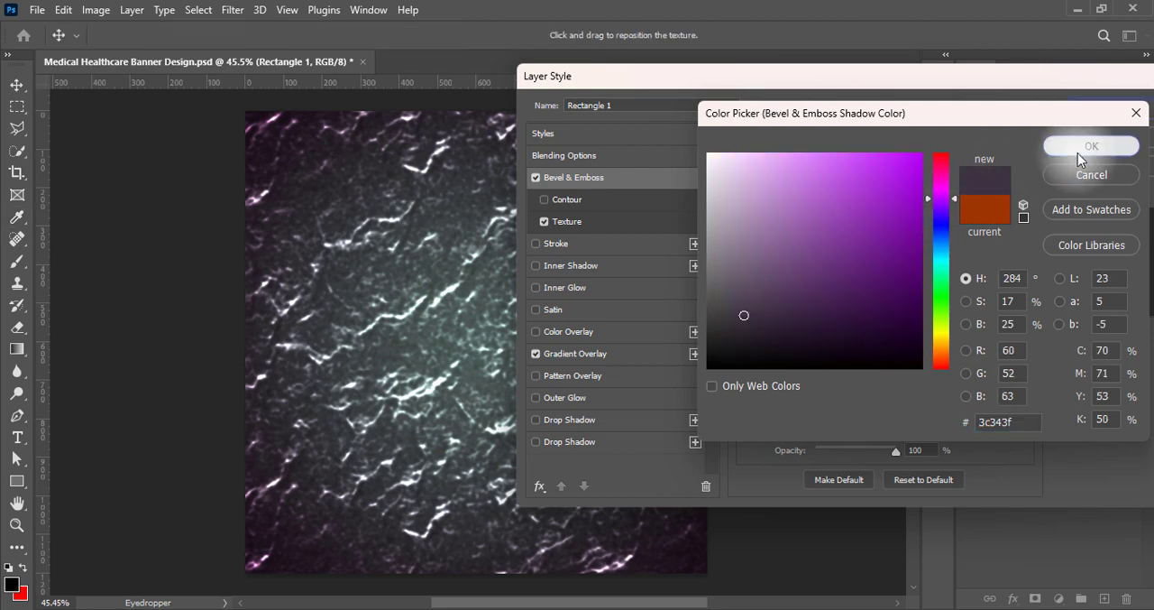
{"action": "left_click", "coordinate": [1078, 148]}
Set the bevel's soften to 0 px, depth to 1%, direction to Down, and gloss contour to the zigzag preset
{"action": "left_click_drag", "start_coordinate": [853, 259], "coordinate": [753, 252]}
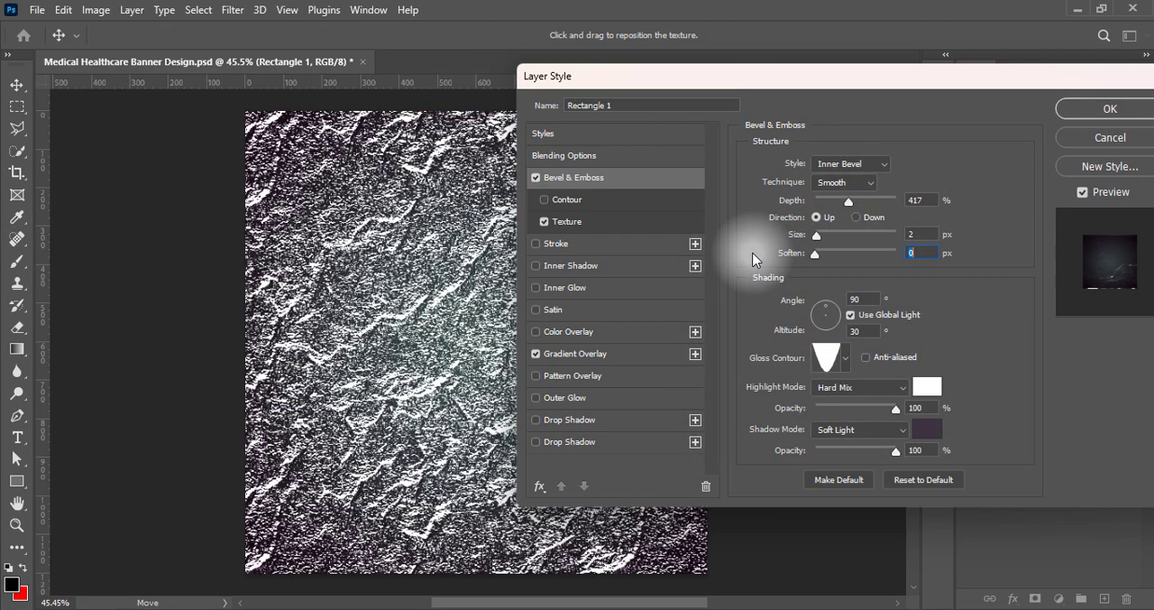
{"action": "left_click_drag", "start_coordinate": [848, 206], "coordinate": [803, 207]}
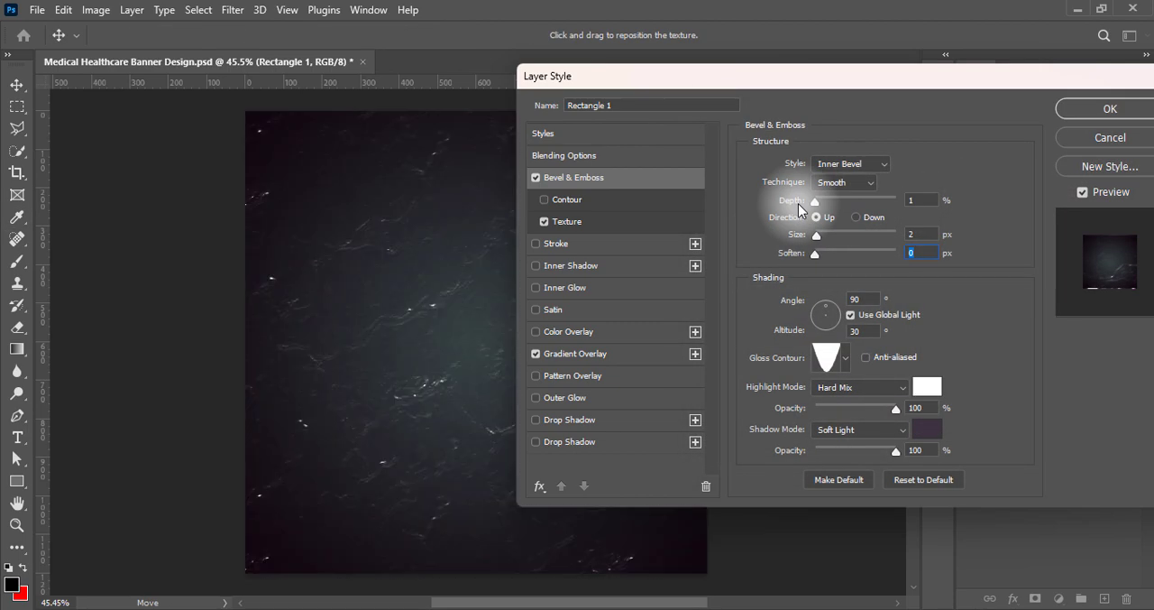
{"action": "left_click", "coordinate": [857, 218]}
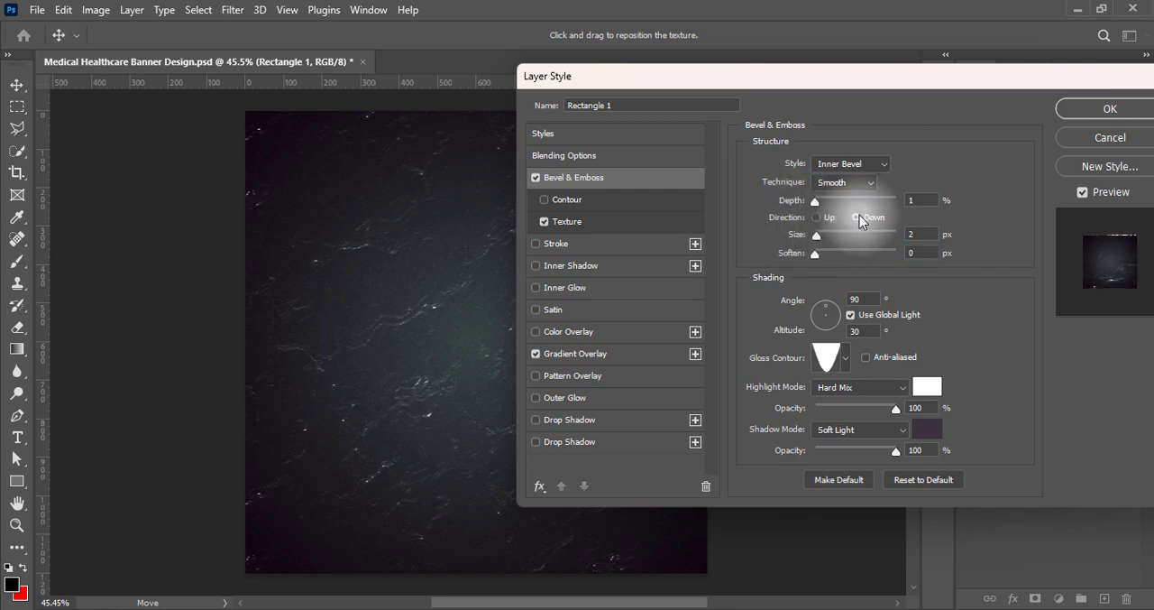
{"action": "left_click", "coordinate": [845, 358]}
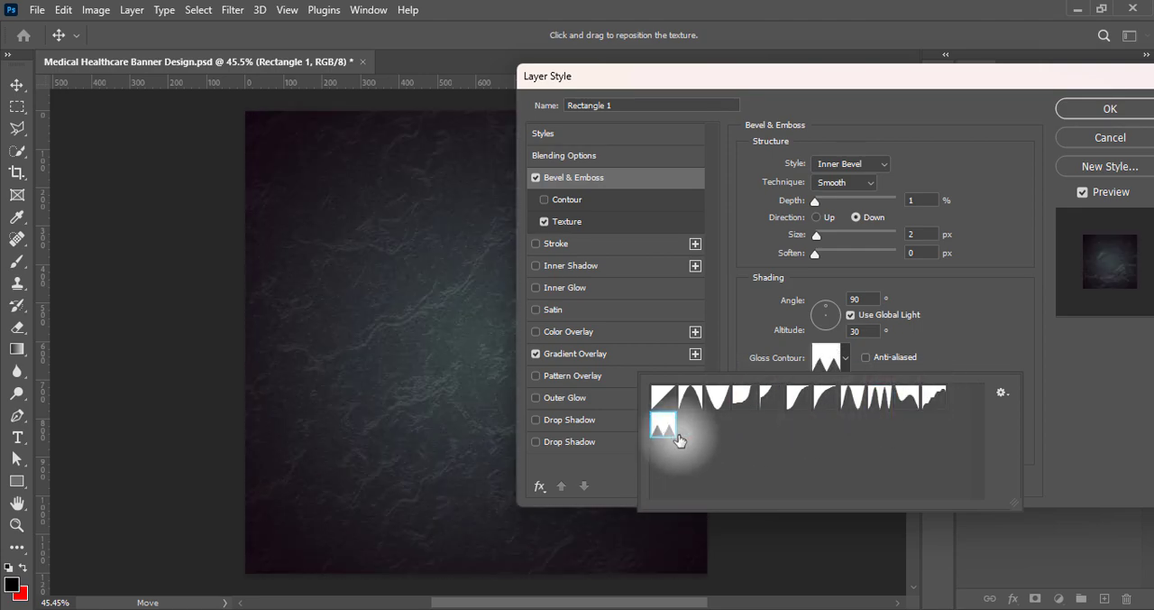
Change the bevel's gloss contour to the multi-peak ring preset and set the highlight mode to Overlay
{"action": "double_click", "coordinate": [875, 396]}
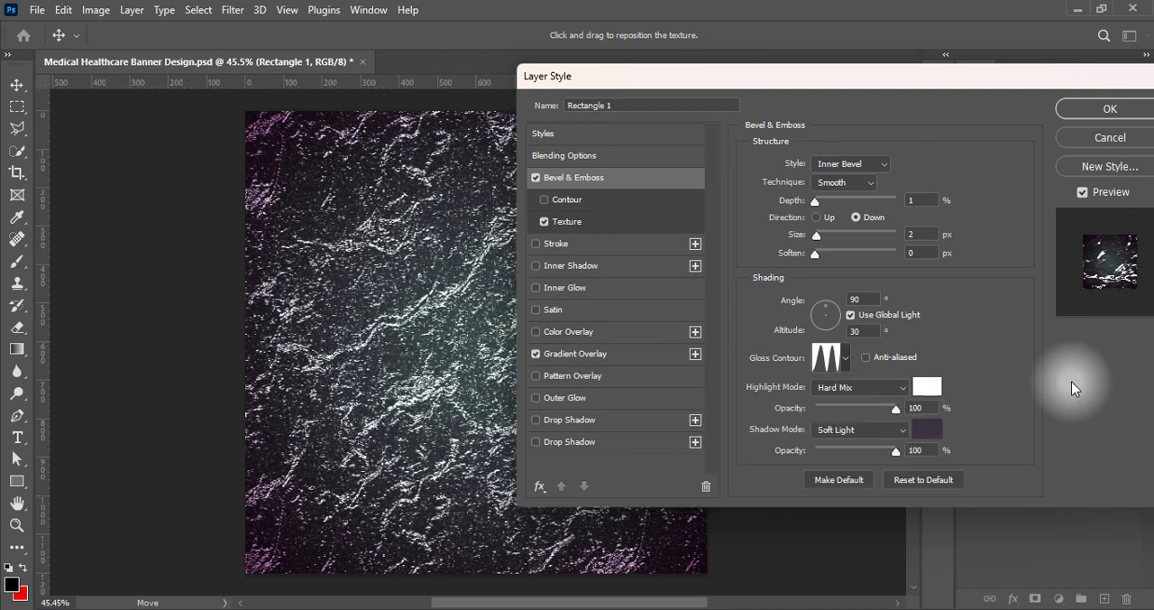
{"action": "left_click", "coordinate": [879, 388]}
{"action": "left_click", "coordinate": [859, 394]}
{"action": "left_click", "coordinate": [857, 388]}
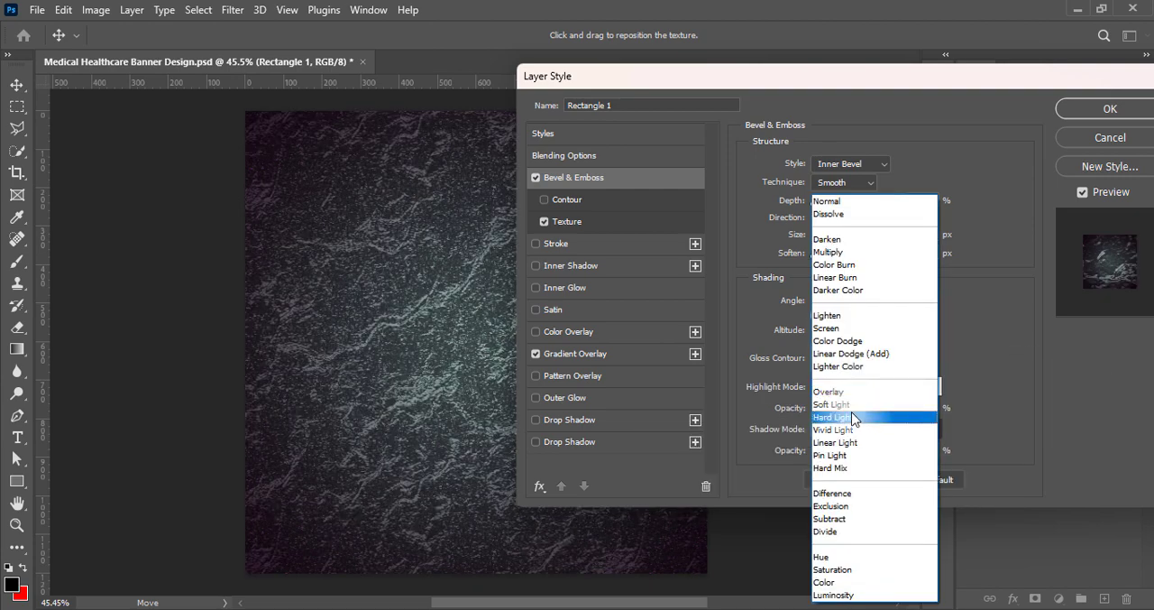
{"action": "left_click", "coordinate": [851, 429]}
{"action": "left_click", "coordinate": [847, 391]}
{"action": "left_click", "coordinate": [845, 442]}
{"action": "left_click", "coordinate": [845, 391]}
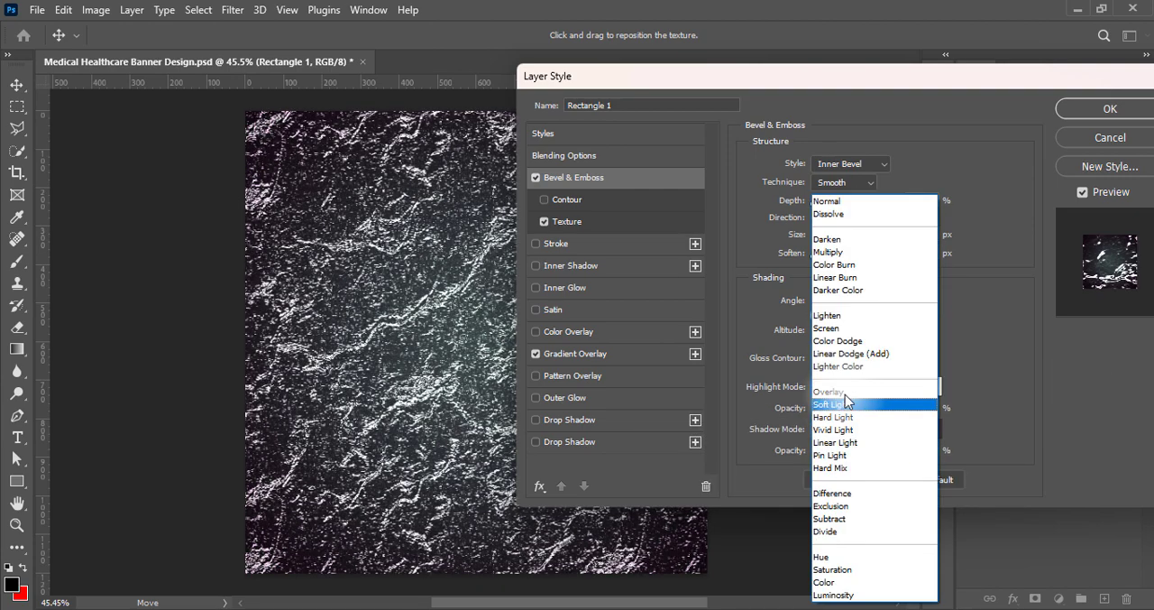
{"action": "left_click", "coordinate": [842, 455]}
{"action": "left_click", "coordinate": [840, 393]}
{"action": "left_click", "coordinate": [840, 394]}
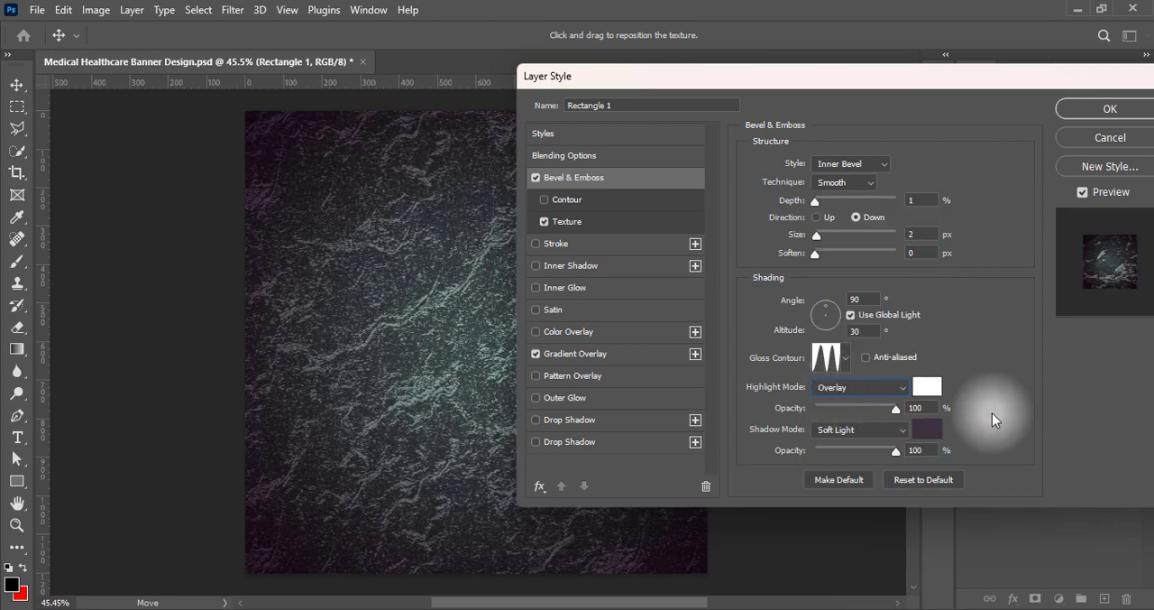
Set the bevel's direction to Up, soften to 6 px and size to 250 px, and apply the layer style
{"action": "left_click", "coordinate": [817, 218]}
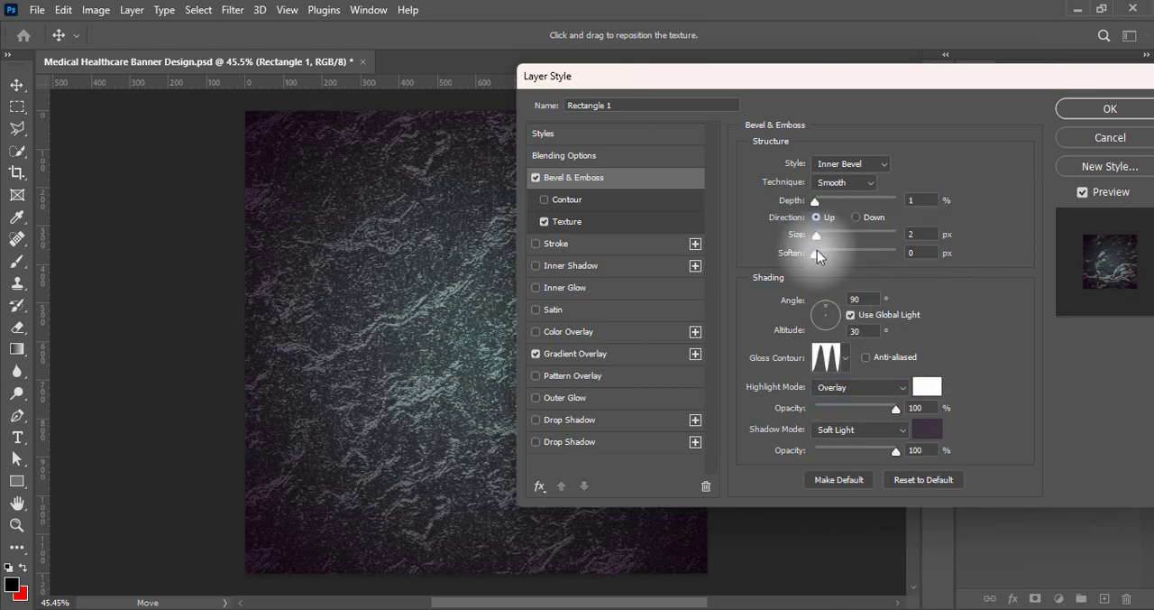
{"action": "left_click_drag", "start_coordinate": [817, 253], "coordinate": [853, 261]}
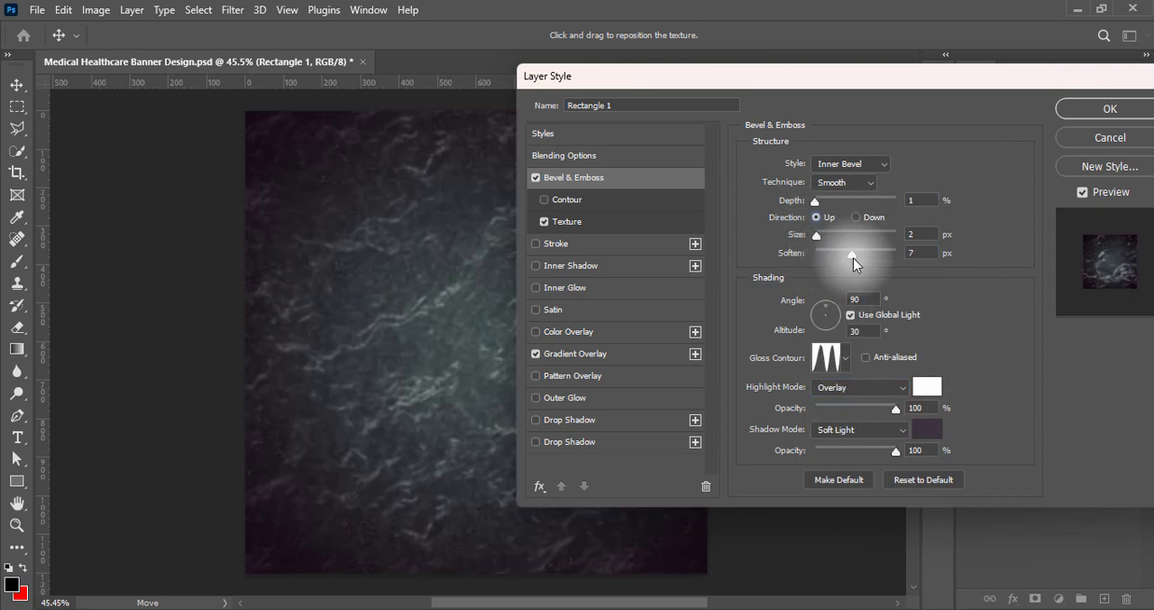
{"action": "left_click", "coordinate": [907, 255]}
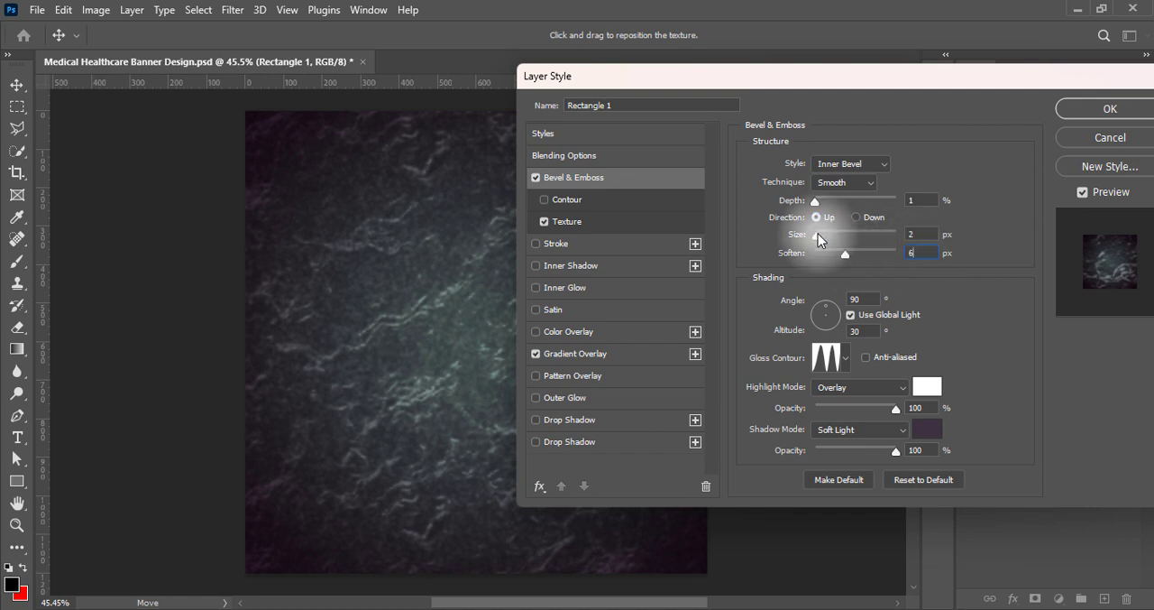
{"action": "left_click_drag", "start_coordinate": [817, 235], "coordinate": [1036, 242]}
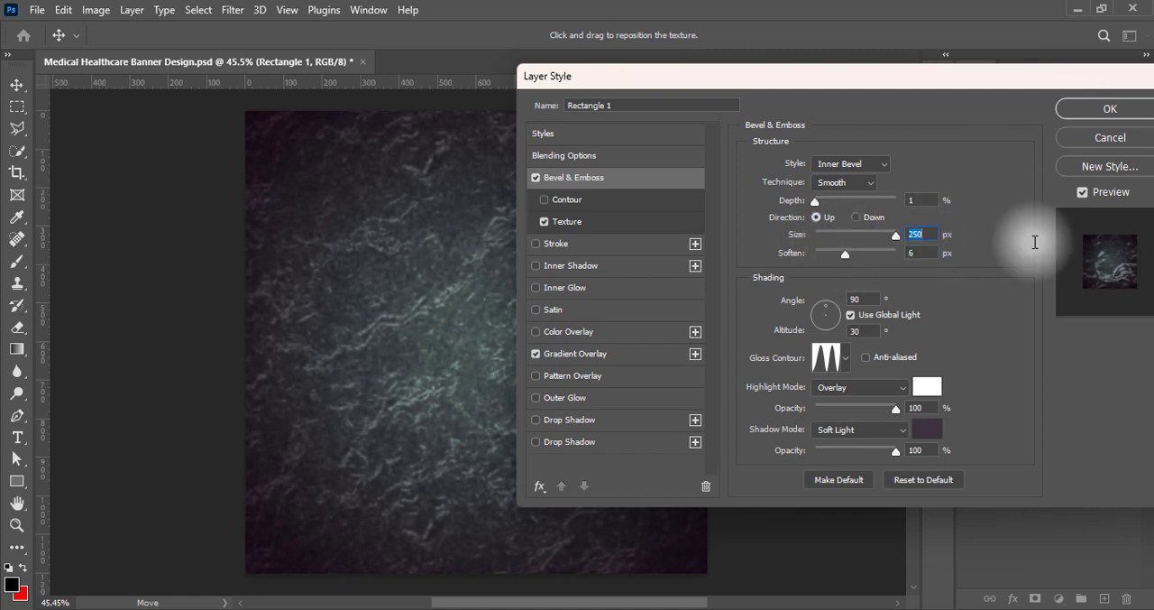
{"action": "left_click_drag", "start_coordinate": [961, 79], "coordinate": [866, 89]}
{"action": "left_click", "coordinate": [1016, 118]}
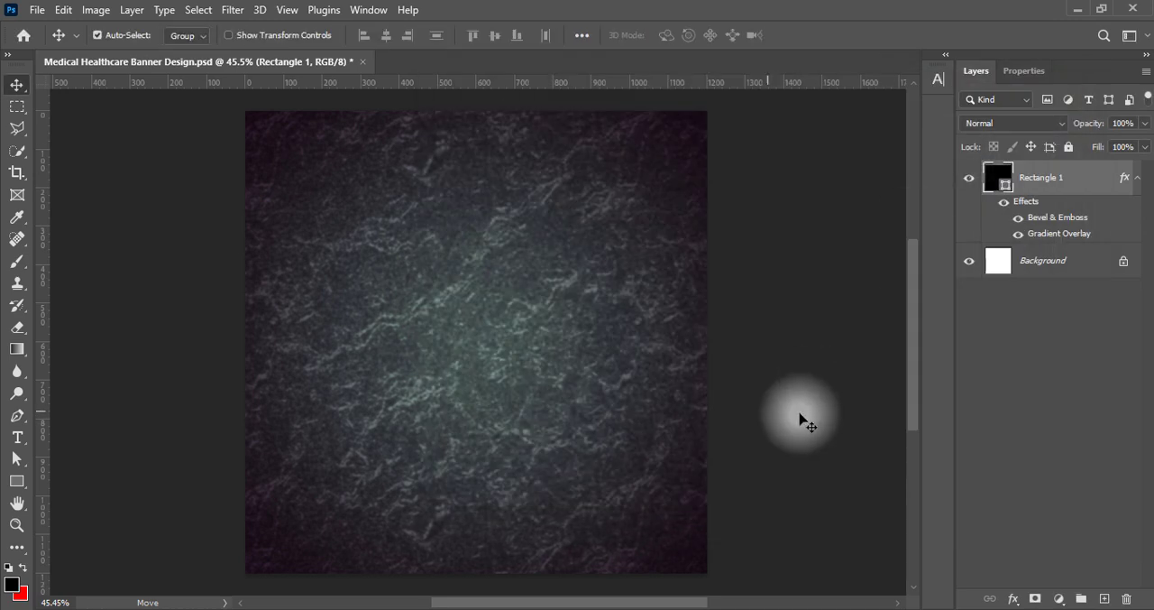
Save the document, paste in the hospital corridor photo and scale it to about 339%, centred to cover the canvas
{"action": "key", "text": "ctrl+s"}
{"action": "key", "text": "ctrl+v"}
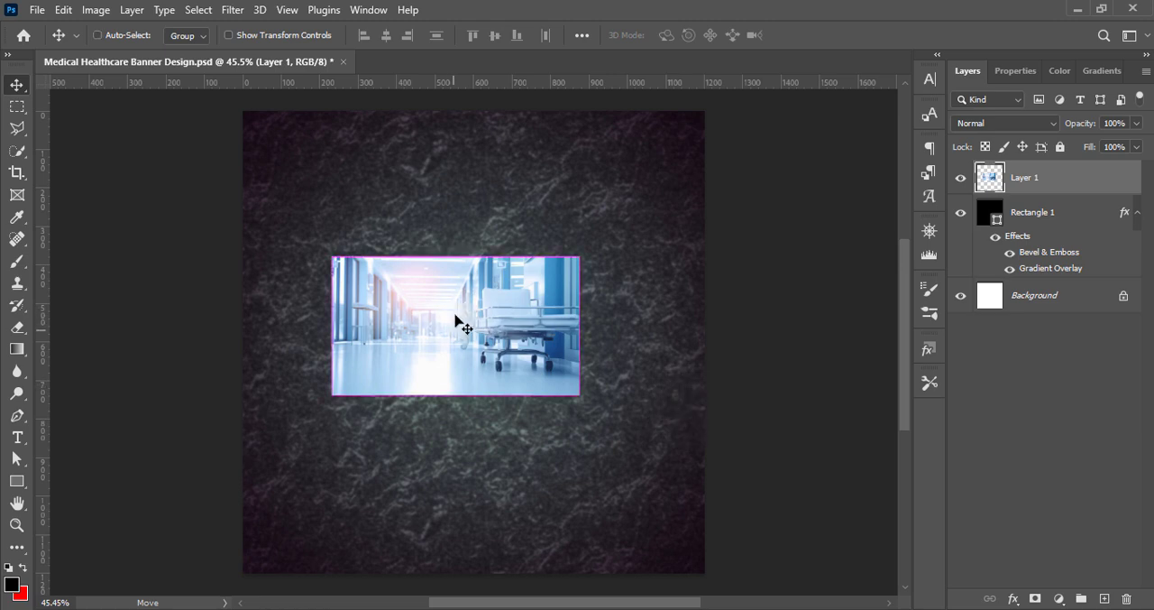
{"action": "key", "text": "ctrl+t"}
{"action": "left_click_drag", "start_coordinate": [580, 326], "coordinate": [704, 326]}
{"action": "left_click_drag", "start_coordinate": [333, 326], "coordinate": [180, 327]}
{"action": "left_click_drag", "start_coordinate": [443, 181], "coordinate": [443, 111]}
{"action": "left_click_drag", "start_coordinate": [443, 474], "coordinate": [441, 578]}
{"action": "left_click_drag", "start_coordinate": [644, 420], "coordinate": [680, 416]}
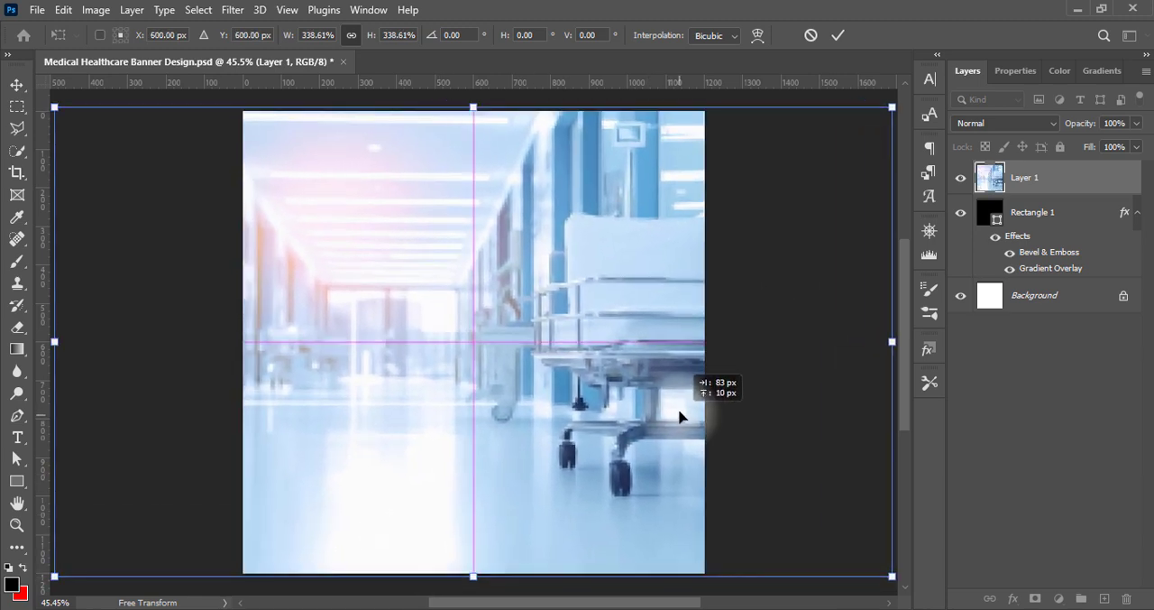
Flip the hospital photo horizontally and nudge it to about X 606.6 px, applying the transform
{"action": "right_click", "coordinate": [578, 413]}
{"action": "left_click", "coordinate": [672, 433]}
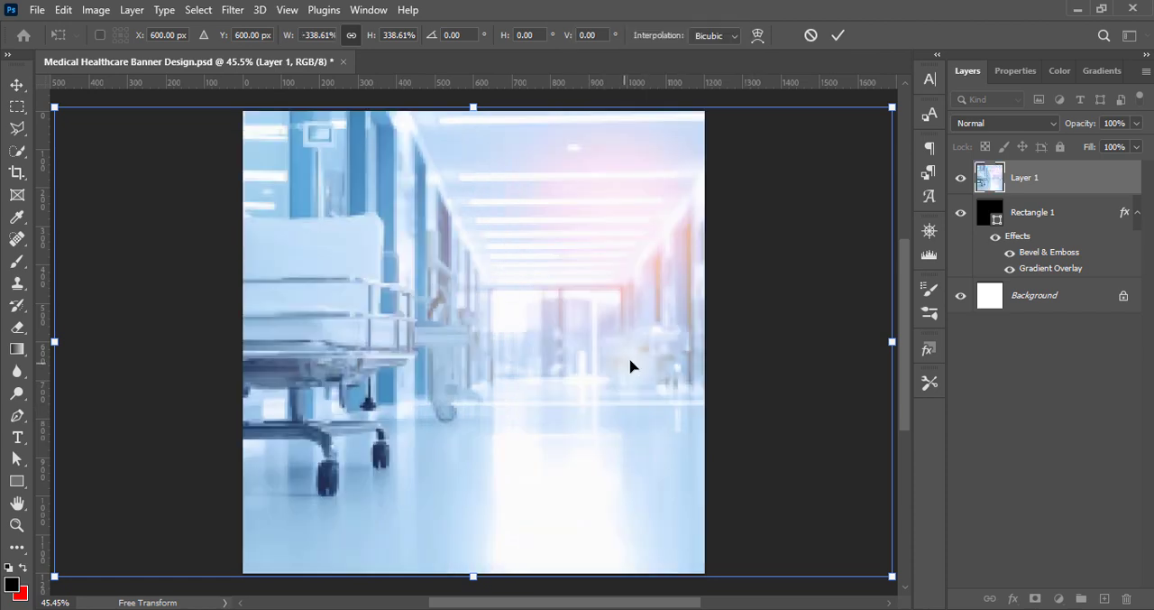
{"action": "key", "text": "Right"}
{"action": "key", "text": "Right"}
{"action": "key", "text": "Right"}
{"action": "key", "text": "Right"}
{"action": "key", "text": "Right"}
{"action": "key", "text": "Right"}
{"action": "key", "text": "Right"}
{"action": "key", "text": "Right"}
{"action": "key", "text": "Right"}
{"action": "key", "text": "Right"}
{"action": "key", "text": "Right"}
{"action": "key", "text": "Right"}
{"action": "key", "text": "Right"}
{"action": "key", "text": "Right"}
{"action": "key", "text": "Right"}
{"action": "key", "text": "Right"}
{"action": "key", "text": "Right"}
{"action": "key", "text": "Right"}
{"action": "key", "text": "Right"}
{"action": "key", "text": "Right"}
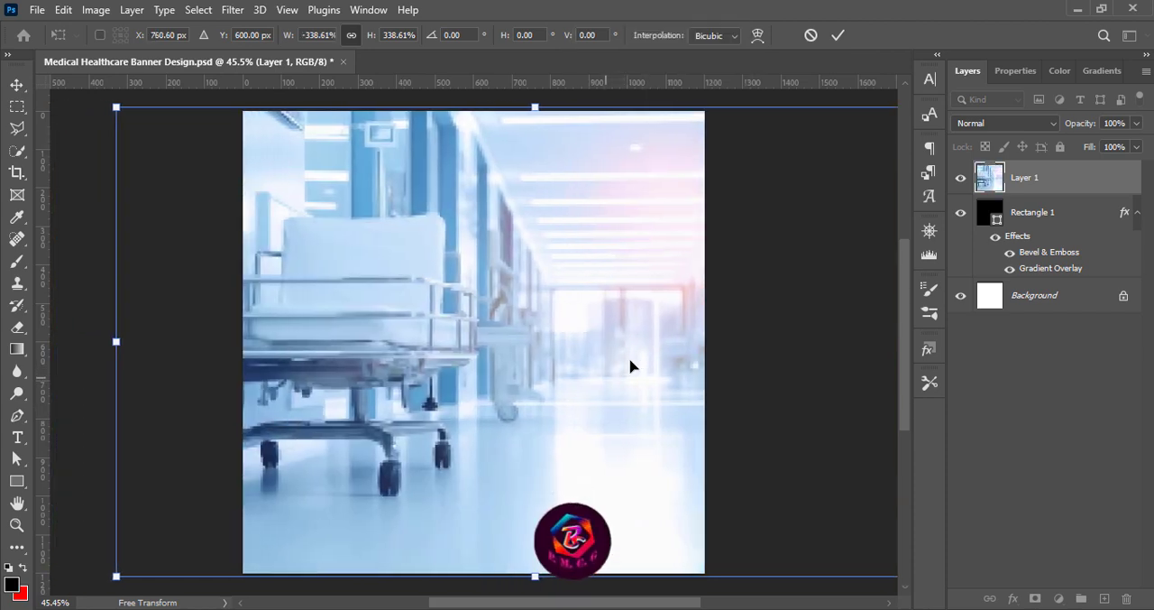
{"action": "key", "text": "shift+Left"}
{"action": "key", "text": "shift+Left"}
{"action": "key", "text": "shift+Left"}
{"action": "key", "text": "shift+Left"}
{"action": "key", "text": "shift+Left"}
{"action": "key", "text": "shift+Left"}
{"action": "key", "text": "shift+Left"}
{"action": "key", "text": "shift+Left"}
{"action": "key", "text": "shift+Left"}
{"action": "key", "text": "shift+Left"}
{"action": "key", "text": "shift+Left"}
{"action": "key", "text": "shift+Left"}
{"action": "key", "text": "shift+Left"}
{"action": "key", "text": "shift+Left"}
{"action": "key", "text": "shift+Left"}
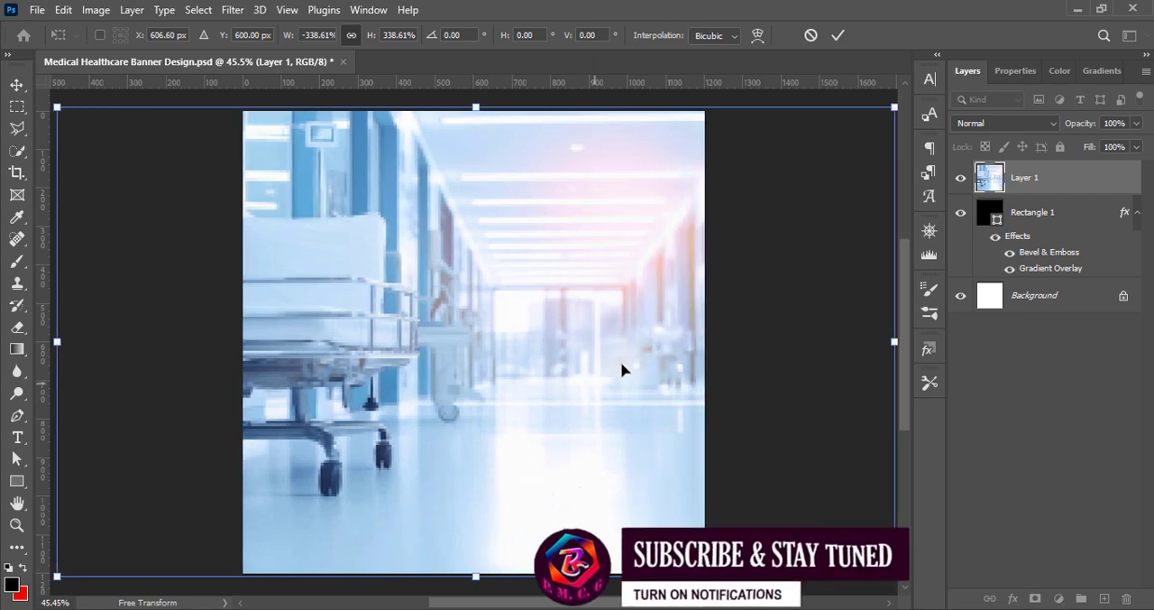
{"action": "key", "text": "Return"}
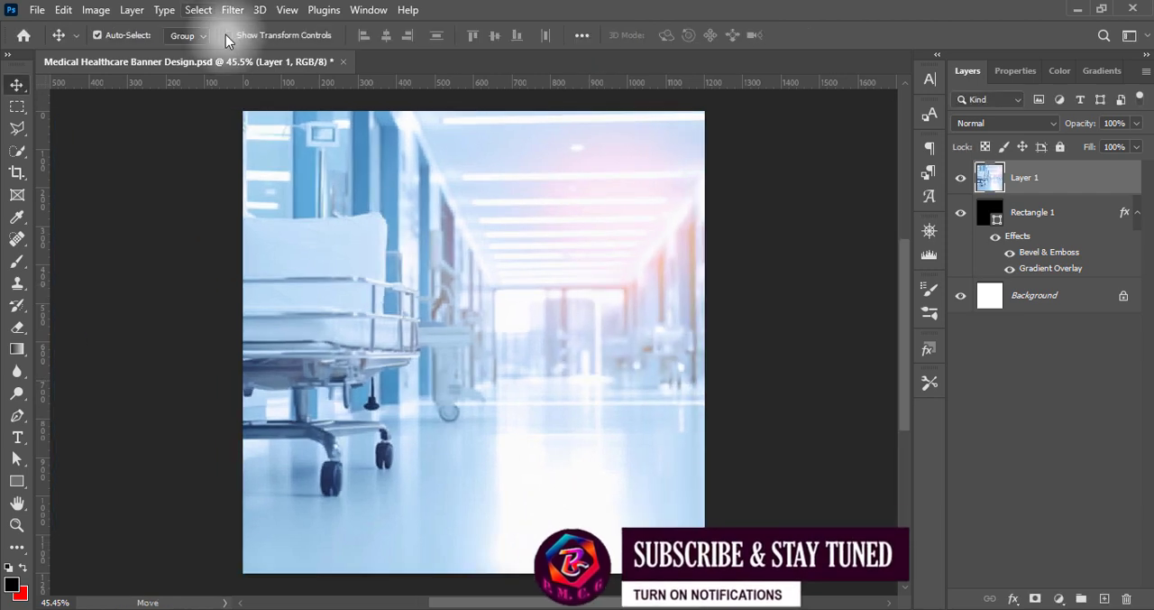
Apply a Levels adjustment with the Increase Contrast 2 preset to the hospital photo
{"action": "left_click", "coordinate": [96, 10]}
{"action": "mouse_move", "coordinate": [180, 53]}
{"action": "left_click", "coordinate": [288, 70]}
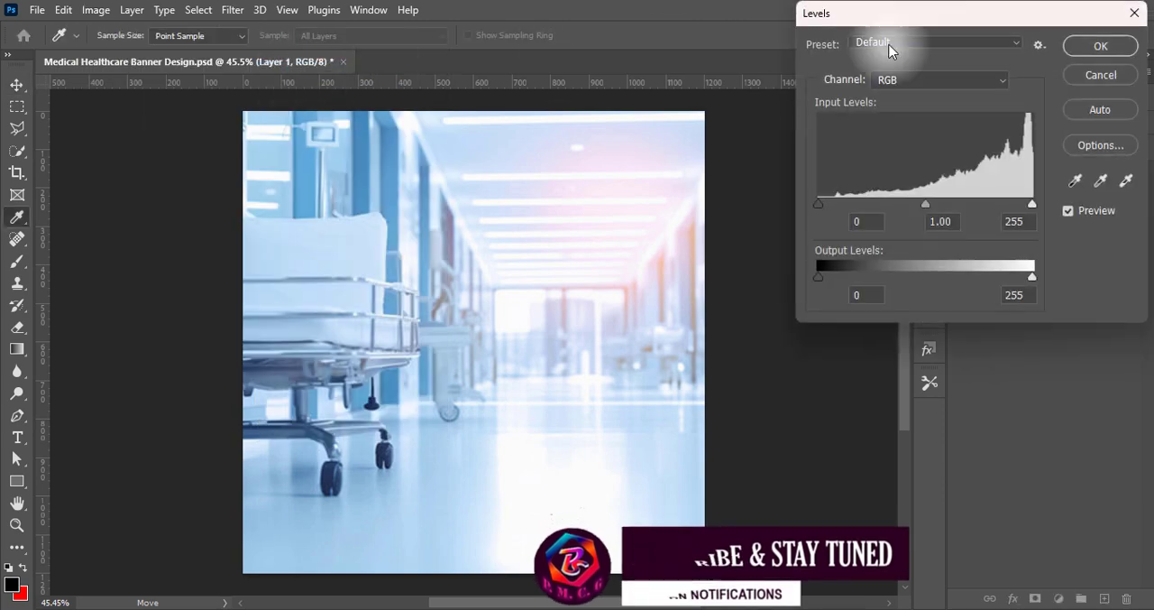
{"action": "left_click", "coordinate": [890, 46]}
{"action": "left_click", "coordinate": [869, 136]}
{"action": "left_click", "coordinate": [879, 50]}
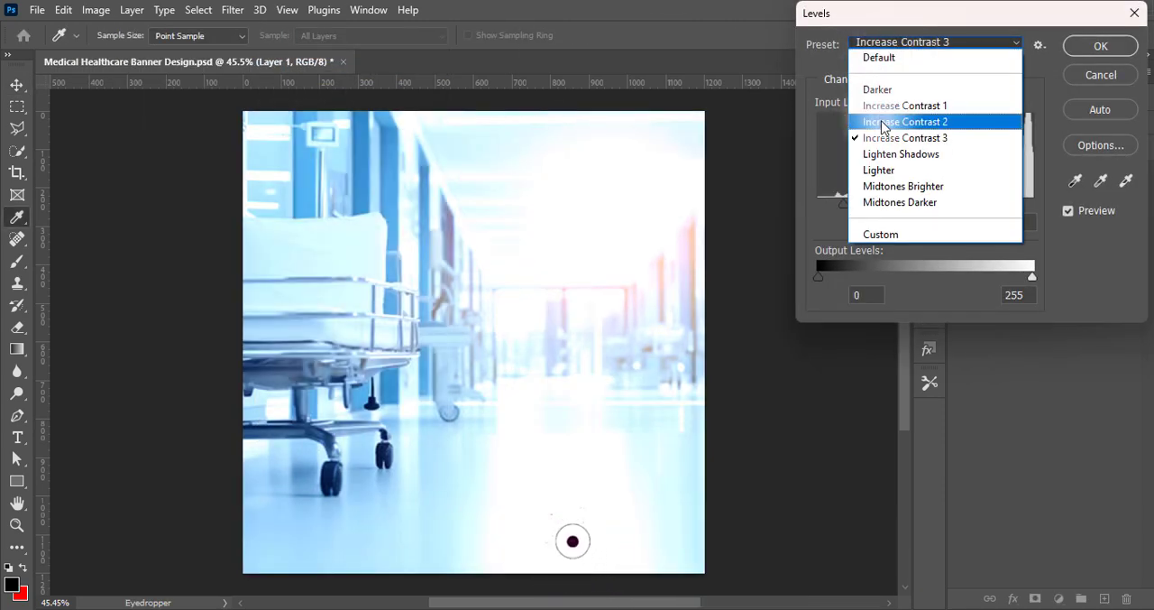
{"action": "left_click", "coordinate": [888, 119]}
{"action": "left_click", "coordinate": [1101, 46]}
Apply a second Levels adjustment with the Midtones Darker preset to the hospital photo
{"action": "left_click", "coordinate": [95, 10]}
{"action": "mouse_move", "coordinate": [181, 54]}
{"action": "left_click", "coordinate": [270, 69]}
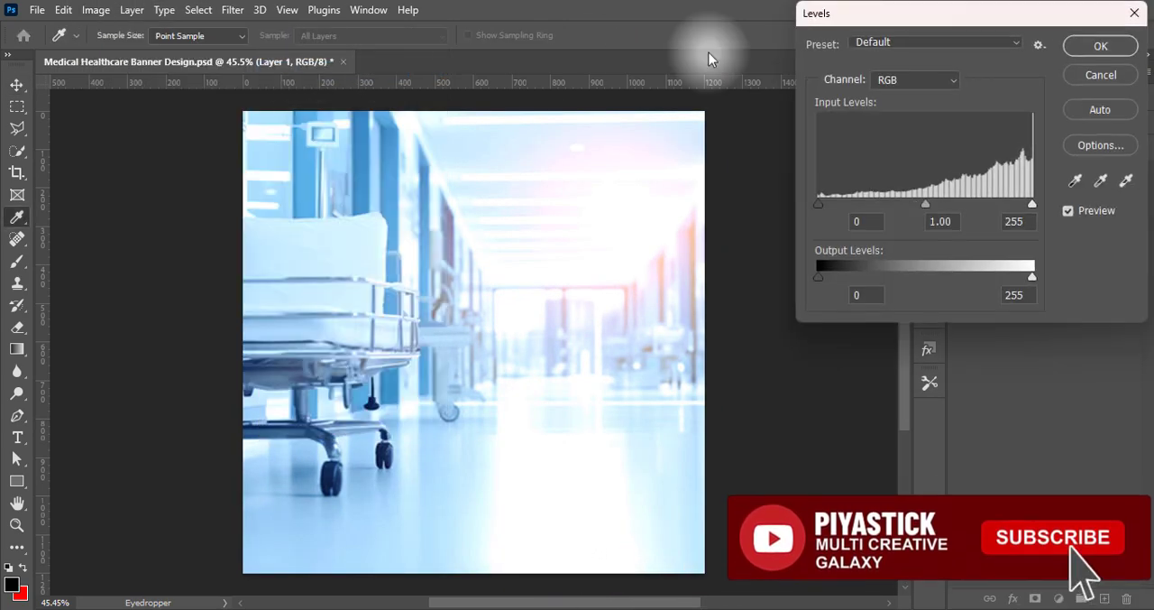
{"action": "left_click", "coordinate": [937, 43]}
{"action": "left_click", "coordinate": [881, 203]}
{"action": "left_click", "coordinate": [1097, 47]}
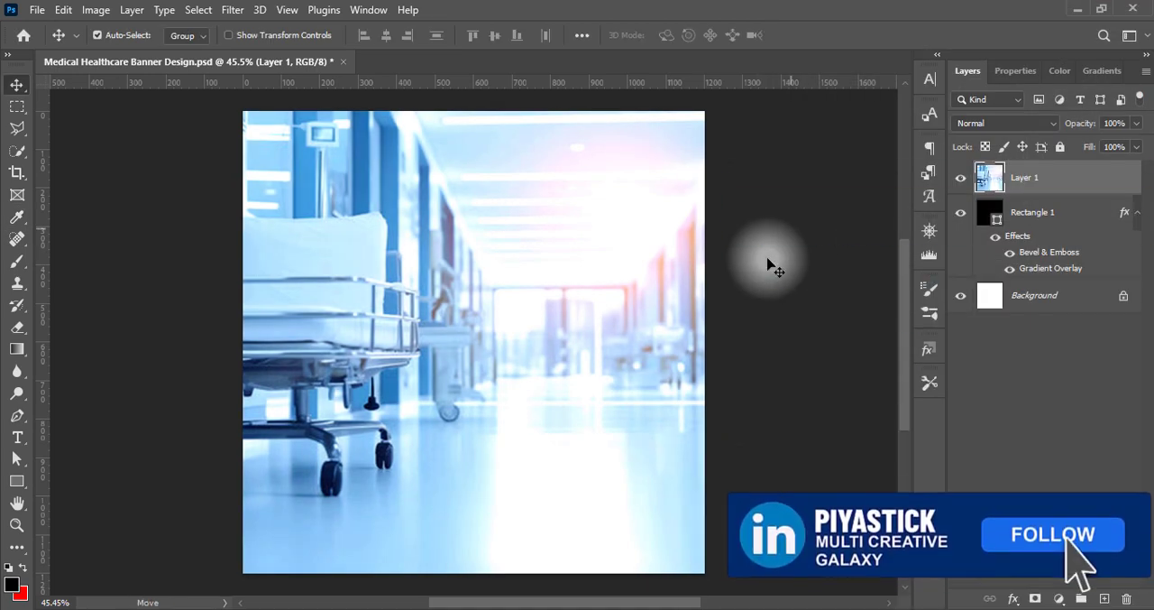
Try the Red Boost preset in Hue/Saturation on the hospital photo, and apply a different saturation preset instead
{"action": "left_click", "coordinate": [96, 10]}
{"action": "mouse_move", "coordinate": [168, 54]}
{"action": "left_click", "coordinate": [309, 143]}
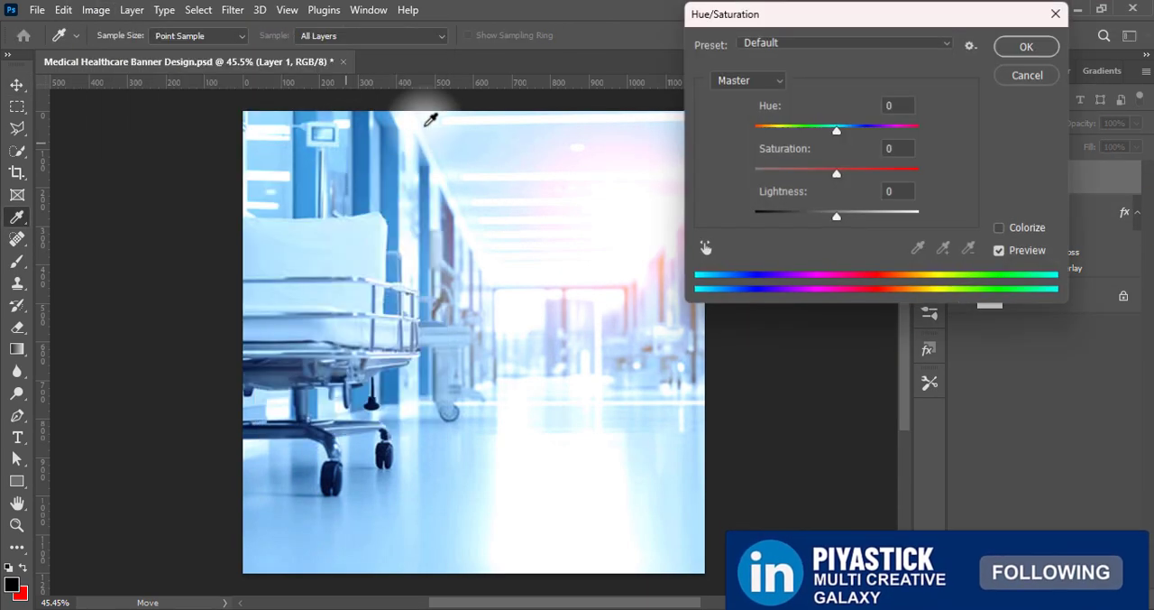
{"action": "left_click", "coordinate": [848, 43]}
{"action": "left_click", "coordinate": [773, 145]}
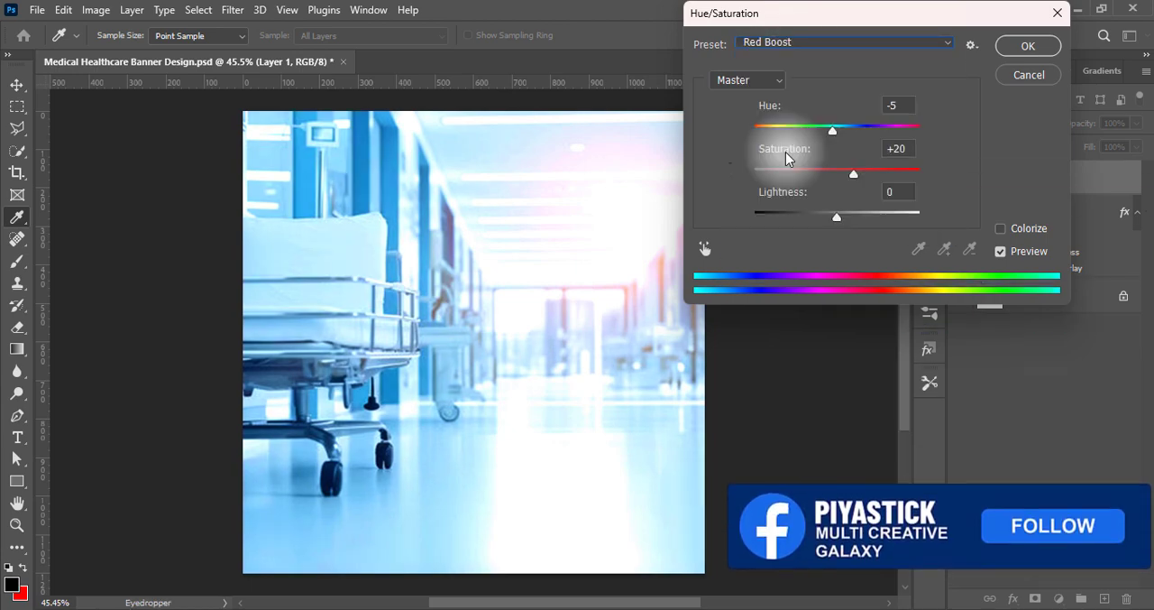
{"action": "left_click", "coordinate": [797, 42]}
{"action": "left_click", "coordinate": [794, 121]}
{"action": "left_click", "coordinate": [1024, 45]}
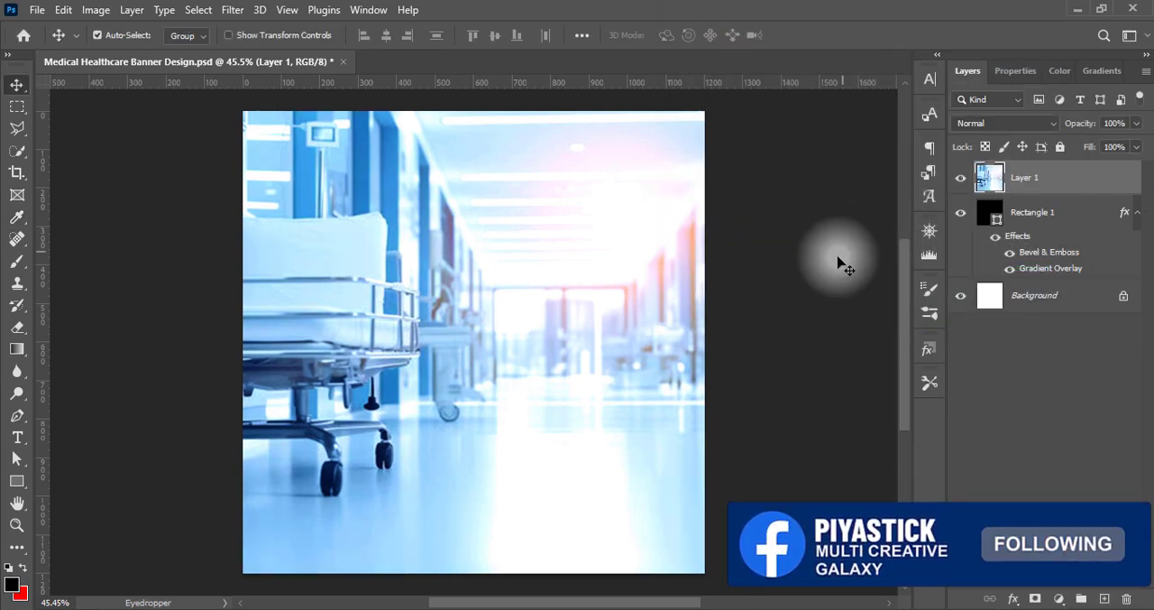
Compare blend modes on the hospital photo layer and set it to Screen
{"action": "left_click", "coordinate": [1037, 122]}
{"action": "key", "text": "Down"}
{"action": "key", "text": "Down"}
{"action": "key", "text": "Down"}
{"action": "key", "text": "Down"}
{"action": "key", "text": "Down"}
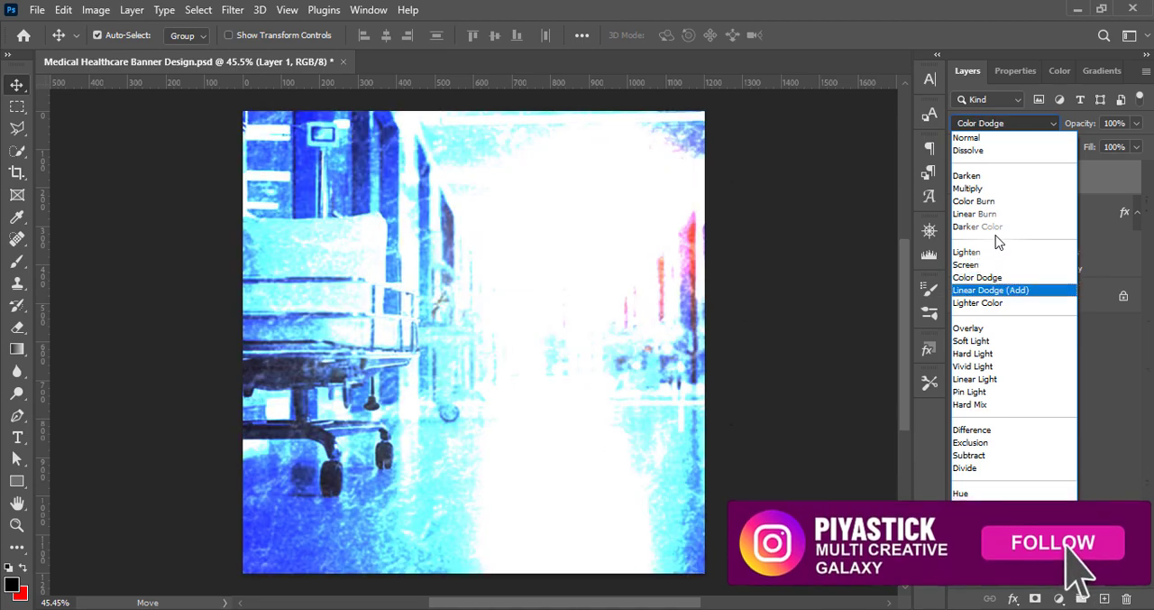
{"action": "key", "text": "Down"}
{"action": "key", "text": "Down"}
{"action": "key", "text": "Down"}
{"action": "key", "text": "Down"}
{"action": "key", "text": "Down"}
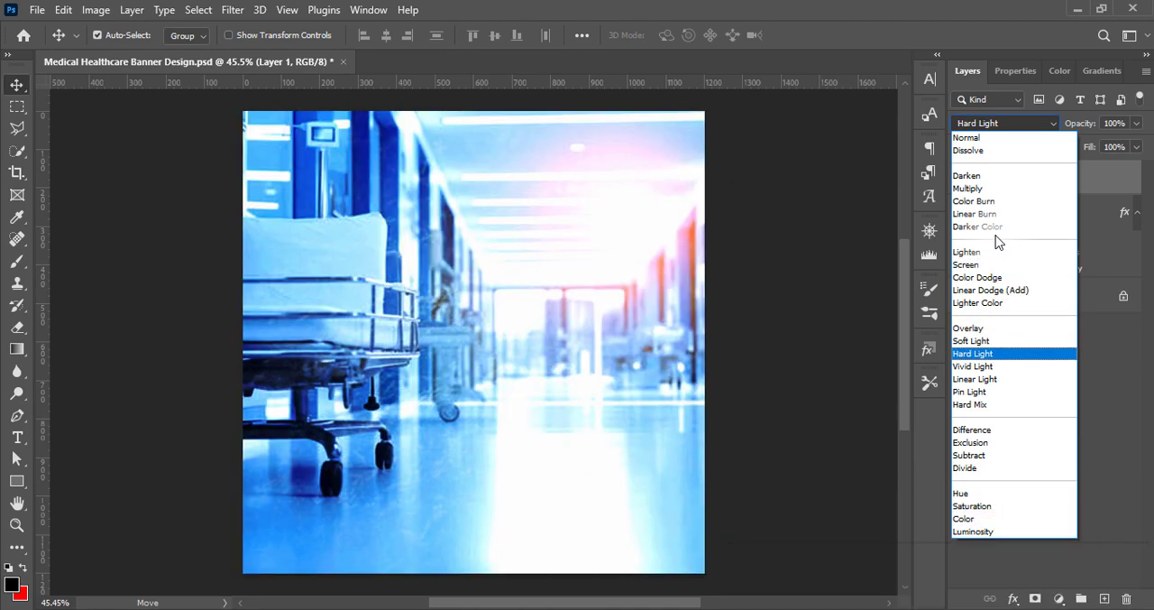
{"action": "key", "text": "Up"}
{"action": "key", "text": "Down"}
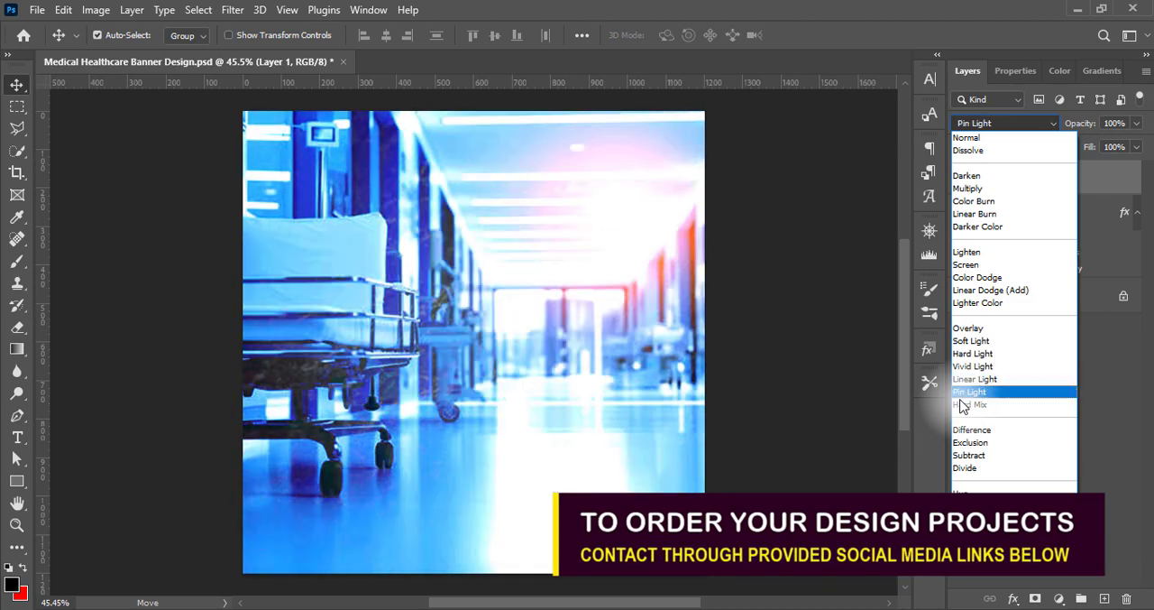
{"action": "key", "text": "Up"}
{"action": "key", "text": "Up"}
{"action": "key", "text": "Up"}
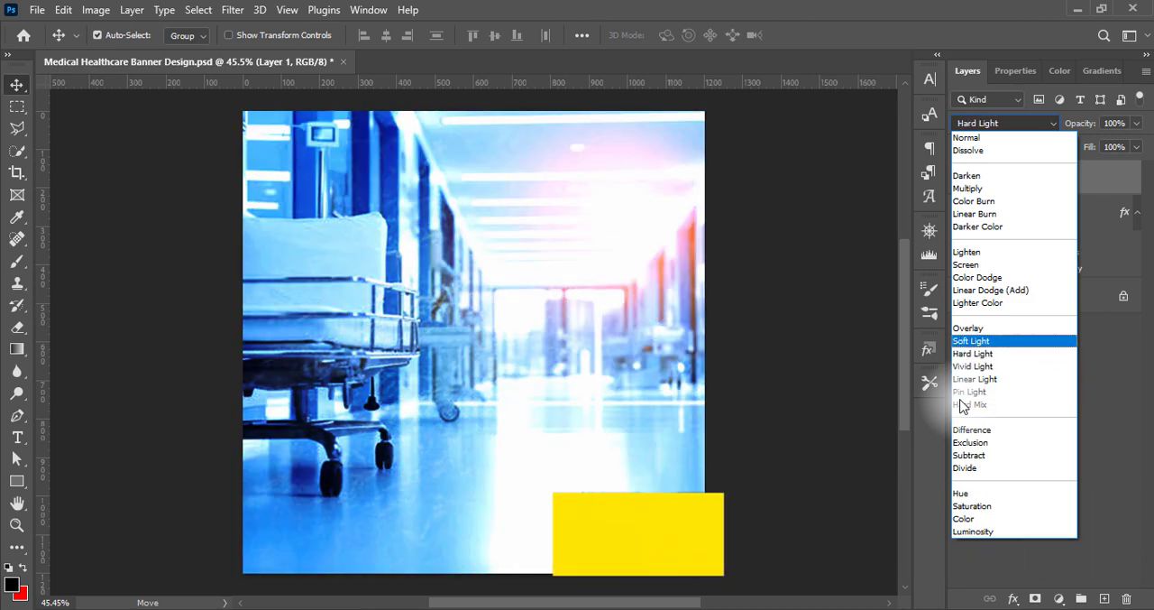
{"action": "key", "text": "Up"}
{"action": "key", "text": "Down"}
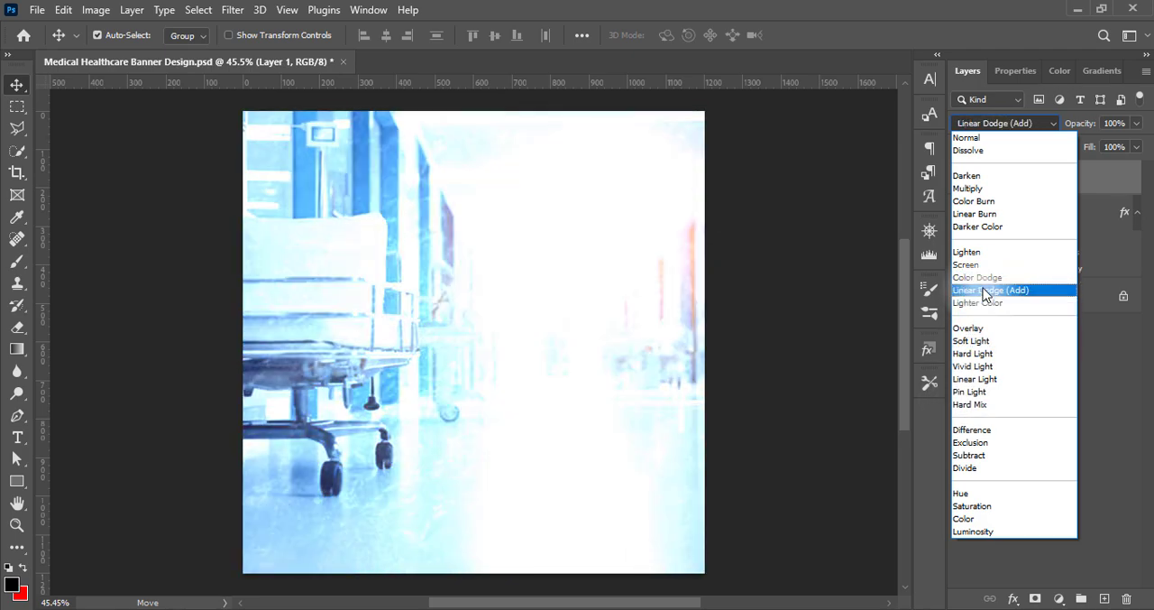
{"action": "key", "text": "Up"}
{"action": "key", "text": "Down"}
{"action": "key", "text": "Up"}
{"action": "key", "text": "Up"}
{"action": "key", "text": "Up"}
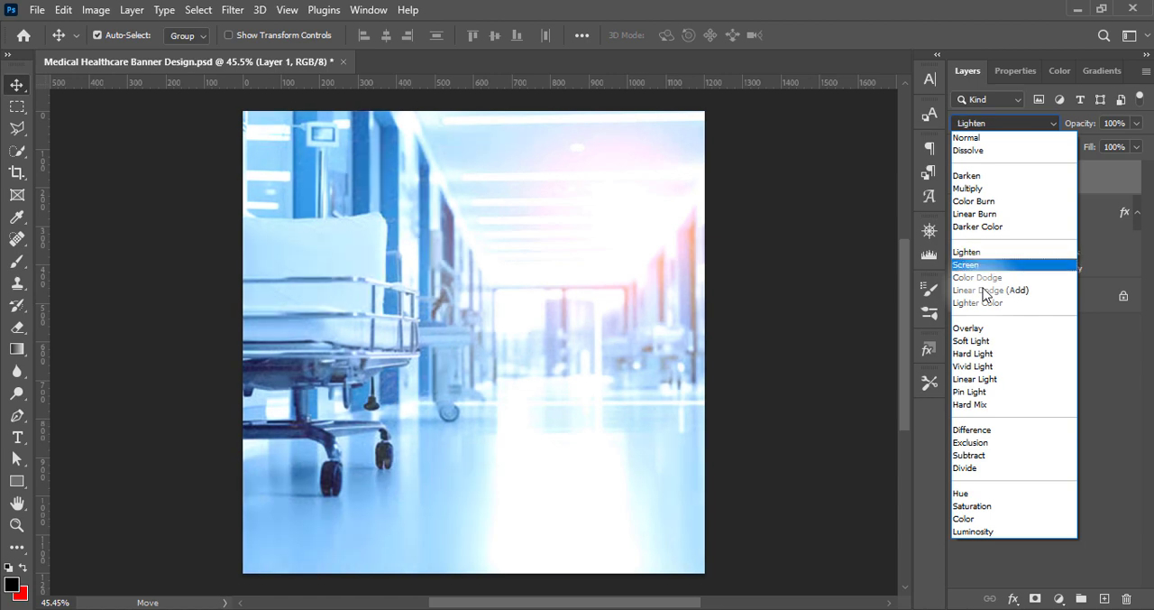
{"action": "key", "text": "Down"}
{"action": "key", "text": "Return"}
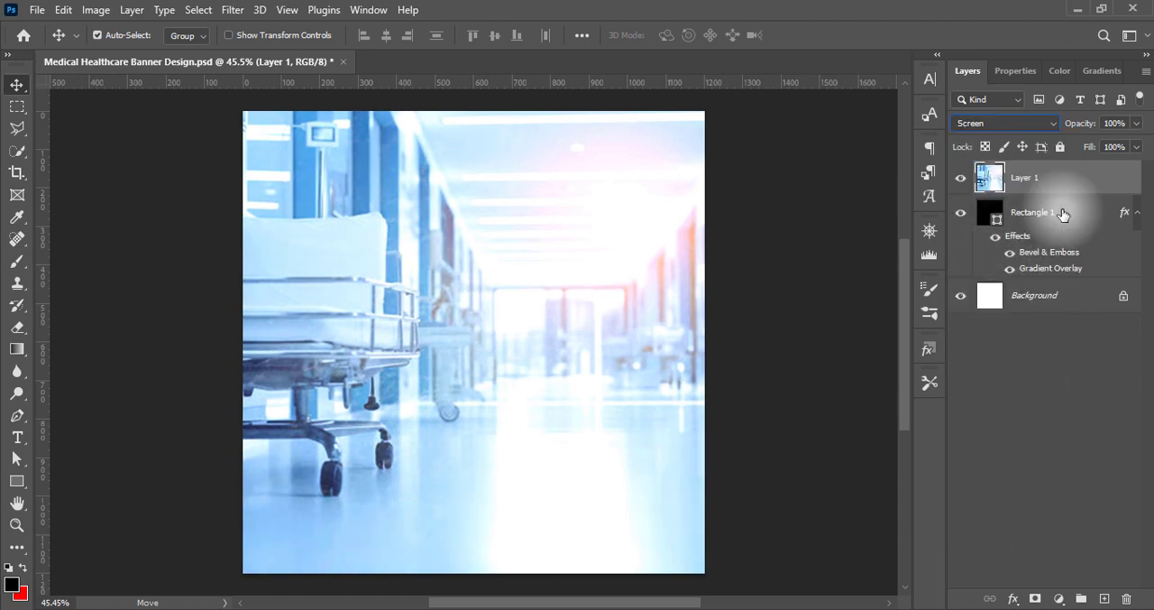
Reduce the hospital photo layer's opacity to 60%
{"action": "left_click", "coordinate": [1136, 124]}
{"action": "left_click_drag", "start_coordinate": [1136, 142], "coordinate": [1108, 146]}
{"action": "key", "text": "Return"}
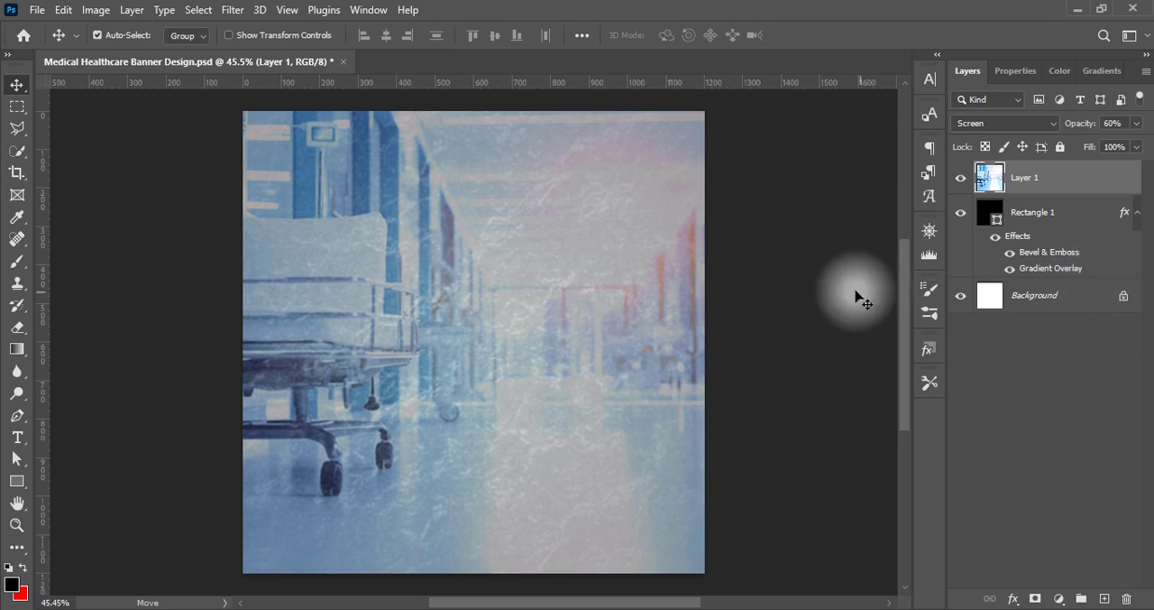
Apply a Gaussian Blur with a radius of 3 pixels to the hospital photo layer
{"action": "left_click", "coordinate": [233, 9]}
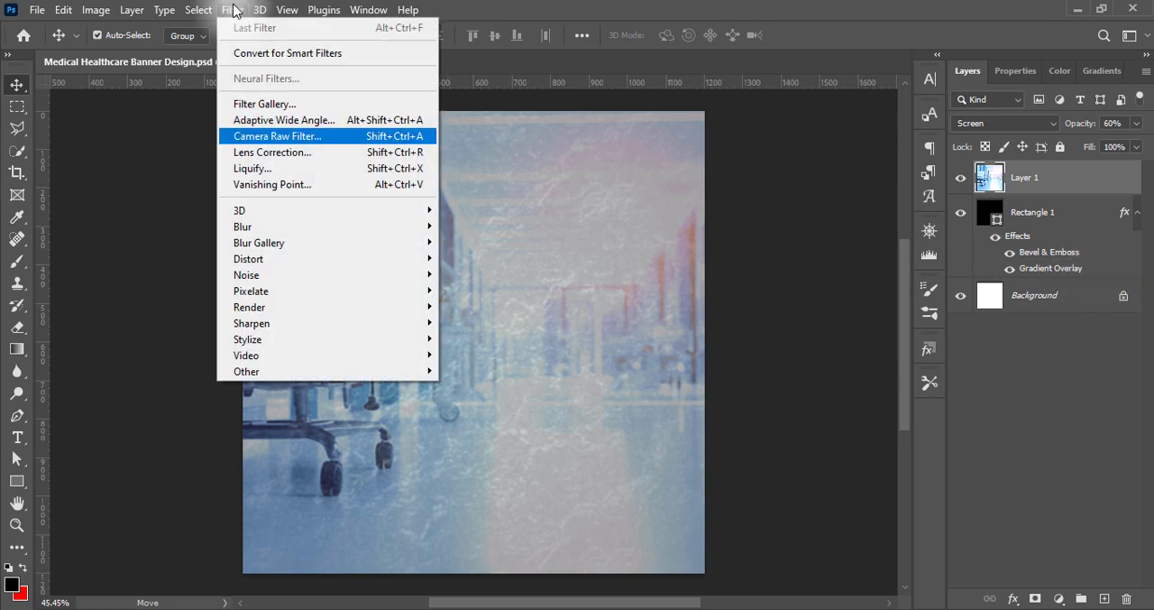
{"action": "mouse_move", "coordinate": [297, 227]}
{"action": "left_click", "coordinate": [493, 290]}
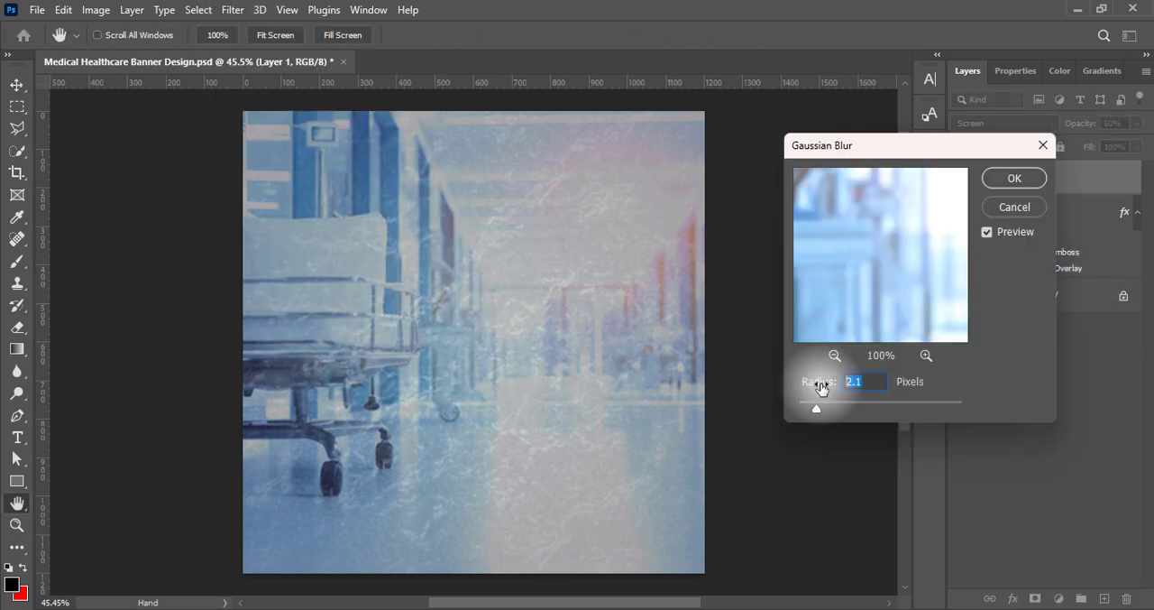
{"action": "left_click_drag", "start_coordinate": [822, 384], "coordinate": [824, 386]}
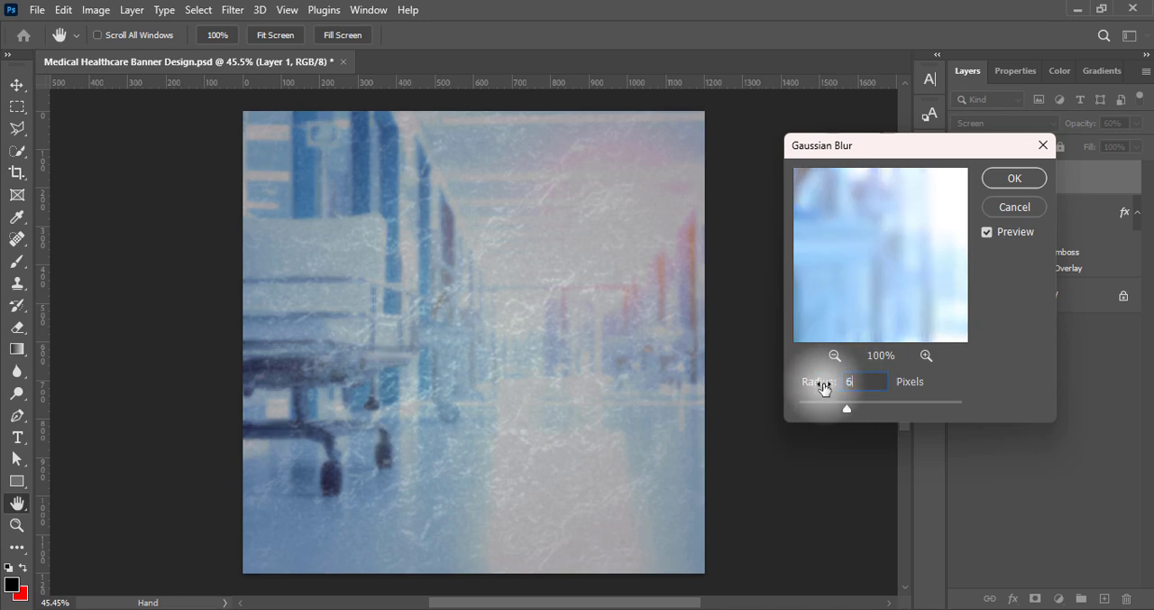
{"action": "type", "text": "3"}
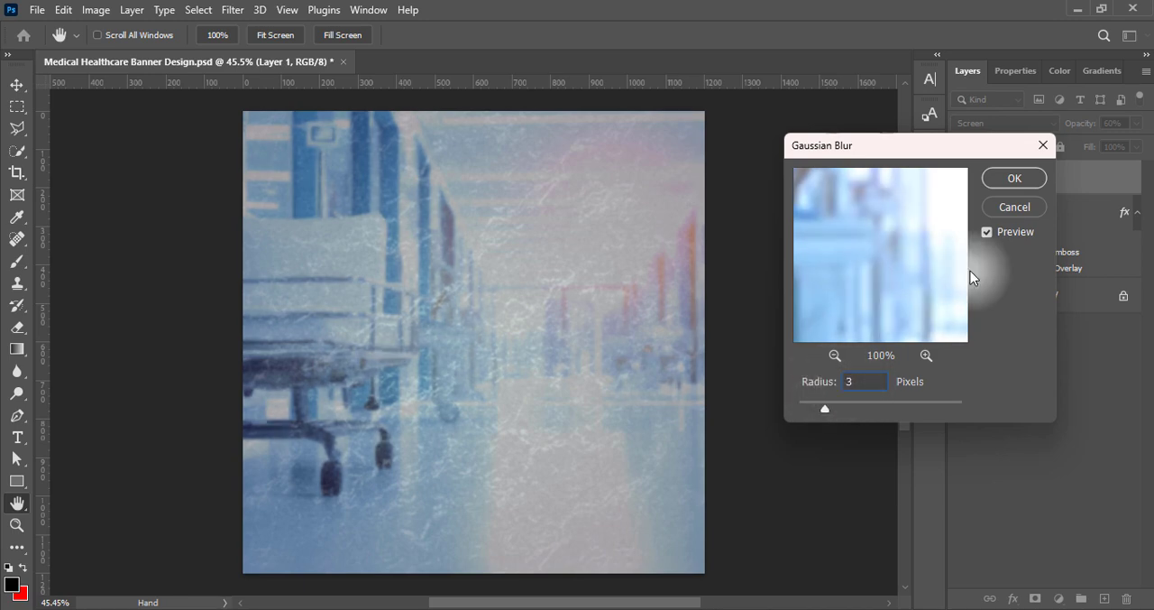
{"action": "left_click", "coordinate": [1015, 179]}
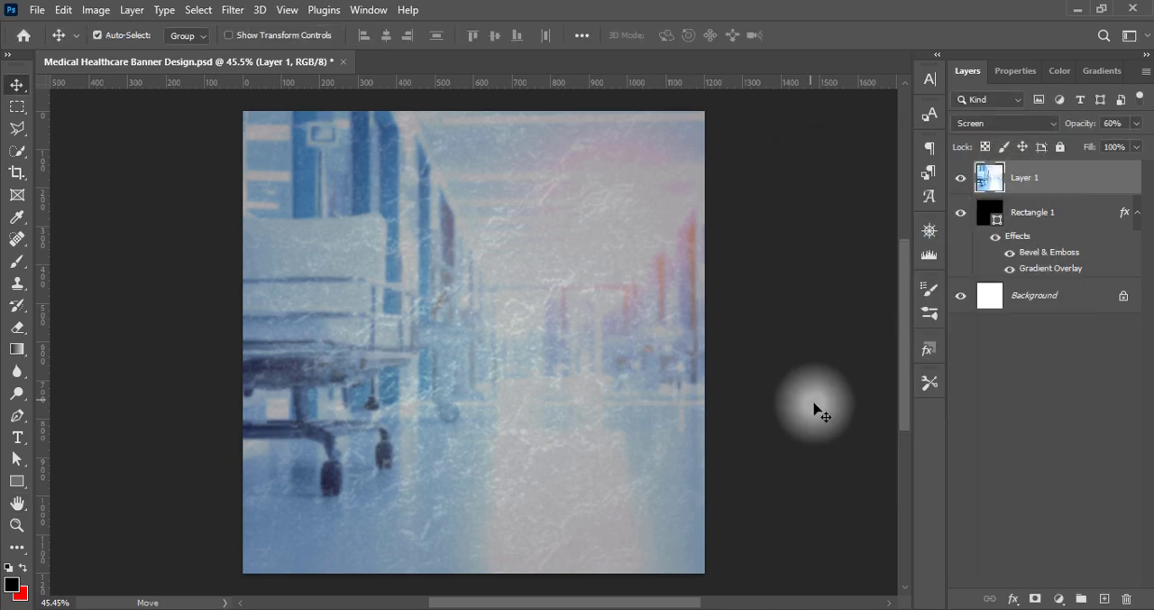
Darken the hospital photo layer with Curves, pulling the midtones down to about output 60 and input 189 down to output 109
{"action": "left_click", "coordinate": [95, 10]}
{"action": "mouse_move", "coordinate": [181, 51]}
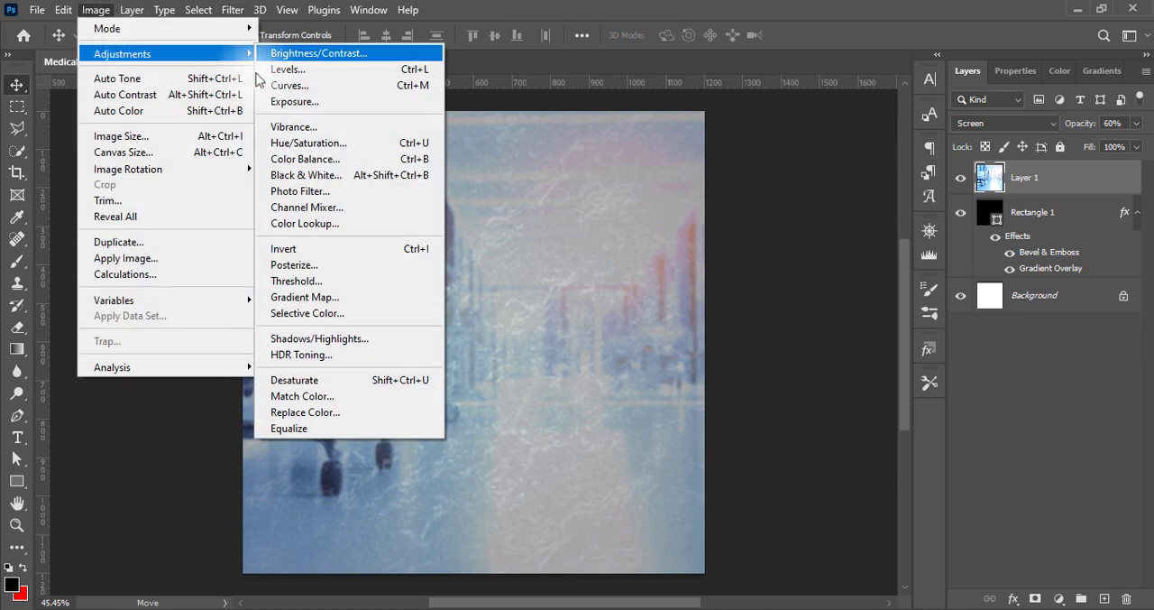
{"action": "left_click", "coordinate": [289, 80]}
{"action": "left_click_drag", "start_coordinate": [585, 70], "coordinate": [1020, 83]}
{"action": "left_click_drag", "start_coordinate": [915, 261], "coordinate": [916, 318]}
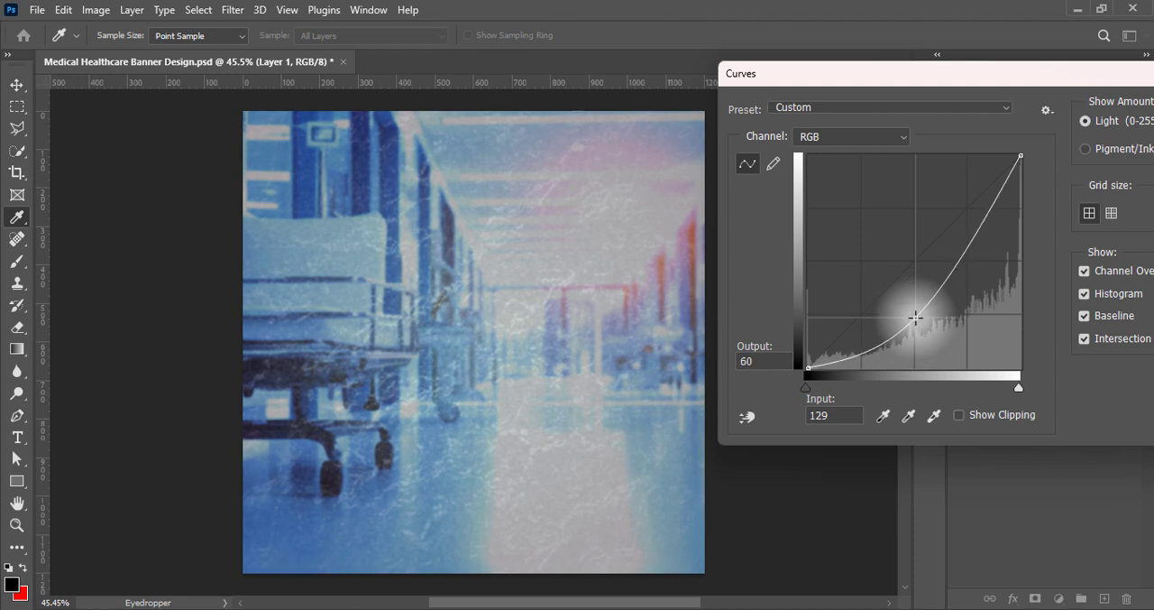
{"action": "left_click_drag", "start_coordinate": [968, 255], "coordinate": [965, 277]}
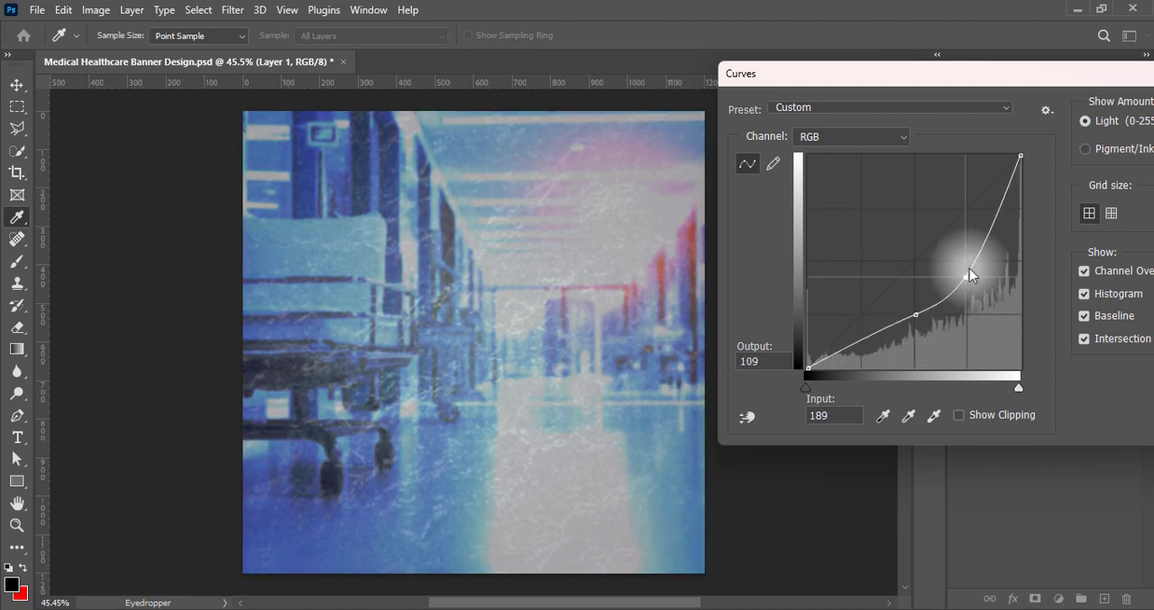
{"action": "left_click_drag", "start_coordinate": [1051, 82], "coordinate": [835, 105]}
{"action": "key", "text": "Return"}
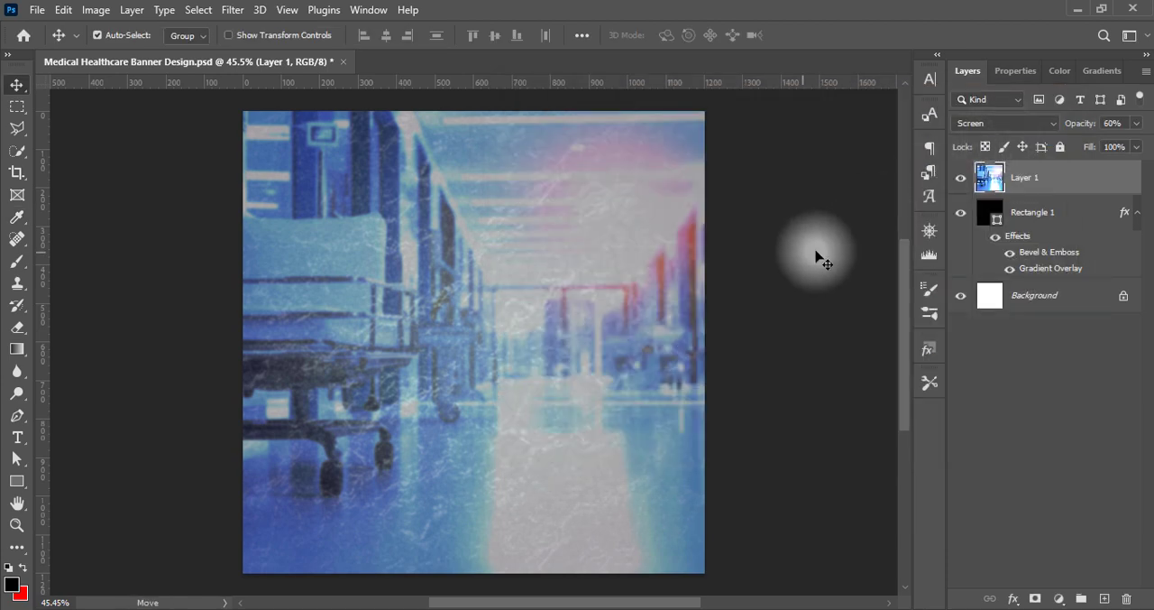
Set the hospital photo layer's opacity to 54% and save the document
{"action": "left_click_drag", "start_coordinate": [1126, 124], "coordinate": [1097, 128]}
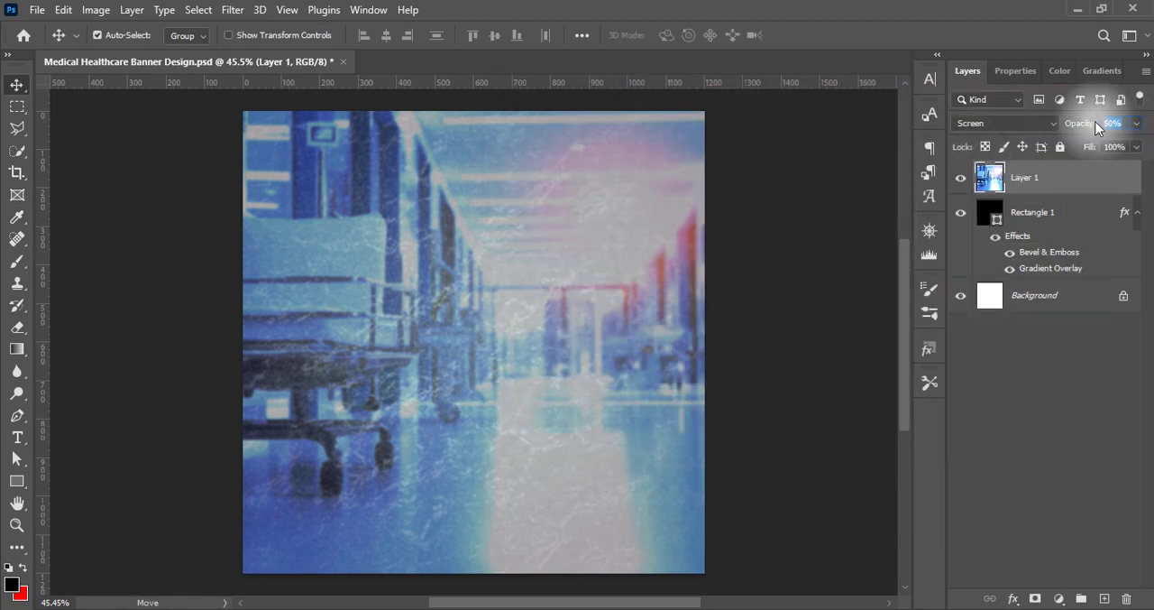
{"action": "type", "text": "54"}
{"action": "left_click", "coordinate": [778, 339]}
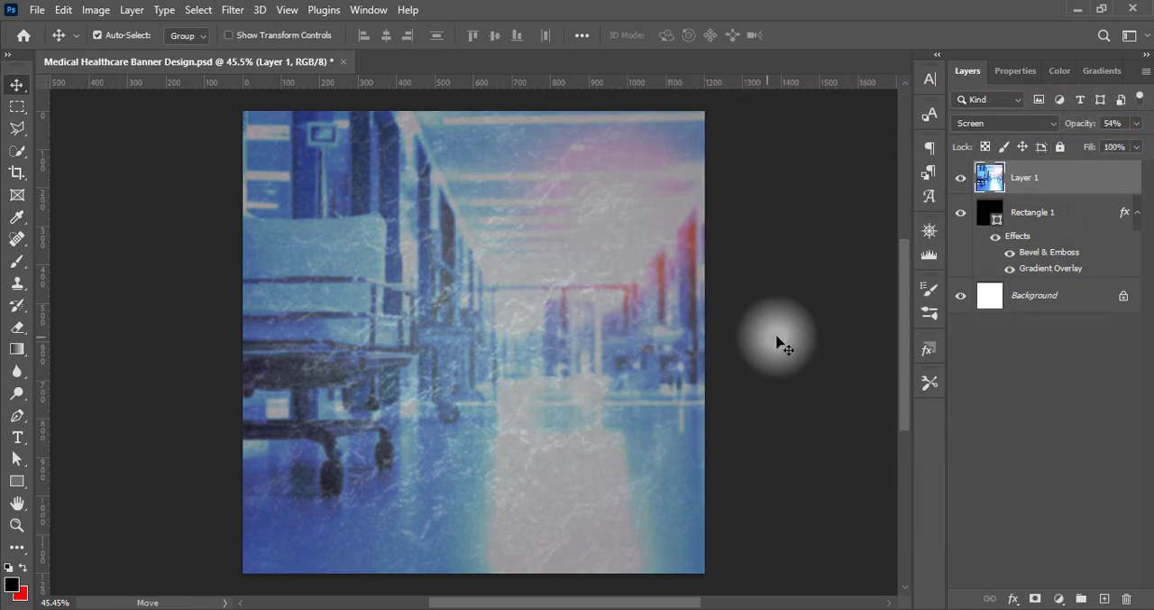
{"action": "key", "text": "ctrl+s"}
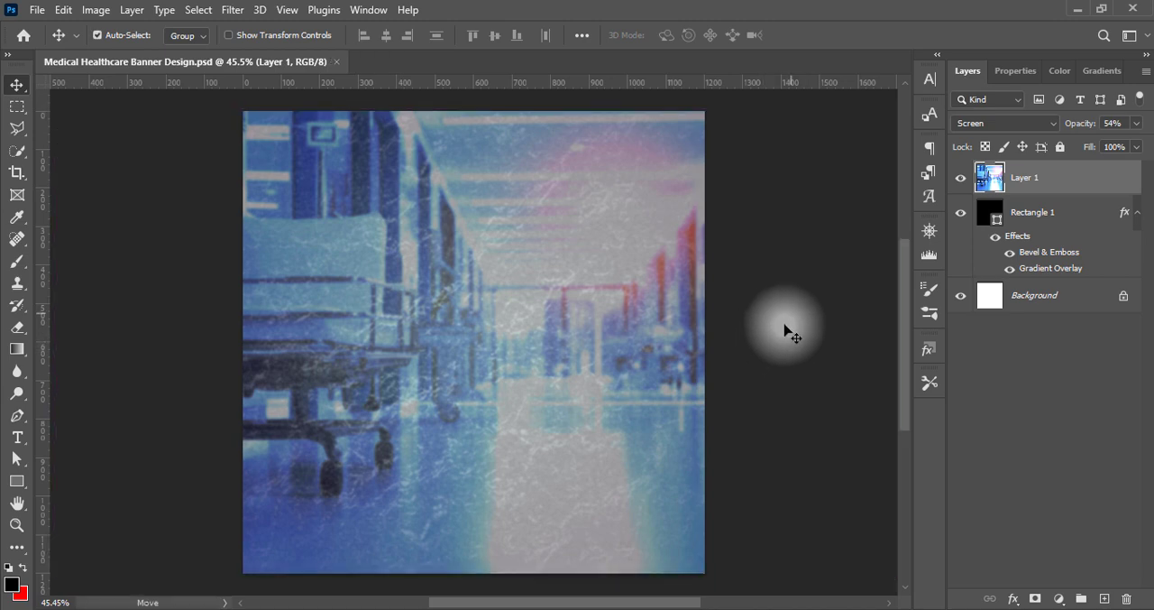
Draw a black circle about 657 px wide on a new layer and move it over the banner's lower-left corner
{"action": "left_click", "coordinate": [1104, 599]}
{"action": "left_click", "coordinate": [17, 481]}
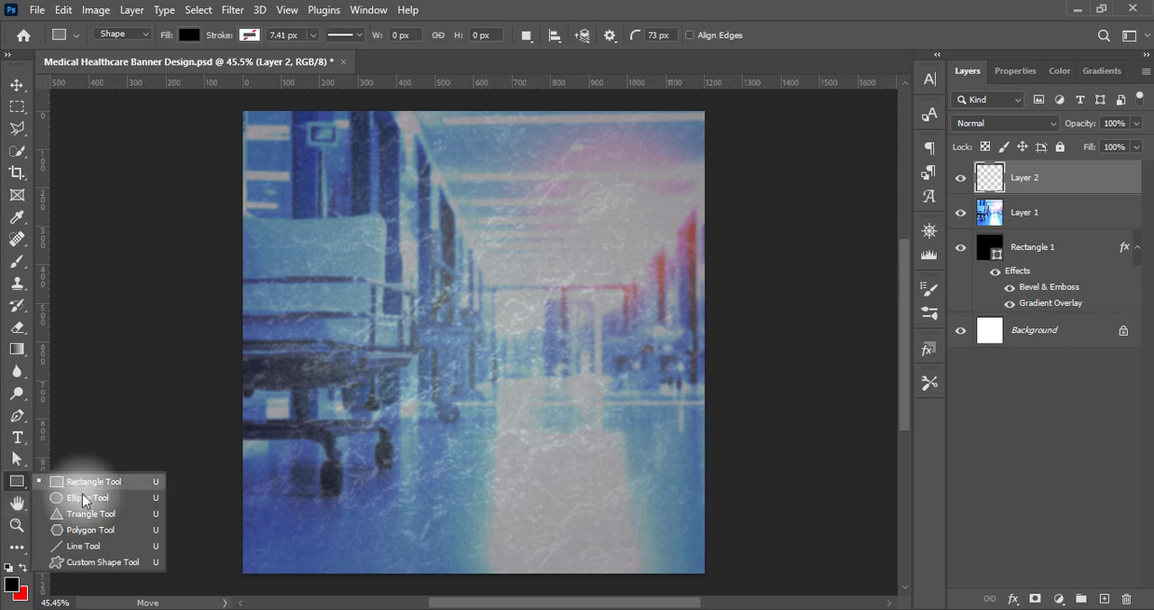
{"action": "left_click", "coordinate": [90, 494]}
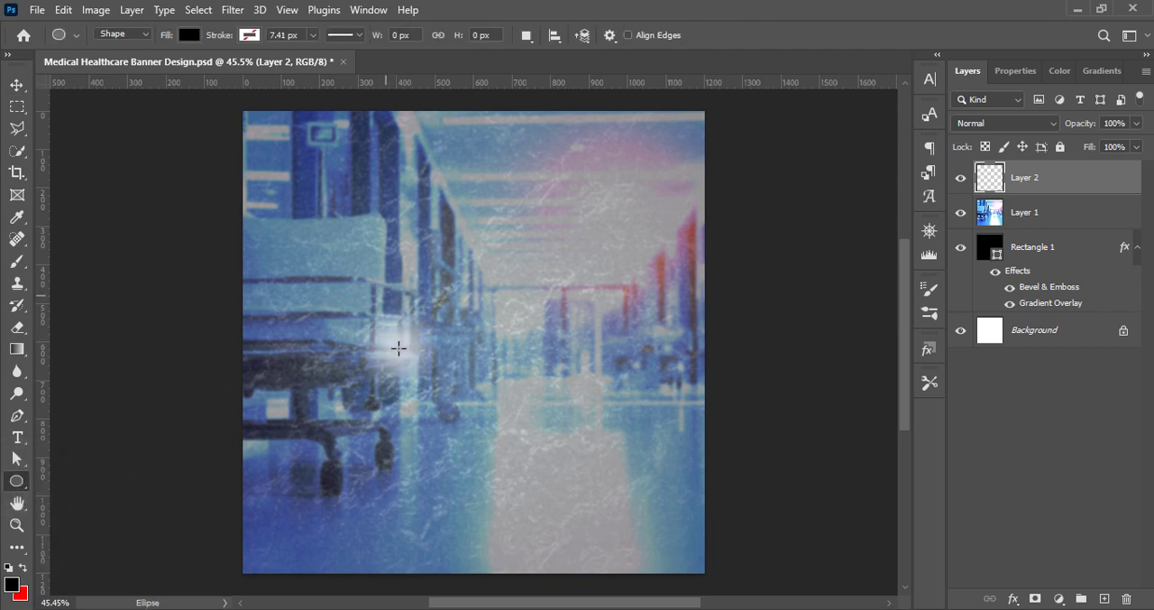
{"action": "mouse_move", "coordinate": [352, 240]}
{"action": "left_mouse_down"}
{"action": "mouse_move", "coordinate": [482, 404]}
{"action": "mouse_move", "coordinate": [650, 562]}
{"action": "left_mouse_up"}
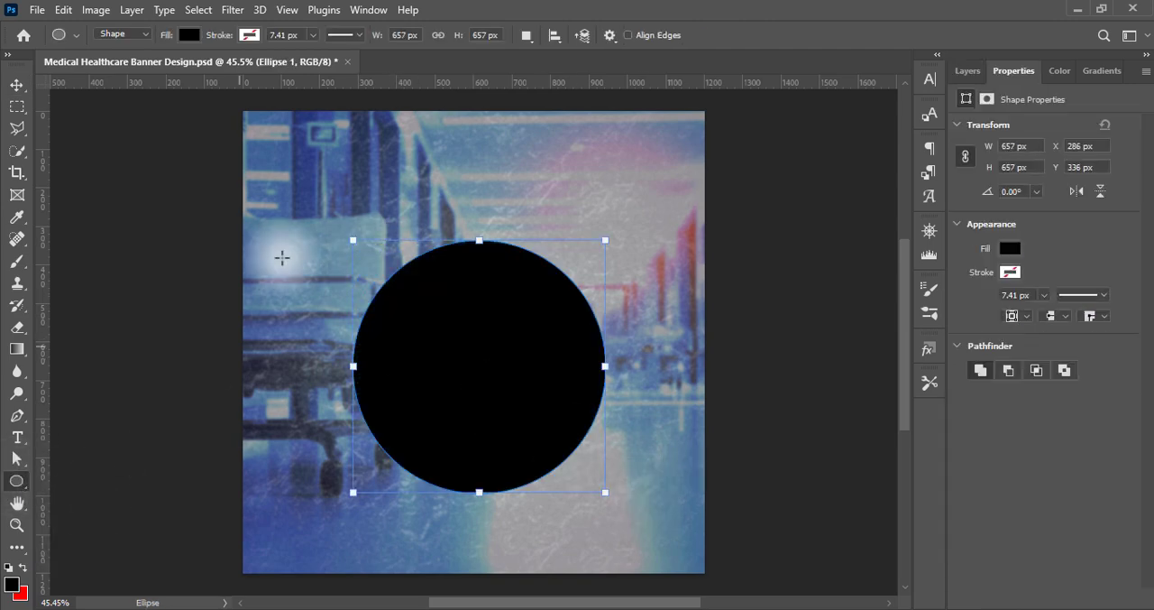
{"action": "key", "text": "v"}
{"action": "left_click_drag", "start_coordinate": [521, 368], "coordinate": [327, 491]}
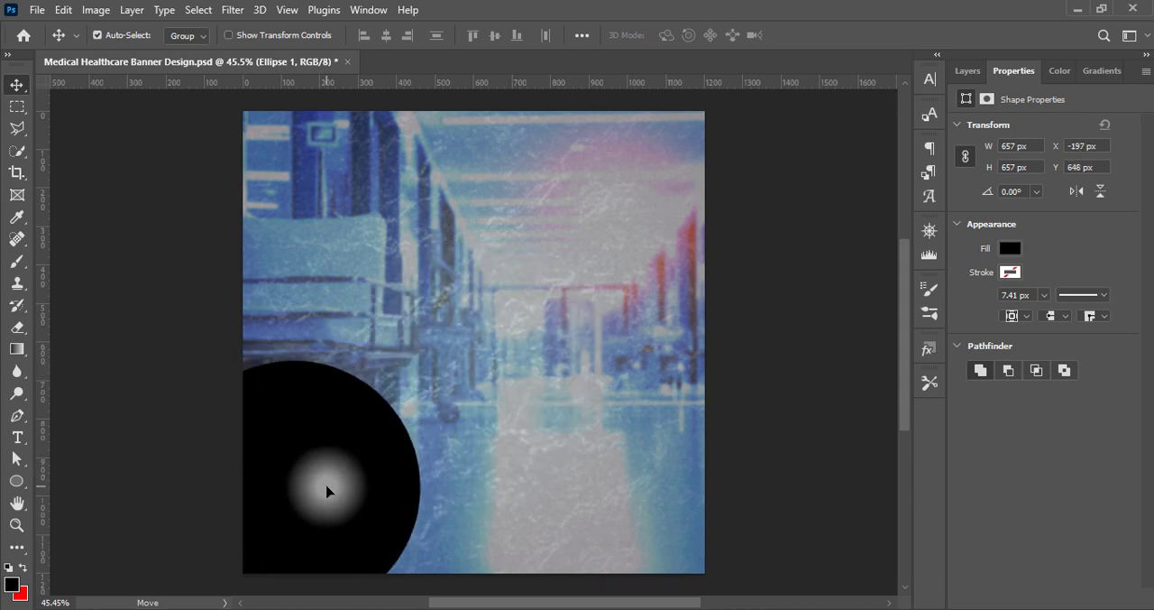
Enlarge the black circle to about 833 px and shift it so it spills past the canvas's lower-left corner
{"action": "key", "text": "ctrl+t"}
{"action": "left_click_drag", "start_coordinate": [421, 489], "coordinate": [487, 487]}
{"action": "left_click_drag", "start_coordinate": [370, 431], "coordinate": [345, 458]}
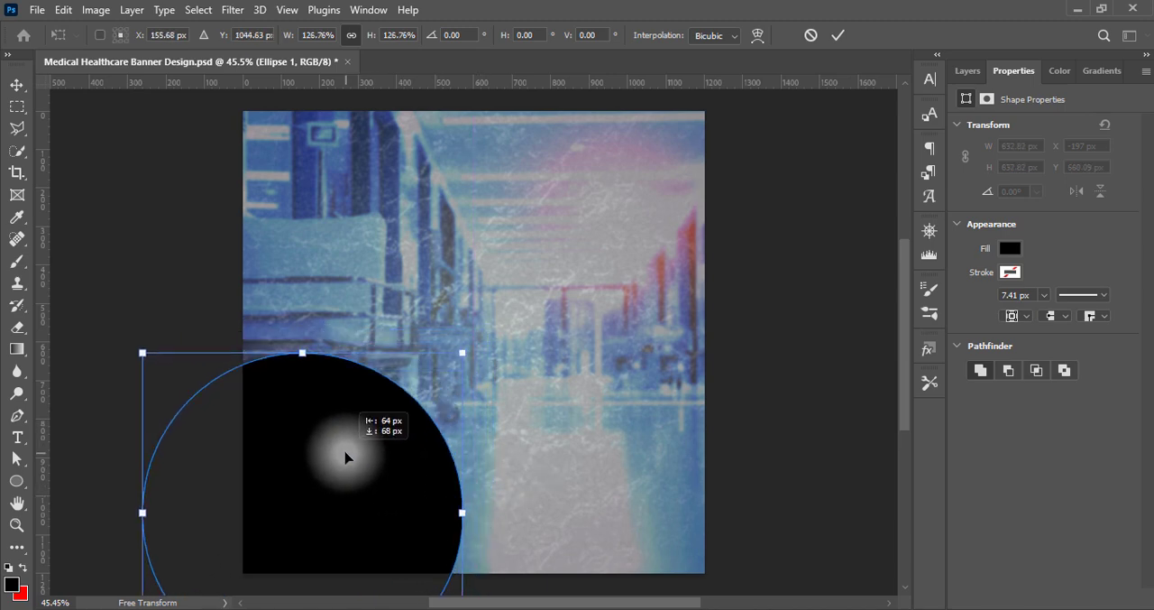
{"action": "key", "text": "Return"}
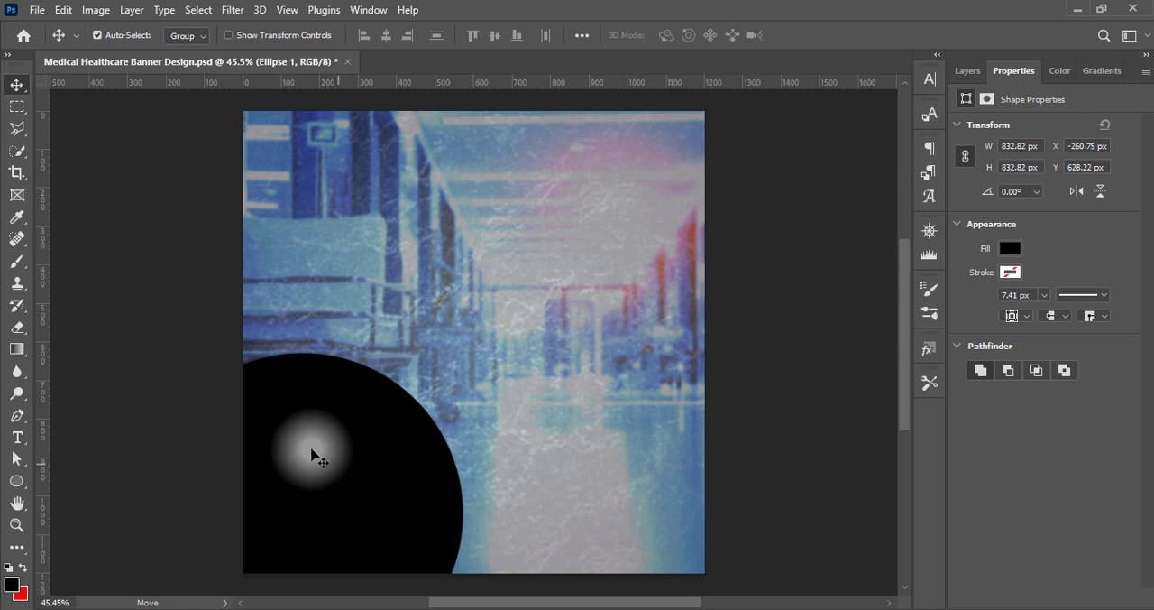
Rotate the black circle by about 22 degrees and stretch it into an ellipse about 921 by 861 px
{"action": "key", "text": "ctrl+t"}
{"action": "left_click_drag", "start_coordinate": [462, 354], "coordinate": [568, 415]}
{"action": "key", "text": "Return"}
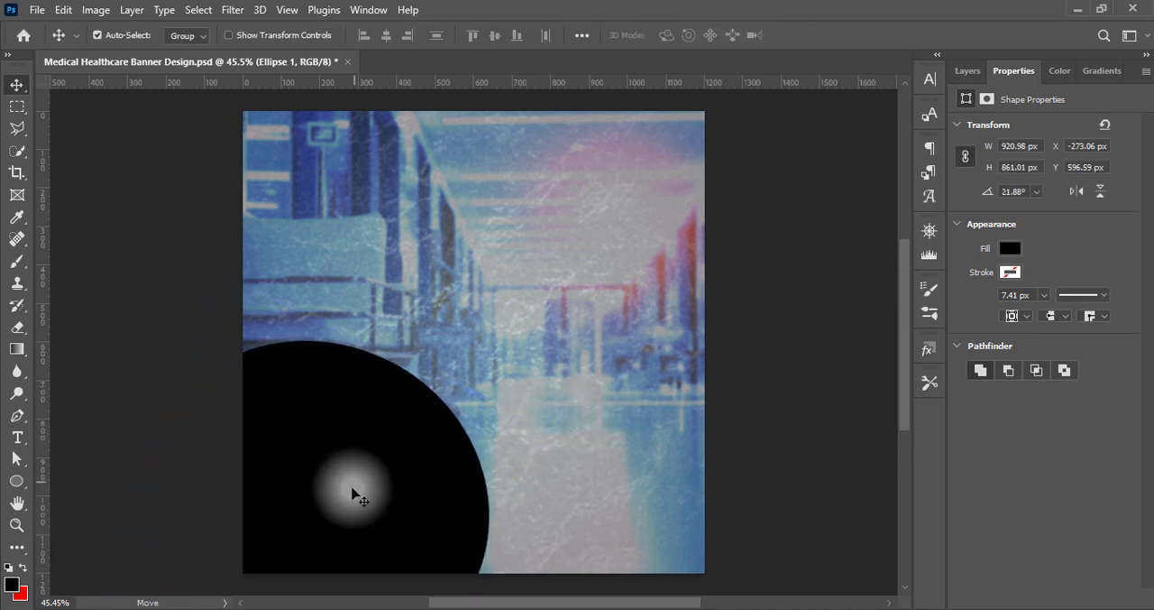
Scale the black ellipse to about 105% width and 102% height, rotate it slightly clockwise, and save the document
{"action": "key", "text": "ctrl+t"}
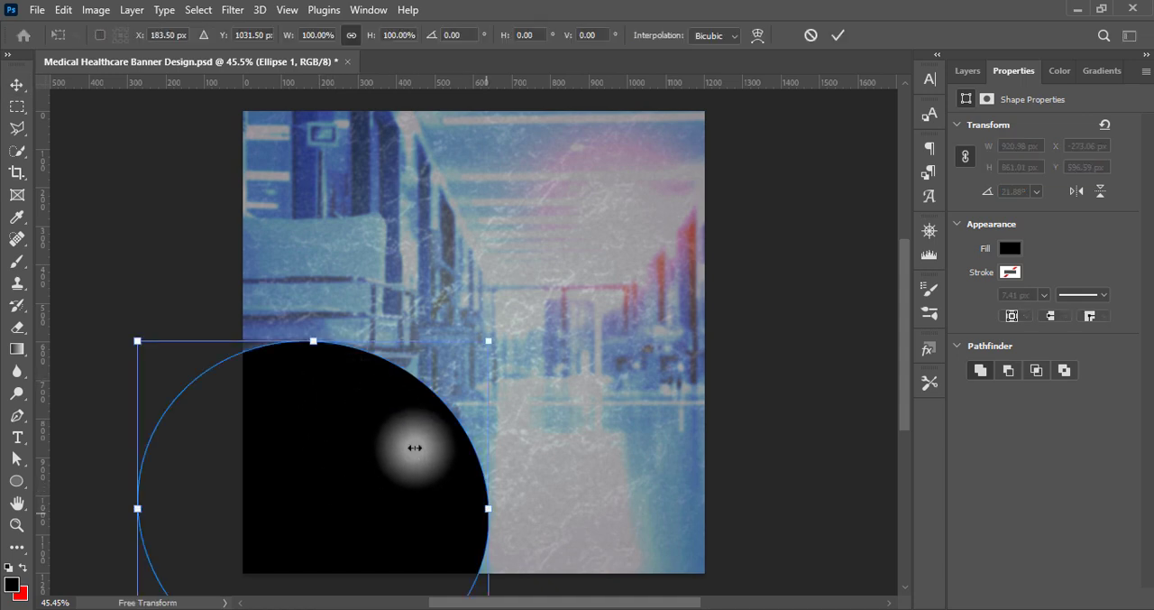
{"action": "left_click_drag", "start_coordinate": [488, 511], "coordinate": [499, 509]}
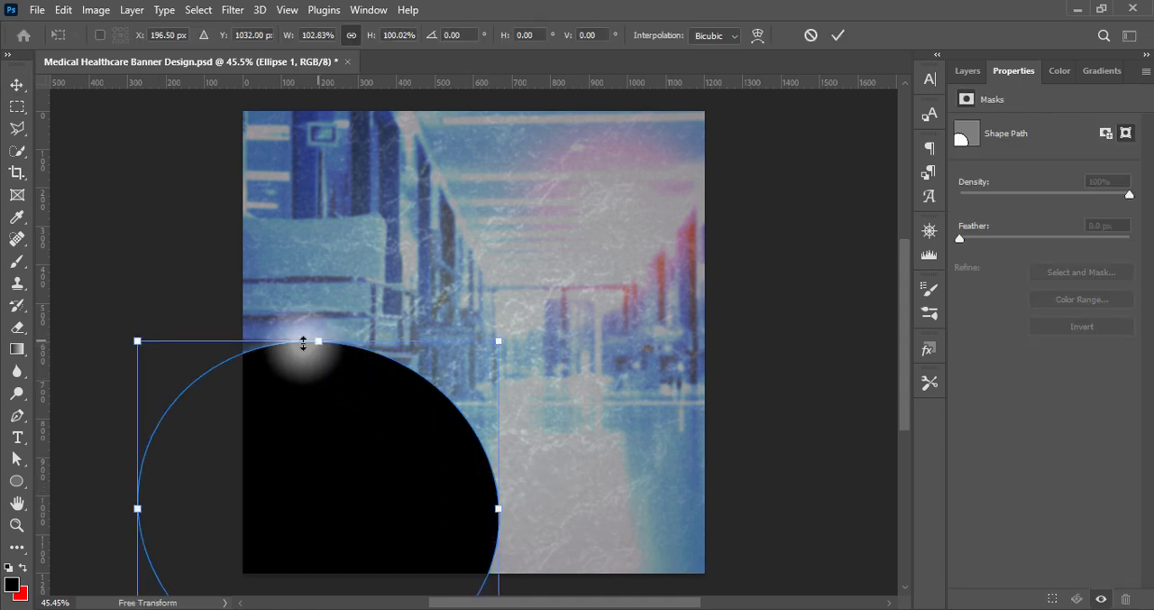
{"action": "left_click_drag", "start_coordinate": [137, 341], "coordinate": [131, 336]}
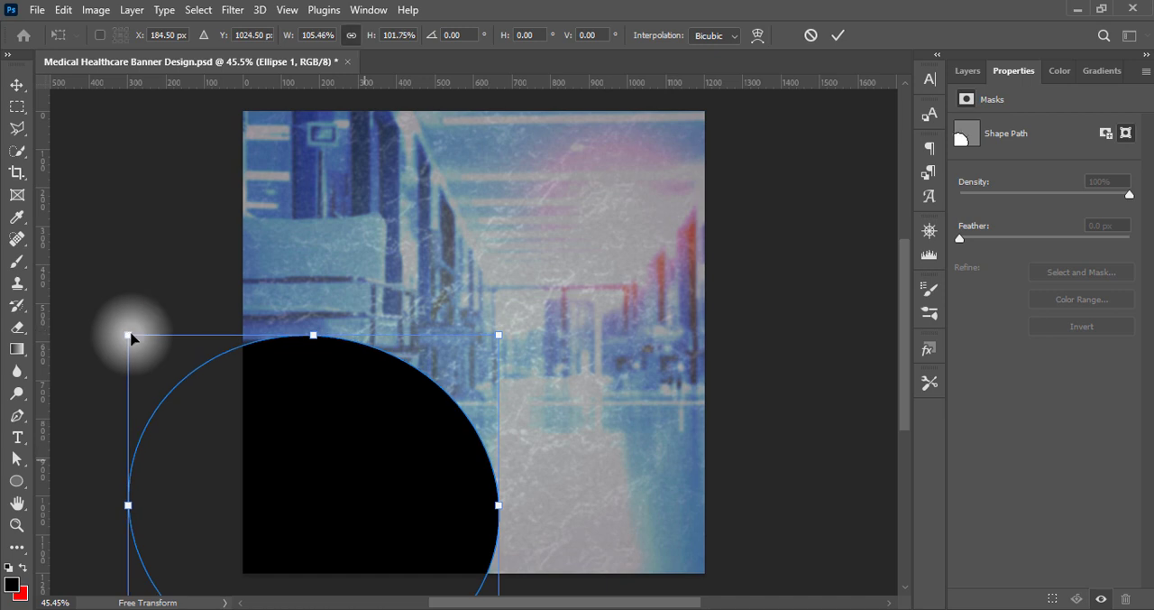
{"action": "left_click_drag", "start_coordinate": [548, 310], "coordinate": [562, 335]}
{"action": "key", "text": "Return"}
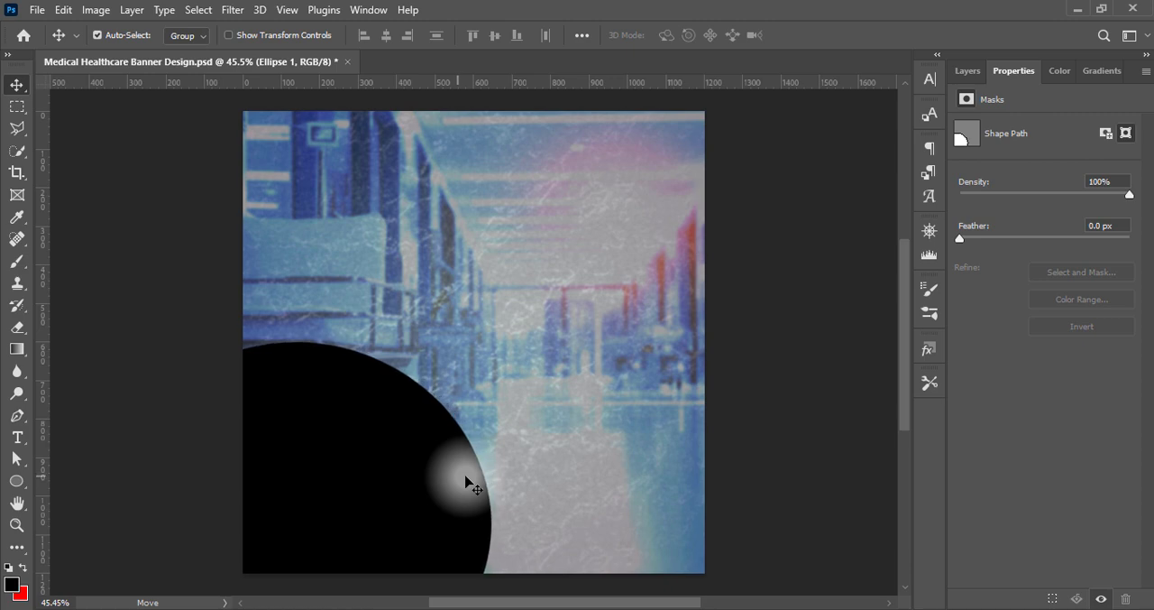
{"action": "key", "text": "ctrl+s"}
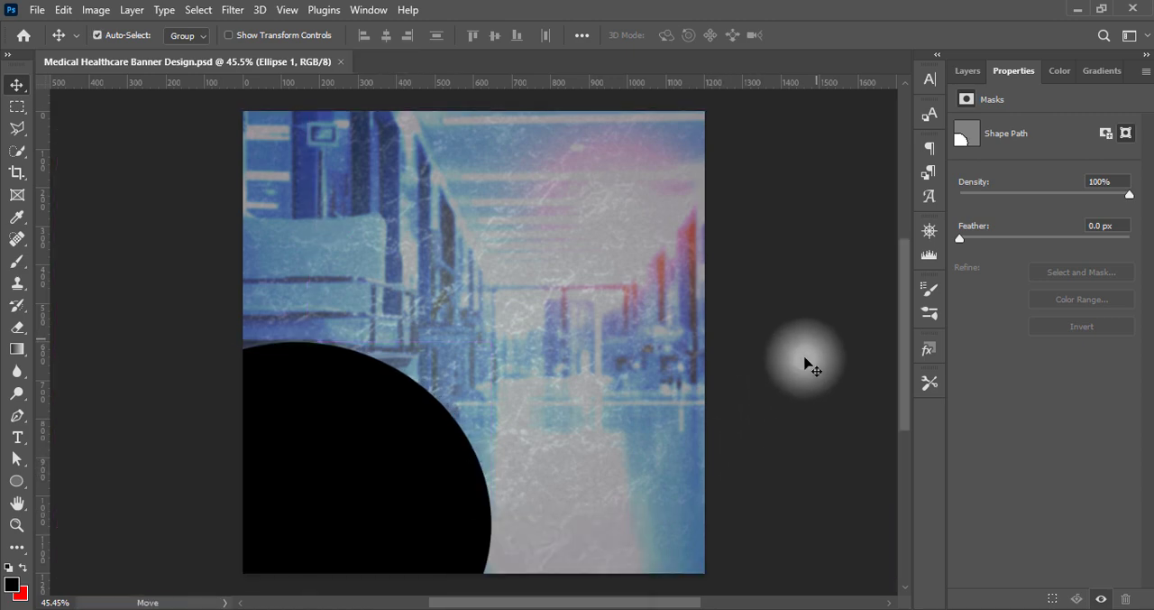
Add a reversed radial Gradient Overlay to the black ellipse layer
{"action": "left_click", "coordinate": [968, 70]}
{"action": "right_click", "coordinate": [985, 185]}
{"action": "left_click", "coordinate": [985, 196]}
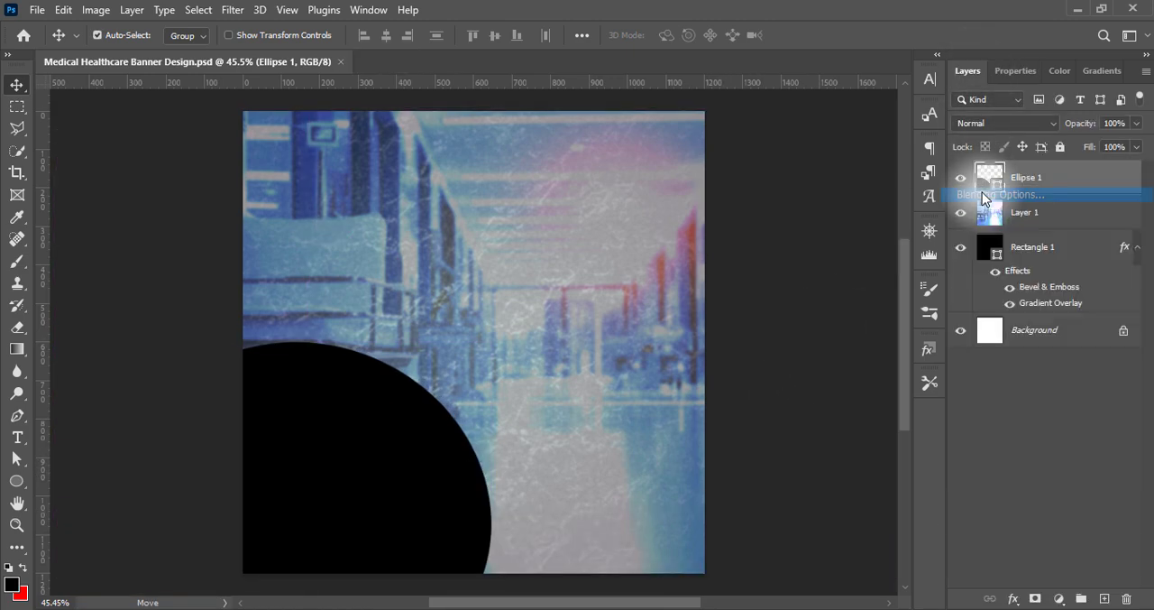
{"action": "left_click", "coordinate": [585, 367]}
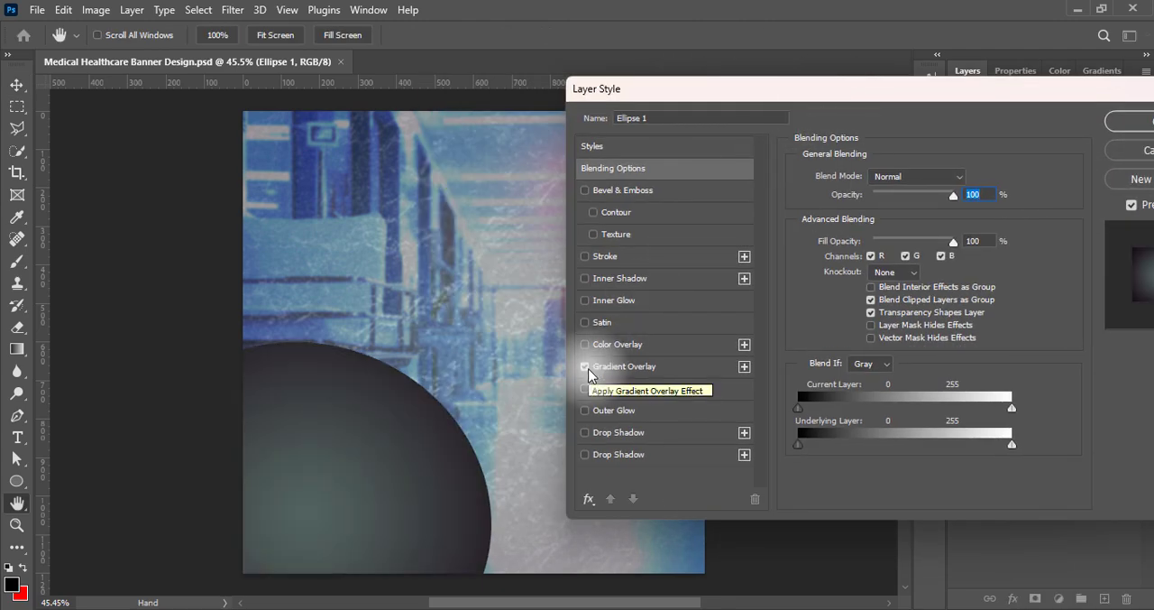
{"action": "left_click", "coordinate": [622, 366]}
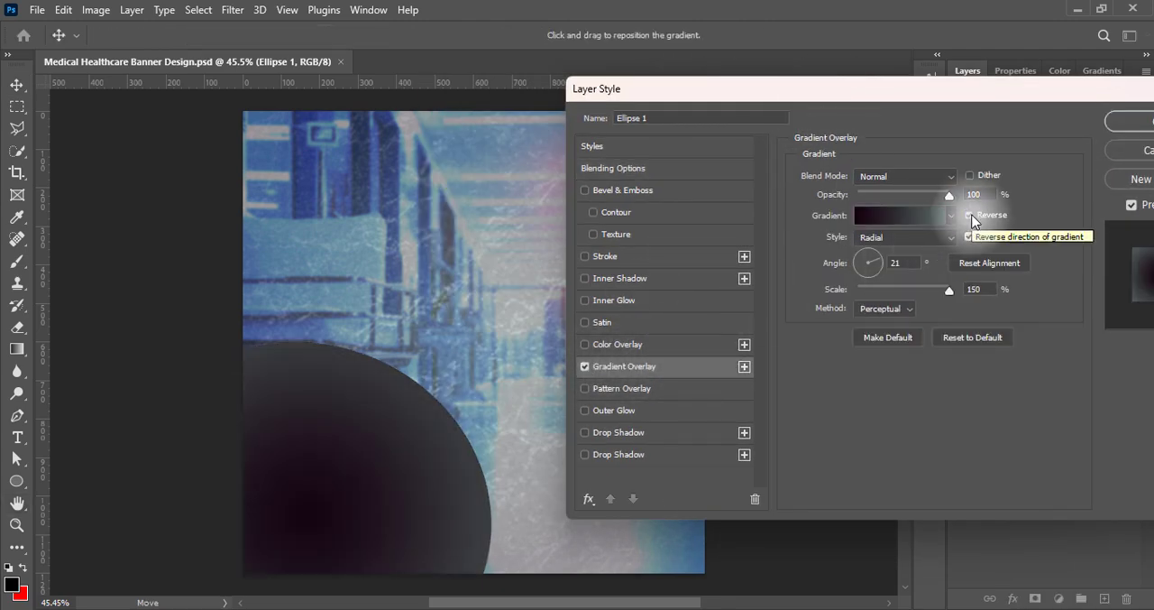
{"action": "left_click", "coordinate": [971, 217]}
Try the Linear method for the ellipse's gradient overlay, apply Classic instead, and set the angle to 9 degrees
{"action": "left_click", "coordinate": [881, 263]}
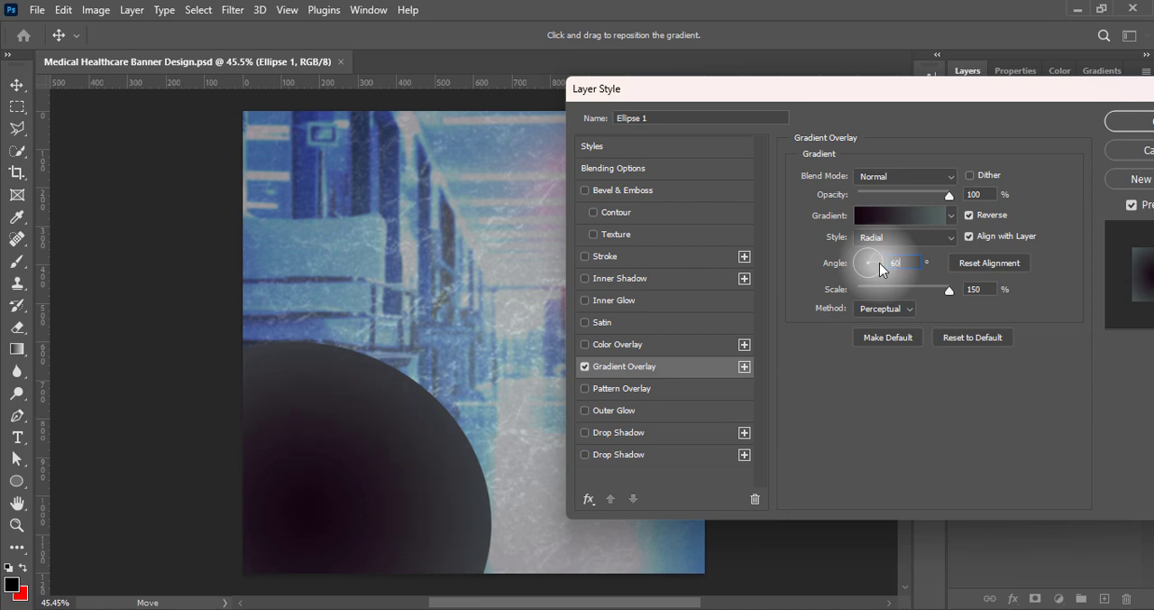
{"action": "type", "text": "60"}
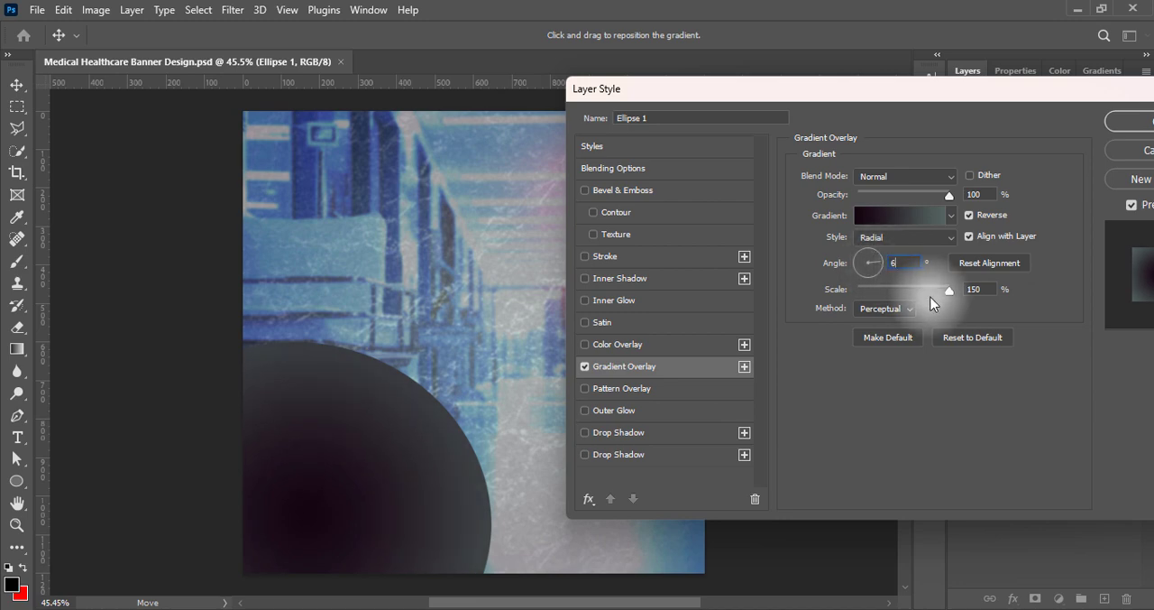
{"action": "left_click", "coordinate": [885, 308]}
{"action": "left_click", "coordinate": [885, 334]}
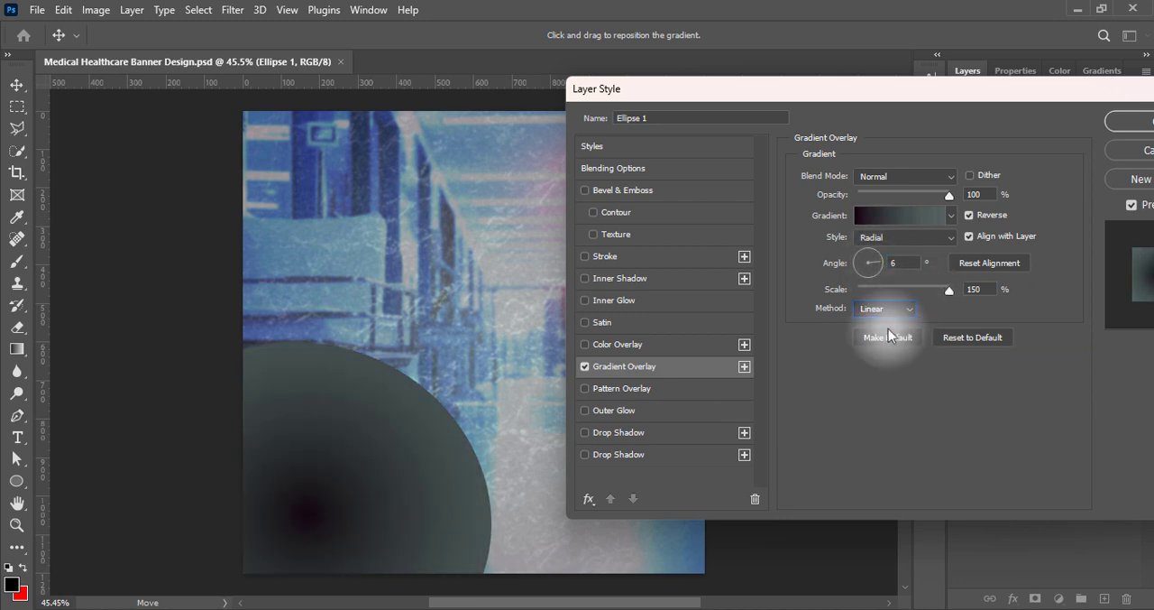
{"action": "left_click", "coordinate": [886, 309]}
{"action": "left_click", "coordinate": [888, 347]}
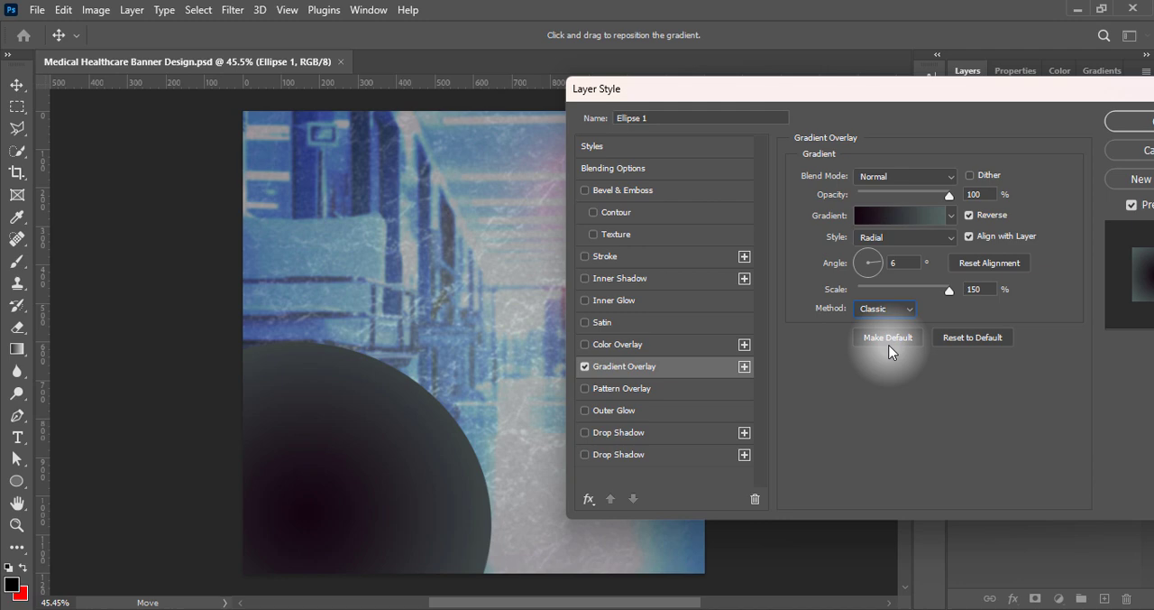
{"action": "left_click_drag", "start_coordinate": [900, 262], "coordinate": [871, 265]}
{"action": "type", "text": "2"}
{"action": "double_click", "coordinate": [883, 261]}
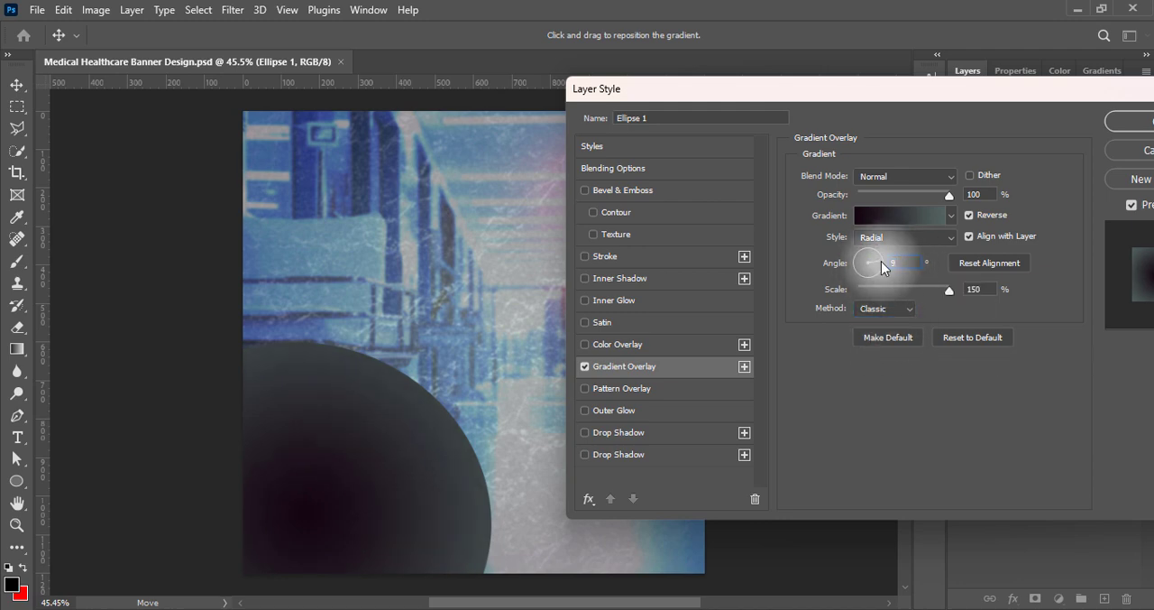
{"action": "left_click_drag", "start_coordinate": [962, 90], "coordinate": [915, 94]}
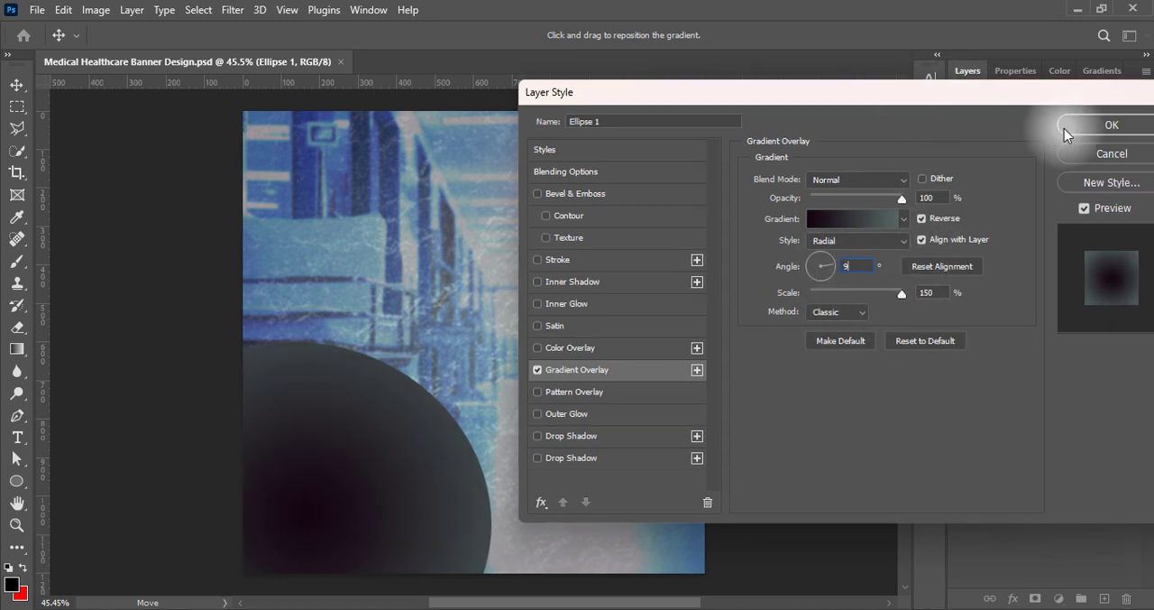
Add an Outer Glow to the ellipse with 100% opacity, 84 px size and 100% range
{"action": "left_click", "coordinate": [538, 413]}
{"action": "left_click", "coordinate": [571, 417]}
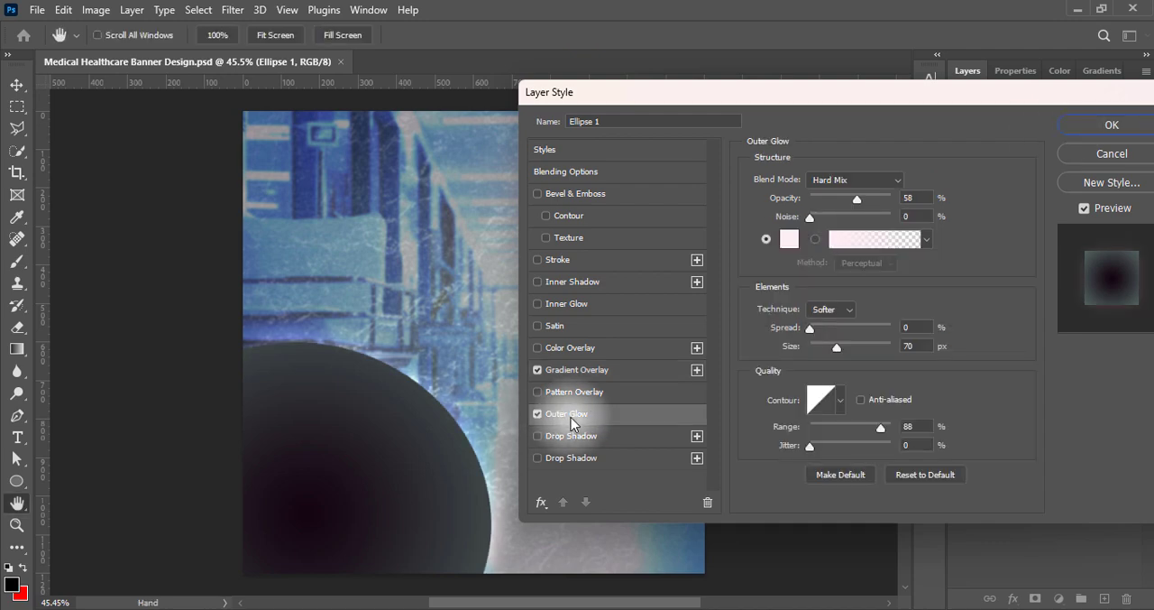
{"action": "left_click_drag", "start_coordinate": [880, 433], "coordinate": [893, 429]}
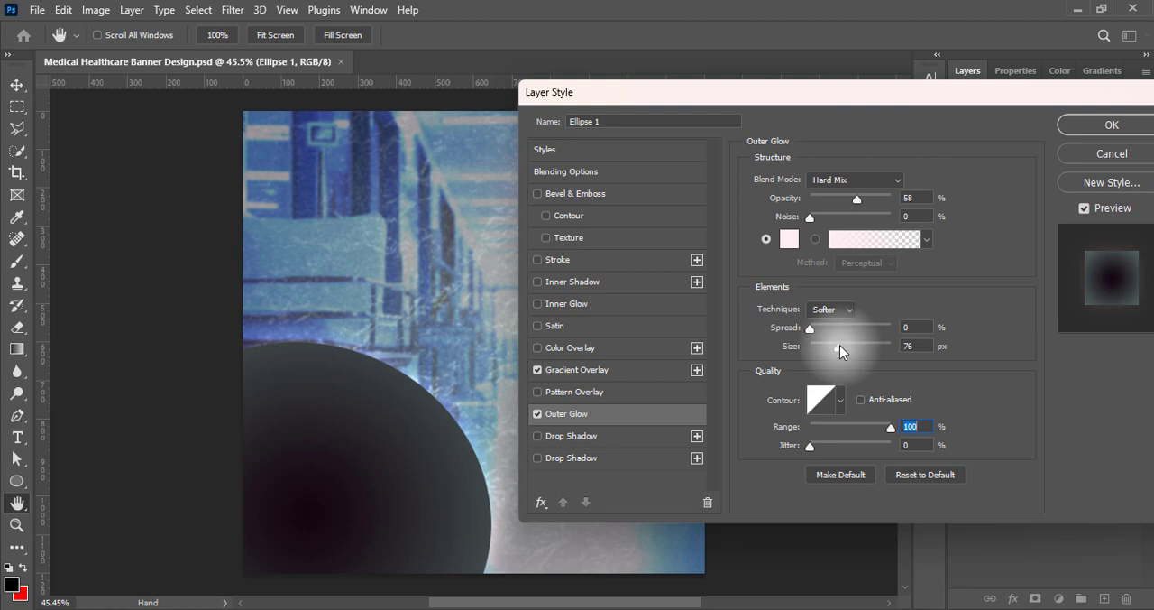
{"action": "left_click_drag", "start_coordinate": [857, 198], "coordinate": [900, 200]}
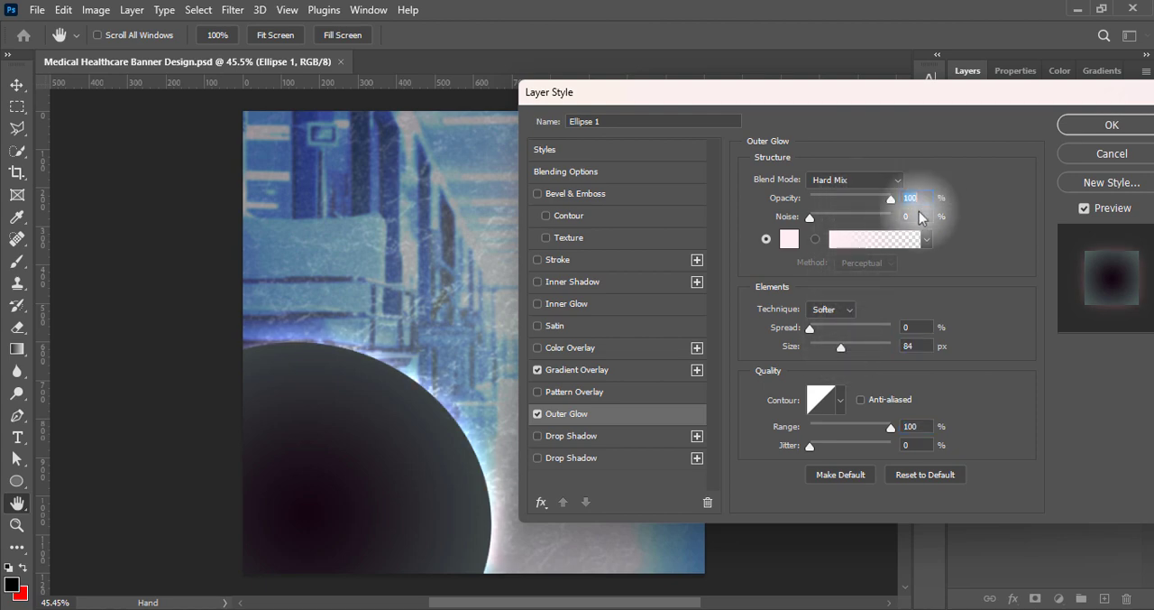
Compare the preset contours for the ellipse's outer glow and apply the one with a wavy descending slope
{"action": "left_click", "coordinate": [840, 400]}
{"action": "left_click", "coordinate": [688, 439]}
{"action": "left_click", "coordinate": [713, 441]}
{"action": "left_click", "coordinate": [737, 445]}
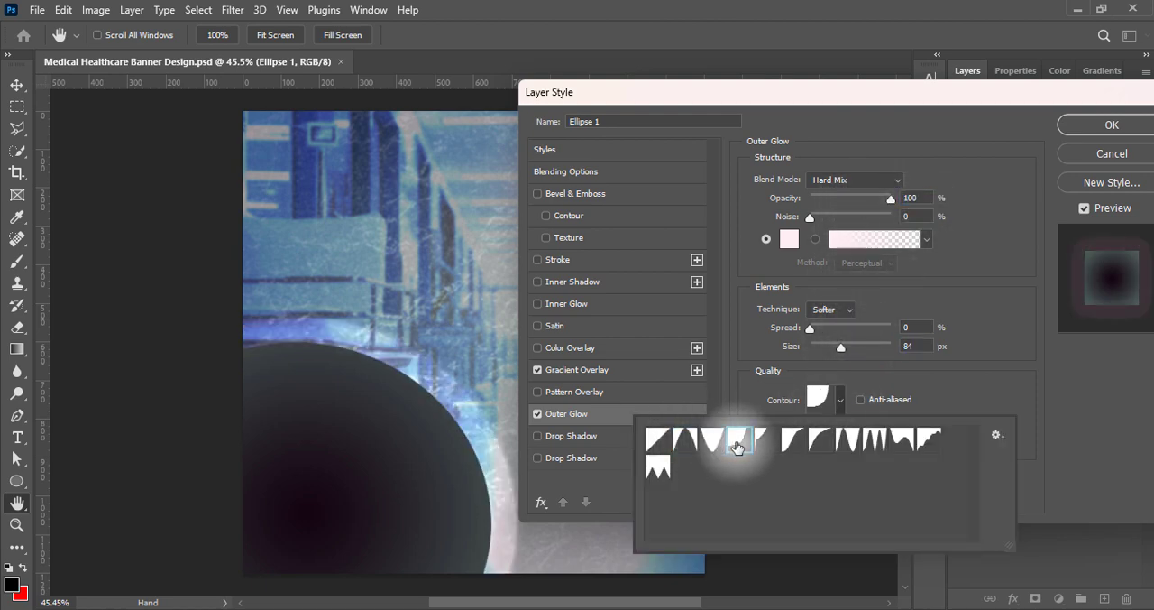
{"action": "left_click", "coordinate": [767, 447]}
{"action": "left_click", "coordinate": [793, 446]}
{"action": "left_click", "coordinate": [816, 443]}
{"action": "left_click", "coordinate": [852, 442]}
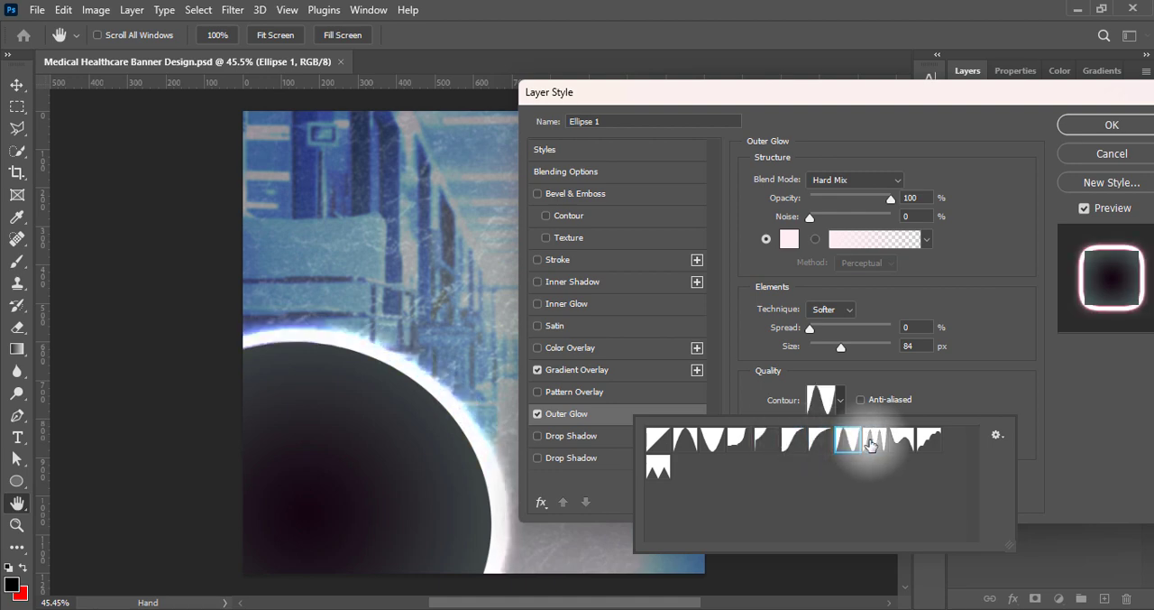
{"action": "left_click", "coordinate": [874, 441]}
{"action": "left_click", "coordinate": [892, 445]}
{"action": "left_click", "coordinate": [929, 440]}
{"action": "left_click", "coordinate": [897, 442]}
{"action": "left_click", "coordinate": [691, 464]}
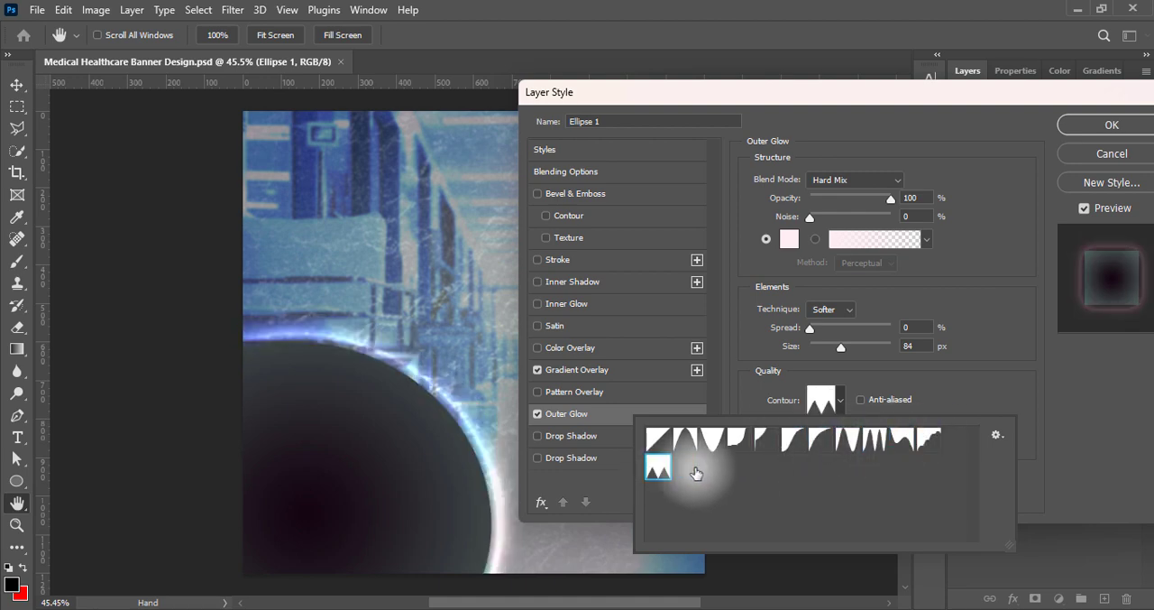
{"action": "left_click", "coordinate": [893, 445]}
{"action": "left_click", "coordinate": [1011, 405]}
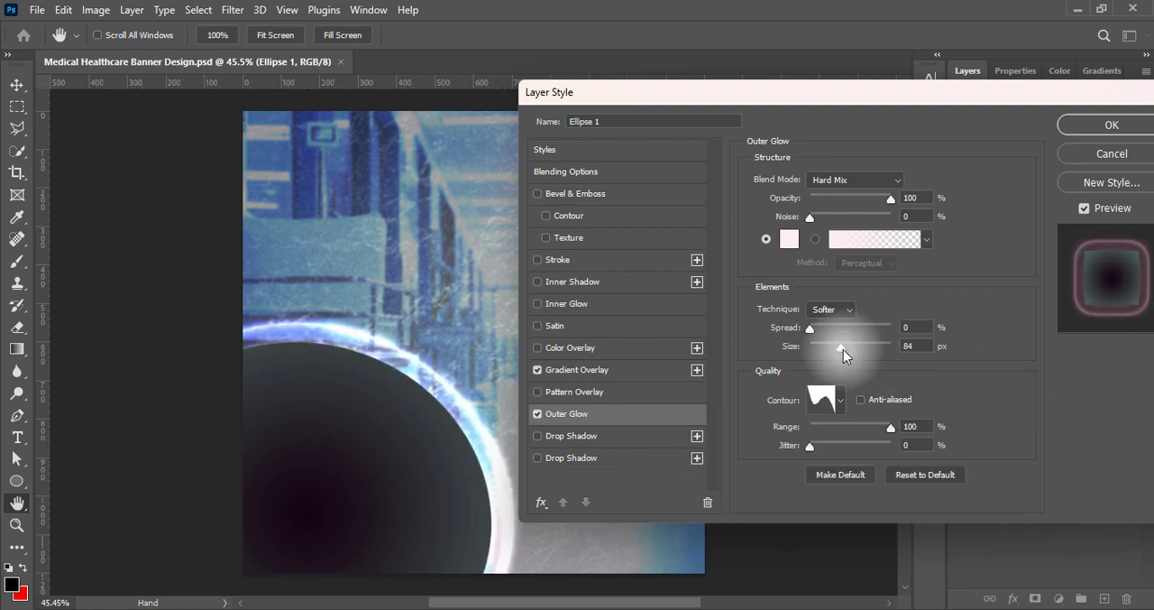
Set the ellipse's outer glow size to 125 px and convert the layer to a smart object
{"action": "left_click_drag", "start_coordinate": [843, 347], "coordinate": [858, 348]}
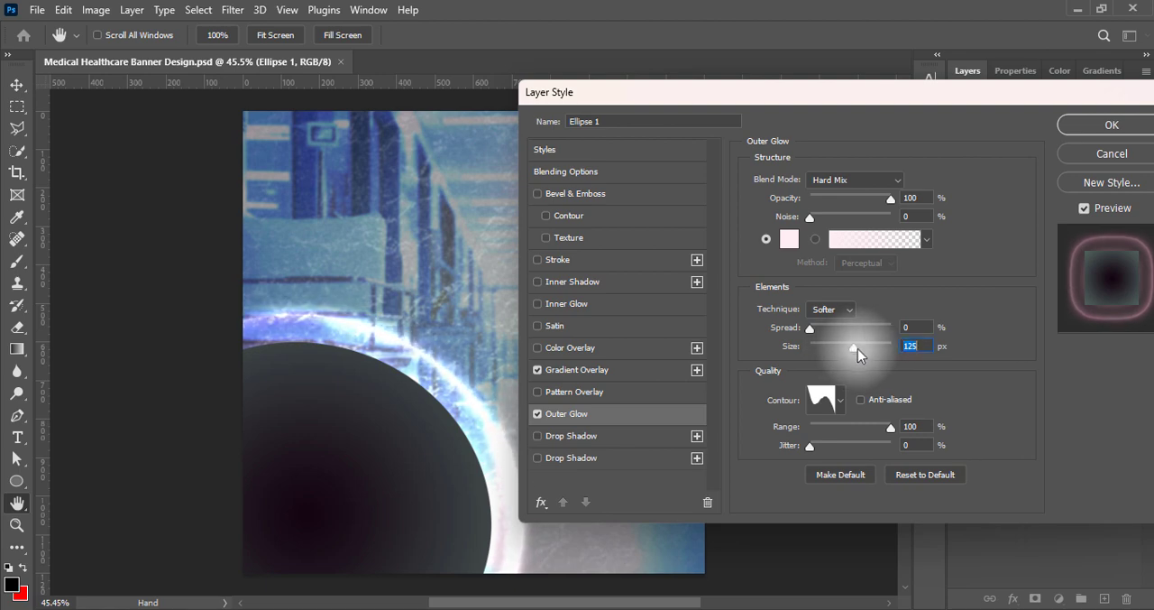
{"action": "left_click", "coordinate": [1100, 130]}
{"action": "right_click", "coordinate": [1101, 144]}
{"action": "left_click", "coordinate": [960, 262]}
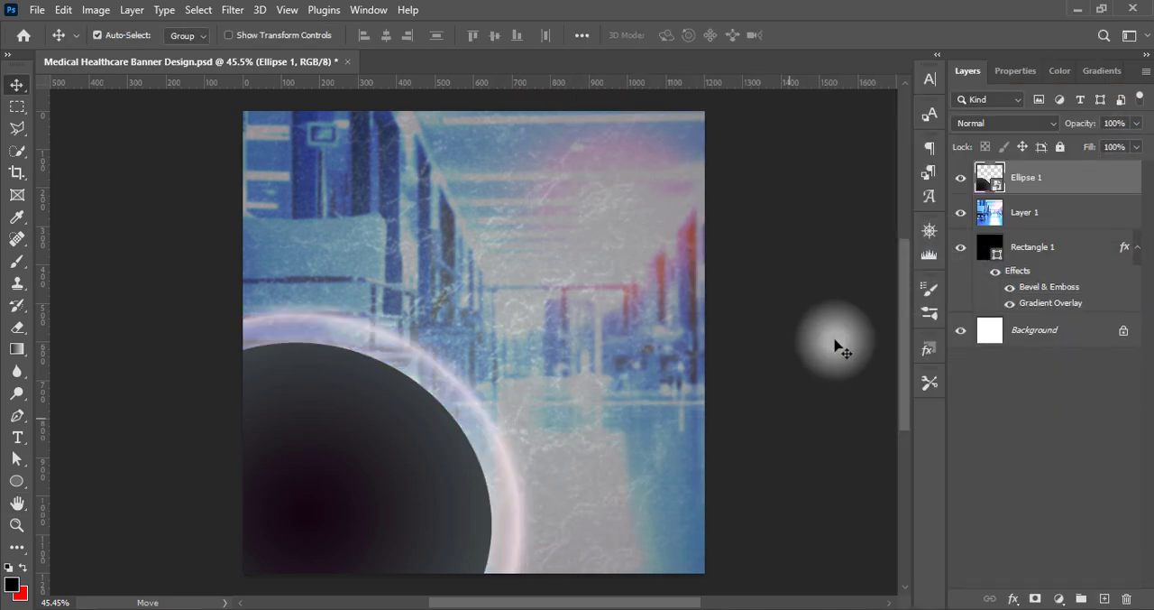
Compare blend modes such as Screen, Vivid Light, Pin Light and Linear Burn on the ellipse layer and apply Lighter Color
{"action": "left_click", "coordinate": [1031, 122]}
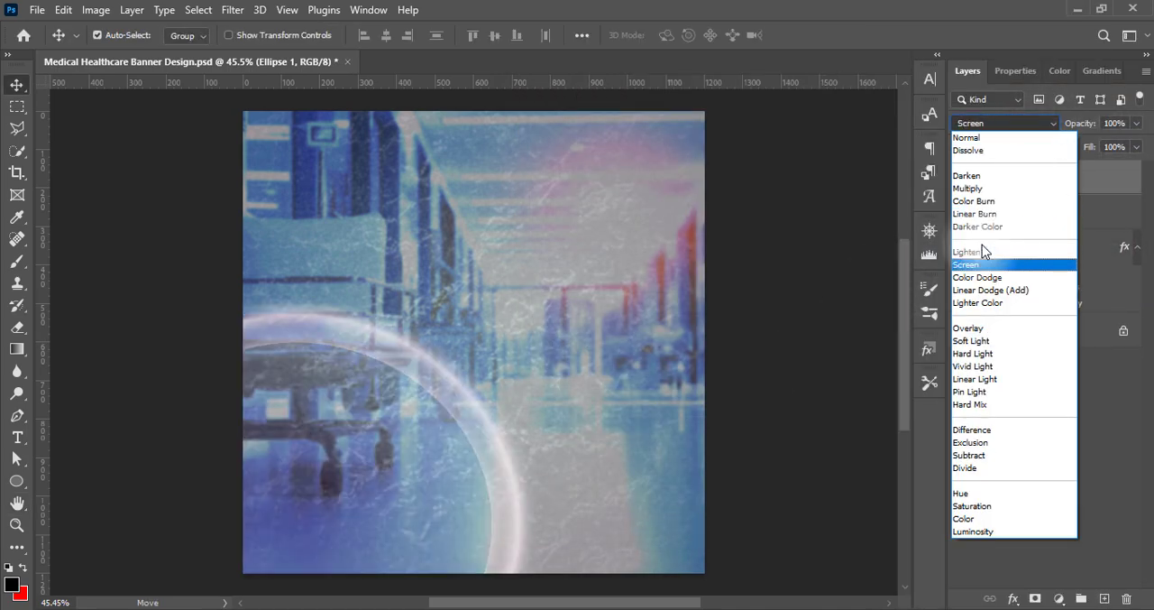
{"action": "key", "text": "Down"}
{"action": "key", "text": "Down"}
{"action": "key", "text": "Down"}
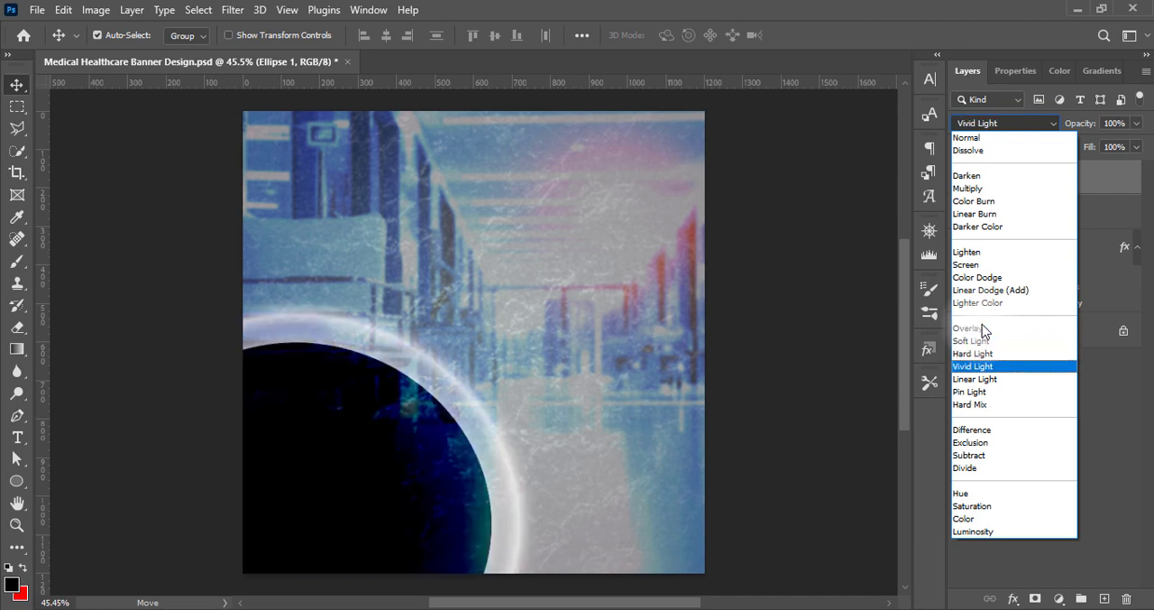
{"action": "key", "text": "Down"}
{"action": "key", "text": "Down"}
{"action": "key", "text": "Down"}
{"action": "key", "text": "Down"}
{"action": "key", "text": "Down"}
{"action": "key", "text": "Down"}
{"action": "key", "text": "Down"}
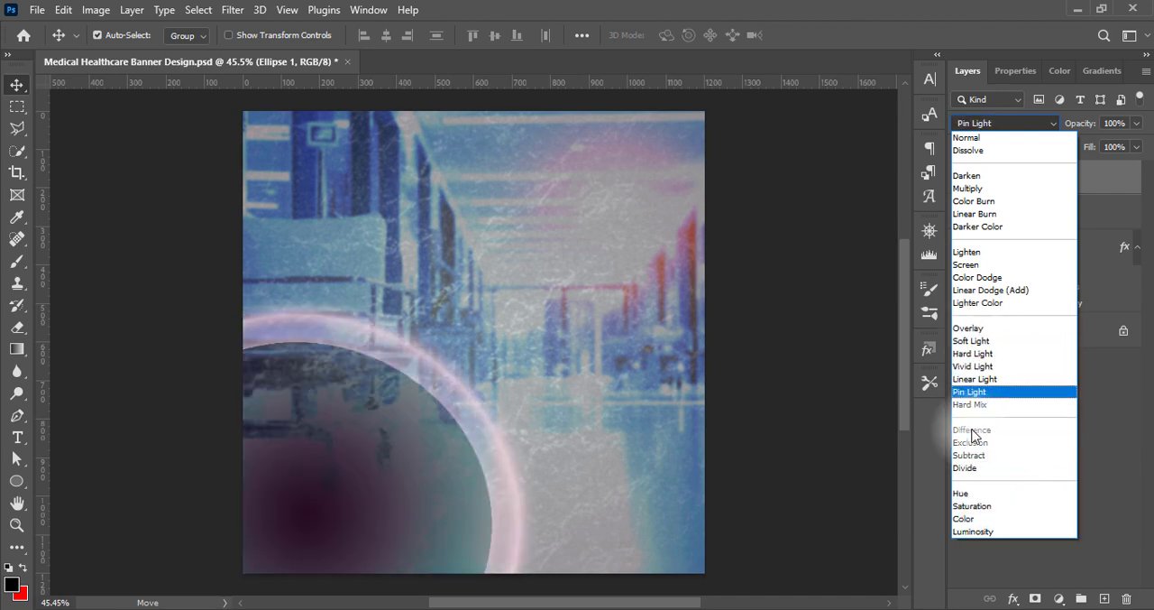
{"action": "key", "text": "Up"}
{"action": "key", "text": "Up"}
{"action": "key", "text": "Up"}
{"action": "key", "text": "Up"}
{"action": "key", "text": "Up"}
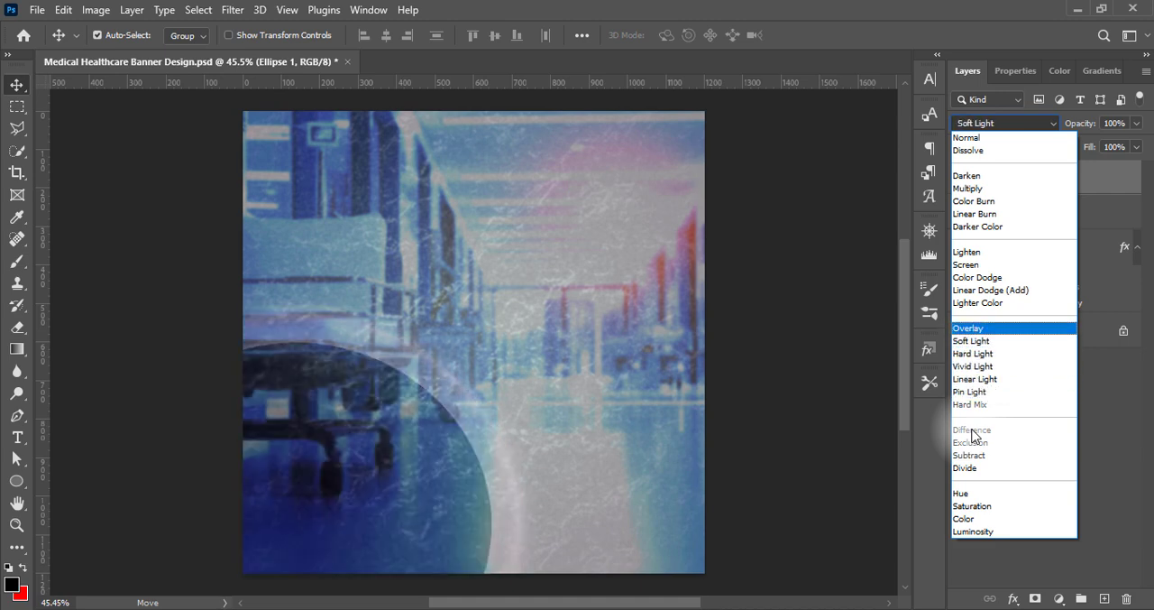
{"action": "key", "text": "Up"}
{"action": "key", "text": "Up"}
{"action": "key", "text": "Up"}
{"action": "key", "text": "Down"}
{"action": "key", "text": "Down"}
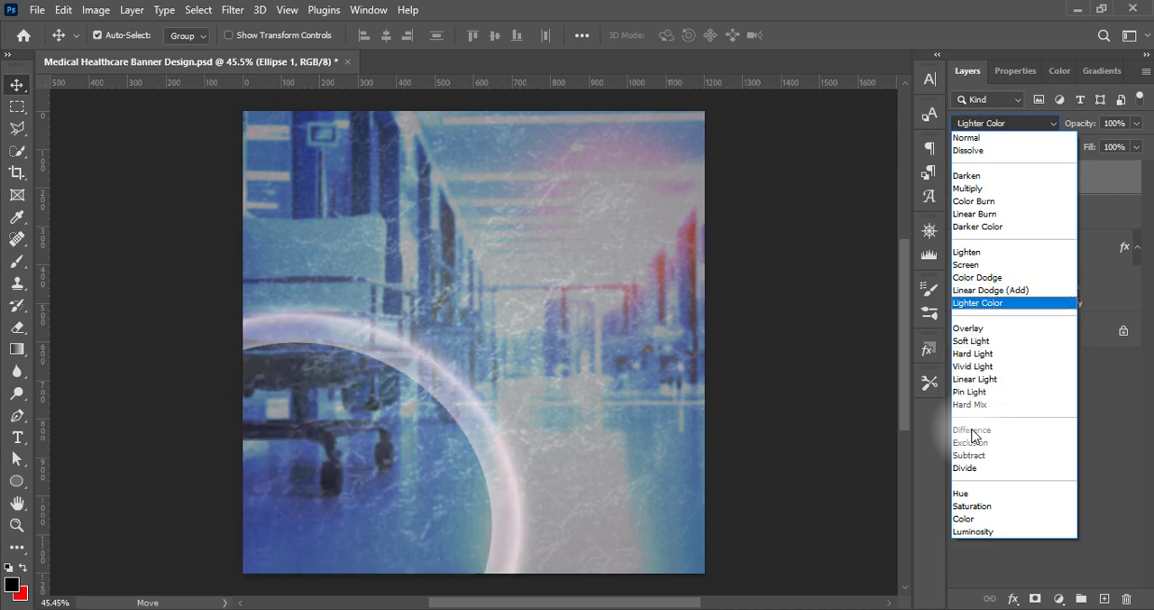
{"action": "key", "text": "Up"}
{"action": "key", "text": "Up"}
{"action": "key", "text": "Up"}
{"action": "key", "text": "Up"}
{"action": "key", "text": "Up"}
{"action": "key", "text": "Up"}
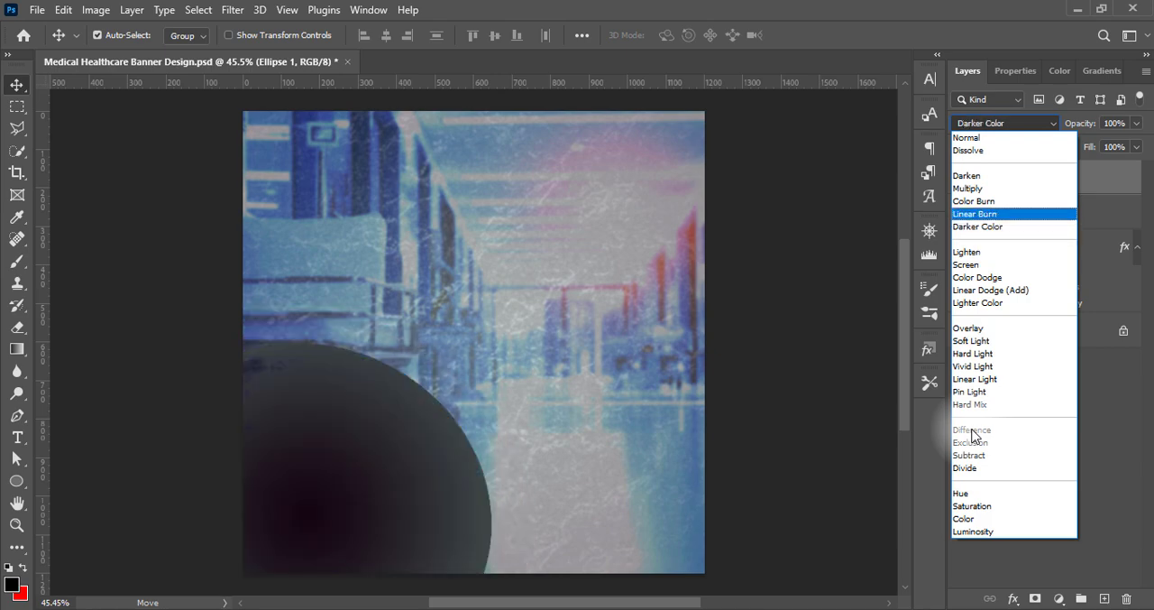
{"action": "left_click", "coordinate": [986, 304]}
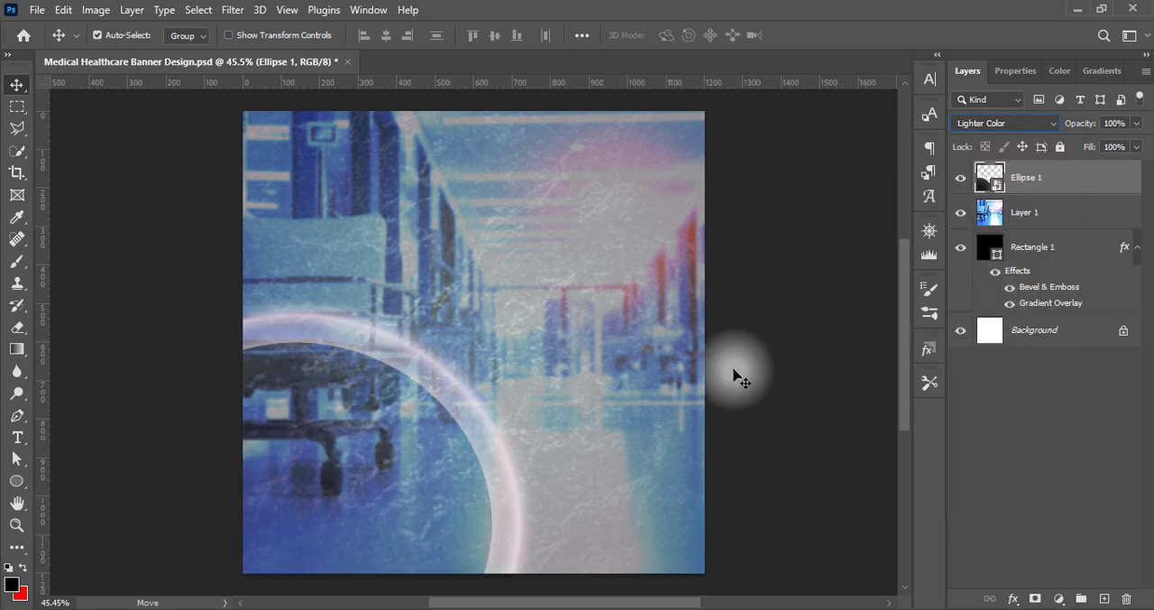
Apply a Brightness/Contrast adjustment to the ellipse layer with contrast at 100
{"action": "left_click", "coordinate": [95, 10]}
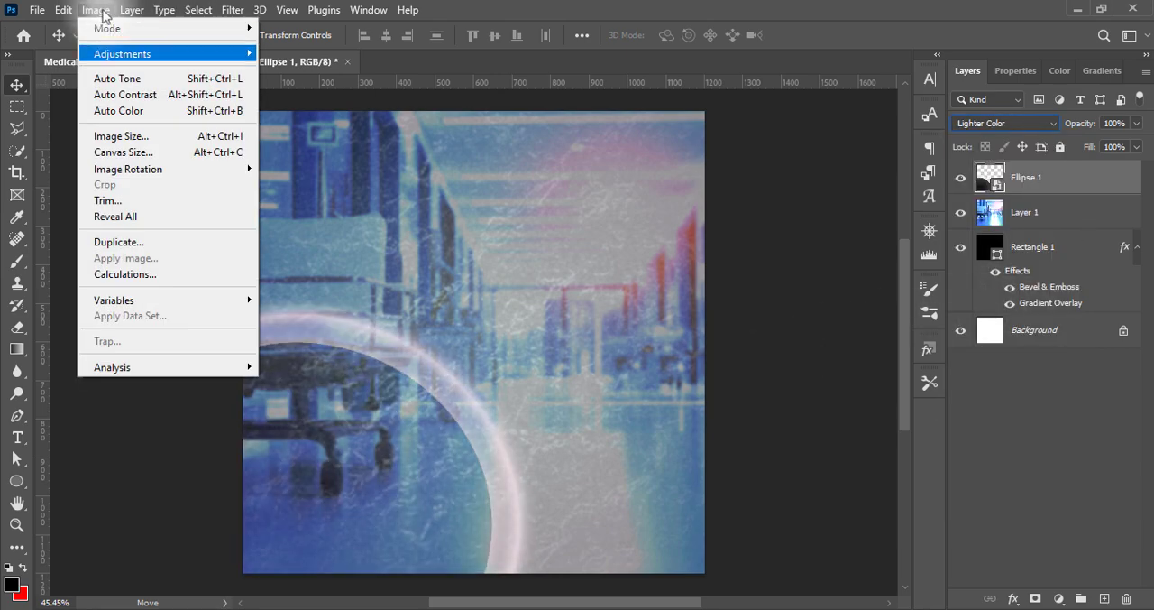
{"action": "mouse_move", "coordinate": [226, 51]}
{"action": "left_click", "coordinate": [302, 52]}
{"action": "left_click_drag", "start_coordinate": [529, 236], "coordinate": [729, 188]}
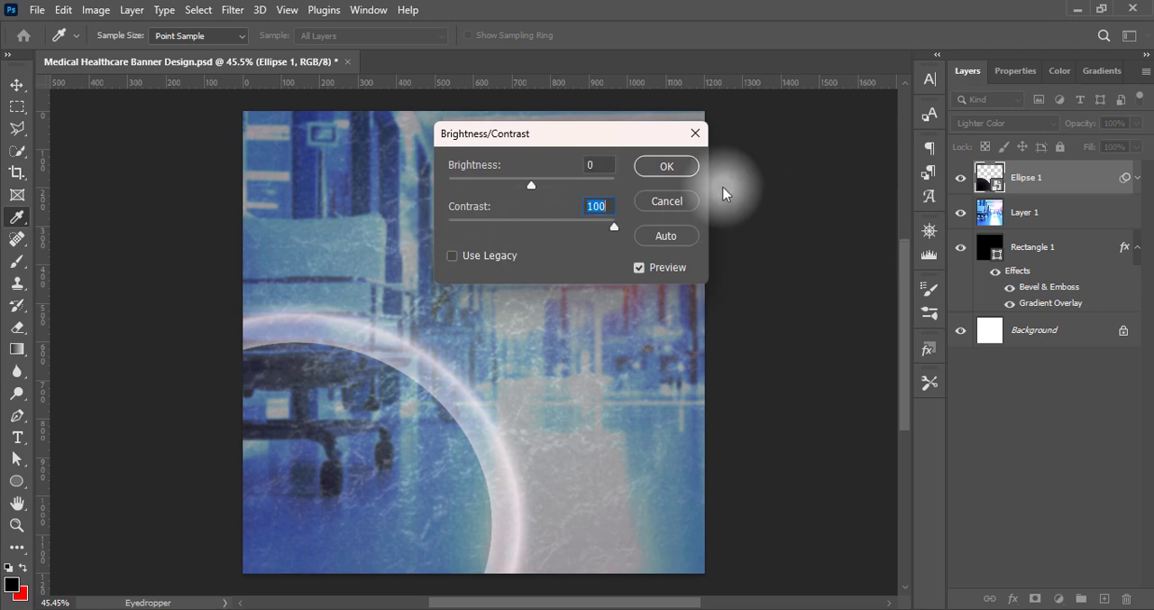
{"action": "left_click", "coordinate": [667, 166]}
Apply a Vibrance adjustment to the ellipse layer with the vibrance raised to its maximum
{"action": "left_click", "coordinate": [96, 10]}
{"action": "mouse_move", "coordinate": [175, 50]}
{"action": "left_click", "coordinate": [348, 137]}
{"action": "left_click_drag", "start_coordinate": [531, 201], "coordinate": [616, 200]}
{"action": "left_click", "coordinate": [673, 176]}
Apply a Hue/Saturation adjustment to the ellipse layer using the Strong Saturation preset
{"action": "left_click", "coordinate": [95, 10]}
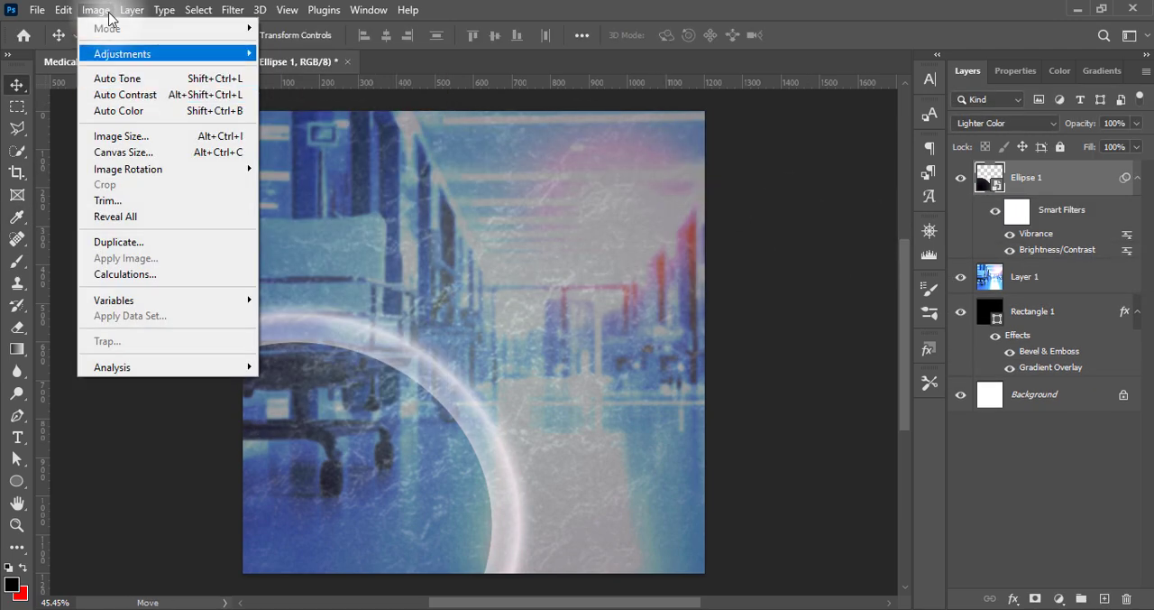
{"action": "mouse_move", "coordinate": [175, 51]}
{"action": "left_click", "coordinate": [297, 147]}
{"action": "left_click", "coordinate": [490, 117]}
{"action": "left_click", "coordinate": [487, 259]}
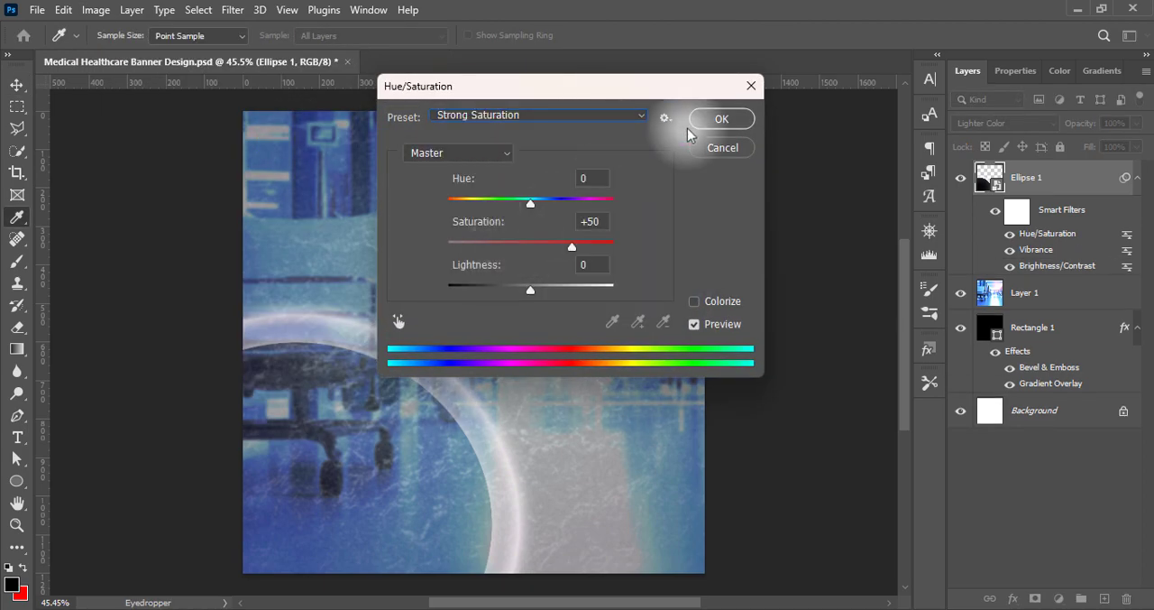
{"action": "left_click", "coordinate": [721, 118]}
Apply a Levels adjustment to the ellipse layer using the Increase Contrast 3 preset
{"action": "left_click", "coordinate": [95, 10]}
{"action": "mouse_move", "coordinate": [175, 53]}
{"action": "left_click", "coordinate": [301, 77]}
{"action": "left_click", "coordinate": [541, 111]}
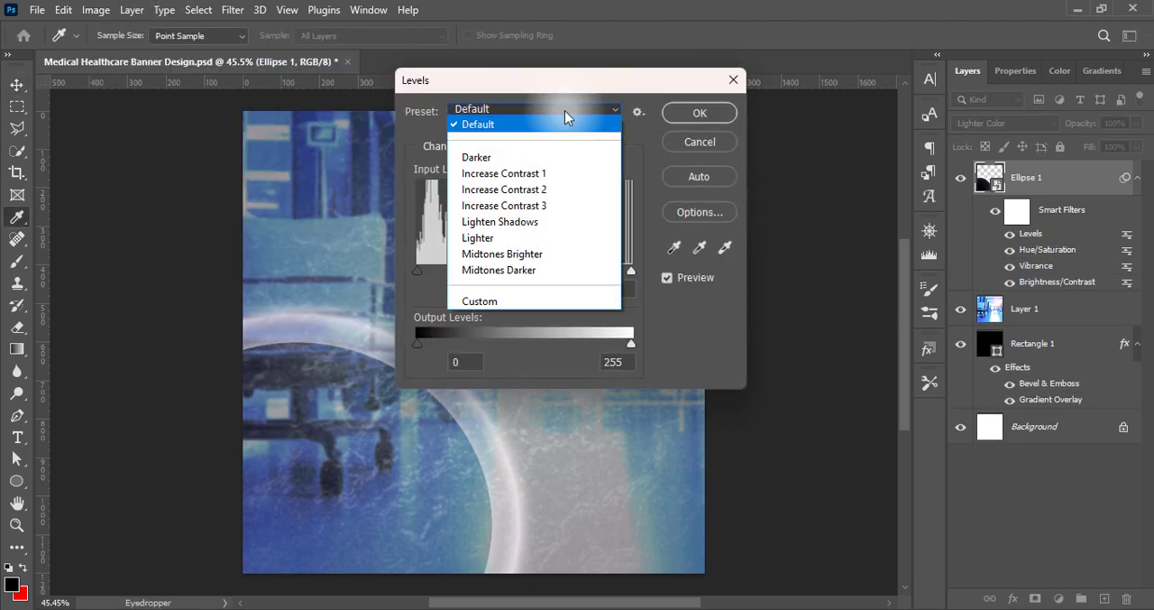
{"action": "left_click", "coordinate": [525, 204]}
{"action": "left_click", "coordinate": [683, 114]}
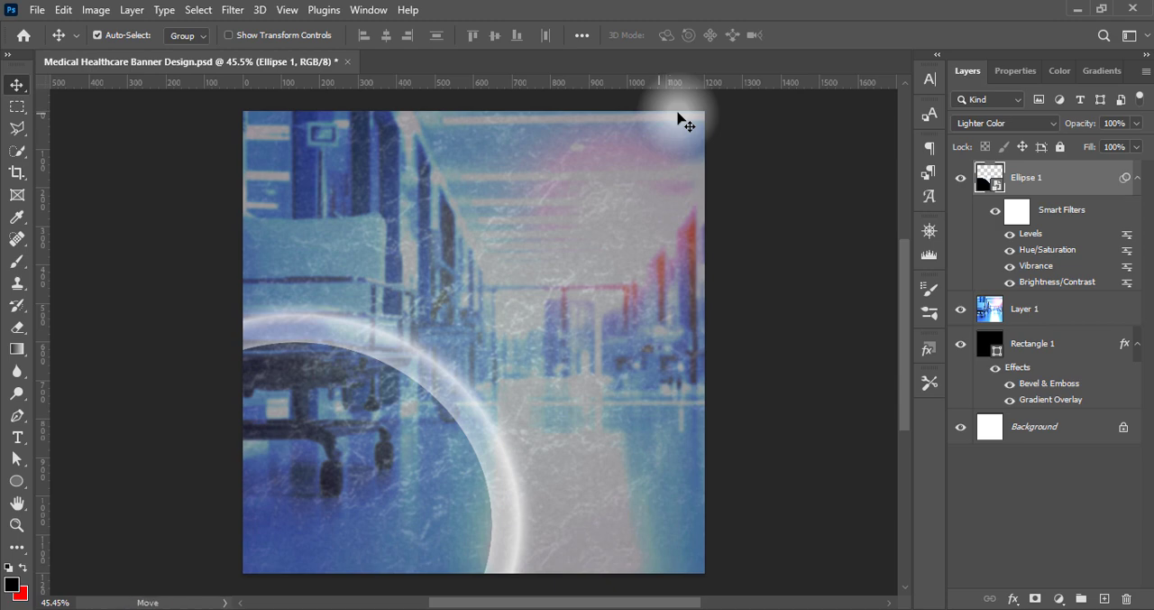
Convert the ellipse layer with its smart filters into a new smart object
{"action": "right_click", "coordinate": [1071, 175]}
{"action": "left_click", "coordinate": [983, 197]}
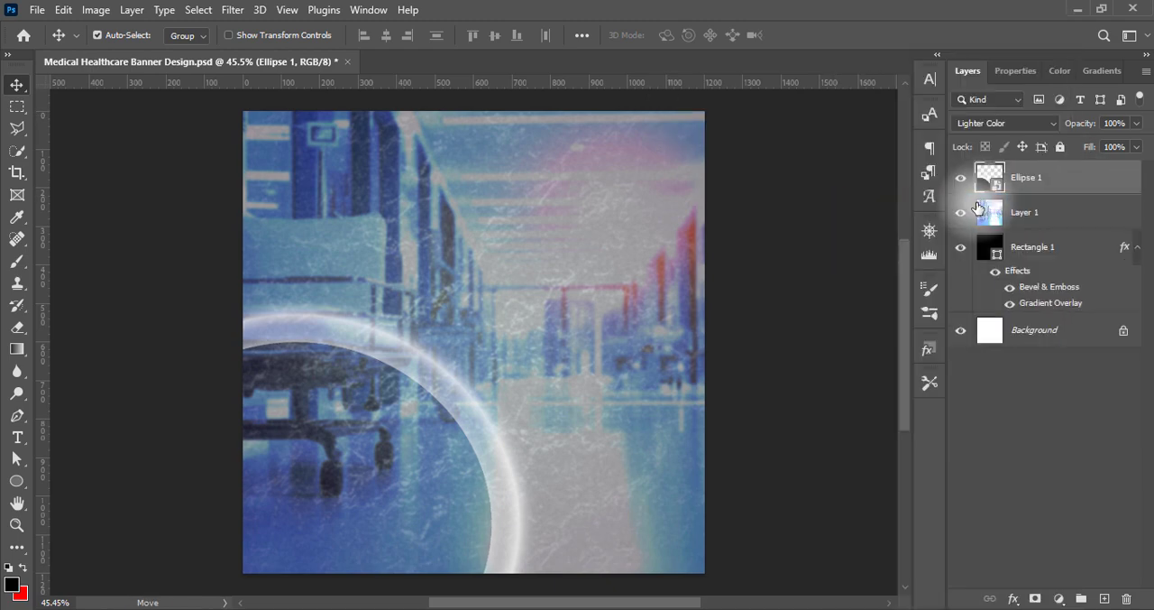
{"action": "left_click", "coordinate": [979, 208], "text": "shift"}
{"action": "right_click", "coordinate": [981, 170]}
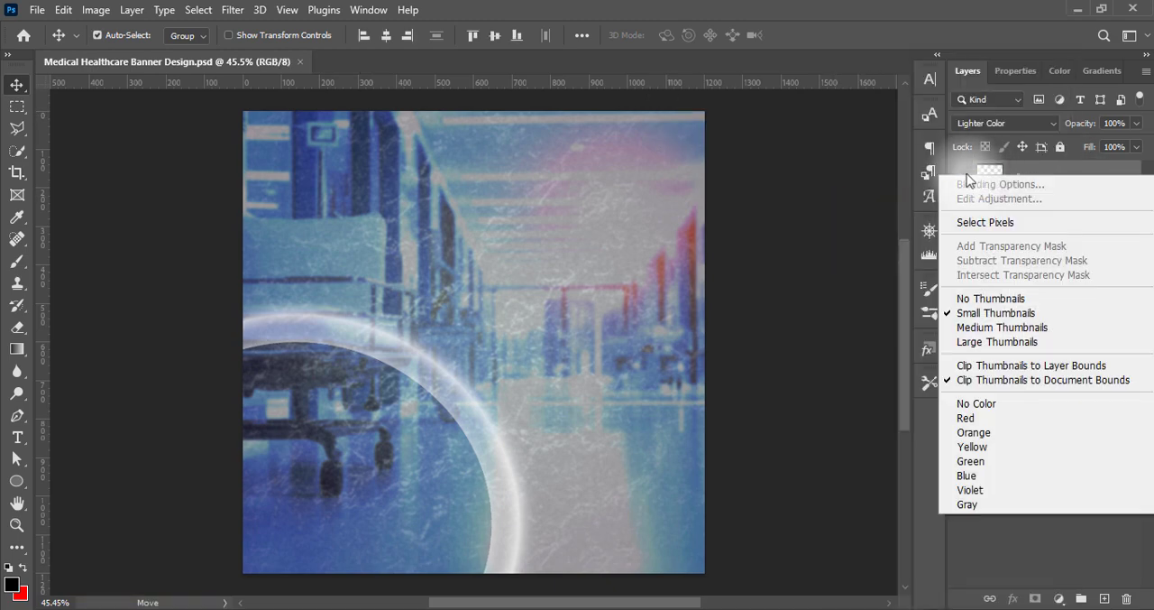
{"action": "left_click", "coordinate": [839, 240]}
Preview Outer Glow and the first Drop Shadow on the ellipse layer, and enable only the second Drop Shadow
{"action": "left_click", "coordinate": [989, 177]}
{"action": "right_click", "coordinate": [990, 177]}
{"action": "left_click", "coordinate": [920, 184]}
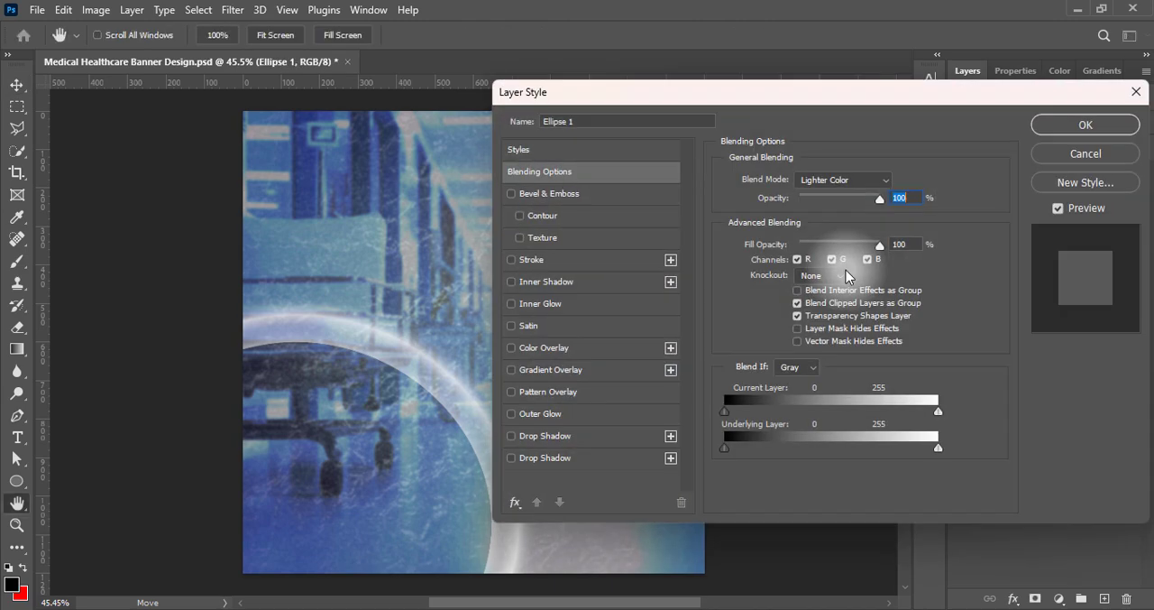
{"action": "left_click", "coordinate": [513, 414]}
{"action": "left_click", "coordinate": [512, 414]}
{"action": "left_click", "coordinate": [512, 436]}
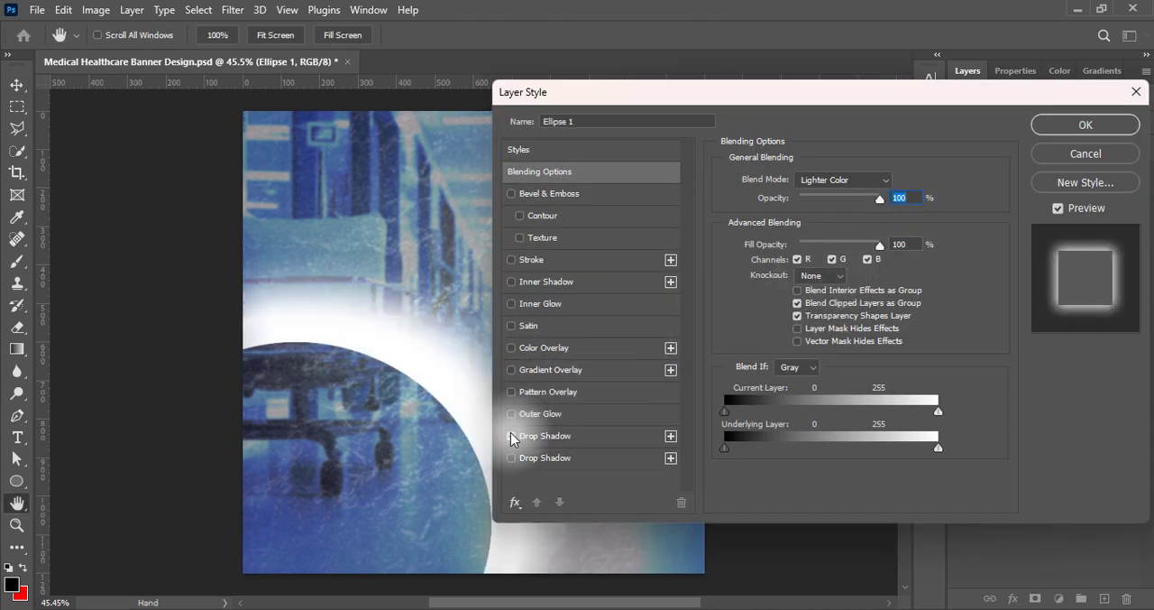
{"action": "left_click", "coordinate": [513, 436]}
{"action": "left_click", "coordinate": [514, 459]}
{"action": "left_click", "coordinate": [547, 457]}
{"action": "left_click_drag", "start_coordinate": [858, 97], "coordinate": [929, 93]}
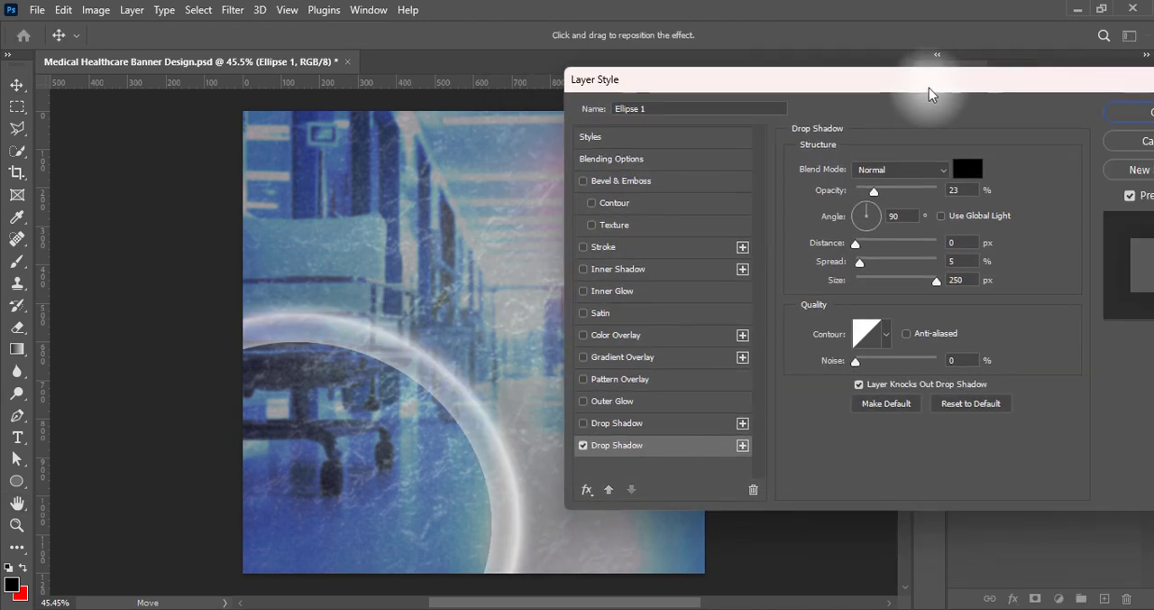
Set the ellipse's black drop shadow to 69% opacity, 0% spread and 57 px size and apply it
{"action": "left_click", "coordinate": [830, 266]}
{"action": "left_click_drag", "start_coordinate": [874, 192], "coordinate": [930, 192]}
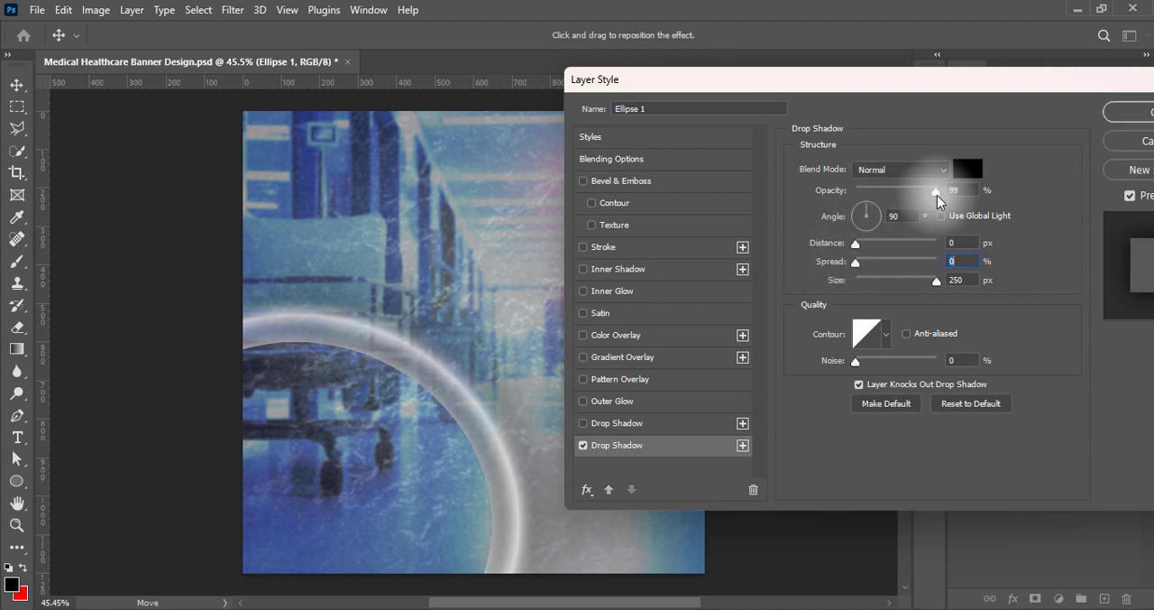
{"action": "left_click_drag", "start_coordinate": [937, 280], "coordinate": [883, 290]}
{"action": "left_click_drag", "start_coordinate": [935, 191], "coordinate": [913, 195]}
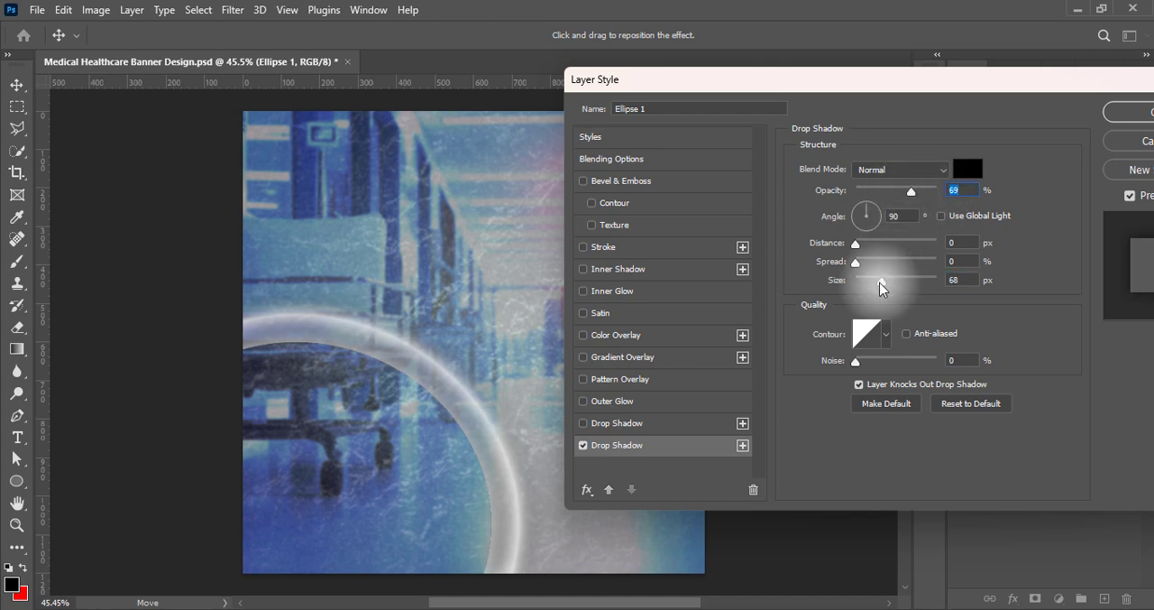
{"action": "mouse_move", "coordinate": [881, 281]}
{"action": "left_mouse_down"}
{"action": "mouse_move", "coordinate": [855, 279]}
{"action": "mouse_move", "coordinate": [877, 285]}
{"action": "left_mouse_up"}
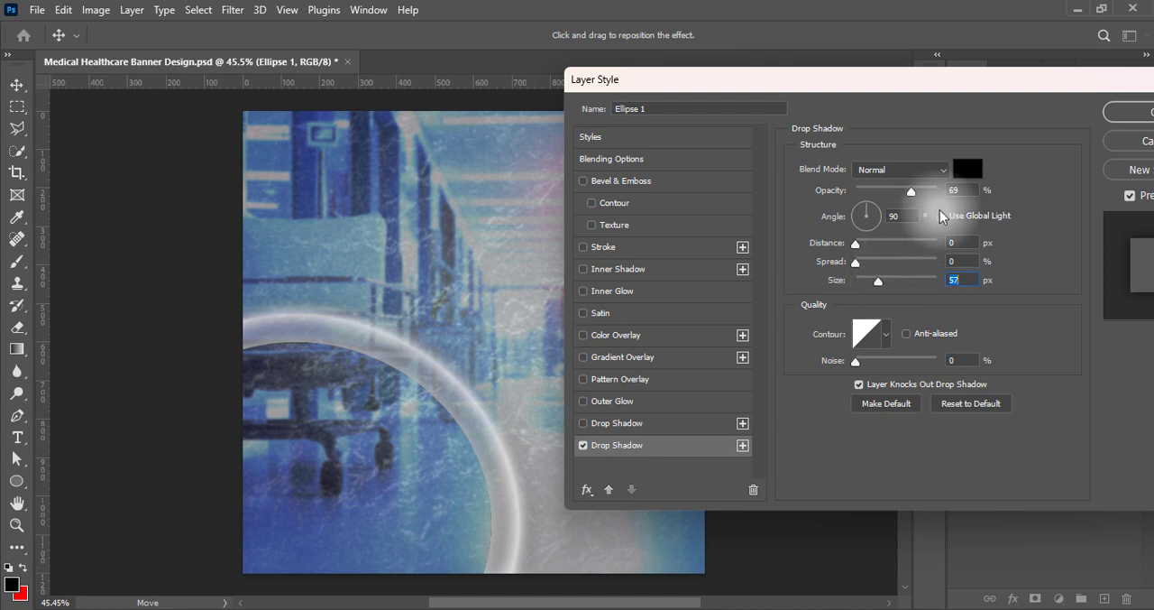
{"action": "left_click", "coordinate": [967, 169]}
{"action": "left_click", "coordinate": [1097, 148]}
{"action": "left_click_drag", "start_coordinate": [1004, 83], "coordinate": [903, 100]}
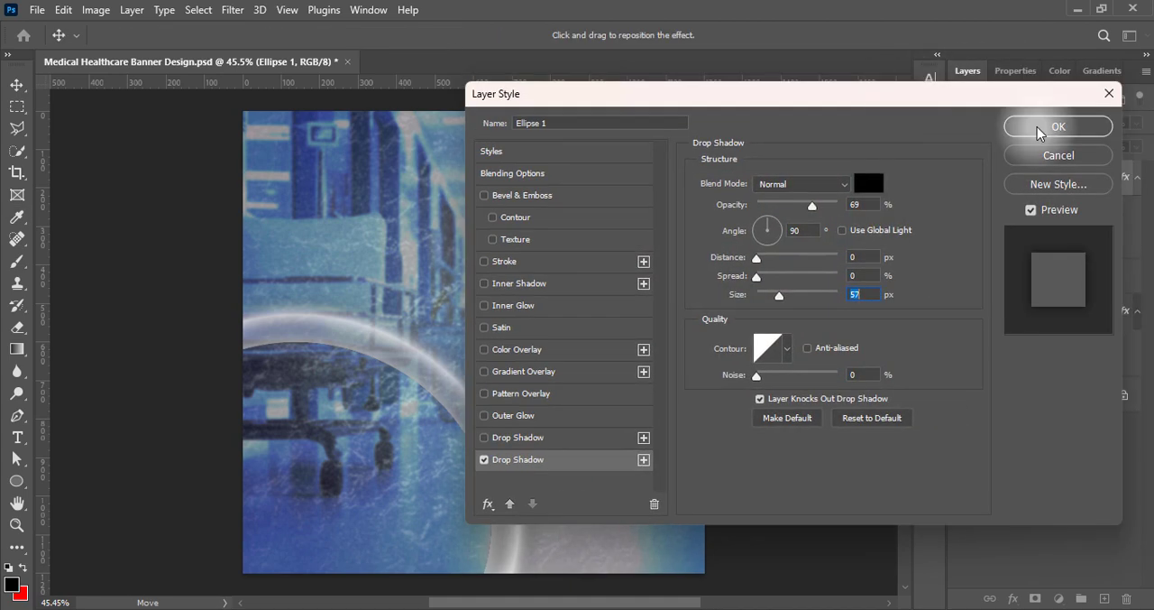
{"action": "left_click", "coordinate": [1073, 127]}
Duplicate the ellipse layer twice and group the three ellipse layers
{"action": "left_click_drag", "start_coordinate": [1081, 177], "coordinate": [1104, 599]}
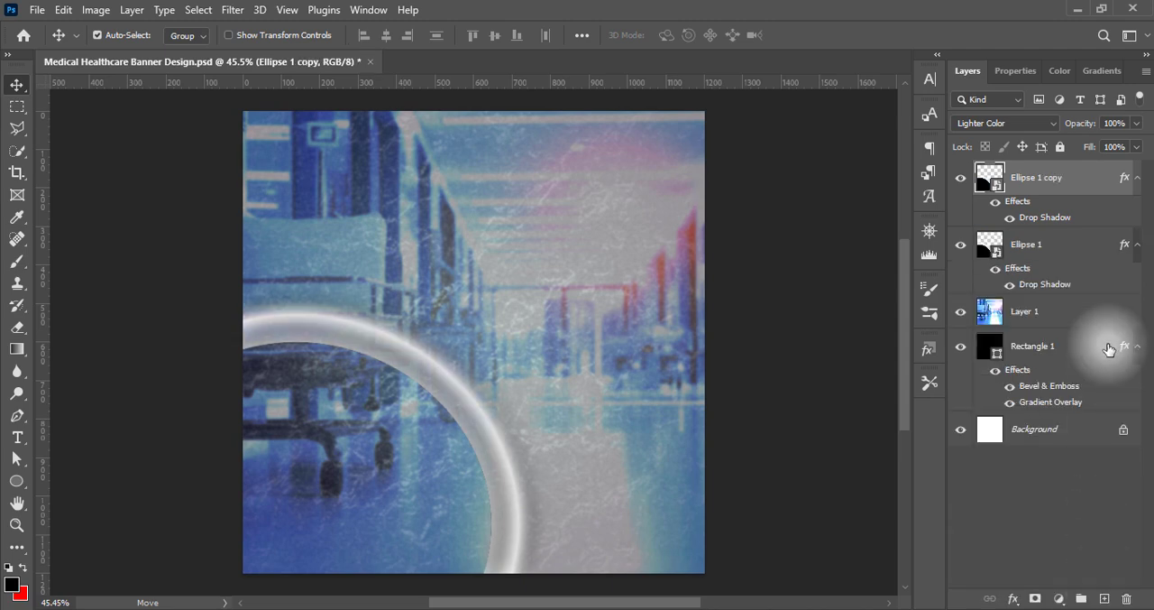
{"action": "left_click_drag", "start_coordinate": [1091, 175], "coordinate": [1103, 599]}
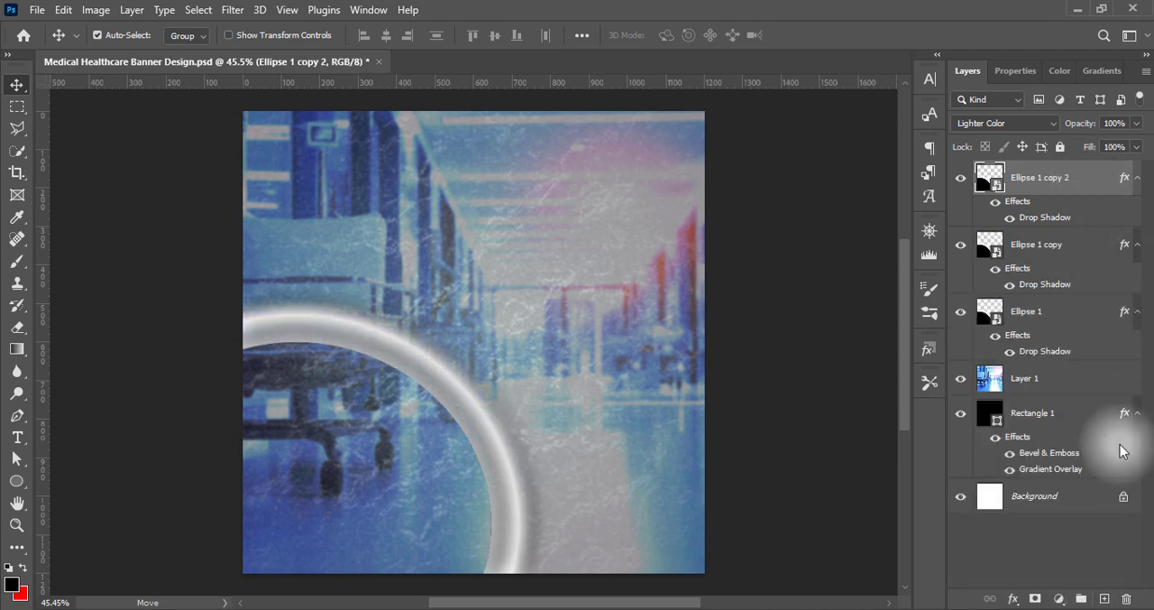
{"action": "left_click", "coordinate": [1077, 317], "text": "shift"}
{"action": "key", "text": "ctrl+g"}
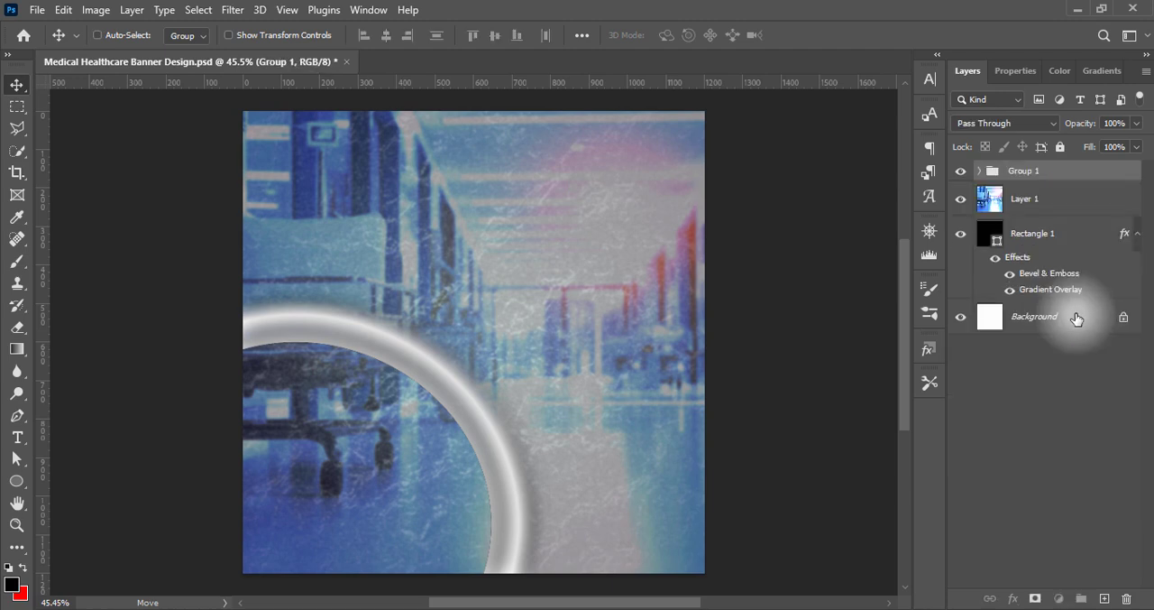
{"action": "left_click", "coordinate": [1077, 317]}
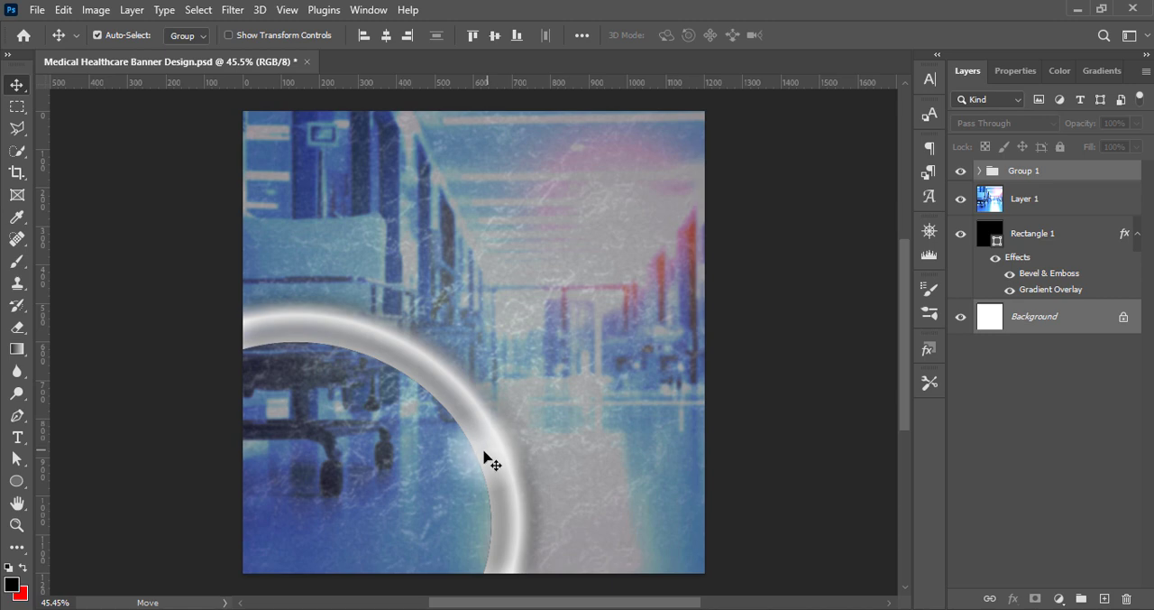
{"action": "left_click_drag", "start_coordinate": [485, 455], "coordinate": [457, 466]}
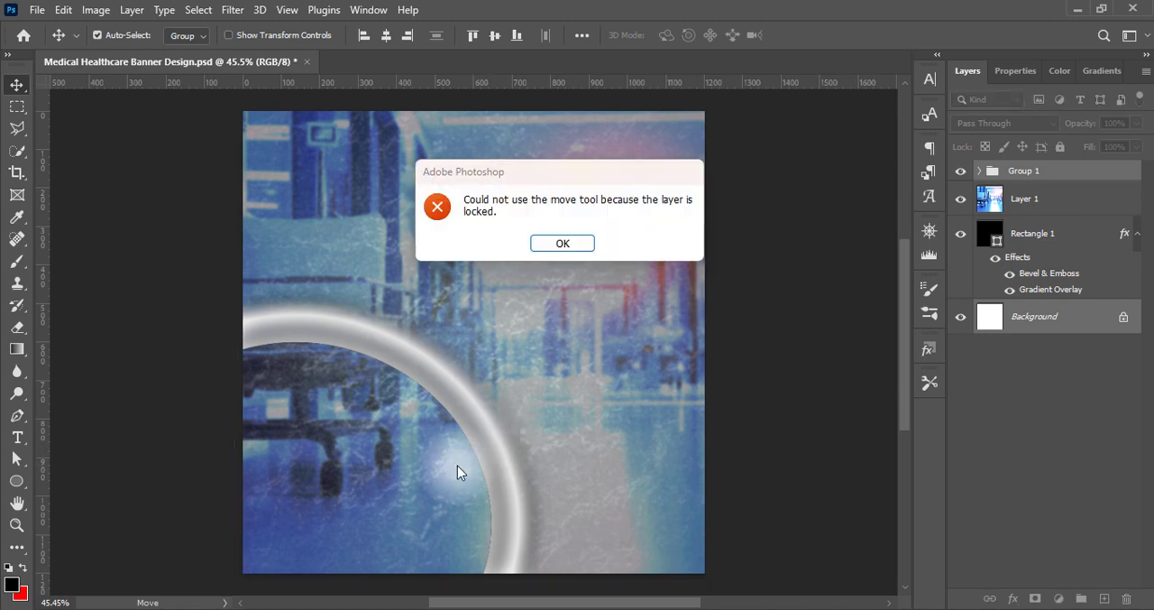
{"action": "left_click", "coordinate": [572, 247]}
{"action": "left_click", "coordinate": [779, 353]}
Move the ellipse group slightly down and left toward the lower-left corner of the banner
{"action": "left_click", "coordinate": [1072, 176]}
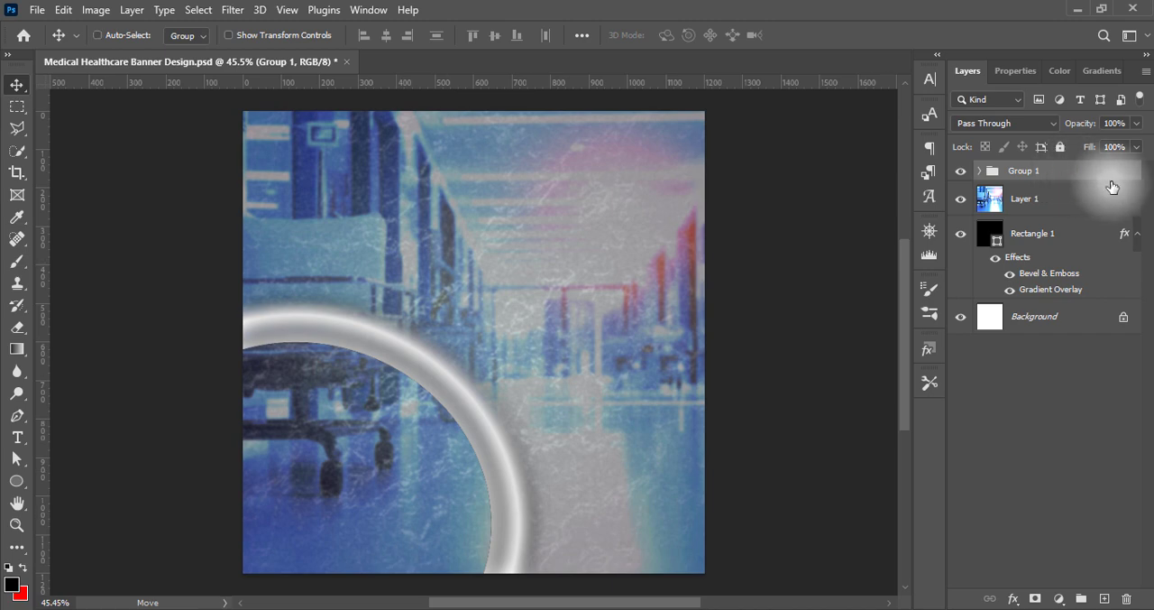
{"action": "key", "text": "ctrl+t"}
{"action": "mouse_move", "coordinate": [472, 430]}
{"action": "left_mouse_down"}
{"action": "mouse_move", "coordinate": [455, 438]}
{"action": "mouse_move", "coordinate": [466, 441]}
{"action": "left_mouse_up"}
{"action": "key", "text": "Return"}
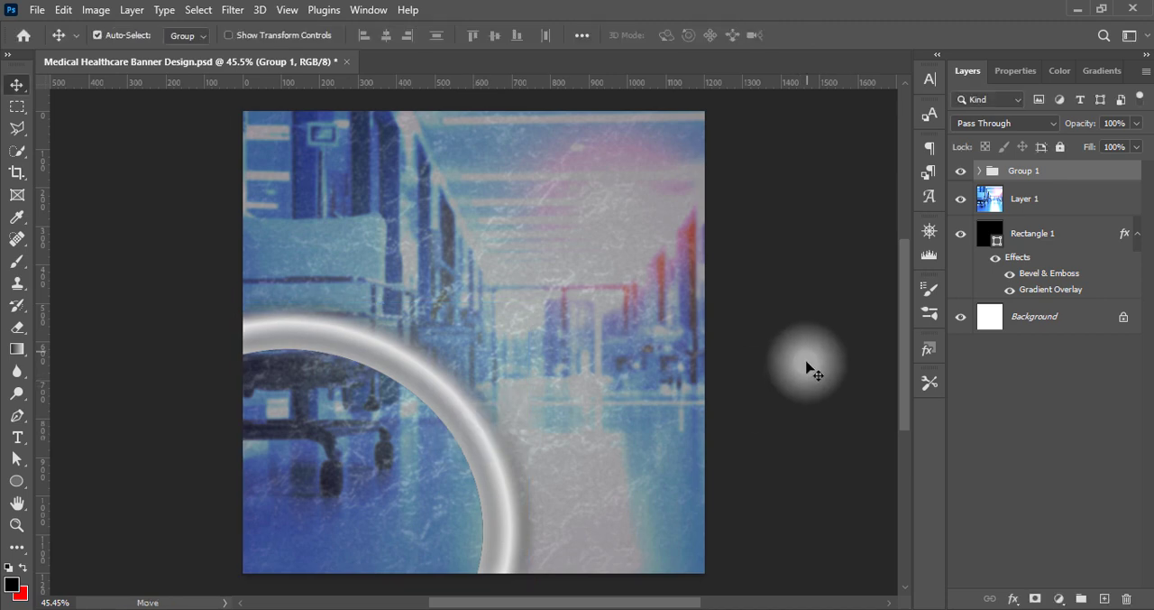
Try converting the ellipse group to a smart object with an adjusted fill, and undo the conversion
{"action": "right_click", "coordinate": [1075, 174]}
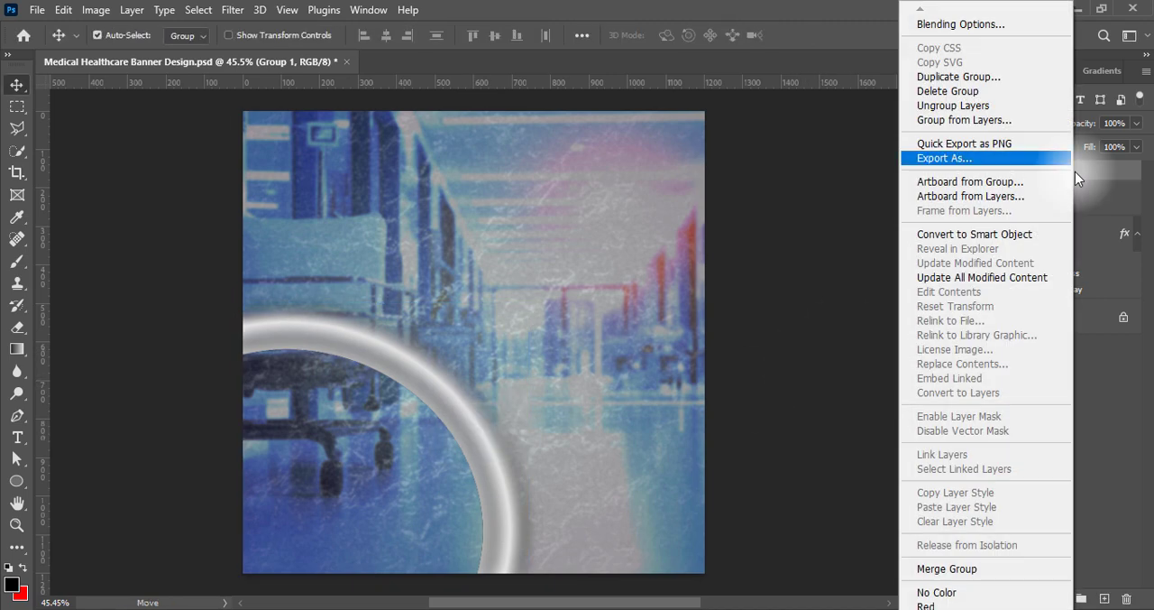
{"action": "left_click", "coordinate": [963, 237]}
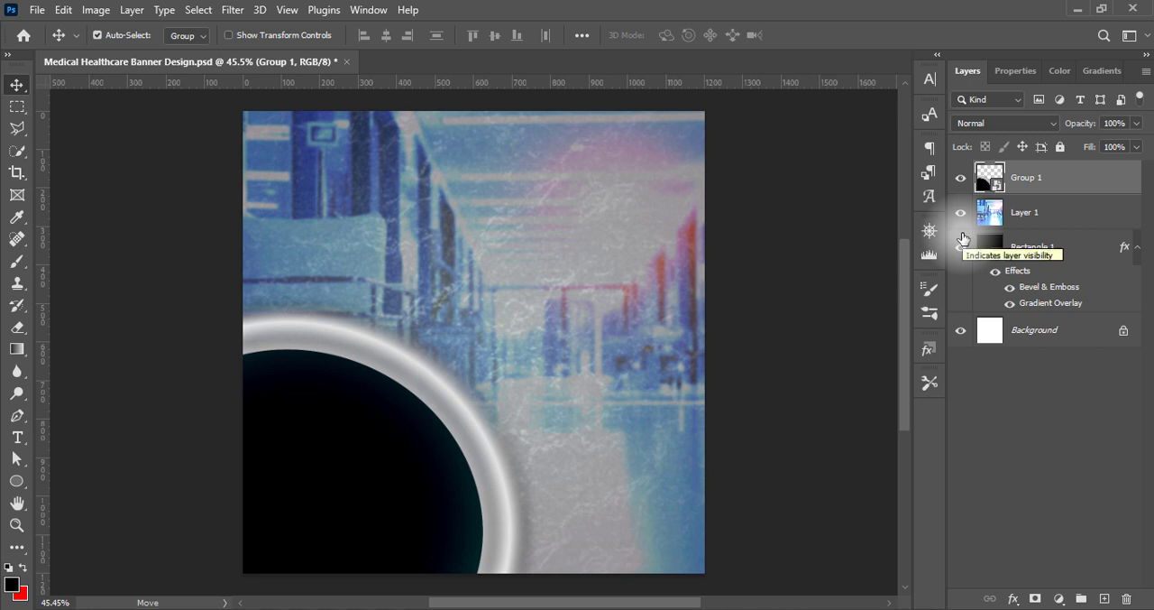
{"action": "left_click", "coordinate": [1136, 147]}
{"action": "mouse_move", "coordinate": [1136, 168]}
{"action": "left_mouse_down"}
{"action": "mouse_move", "coordinate": [1064, 177]}
{"action": "mouse_move", "coordinate": [1153, 182]}
{"action": "left_mouse_up"}
{"action": "left_click", "coordinate": [1025, 369]}
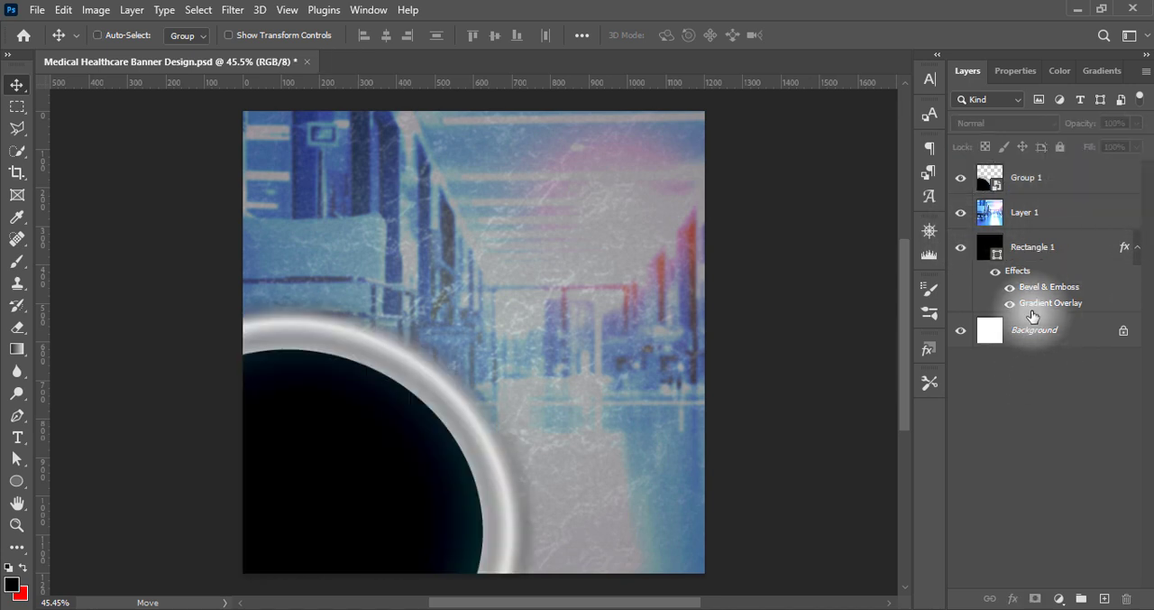
{"action": "key", "text": "ctrl+z"}
{"action": "left_click", "coordinate": [1008, 393]}
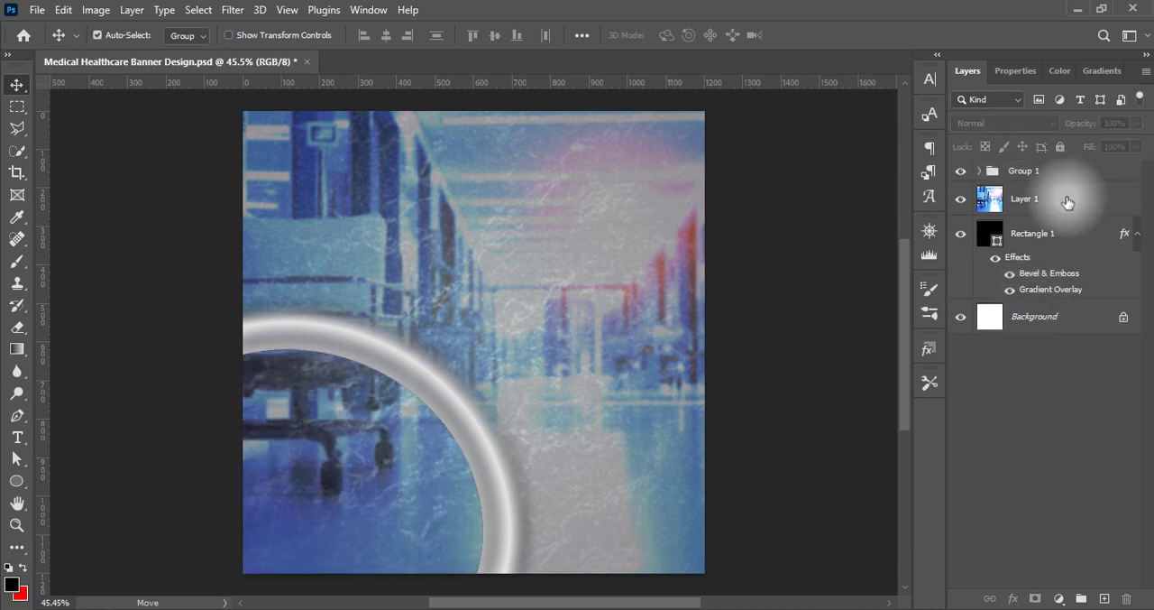
Duplicate the ring group, place the copy beneath the original, and scale it to about 80% toward the banner's lower-left corner
{"action": "left_click_drag", "start_coordinate": [1067, 172], "coordinate": [1104, 598]}
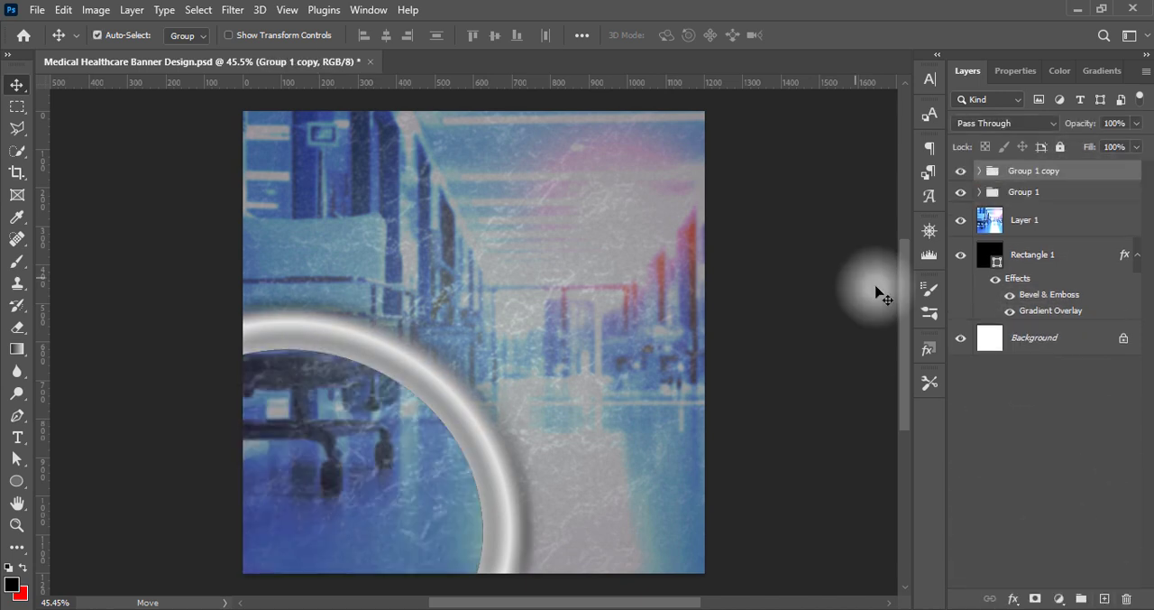
{"action": "left_click_drag", "start_coordinate": [1087, 199], "coordinate": [1085, 200]}
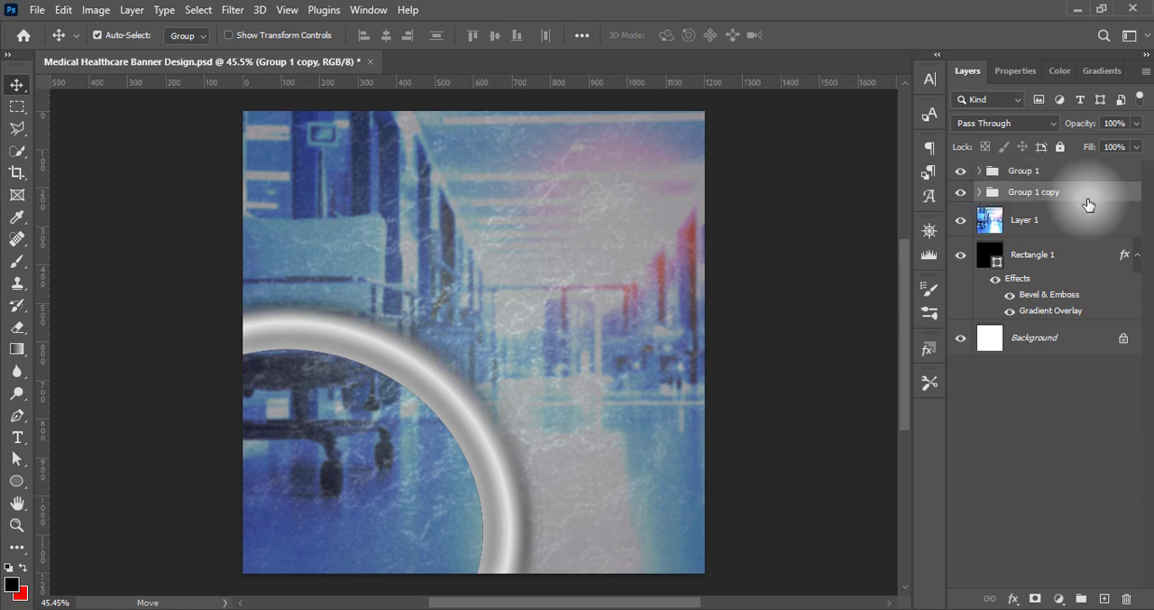
{"action": "key", "text": "ctrl"}
{"action": "key", "text": "ctrl+t"}
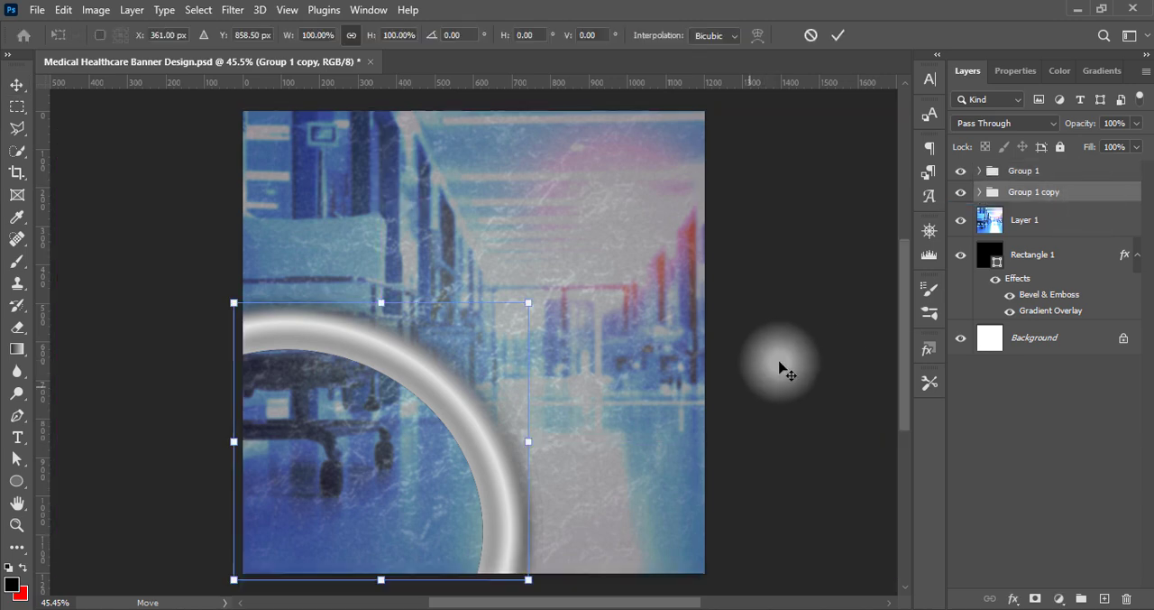
{"action": "left_click_drag", "start_coordinate": [528, 303], "coordinate": [474, 355]}
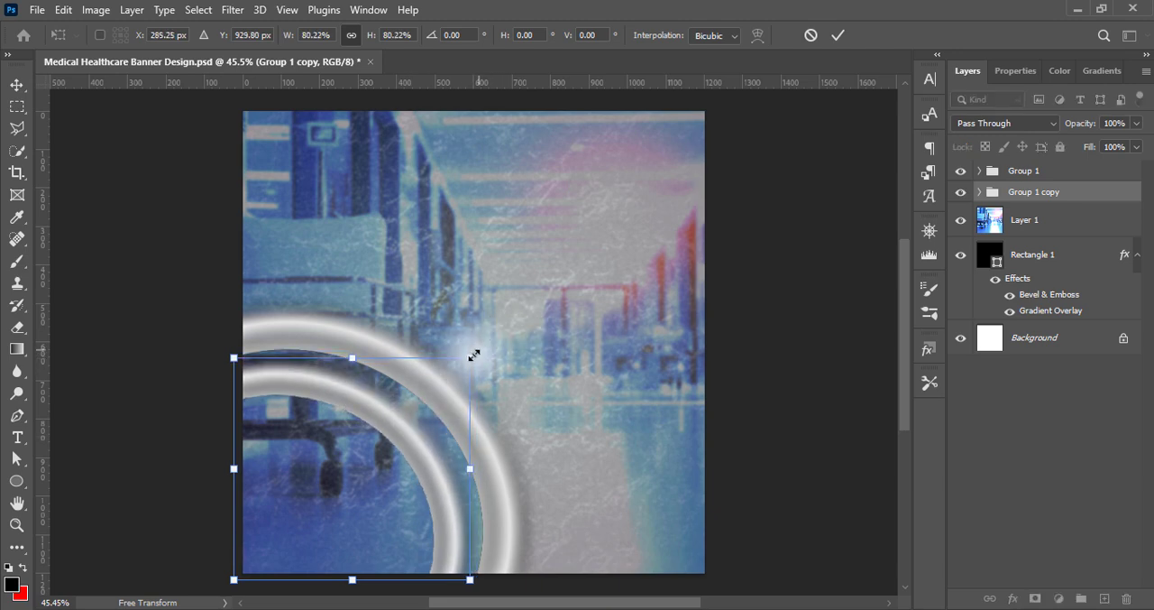
{"action": "key", "text": "Return"}
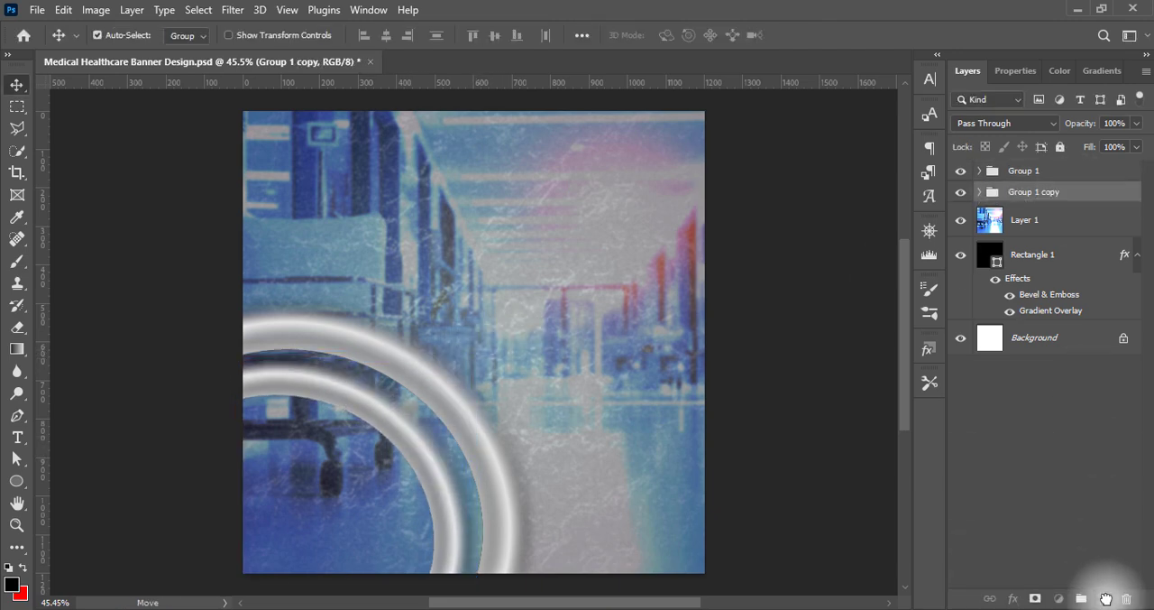
Duplicate the smaller ring group beneath itself and scale the new copy to about 80%, making a third concentric ring
{"action": "left_click_drag", "start_coordinate": [1105, 598], "coordinate": [1105, 598]}
{"action": "left_click_drag", "start_coordinate": [562, 407], "coordinate": [390, 470]}
{"action": "key", "text": "ctrl+t"}
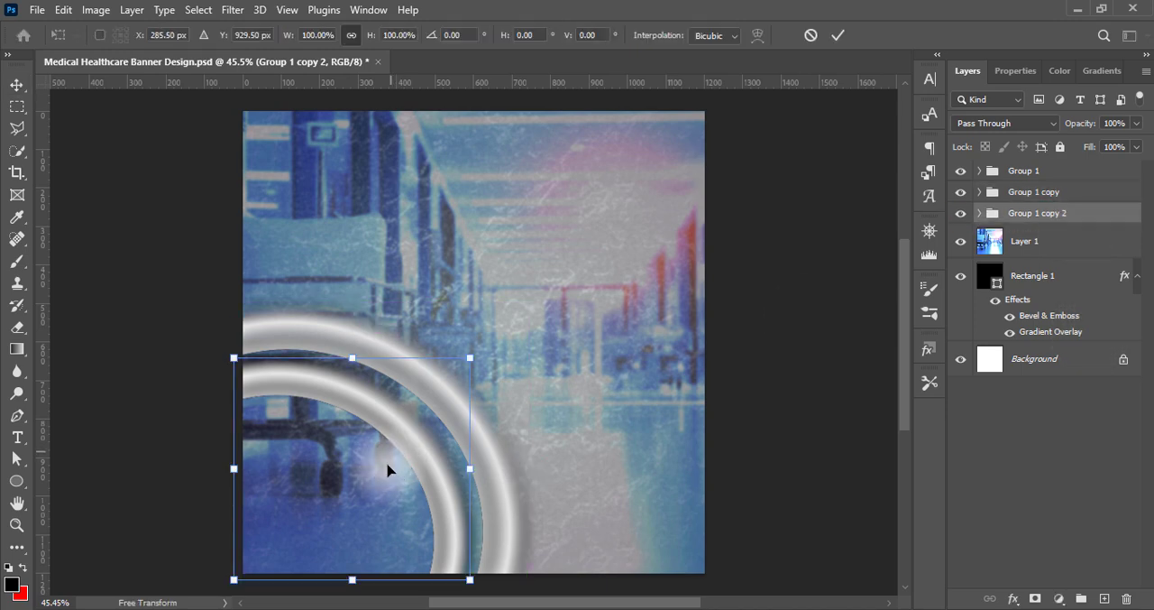
{"action": "left_click_drag", "start_coordinate": [469, 358], "coordinate": [422, 401]}
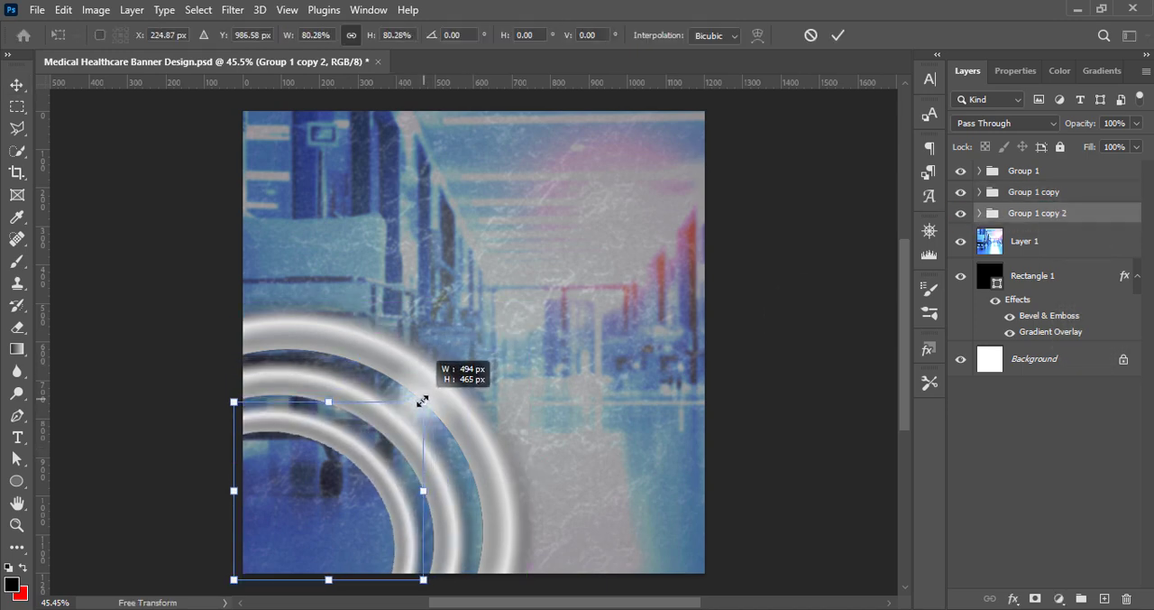
{"action": "key", "text": "Return"}
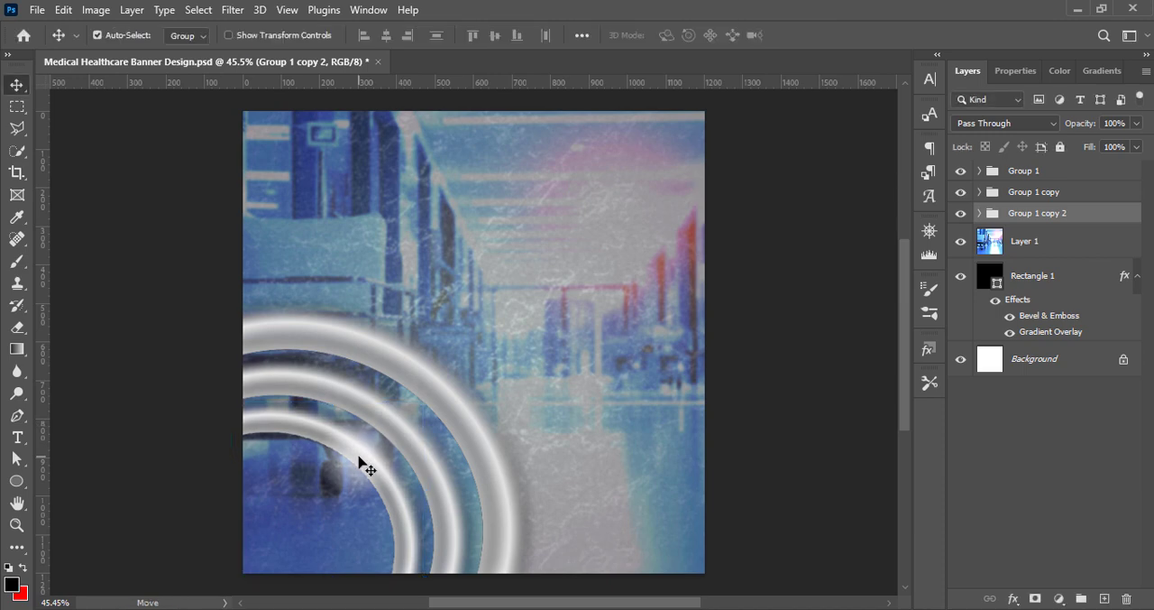
Duplicate the third ring group and scale the copy to about 73% to form the innermost fourth ring
{"action": "left_click_drag", "start_coordinate": [1095, 213], "coordinate": [1106, 598]}
{"action": "key", "text": "ctrl+t"}
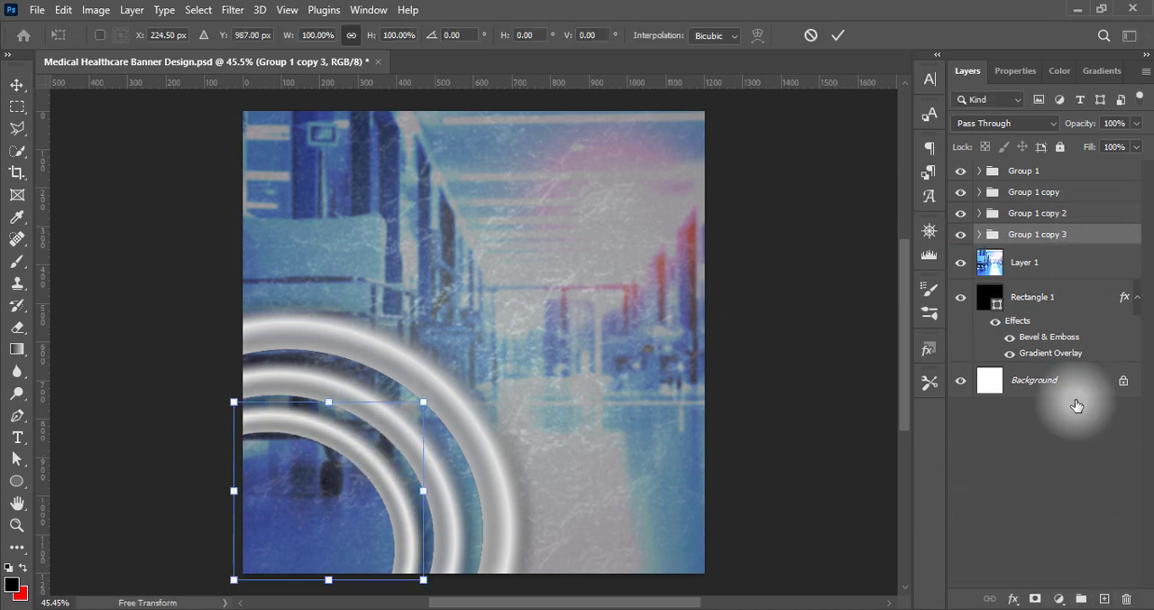
{"action": "left_click_drag", "start_coordinate": [423, 401], "coordinate": [375, 456]}
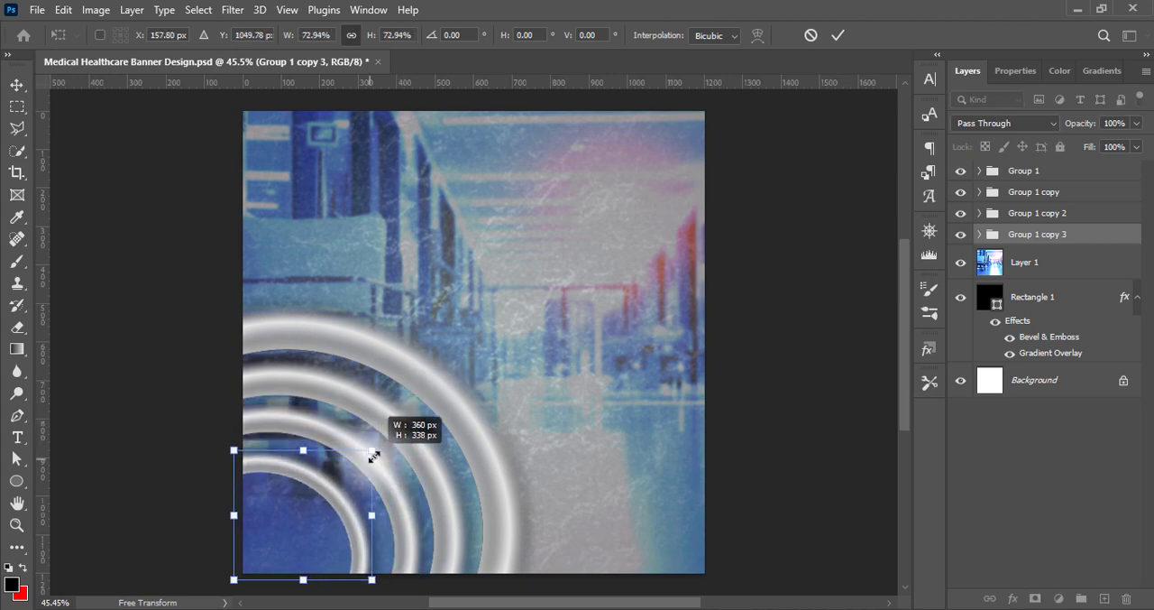
{"action": "double_click", "coordinate": [346, 511]}
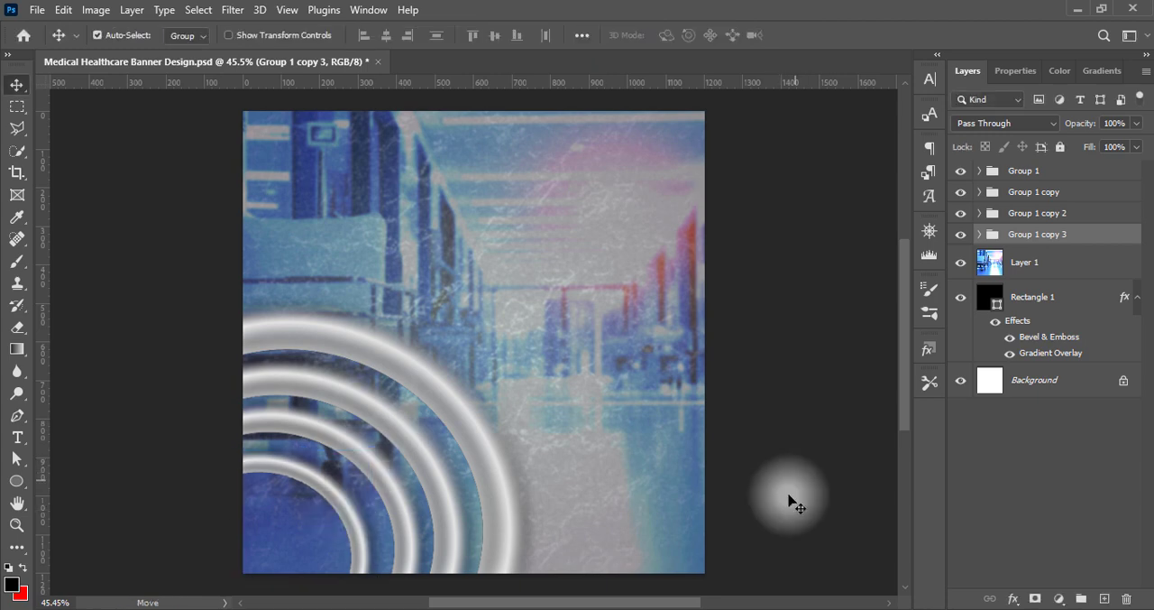
Save the document and combine the four ring groups into one group
{"action": "key", "text": "ctrl+s"}
{"action": "left_click", "coordinate": [1095, 211], "text": "ctrl"}
{"action": "left_click", "coordinate": [1092, 192], "text": "ctrl"}
{"action": "left_click", "coordinate": [1086, 174], "text": "ctrl"}
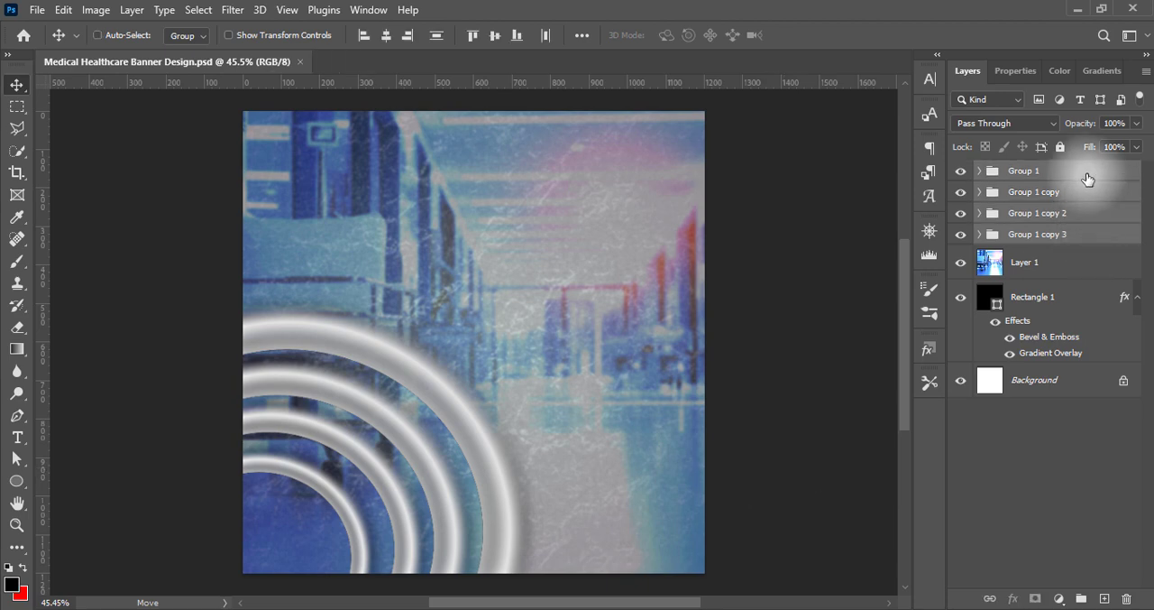
{"action": "key", "text": "ctrl+g"}
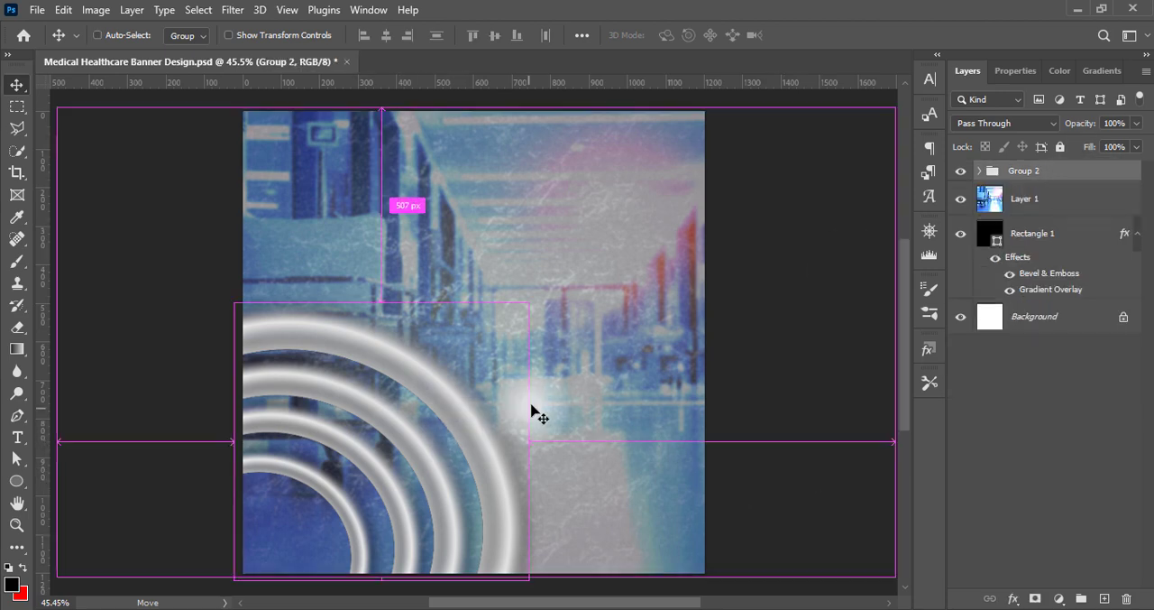
Move the combined ring group about 13 px left and 15 px down toward the banner's lower-left corner
{"action": "key", "text": "ctrl+t"}
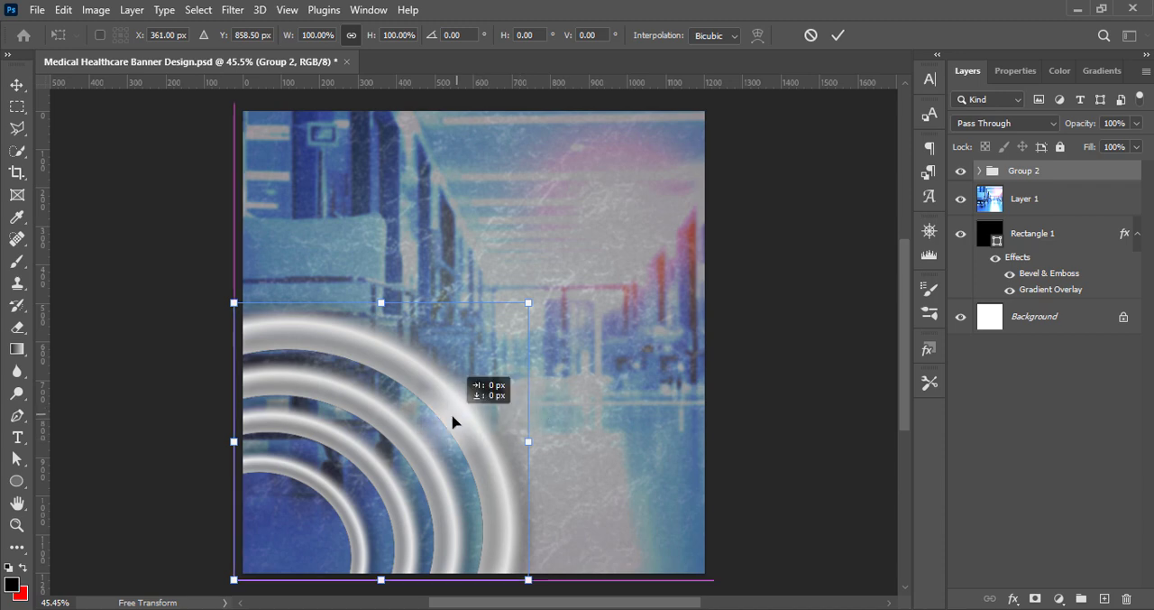
{"action": "mouse_move", "coordinate": [454, 421]}
{"action": "left_mouse_down"}
{"action": "mouse_move", "coordinate": [446, 427]}
{"action": "mouse_move", "coordinate": [458, 416]}
{"action": "left_mouse_up"}
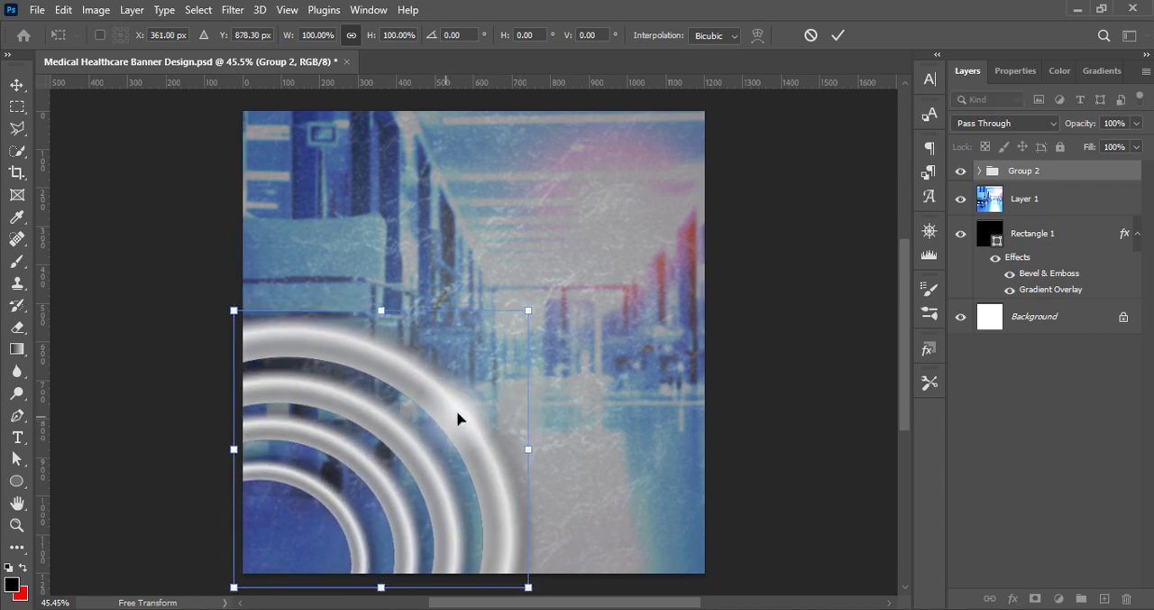
{"action": "key", "text": "Left"}
{"action": "key", "text": "Left"}
{"action": "key", "text": "Left"}
{"action": "key", "text": "Left"}
{"action": "key", "text": "Left"}
{"action": "key", "text": "Left"}
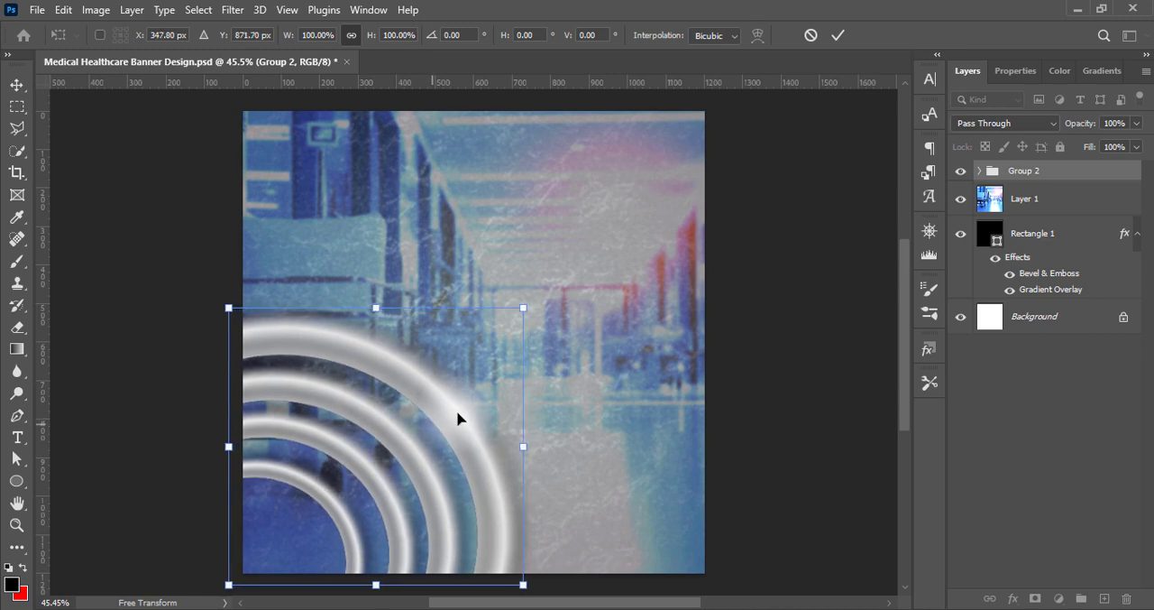
{"action": "key", "text": "Up"}
{"action": "key", "text": "Up"}
{"action": "key", "text": "Return"}
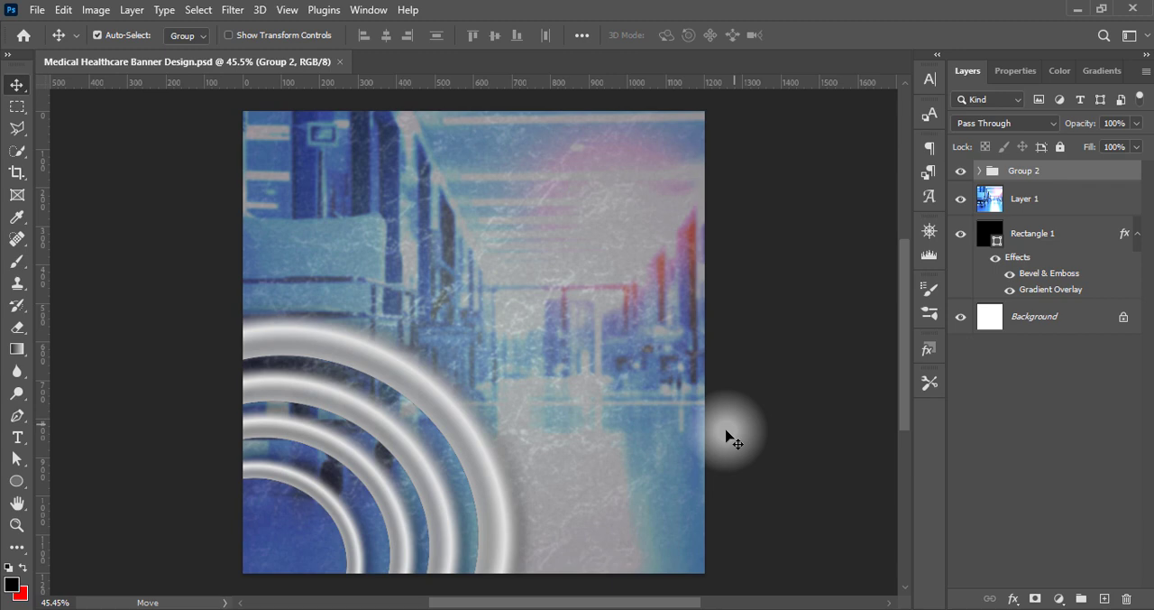
Paste the cutout of the two doctors, scale it to about 109%, and place it over the rings at the lower-left corner
{"action": "key", "text": "ctrl+v"}
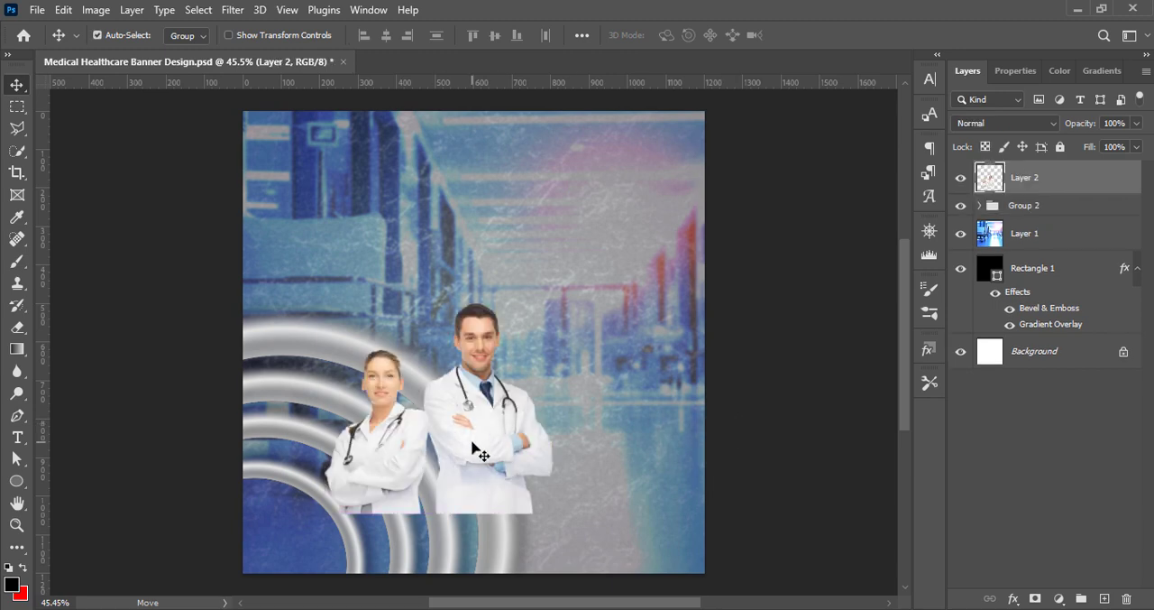
{"action": "key", "text": "ctrl+t"}
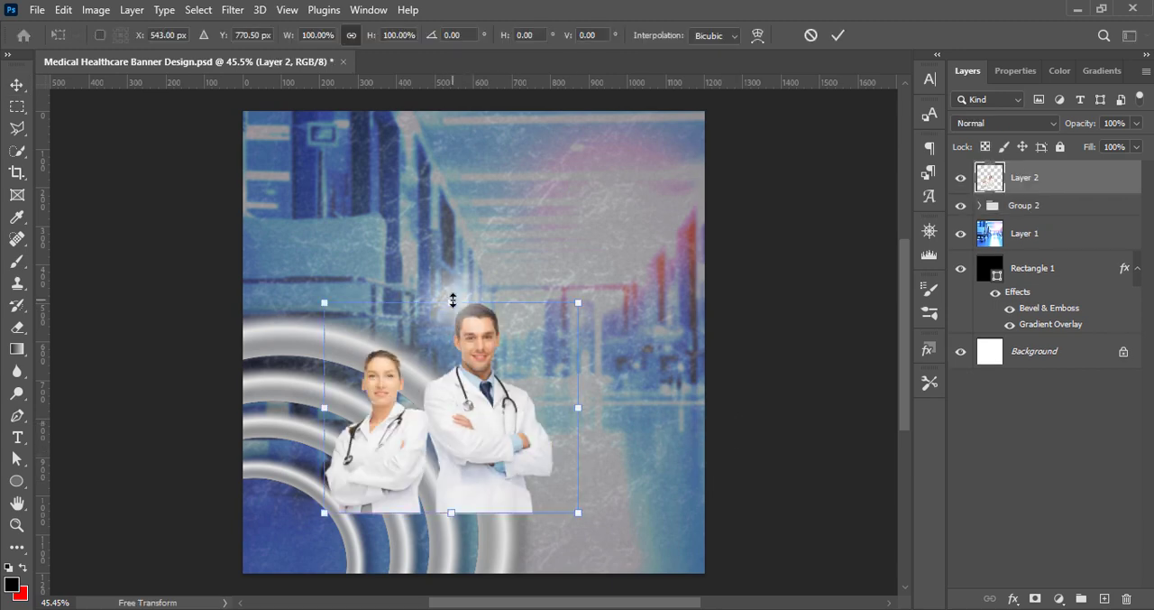
{"action": "left_click_drag", "start_coordinate": [452, 299], "coordinate": [455, 236]}
{"action": "left_click_drag", "start_coordinate": [495, 393], "coordinate": [460, 457]}
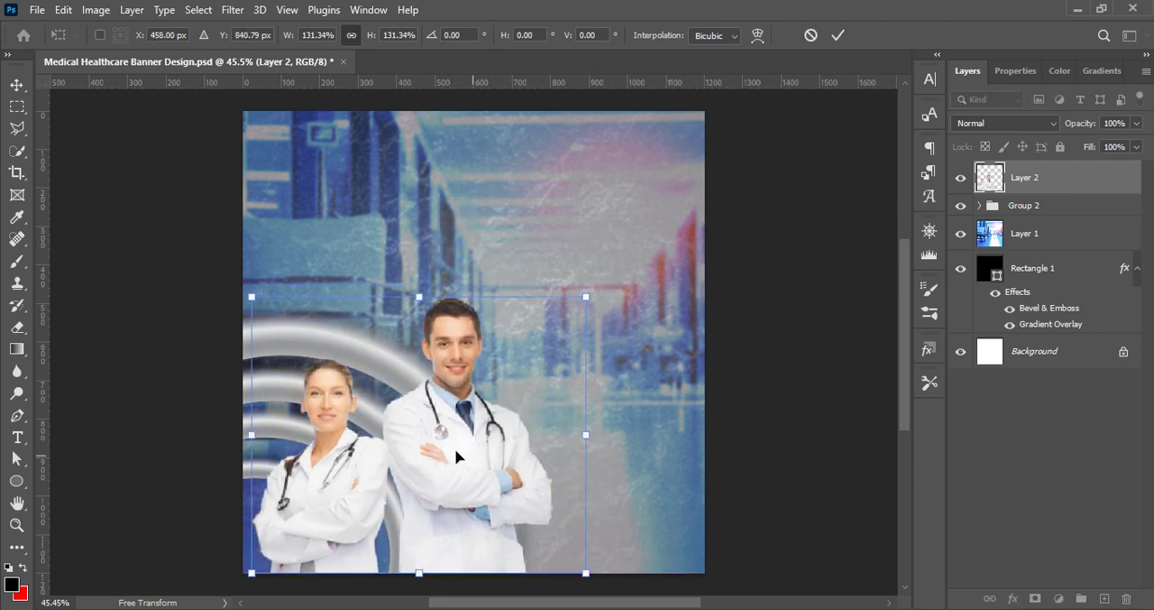
{"action": "left_click_drag", "start_coordinate": [589, 292], "coordinate": [527, 343]}
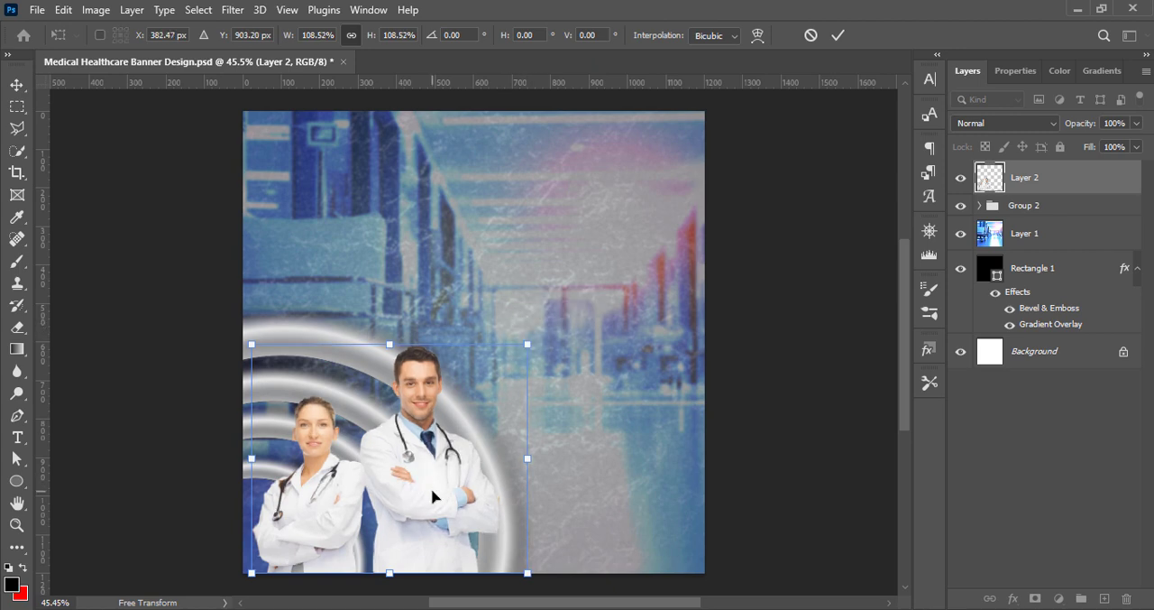
{"action": "key", "text": "Return"}
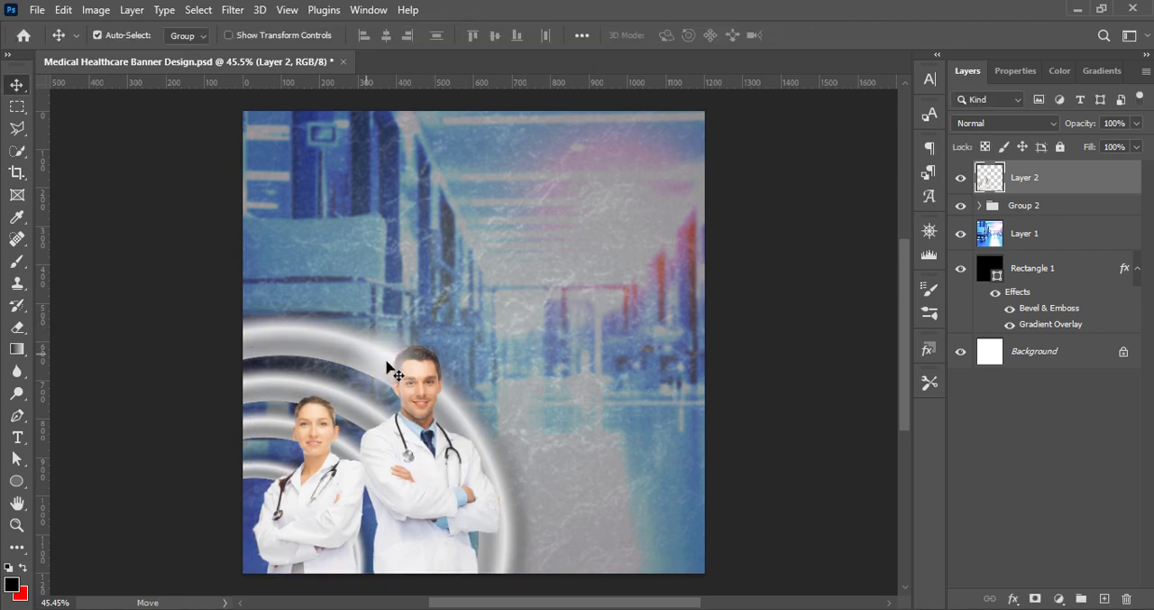
Enlarge the combined ring group behind the doctors to about 117%
{"action": "left_click", "coordinate": [386, 368]}
{"action": "key", "text": "ctrl+t"}
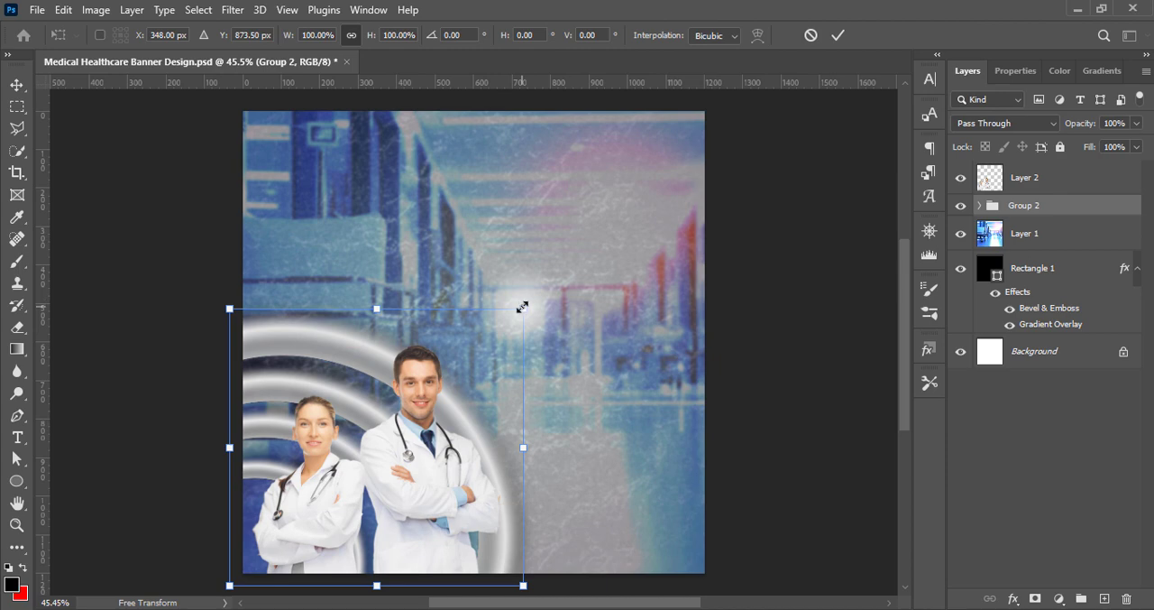
{"action": "left_click_drag", "start_coordinate": [522, 307], "coordinate": [587, 279]}
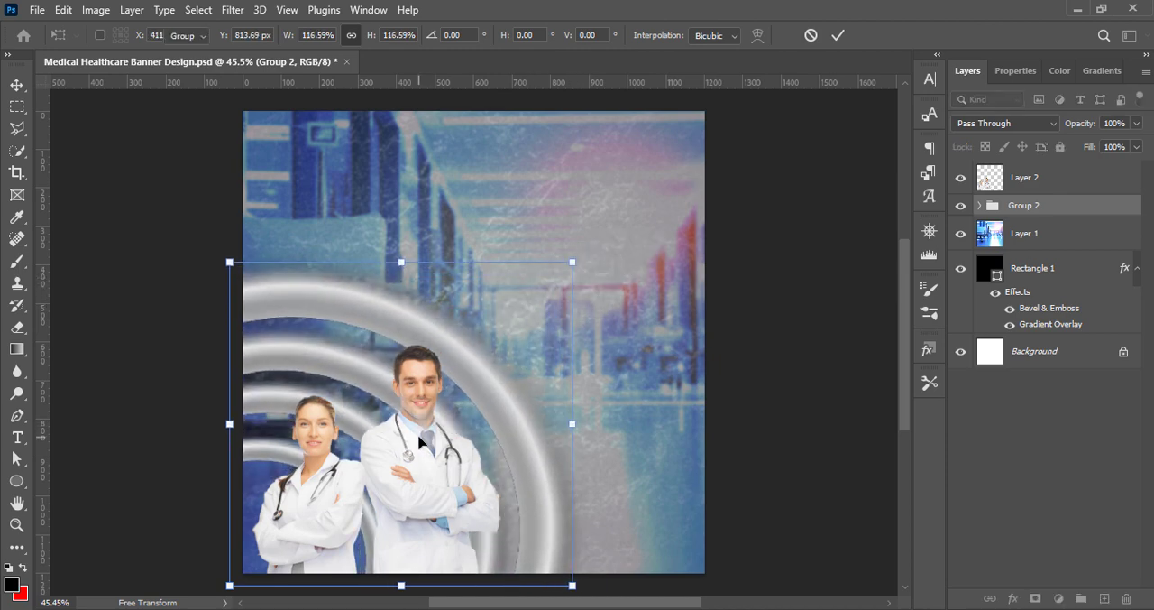
{"action": "key", "text": "Return"}
Enlarge the doctors layer to about 119% and nudge it slightly left to sit inside the outer ring
{"action": "left_click", "coordinate": [412, 456]}
{"action": "key", "text": "ctrl+t"}
{"action": "left_click_drag", "start_coordinate": [531, 337], "coordinate": [588, 300]}
{"action": "key", "text": "Left"}
{"action": "key", "text": "Left"}
{"action": "key", "text": "Left"}
{"action": "key", "text": "Left"}
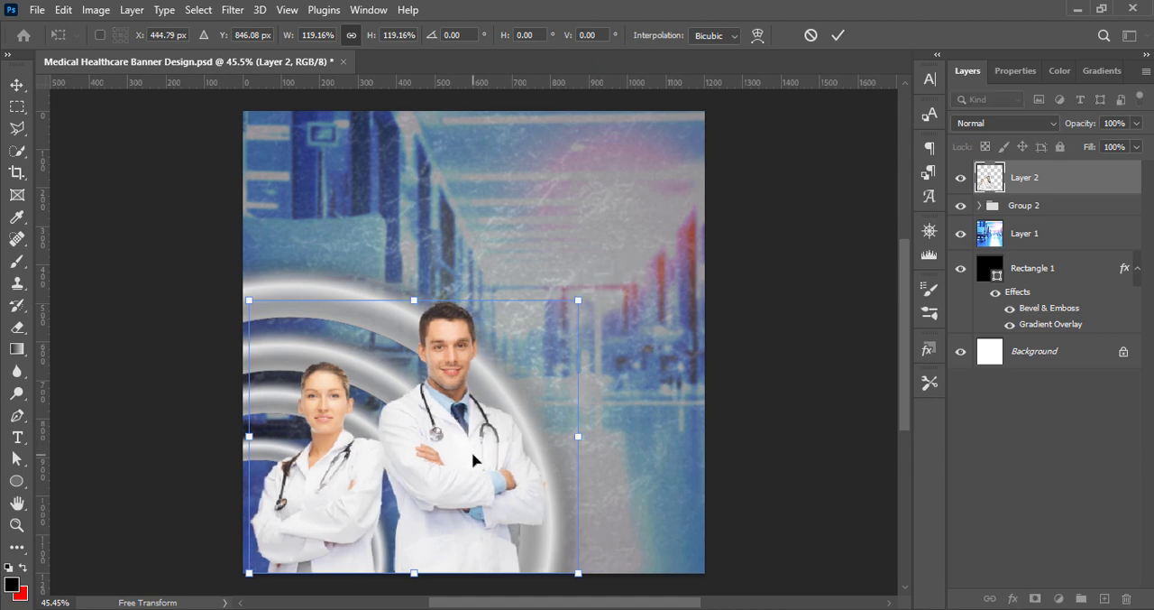
{"action": "key", "text": "Return"}
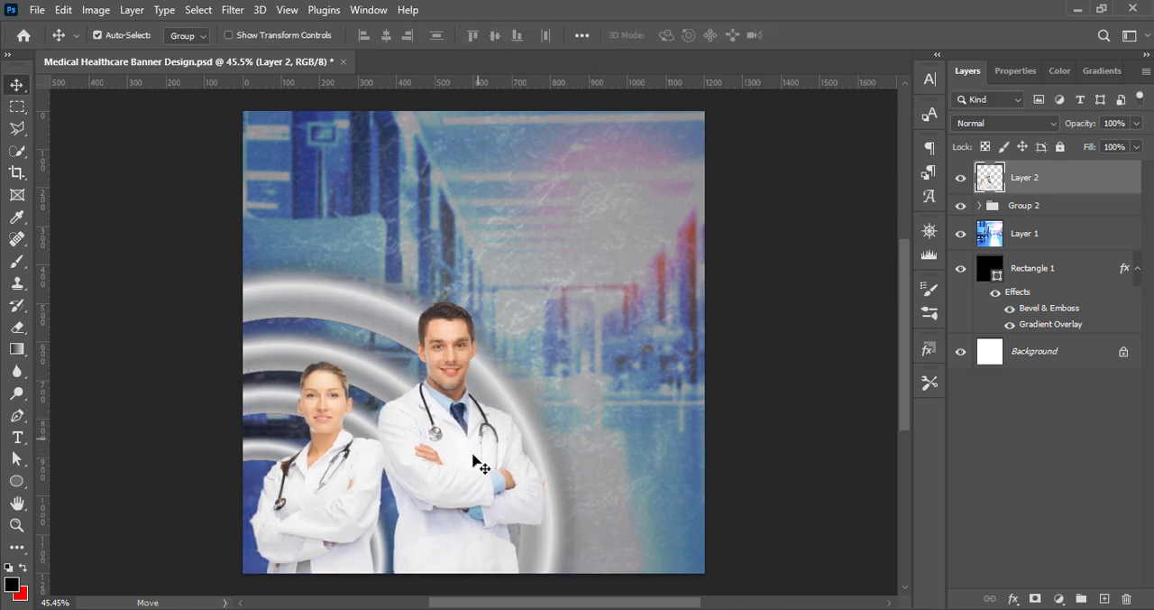
Scale the combined ring group down to about 98.5%
{"action": "left_click", "coordinate": [1070, 206]}
{"action": "key", "text": "ctrl+t"}
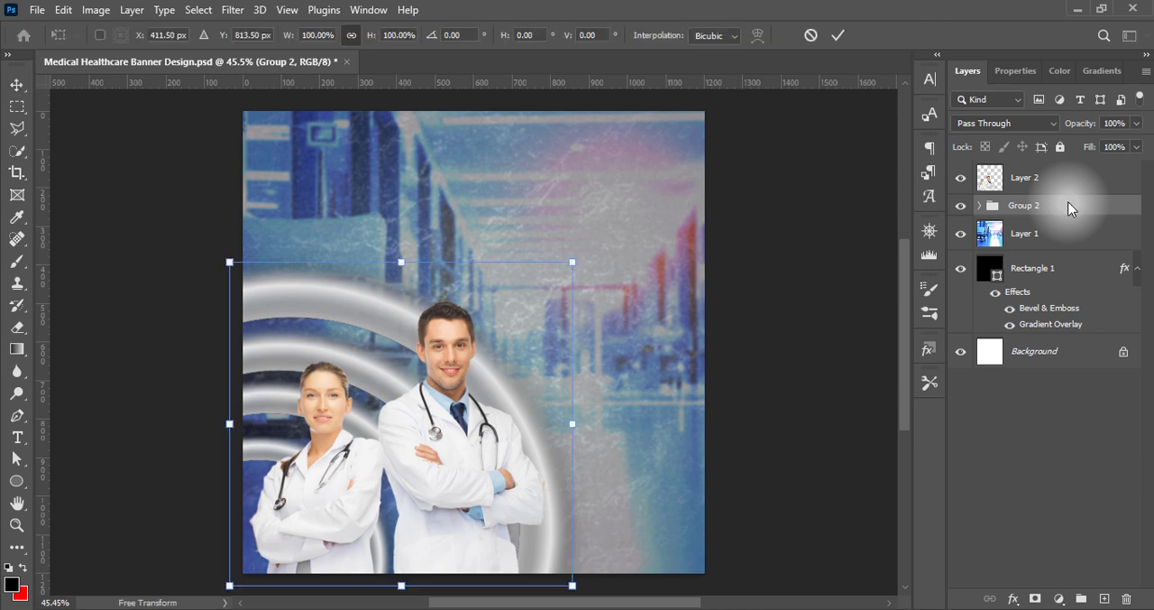
{"action": "left_click_drag", "start_coordinate": [572, 425], "coordinate": [566, 424]}
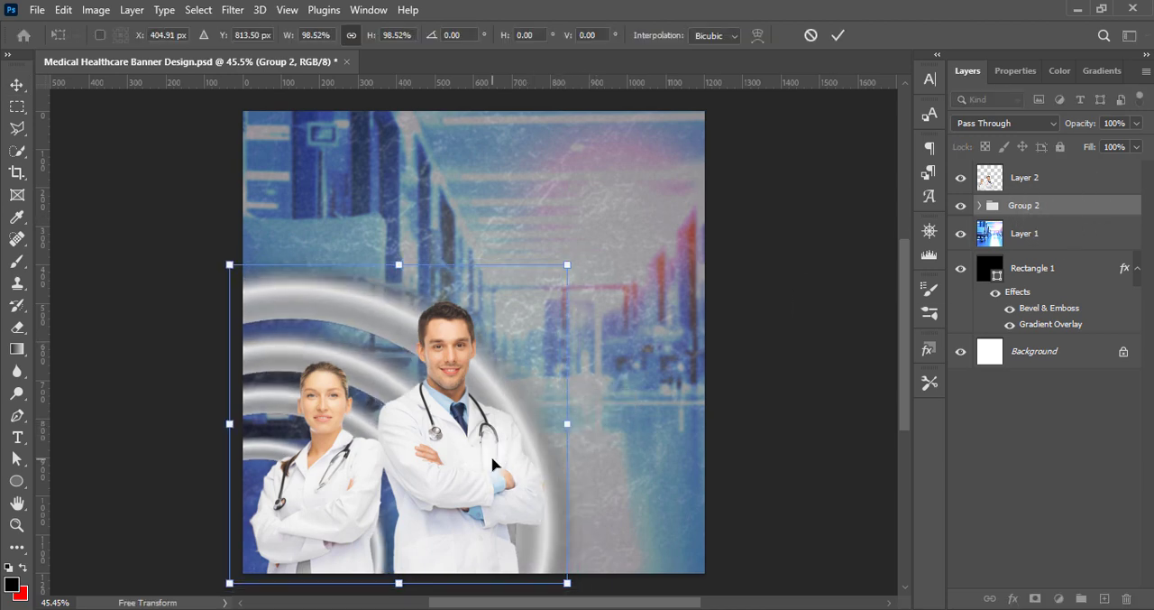
{"action": "key", "text": "Return"}
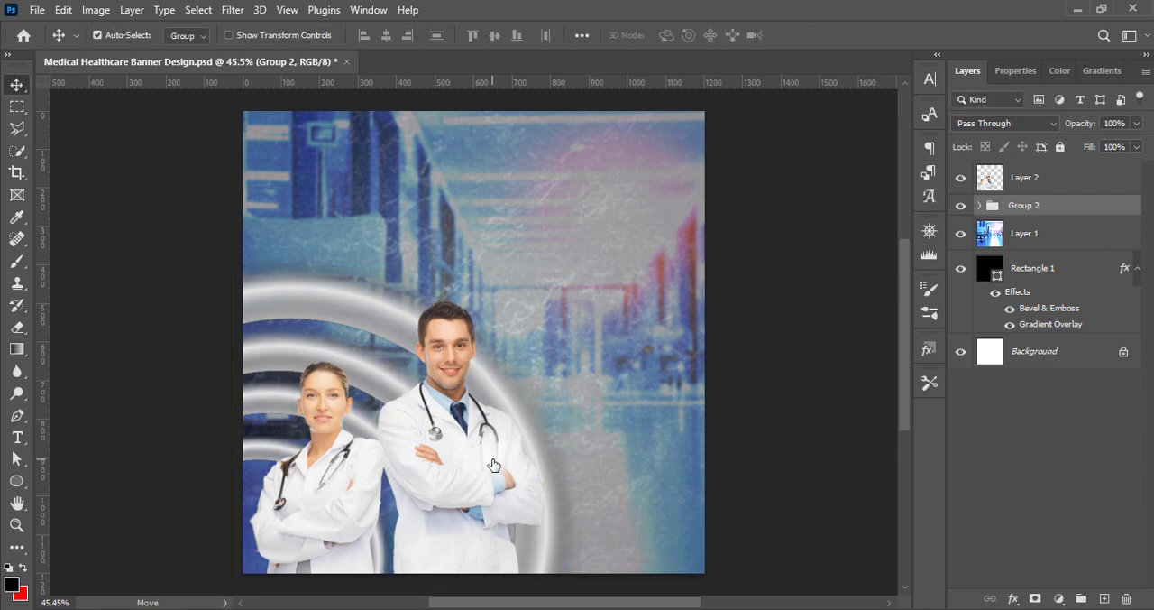
Apply a Vibrance adjustment to the doctors layer
{"action": "left_click", "coordinate": [495, 466]}
{"action": "left_click", "coordinate": [95, 9]}
{"action": "mouse_move", "coordinate": [123, 49]}
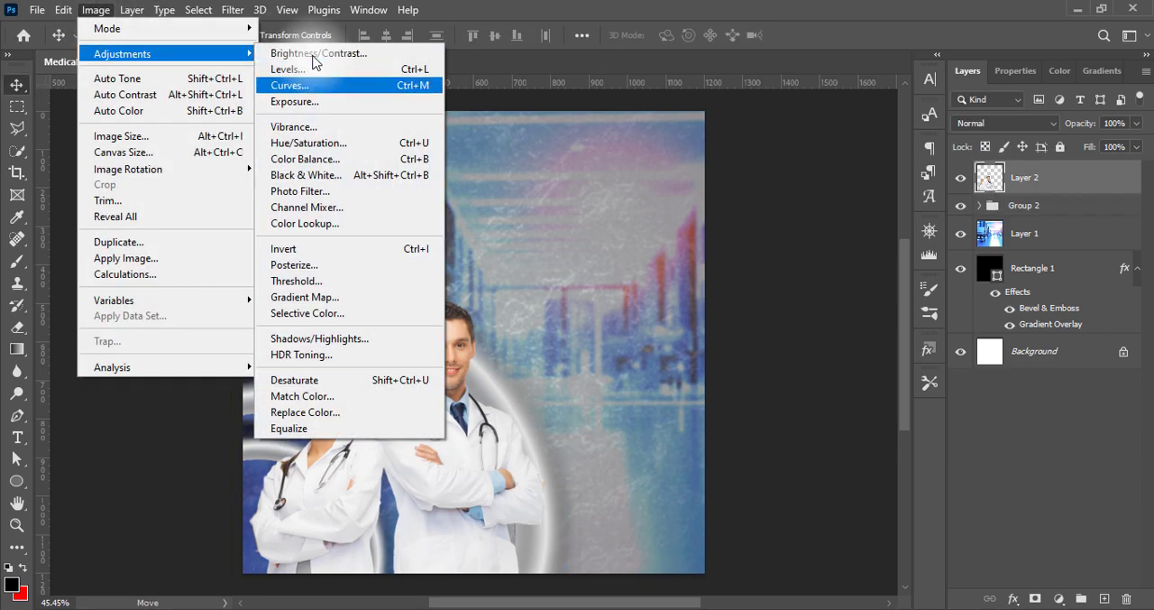
{"action": "left_click", "coordinate": [297, 126]}
{"action": "left_click_drag", "start_coordinate": [714, 103], "coordinate": [864, 101]}
{"action": "left_click", "coordinate": [849, 79]}
Apply a Levels adjustment to the doctors layer with the Increase Contrast 1 preset
{"action": "left_click", "coordinate": [95, 9]}
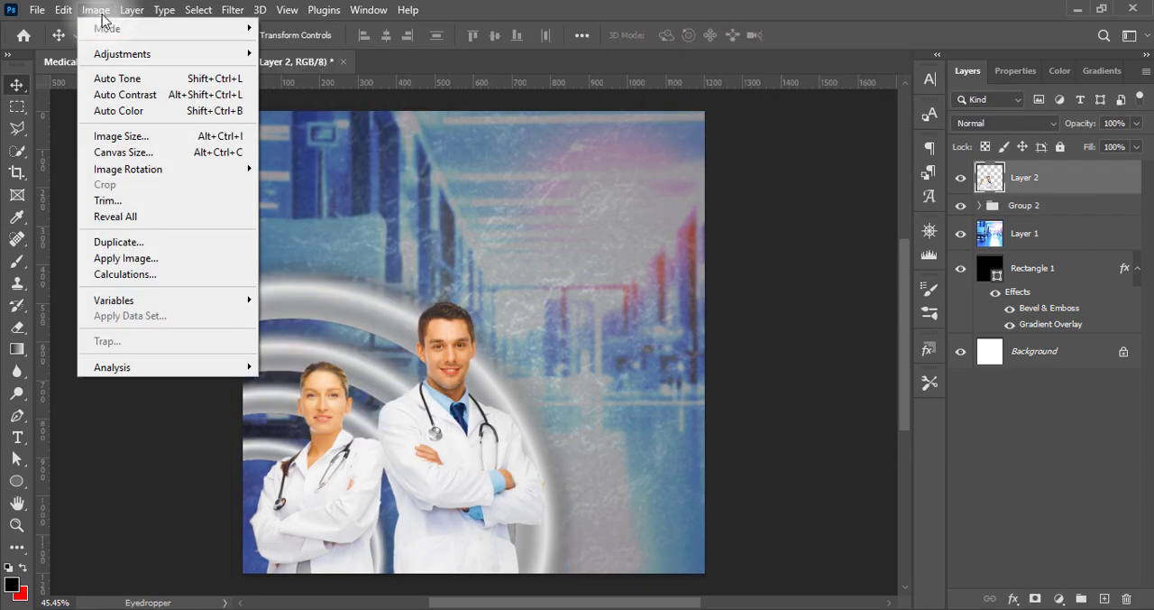
{"action": "mouse_move", "coordinate": [124, 52]}
{"action": "left_click", "coordinate": [294, 71]}
{"action": "left_click_drag", "start_coordinate": [878, 16], "coordinate": [729, 36]}
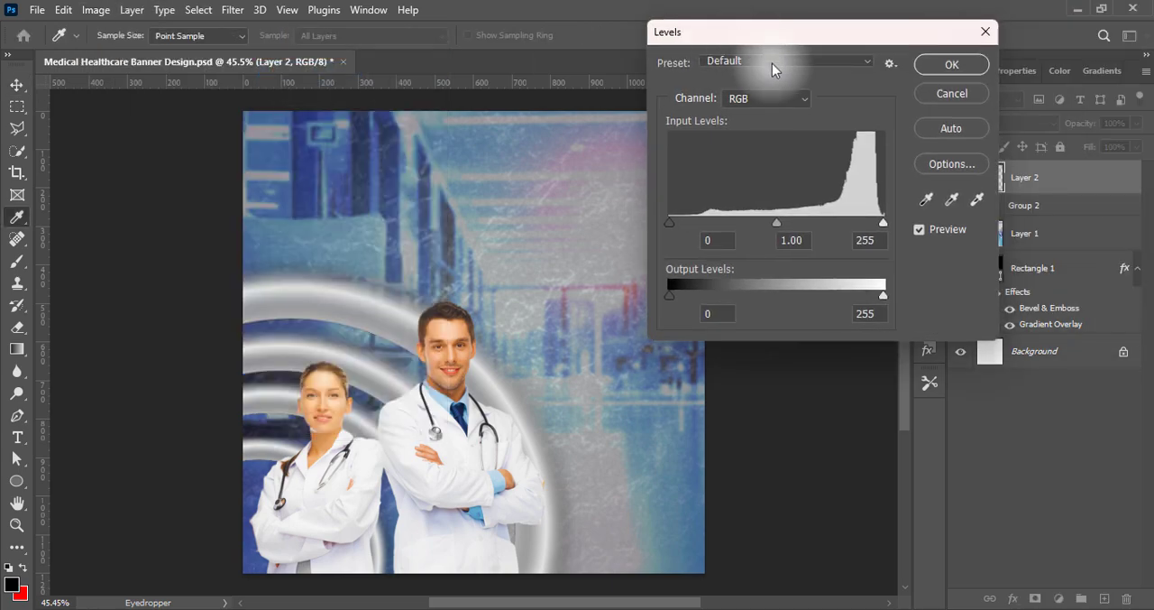
{"action": "left_click", "coordinate": [769, 61]}
{"action": "left_click", "coordinate": [767, 141]}
{"action": "left_click", "coordinate": [761, 61]}
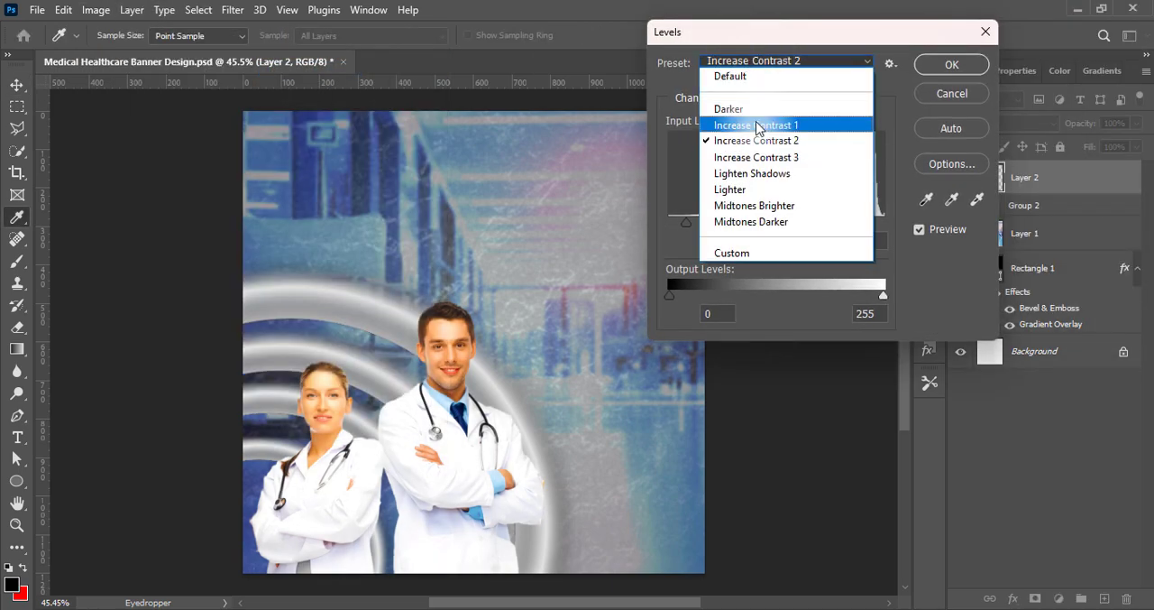
{"action": "left_click", "coordinate": [755, 121]}
{"action": "left_click", "coordinate": [934, 66]}
Apply a Hue/Saturation adjustment to the doctors layer
{"action": "left_click", "coordinate": [101, 11]}
{"action": "mouse_move", "coordinate": [126, 52]}
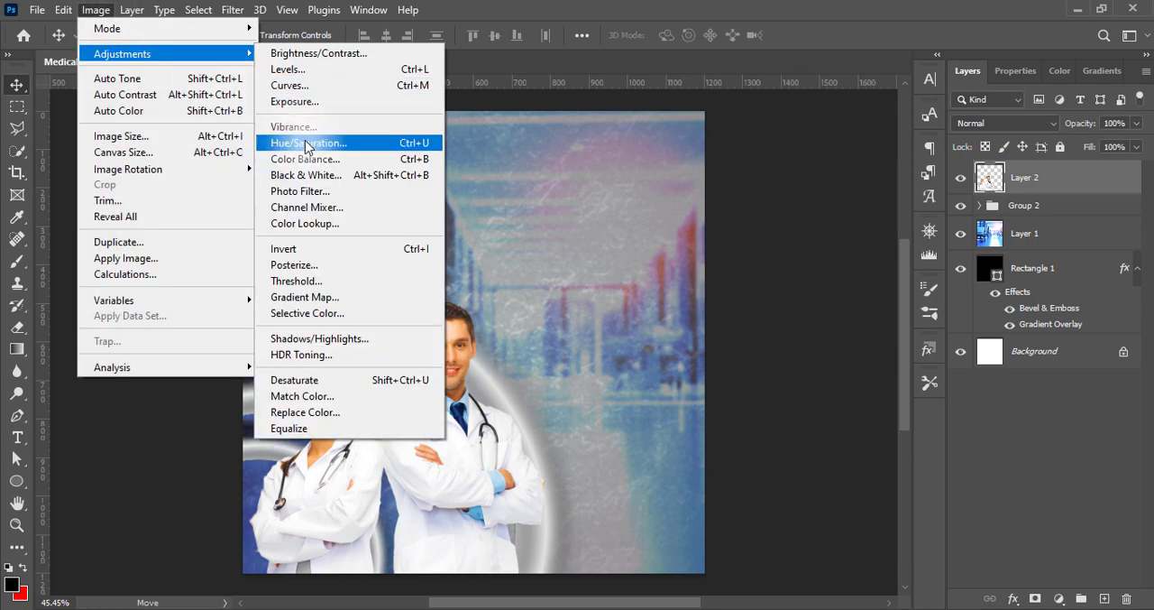
{"action": "left_click", "coordinate": [335, 142]}
{"action": "left_click", "coordinate": [773, 42]}
{"action": "left_click", "coordinate": [778, 121]}
{"action": "left_click", "coordinate": [1010, 53]}
{"action": "key", "text": "v"}
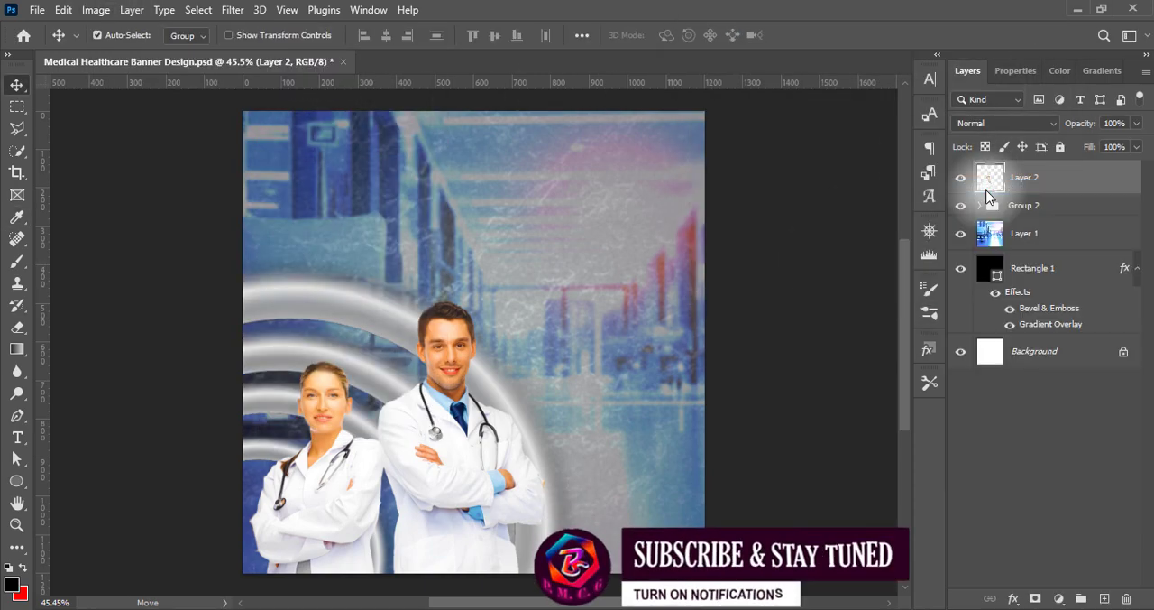
Apply a drop shadow to the doctors layer with 21% opacity and a size of 150 px
{"action": "double_click", "coordinate": [989, 181]}
{"action": "left_click_drag", "start_coordinate": [759, 95], "coordinate": [880, 78]}
{"action": "left_click", "coordinate": [636, 439]}
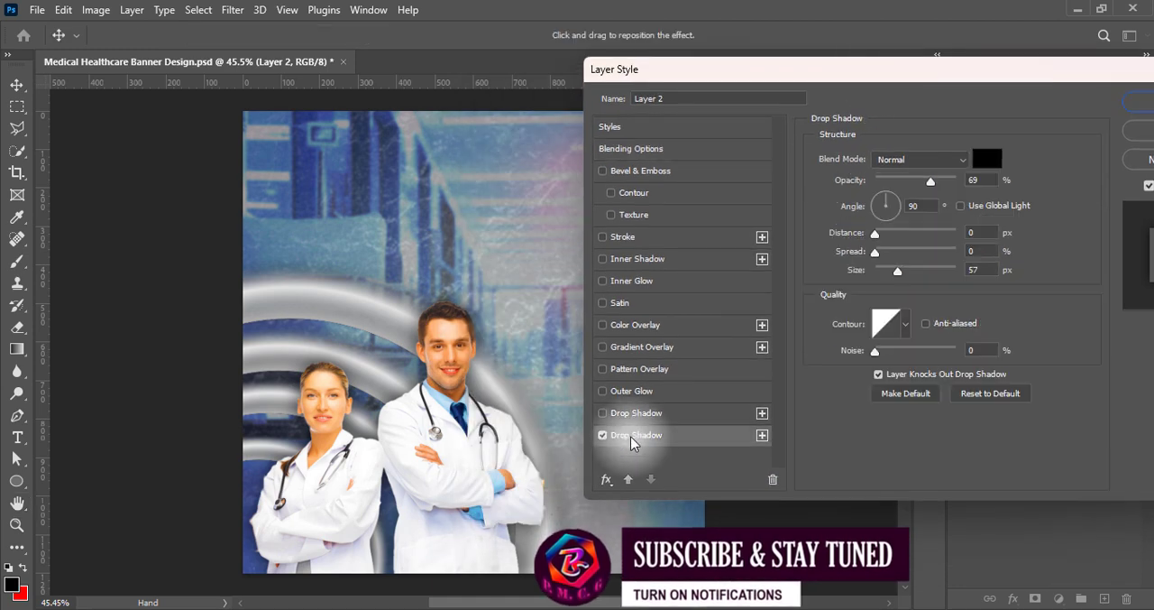
{"action": "left_click_drag", "start_coordinate": [936, 265], "coordinate": [901, 266]}
{"action": "left_click_drag", "start_coordinate": [930, 181], "coordinate": [892, 182]}
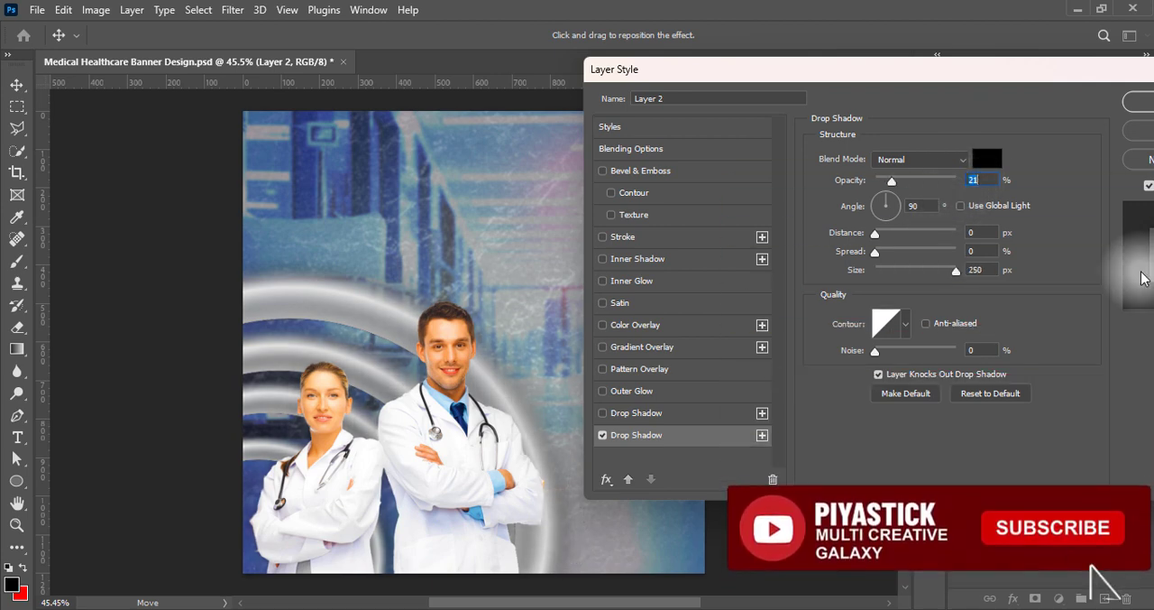
{"action": "left_click_drag", "start_coordinate": [901, 270], "coordinate": [1073, 269]}
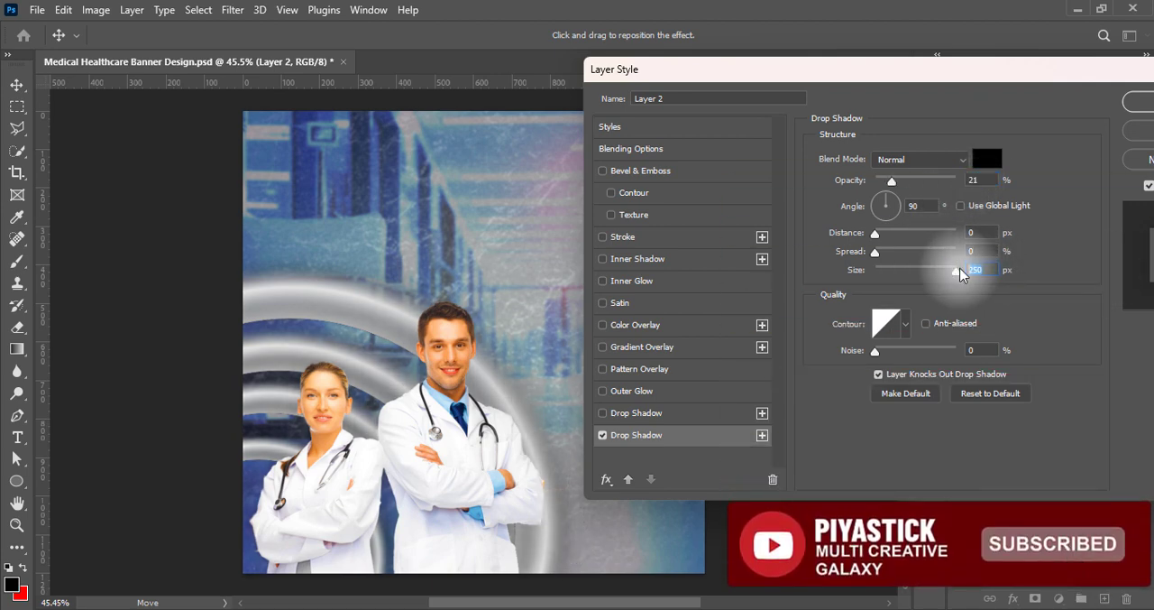
{"action": "type", "text": "150"}
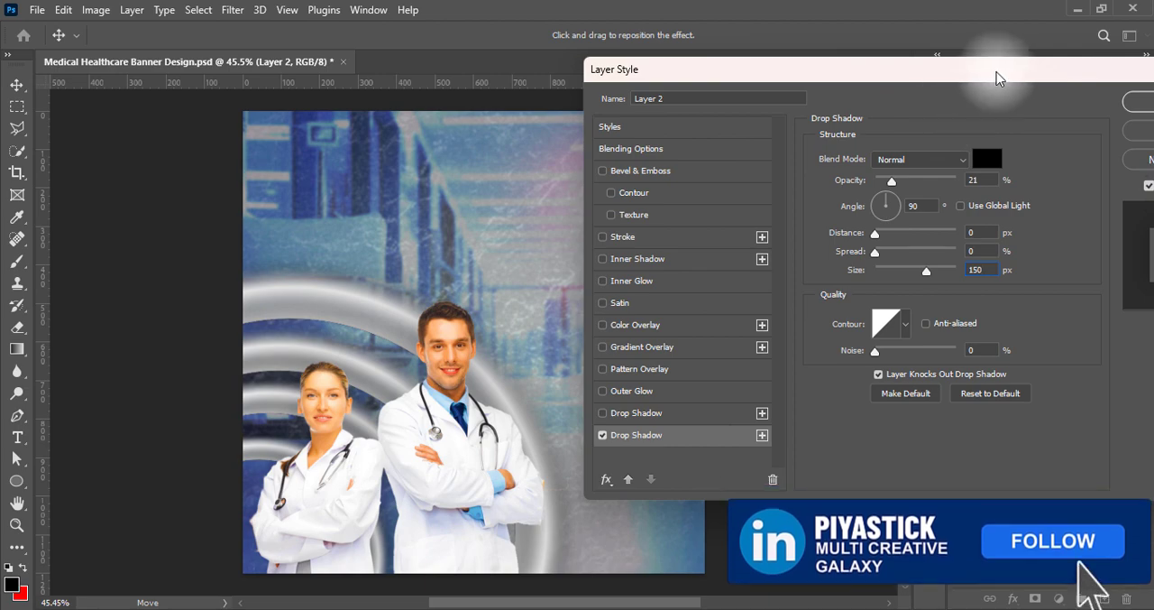
{"action": "key", "text": "Return"}
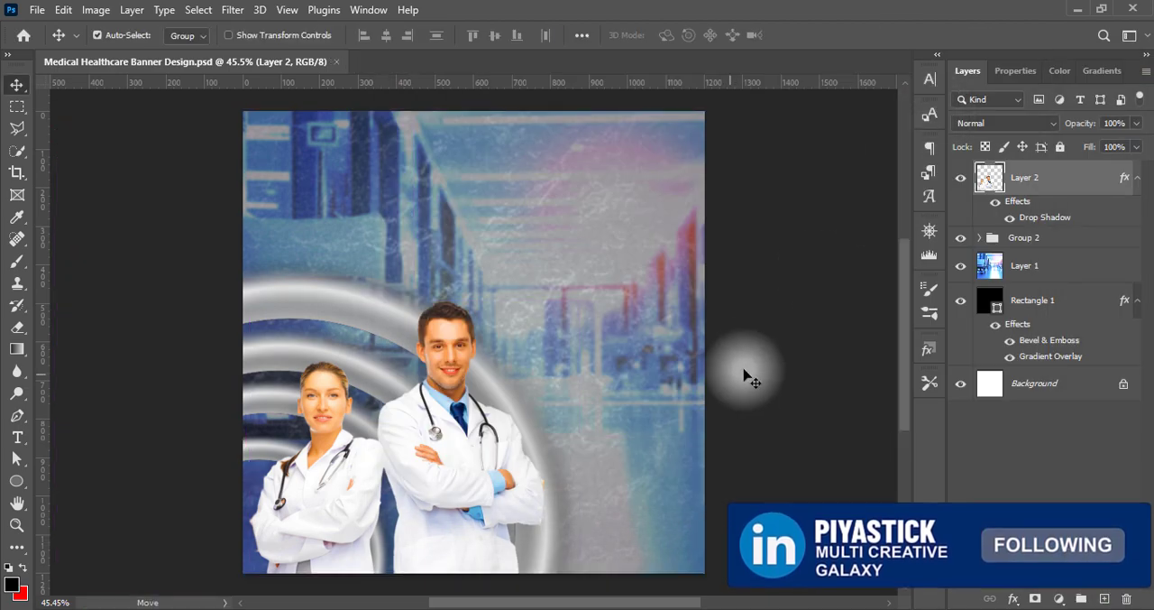
Draw a tall black rounded rectangle, about 232 px wide and 1287 px high, over the canvas's right edge on a new layer
{"action": "left_click", "coordinate": [1104, 598]}
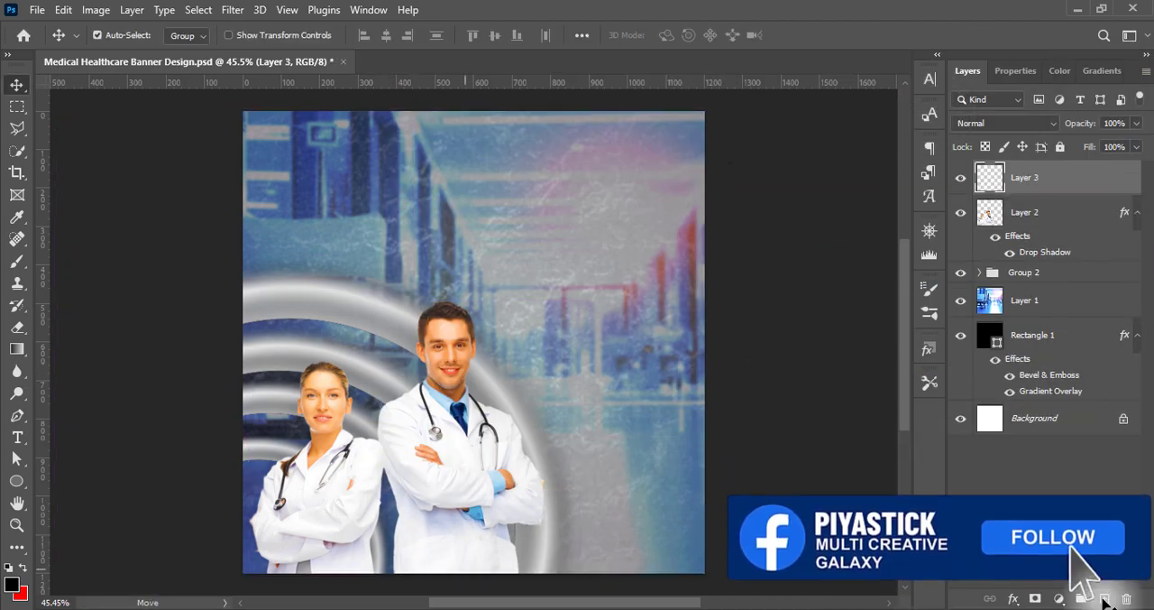
{"action": "left_click", "coordinate": [17, 480]}
{"action": "left_click", "coordinate": [85, 479]}
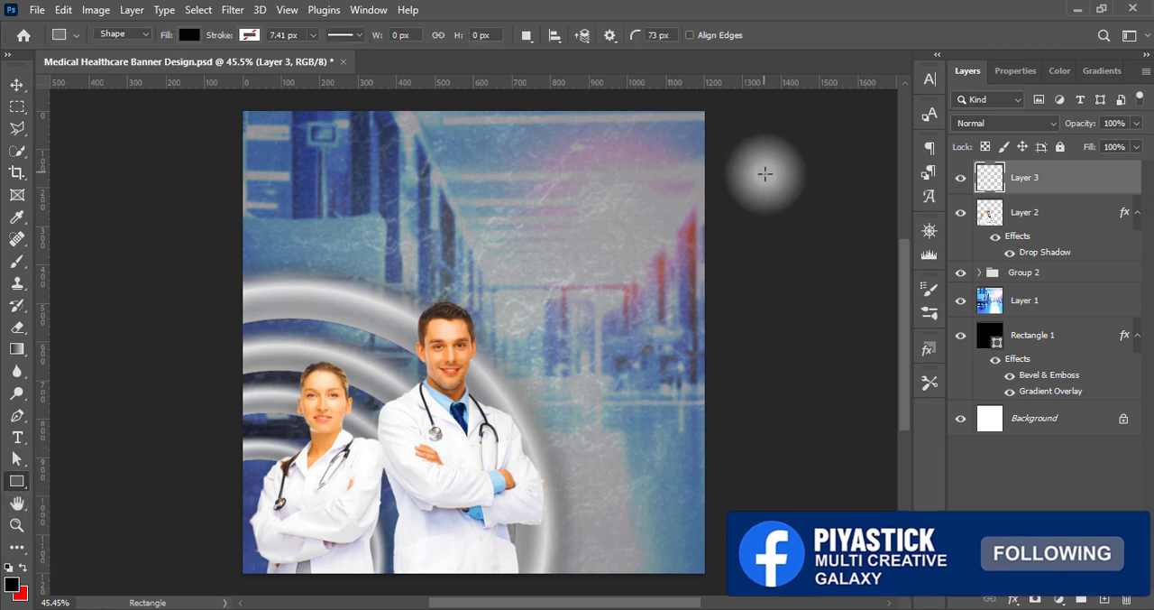
{"action": "left_click_drag", "start_coordinate": [724, 96], "coordinate": [643, 590]}
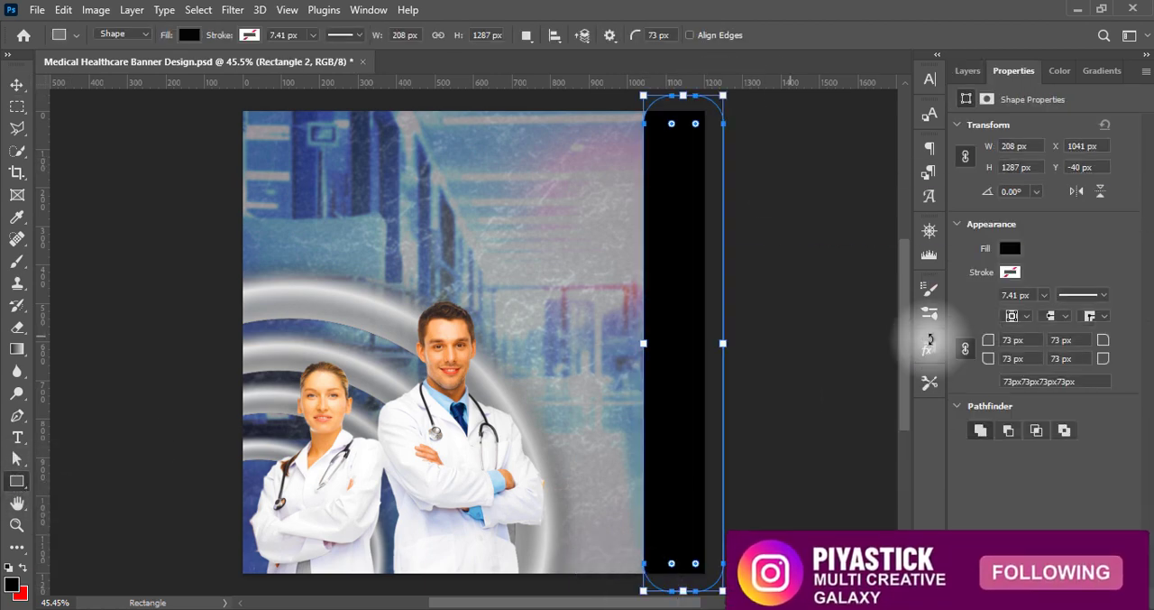
{"action": "left_click_drag", "start_coordinate": [643, 343], "coordinate": [631, 343]}
{"action": "left_click", "coordinate": [17, 84]}
{"action": "left_click", "coordinate": [787, 314]}
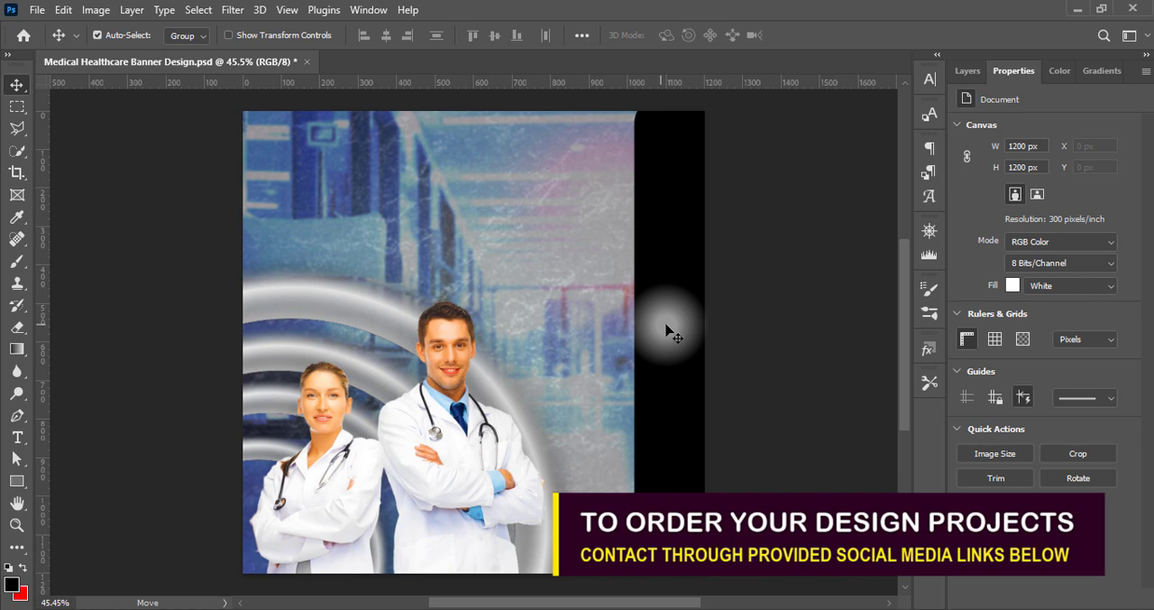
Round the tall rectangle's corners to the maximum radius its width allows
{"action": "left_click", "coordinate": [16, 480]}
{"action": "left_click", "coordinate": [968, 71]}
{"action": "left_click", "coordinate": [1056, 178]}
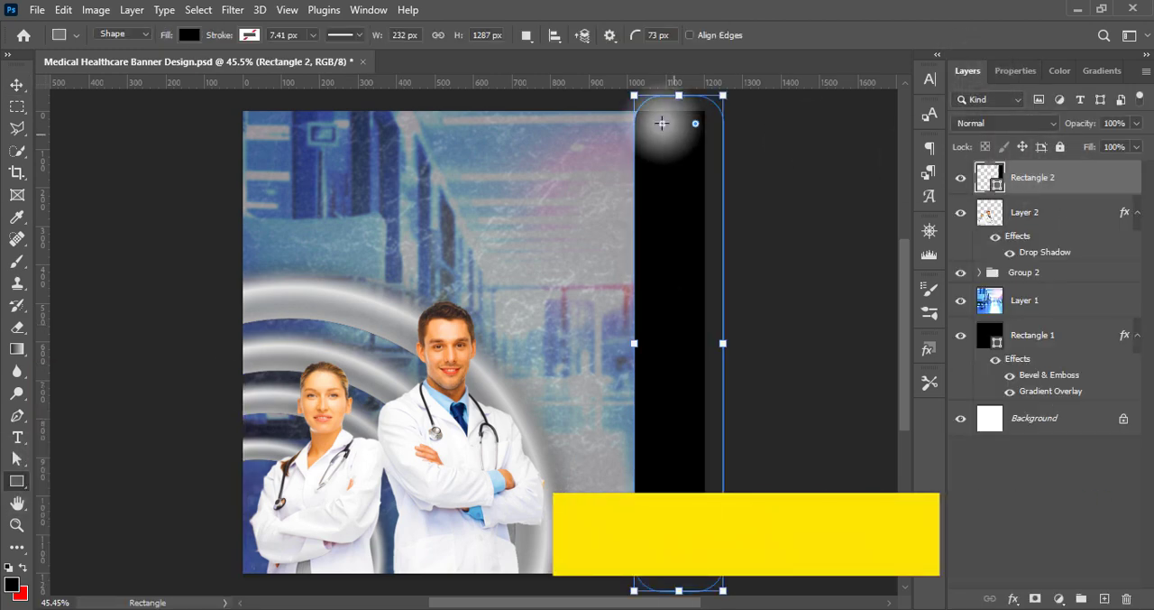
{"action": "left_click_drag", "start_coordinate": [662, 123], "coordinate": [678, 145]}
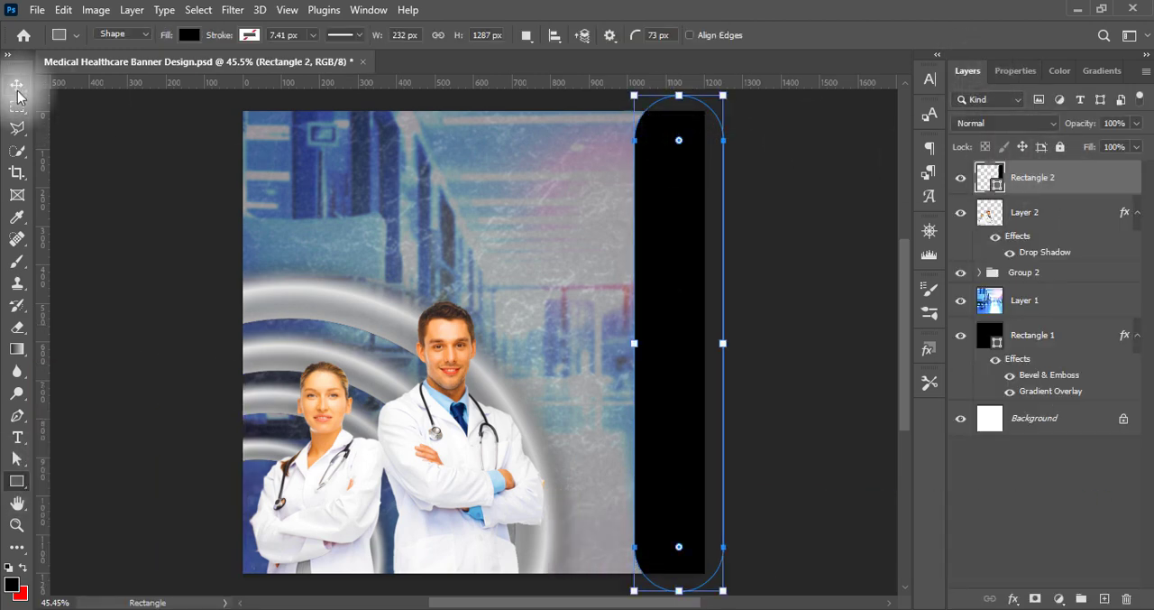
Shift the tall rectangle slightly to the right so that more of it extends past the canvas edge
{"action": "left_click", "coordinate": [17, 88]}
{"action": "left_click_drag", "start_coordinate": [667, 379], "coordinate": [686, 385]}
{"action": "key", "text": "ctrl+t"}
{"action": "key", "text": "Return"}
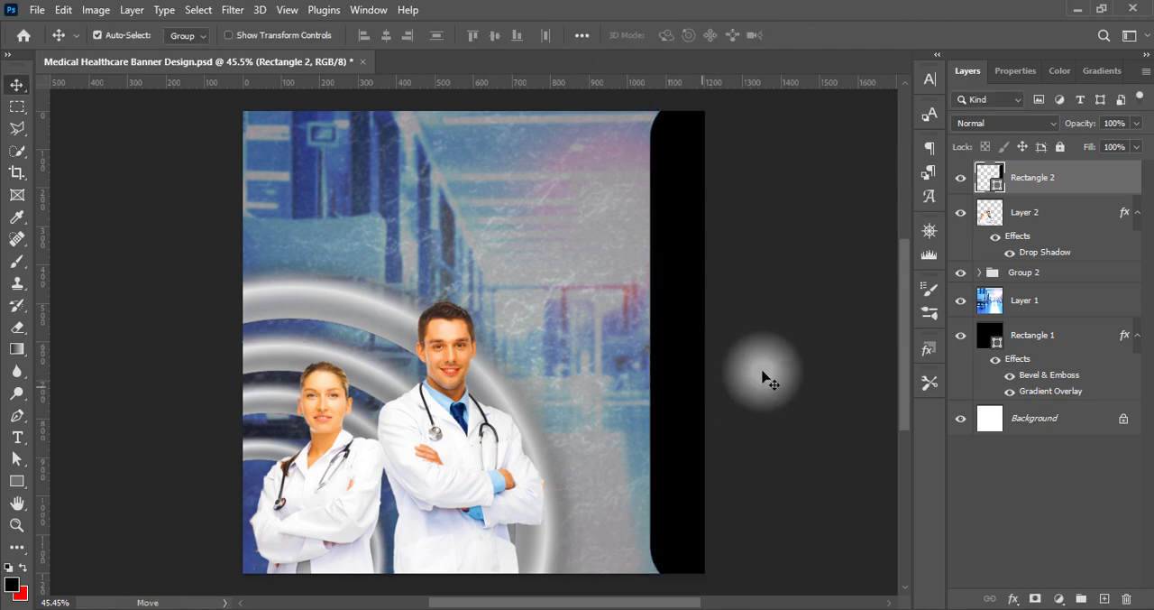
Add a gradient overlay to the tall rectangle and set its style to Linear
{"action": "double_click", "coordinate": [983, 176]}
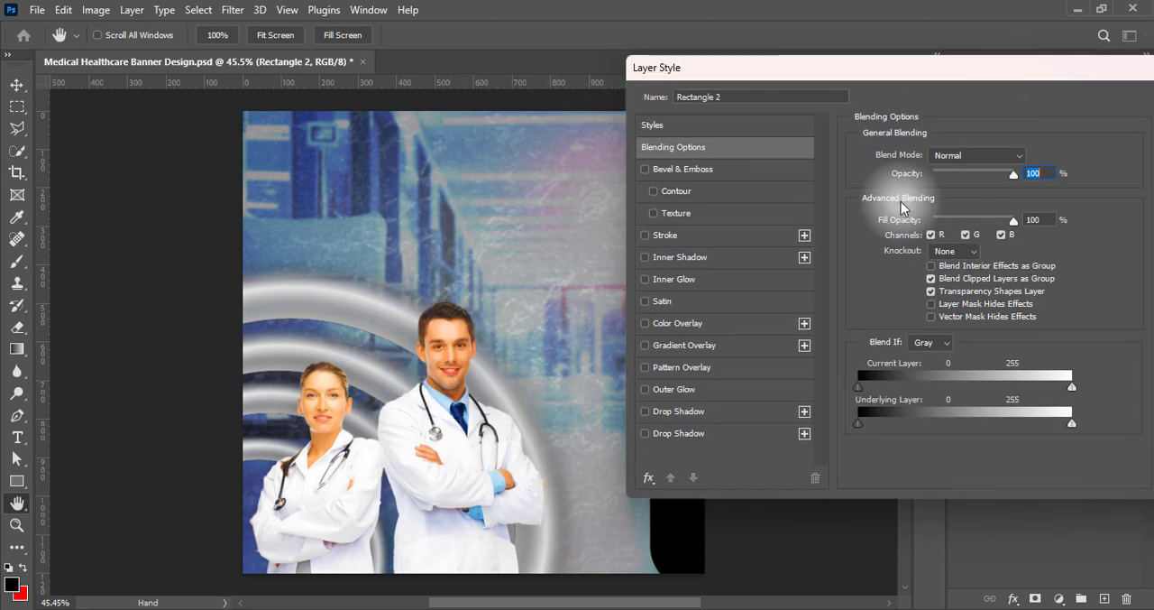
{"action": "left_click", "coordinate": [645, 345]}
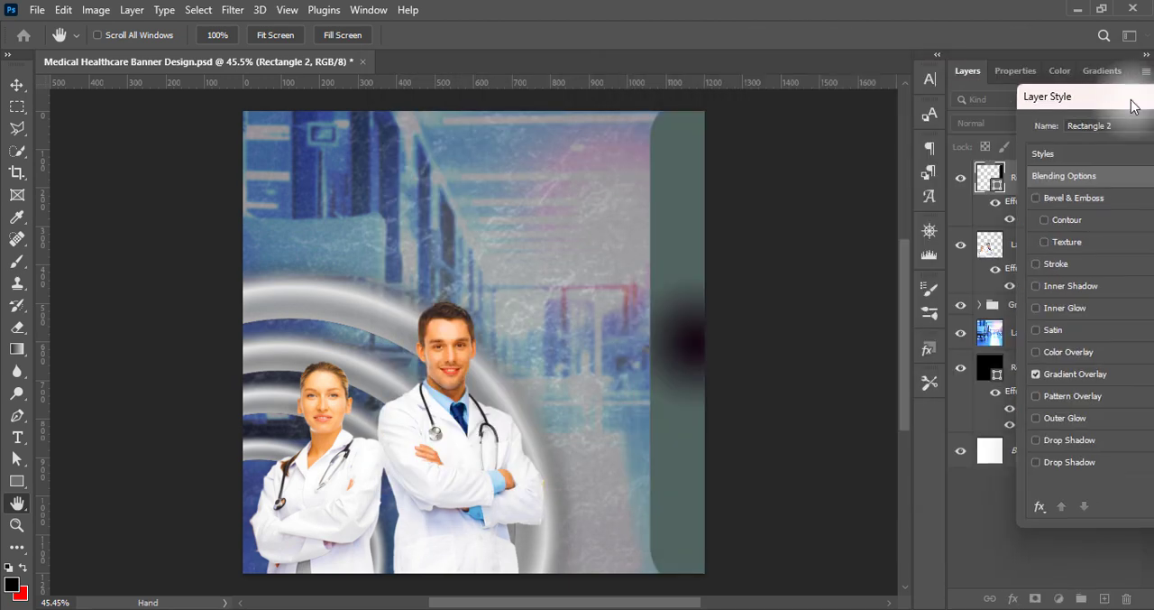
{"action": "left_click", "coordinate": [771, 352]}
{"action": "left_click", "coordinate": [1051, 224]}
{"action": "left_click", "coordinate": [1029, 237]}
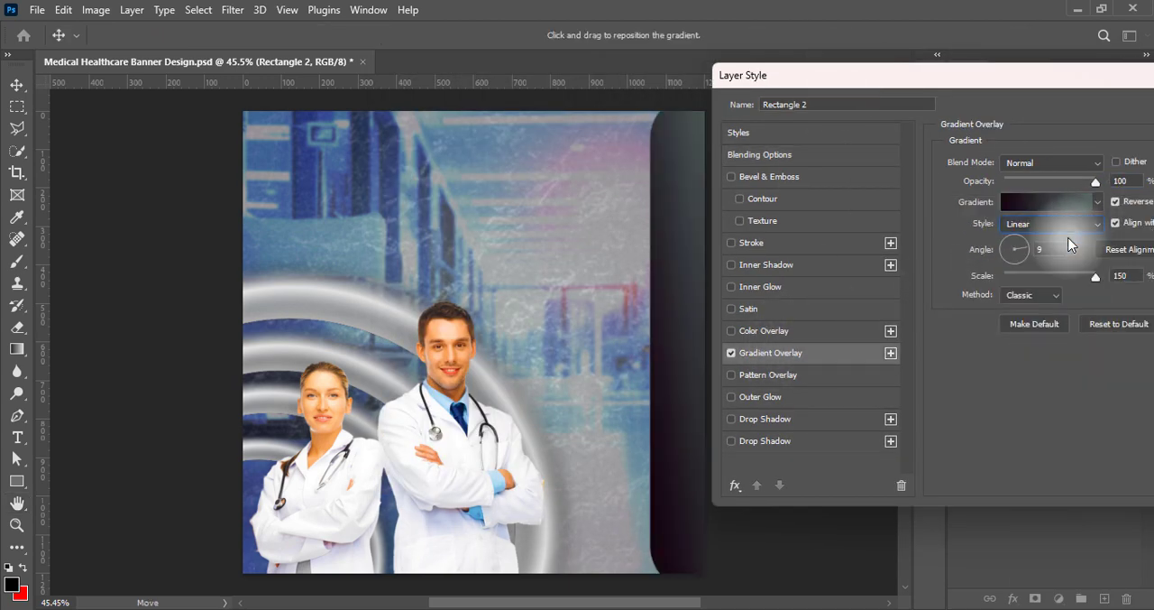
Set the gradient overlay's angle to 180°, with Reverse off and the Linear method
{"action": "left_click_drag", "start_coordinate": [1041, 78], "coordinate": [991, 68]}
{"action": "left_click", "coordinate": [1066, 191]}
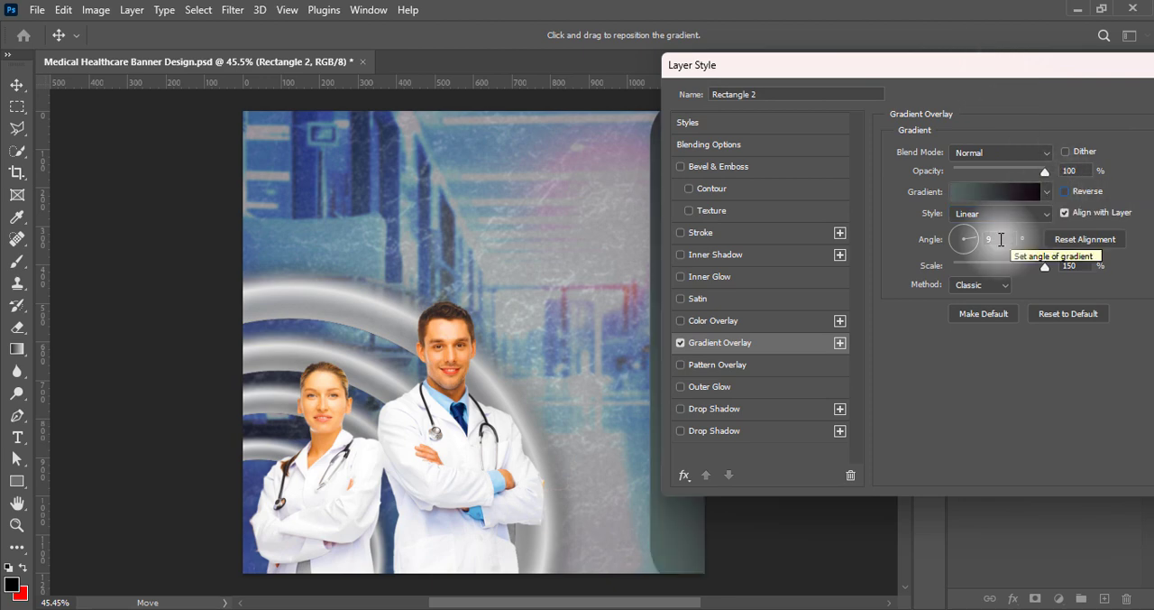
{"action": "left_click_drag", "start_coordinate": [1000, 240], "coordinate": [959, 239]}
{"action": "left_click_drag", "start_coordinate": [887, 67], "coordinate": [934, 77]}
{"action": "left_click_drag", "start_coordinate": [995, 239], "coordinate": [946, 244]}
{"action": "type", "text": "180"}
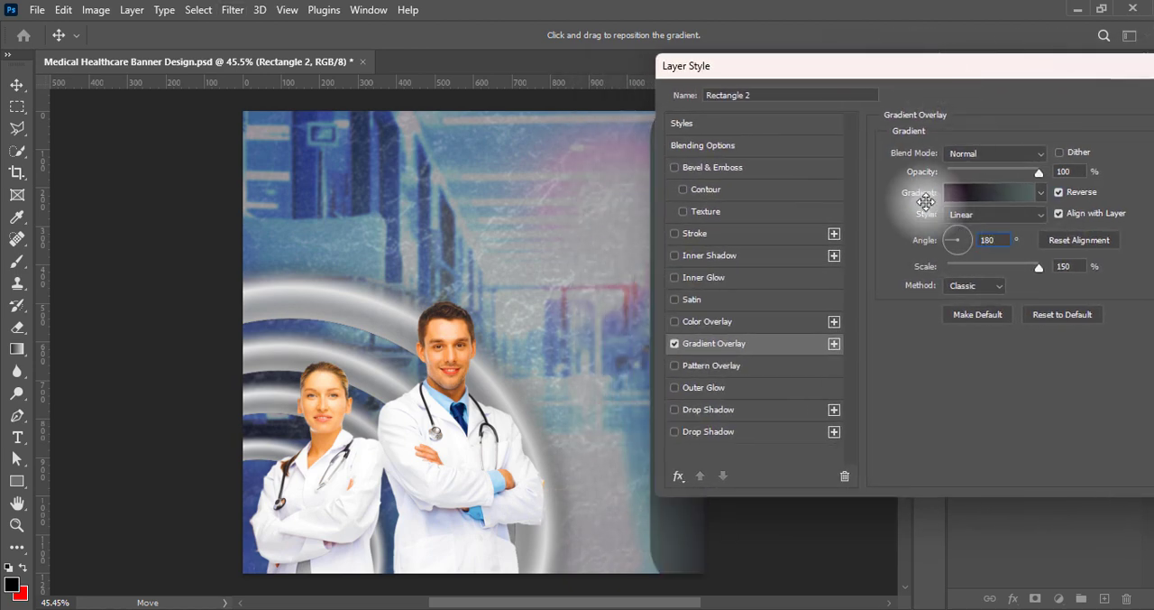
{"action": "left_click_drag", "start_coordinate": [862, 72], "coordinate": [756, 62]}
{"action": "left_click", "coordinate": [954, 181]}
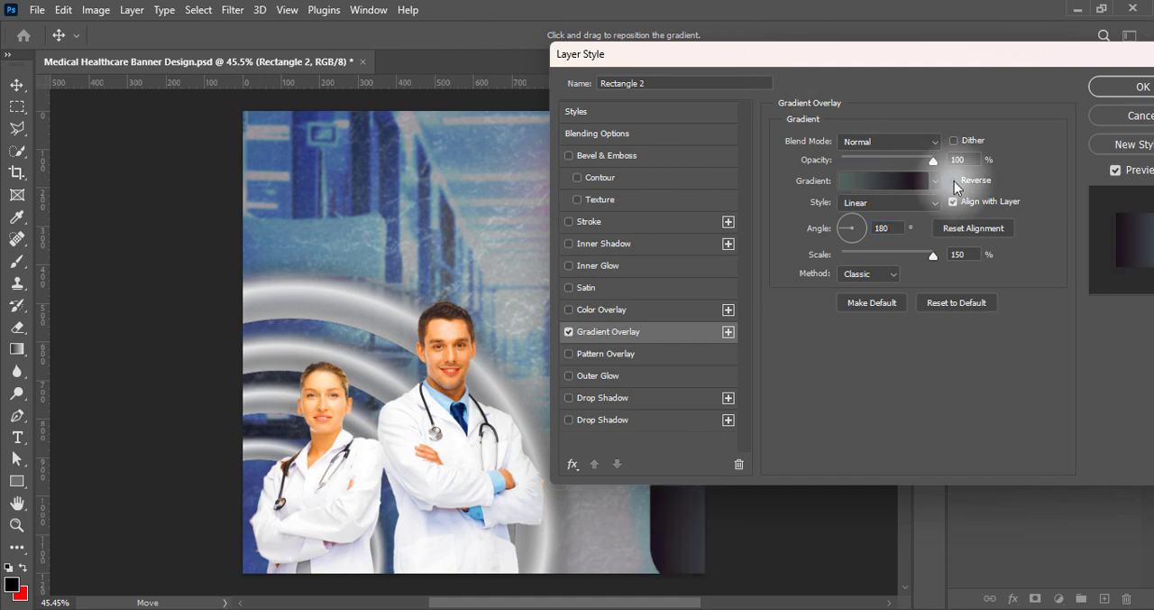
{"action": "left_click", "coordinate": [869, 273]}
{"action": "left_click", "coordinate": [866, 303]}
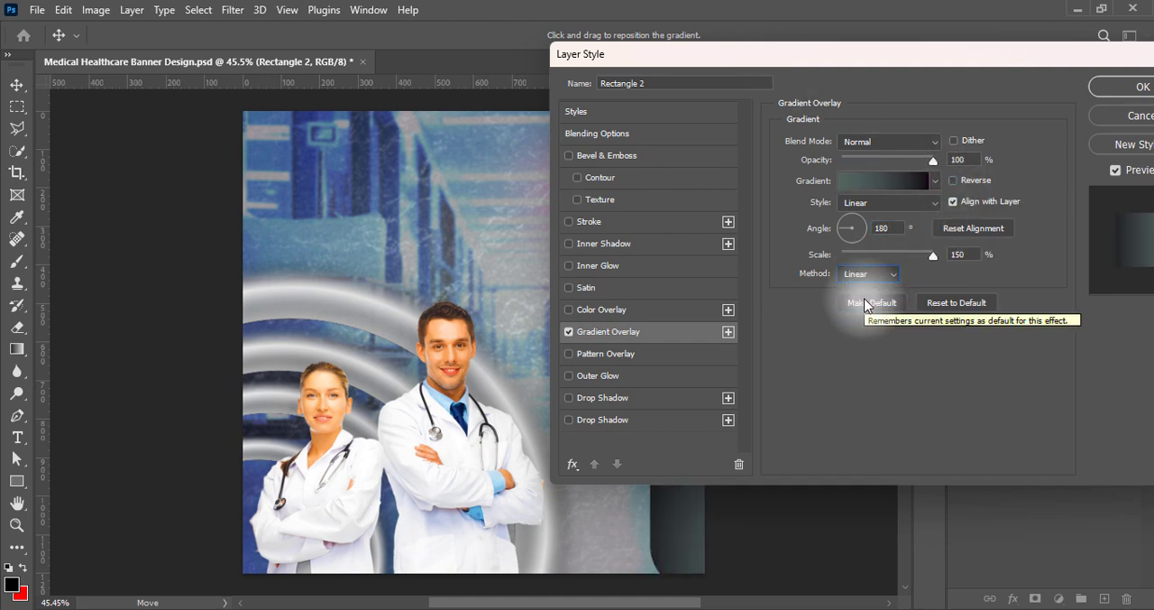
Add a Hard Mix outer glow to the tall rectangle with 69% opacity and a size of 54 px
{"action": "left_click_drag", "start_coordinate": [926, 56], "coordinate": [1095, 38]}
{"action": "left_click", "coordinate": [762, 358]}
{"action": "left_click", "coordinate": [790, 359]}
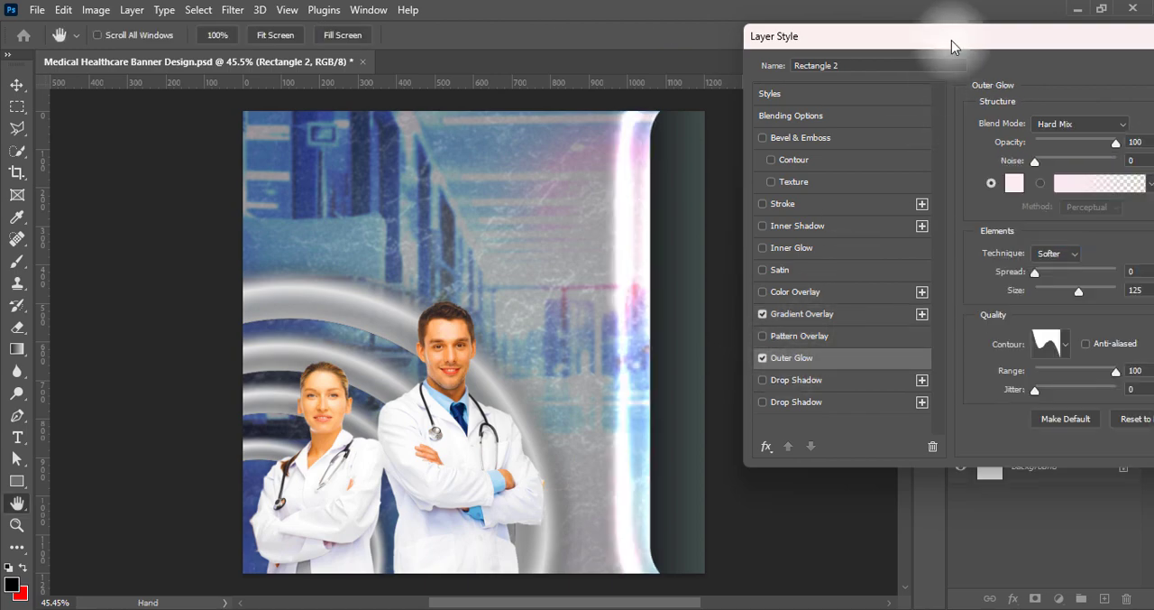
{"action": "left_click_drag", "start_coordinate": [951, 41], "coordinate": [172, 62]}
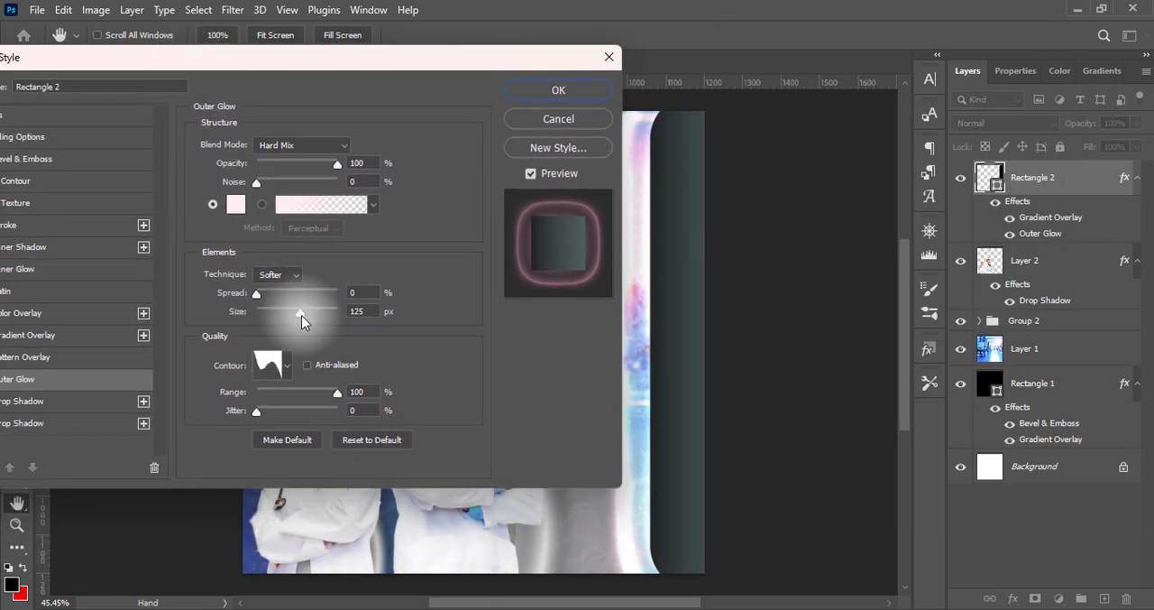
{"action": "mouse_move", "coordinate": [302, 315]}
{"action": "left_mouse_down"}
{"action": "mouse_move", "coordinate": [264, 307]}
{"action": "mouse_move", "coordinate": [280, 309]}
{"action": "left_mouse_up"}
{"action": "left_click_drag", "start_coordinate": [338, 164], "coordinate": [316, 171]}
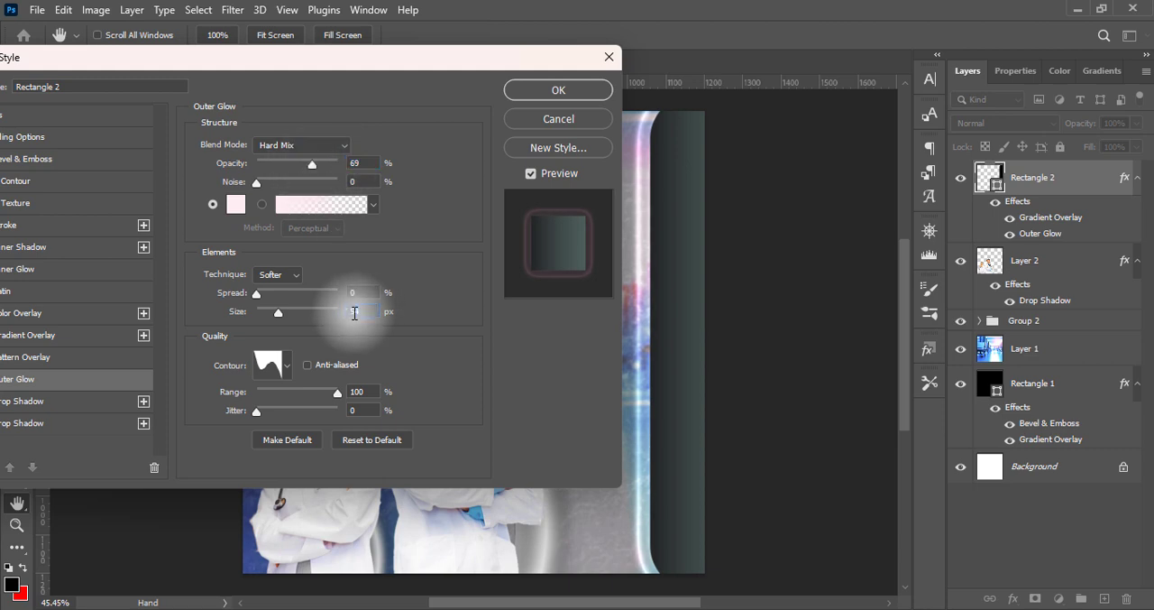
{"action": "left_click", "coordinate": [554, 92]}
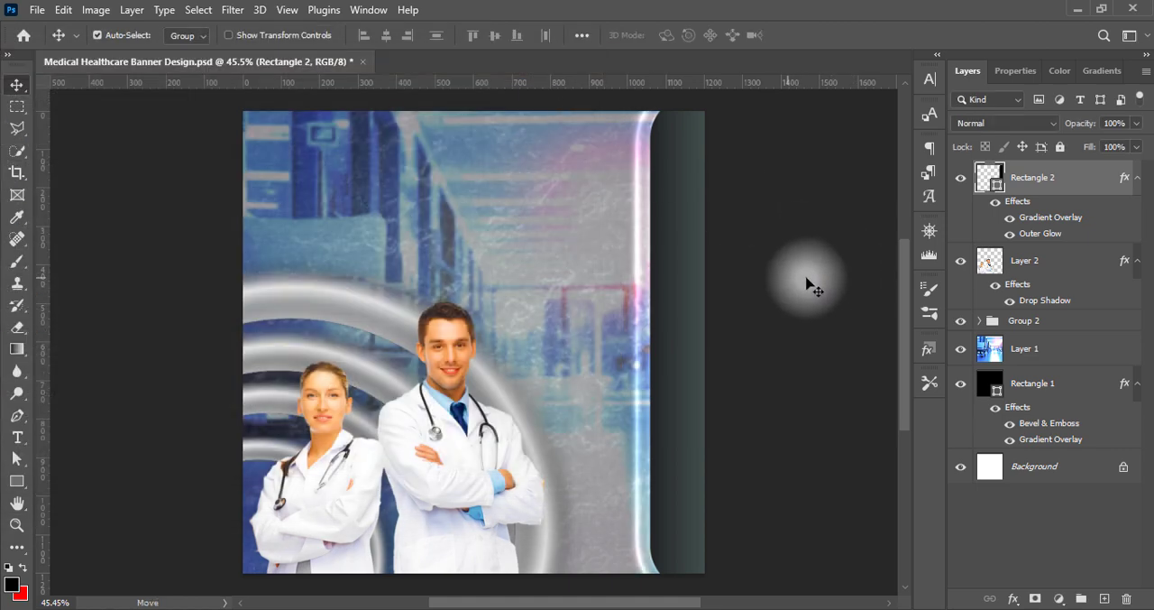
Check the tall rectangle's outer glow settings and save the document
{"action": "double_click", "coordinate": [992, 176]}
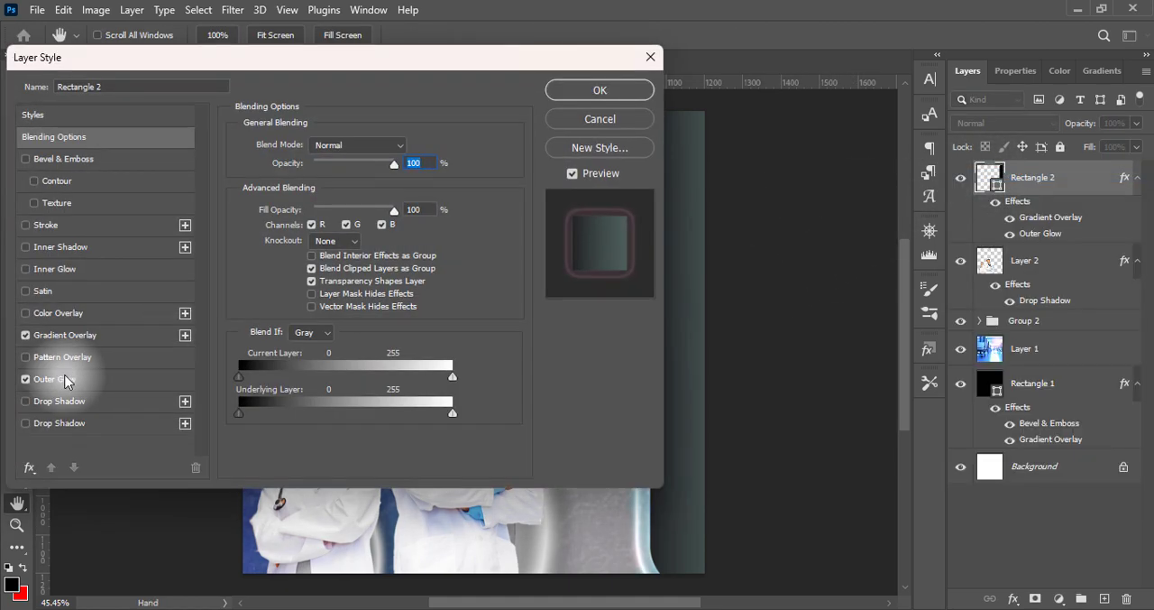
{"action": "left_click", "coordinate": [63, 379]}
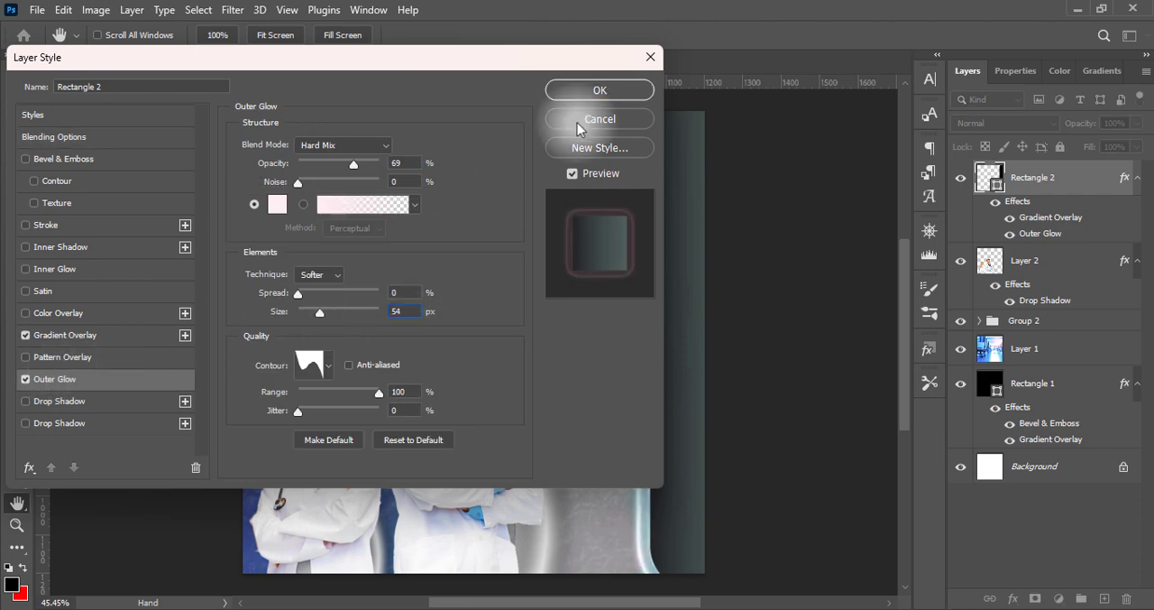
{"action": "left_click", "coordinate": [580, 91]}
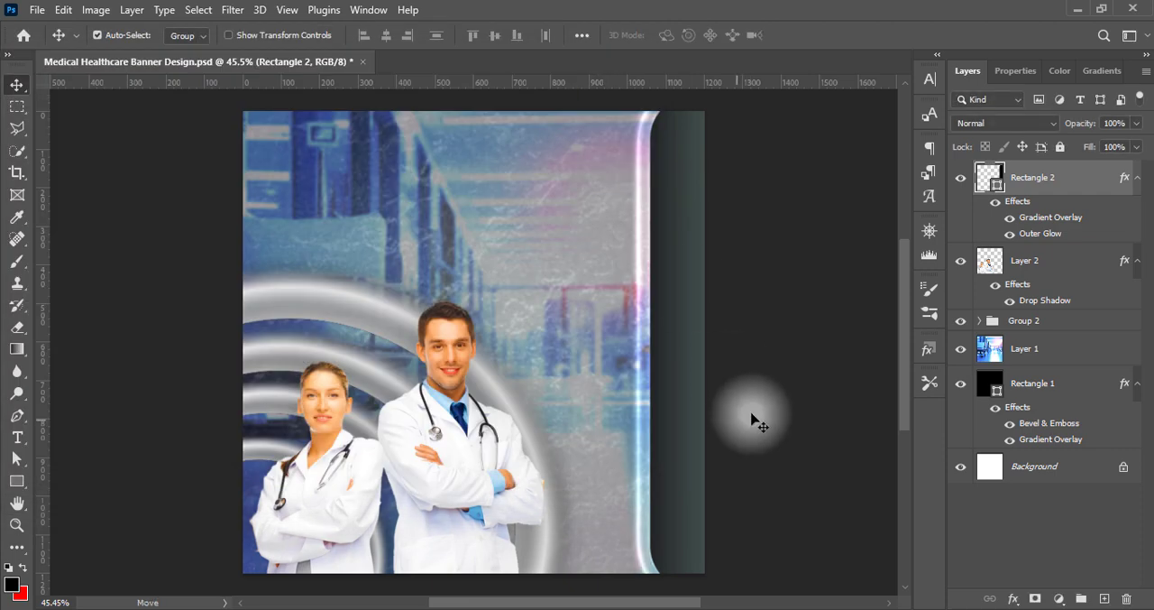
{"action": "key", "text": "ctrl+s"}
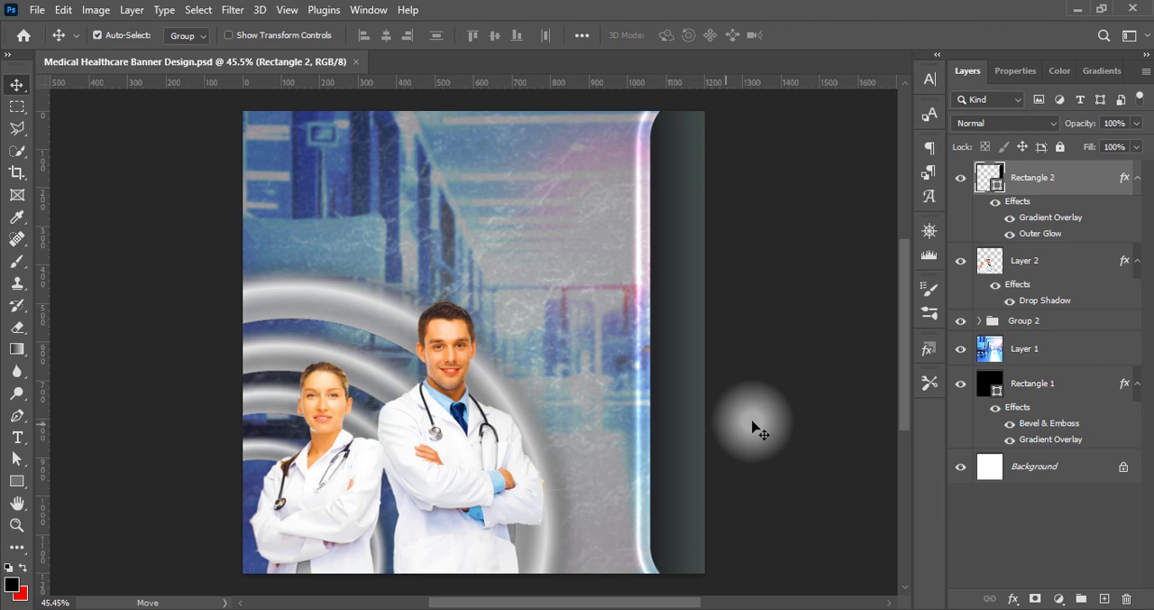
Draw a black rounded rectangle about 438 by 261 px on a new layer and place it across the upper part of the tall bar
{"action": "left_click", "coordinate": [1104, 599]}
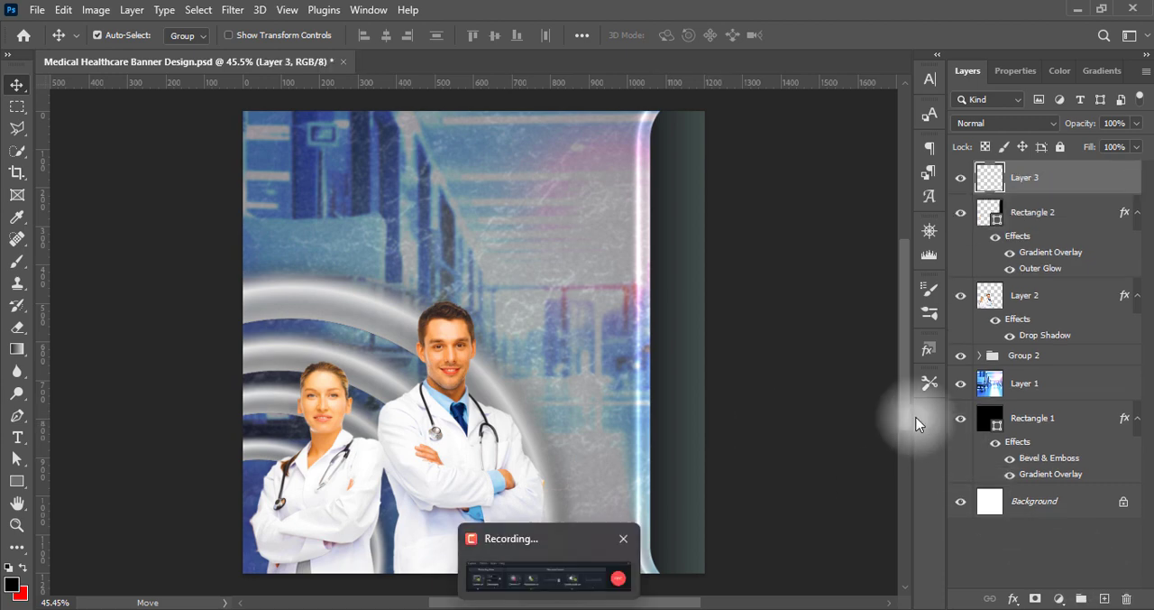
{"action": "left_click", "coordinate": [17, 481]}
{"action": "left_click", "coordinate": [72, 482]}
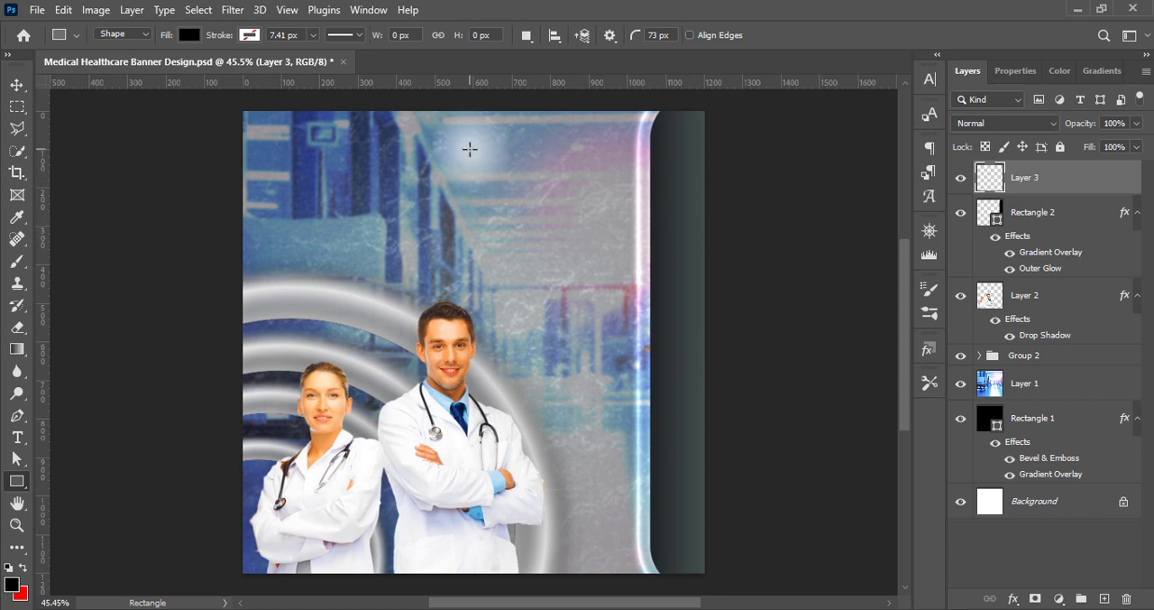
{"action": "left_click_drag", "start_coordinate": [469, 149], "coordinate": [637, 247]}
{"action": "left_click", "coordinate": [16, 84]}
{"action": "left_click_drag", "start_coordinate": [562, 202], "coordinate": [622, 193]}
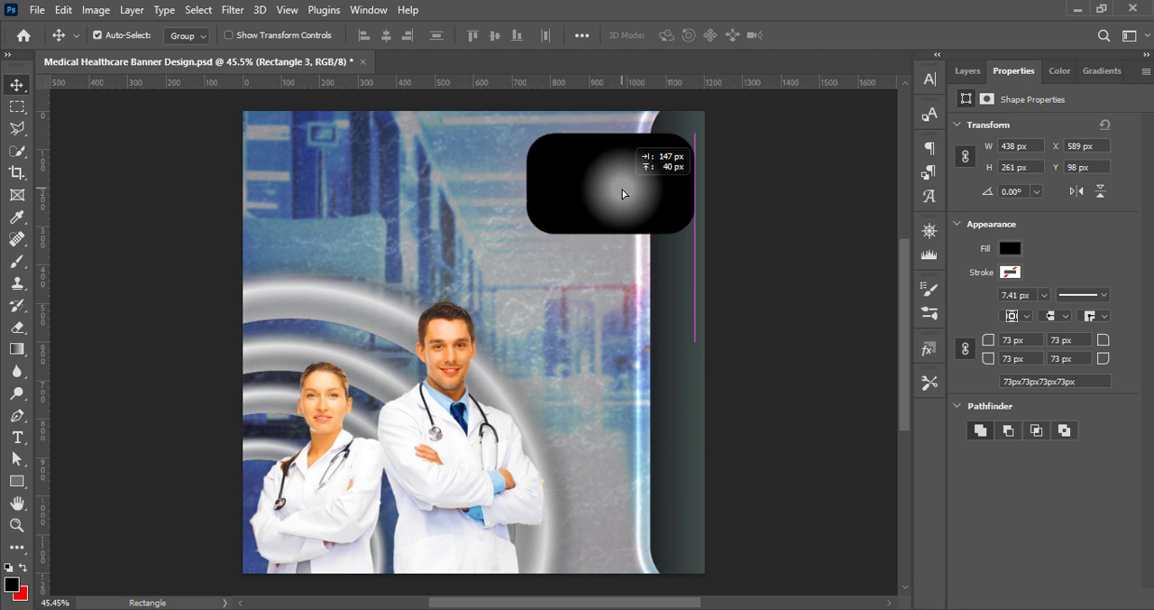
{"action": "left_click", "coordinate": [968, 70]}
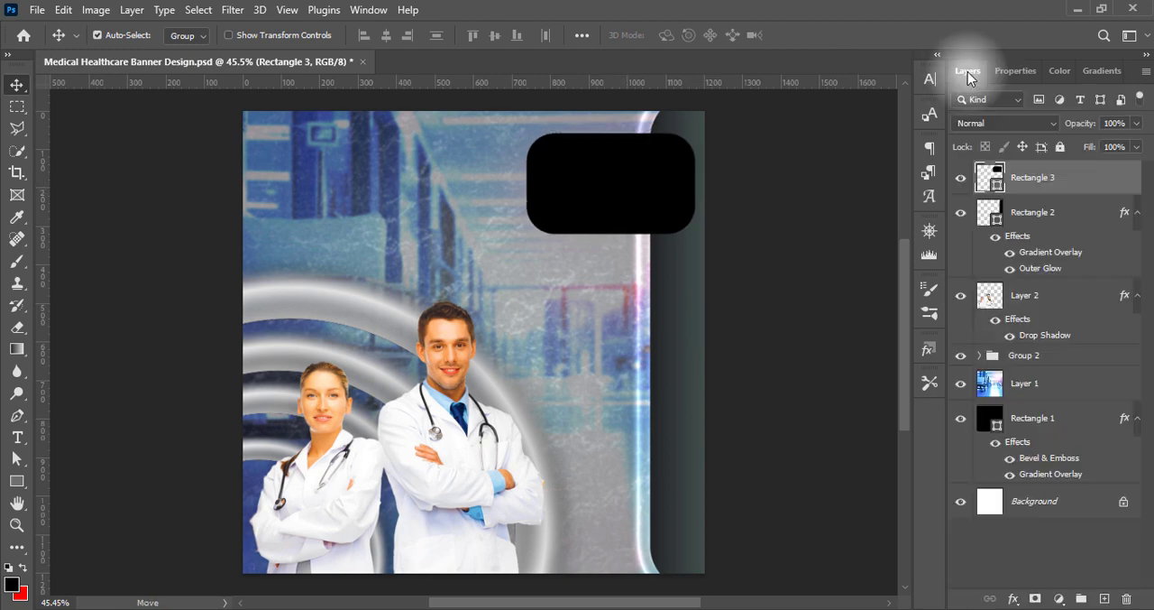
Add an outer glow to the small rounded rectangle and set the glow colour to white
{"action": "right_click", "coordinate": [990, 180]}
{"action": "left_click", "coordinate": [990, 182]}
{"action": "left_click_drag", "start_coordinate": [357, 64], "coordinate": [1108, 66]}
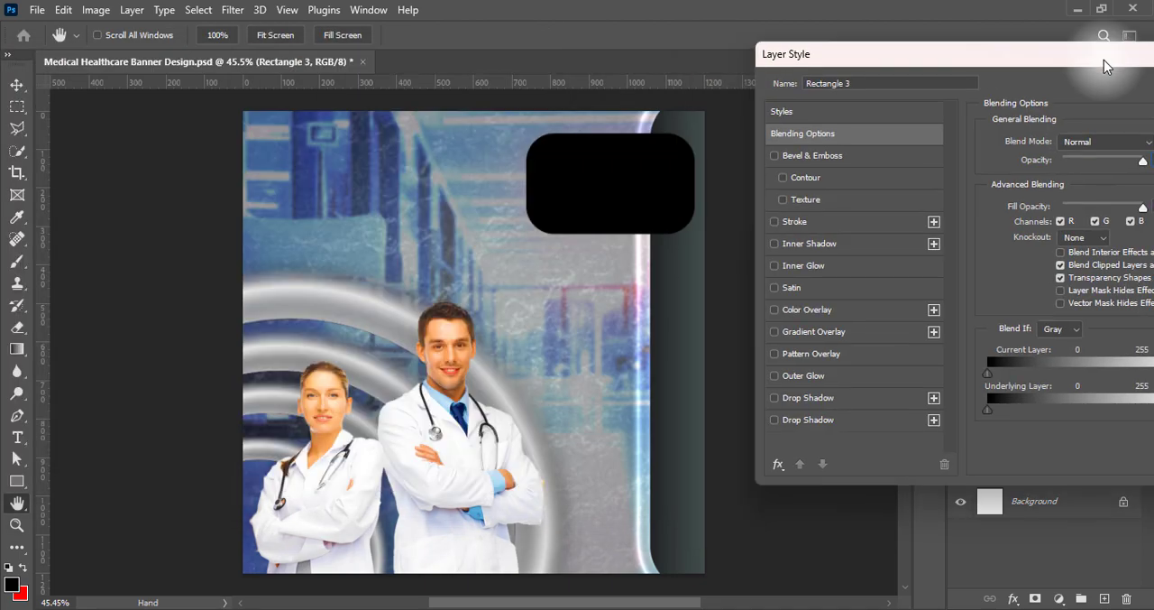
{"action": "left_click", "coordinate": [774, 375]}
{"action": "left_click_drag", "start_coordinate": [1018, 63], "coordinate": [955, 51]}
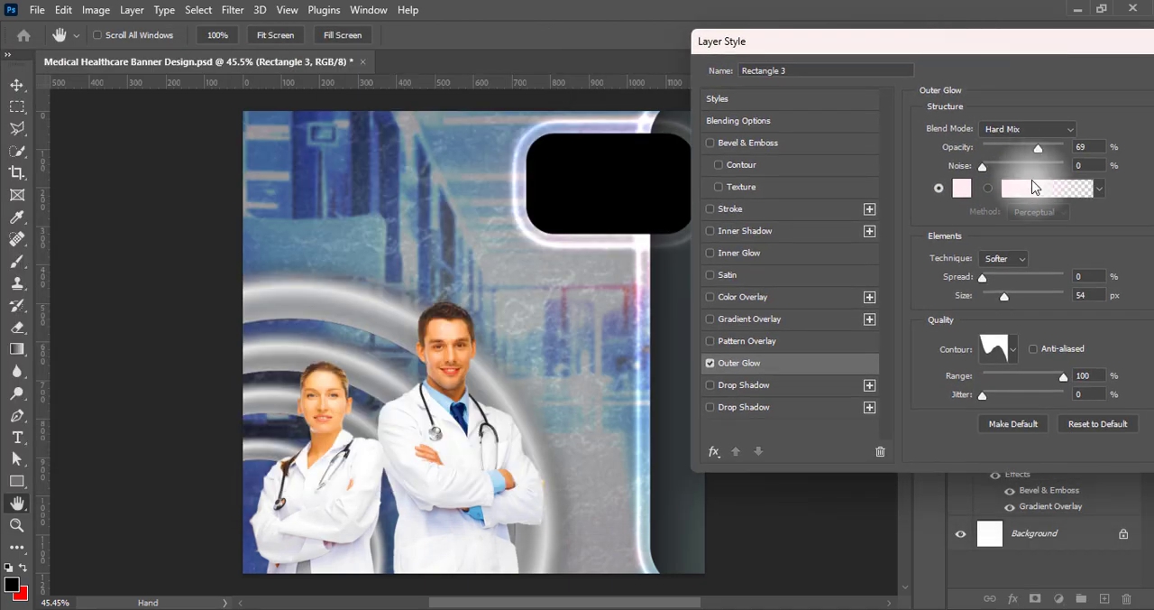
{"action": "left_click", "coordinate": [961, 188]}
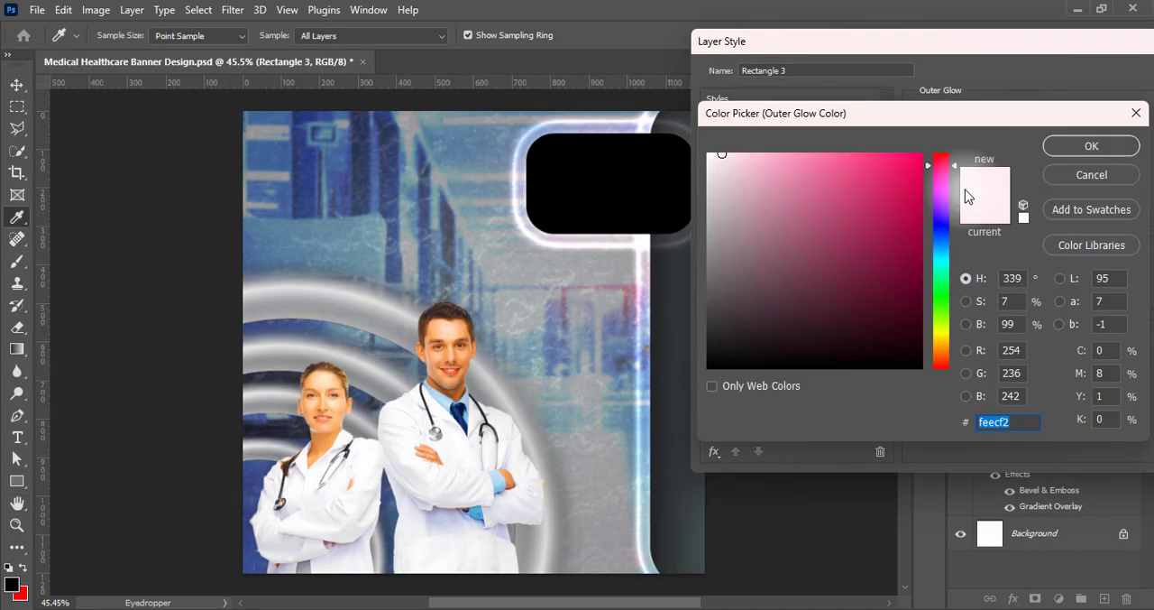
{"action": "left_click_drag", "start_coordinate": [748, 201], "coordinate": [680, 112]}
{"action": "left_click", "coordinate": [1096, 147]}
Set the outer glow's size to 21 px and its opacity to 75%, and apply the layer style
{"action": "left_click", "coordinate": [1032, 349]}
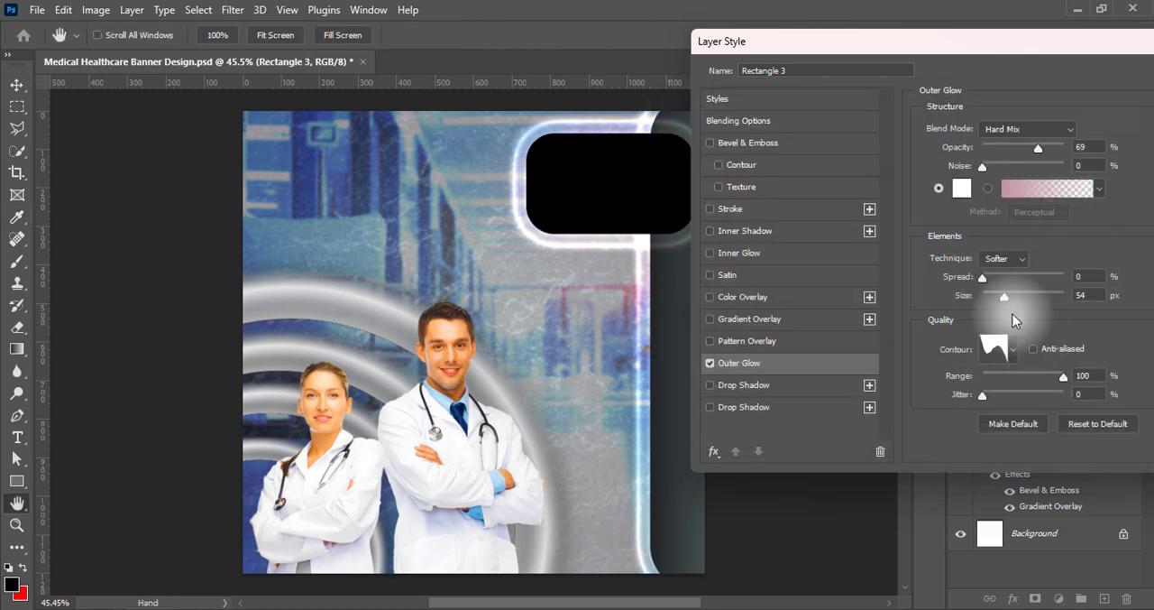
{"action": "left_click_drag", "start_coordinate": [1006, 300], "coordinate": [995, 295]}
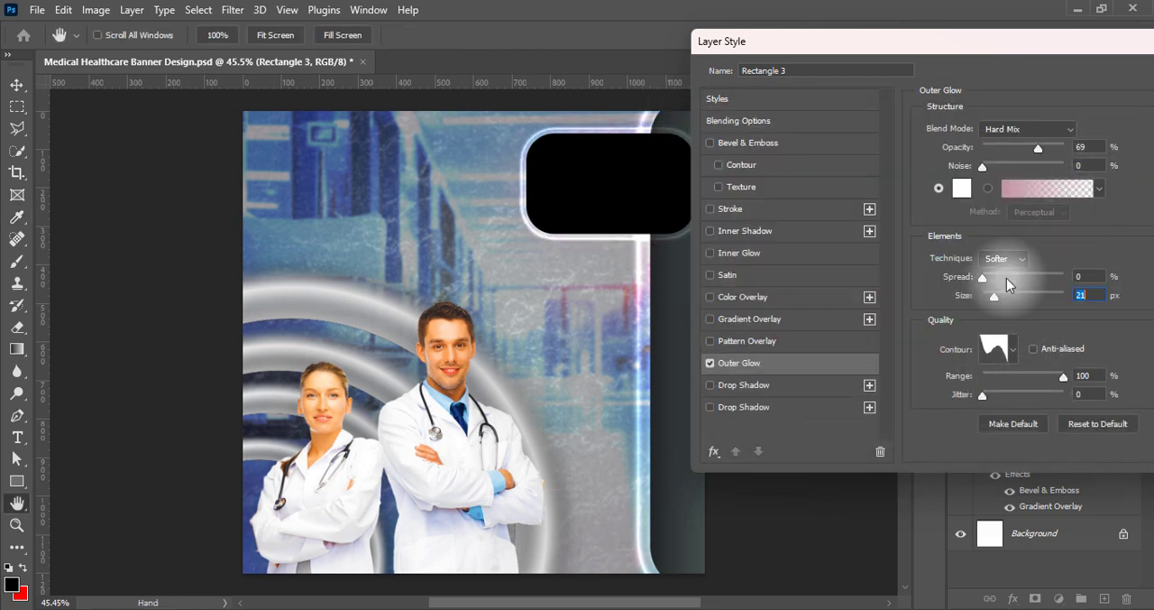
{"action": "double_click", "coordinate": [1089, 149]}
{"action": "type", "text": "75"}
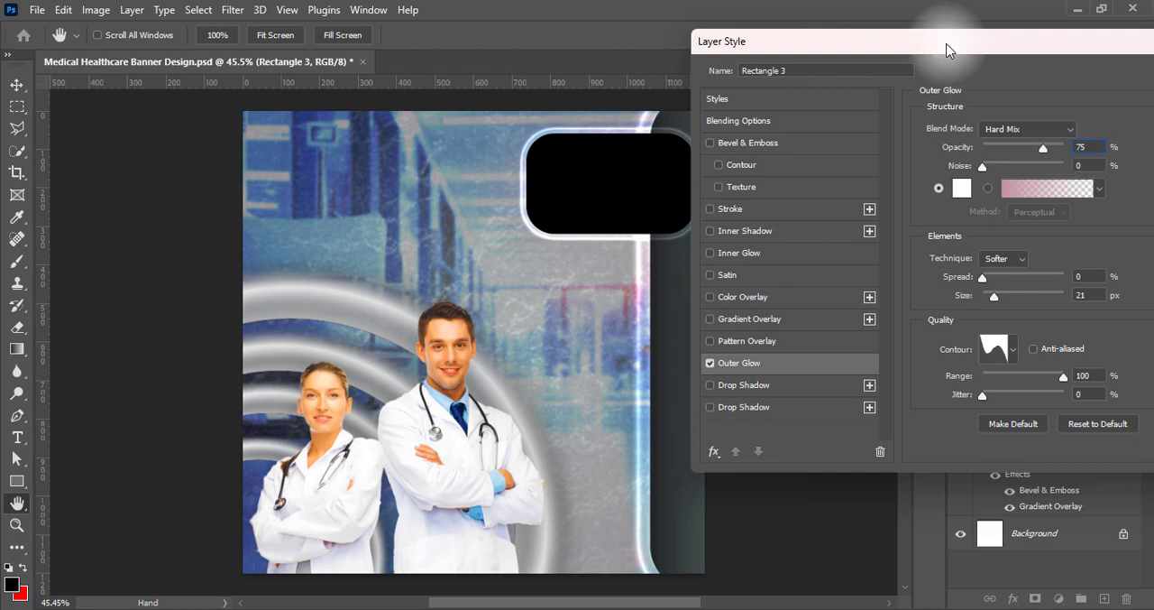
{"action": "left_click", "coordinate": [1125, 79]}
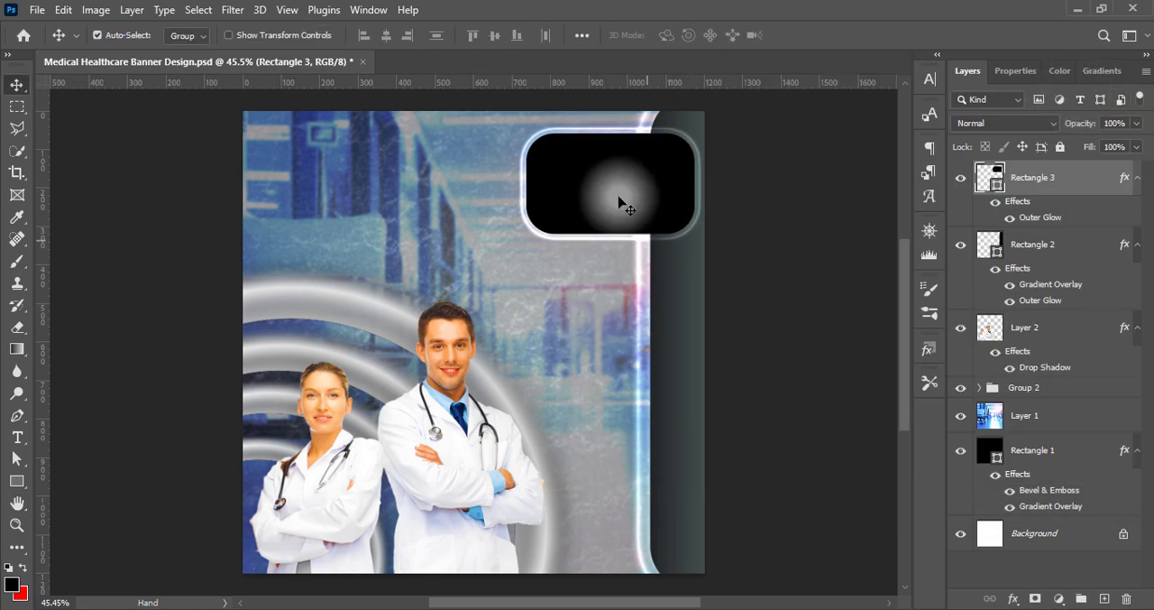
Duplicate the glowing rounded rectangle directly below the original, and scale the pair to about 96%, placed slightly lower over the tall bar
{"action": "left_click_drag", "start_coordinate": [622, 203], "coordinate": [625, 322]}
{"action": "left_click", "coordinate": [626, 219]}
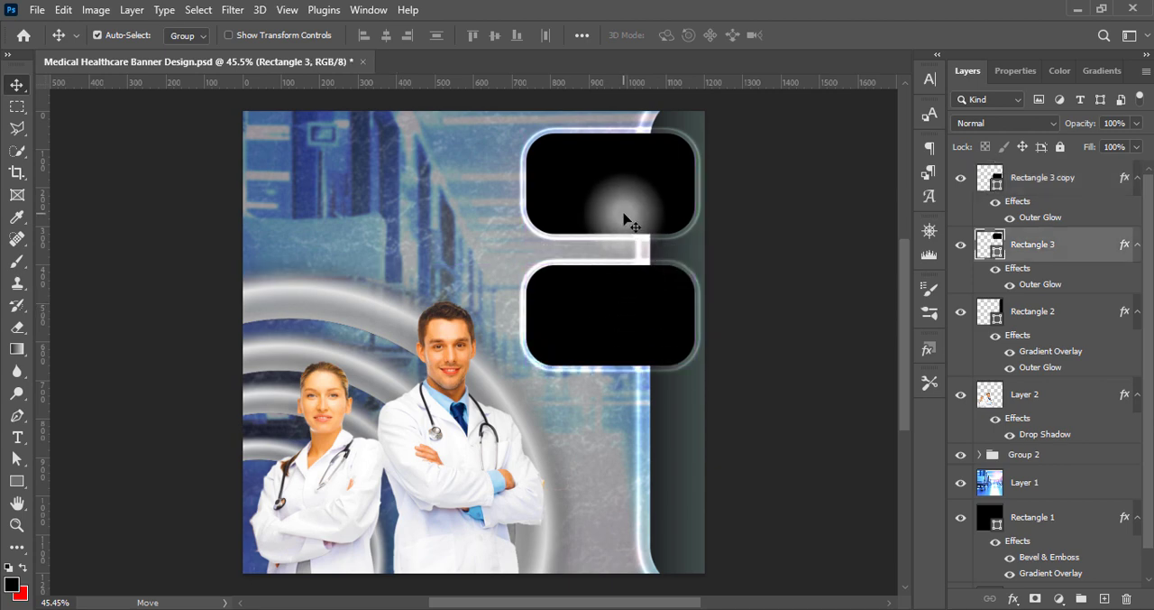
{"action": "left_click", "coordinate": [610, 311], "text": "shift"}
{"action": "key", "text": "ctrl+t"}
{"action": "left_click_drag", "start_coordinate": [529, 363], "coordinate": [536, 358]}
{"action": "left_click_drag", "start_coordinate": [629, 202], "coordinate": [628, 226]}
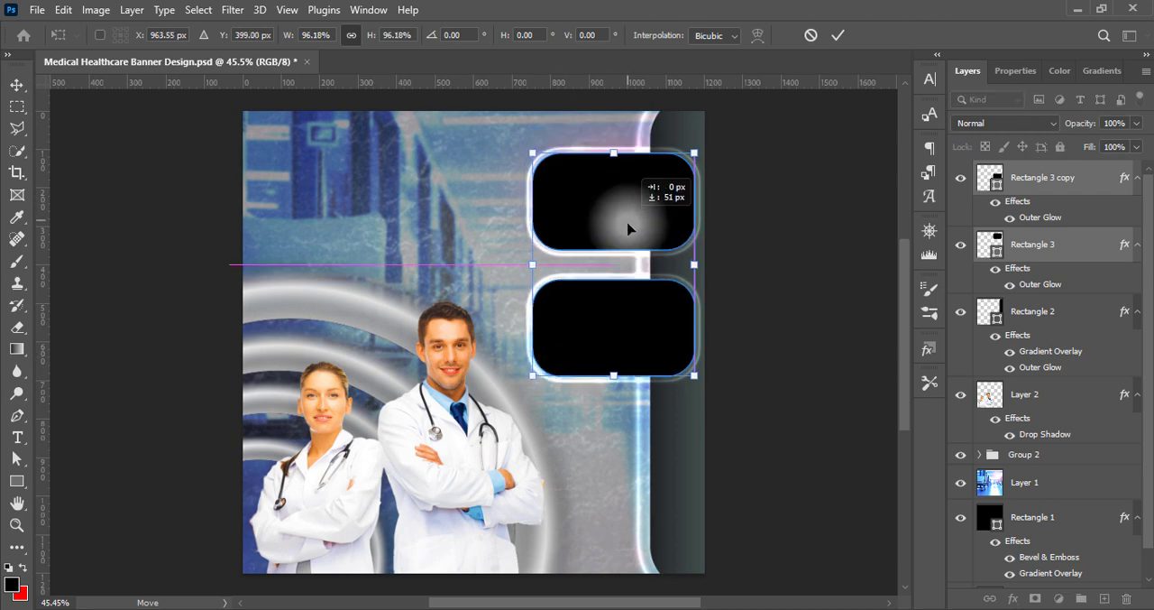
{"action": "key", "text": "Return"}
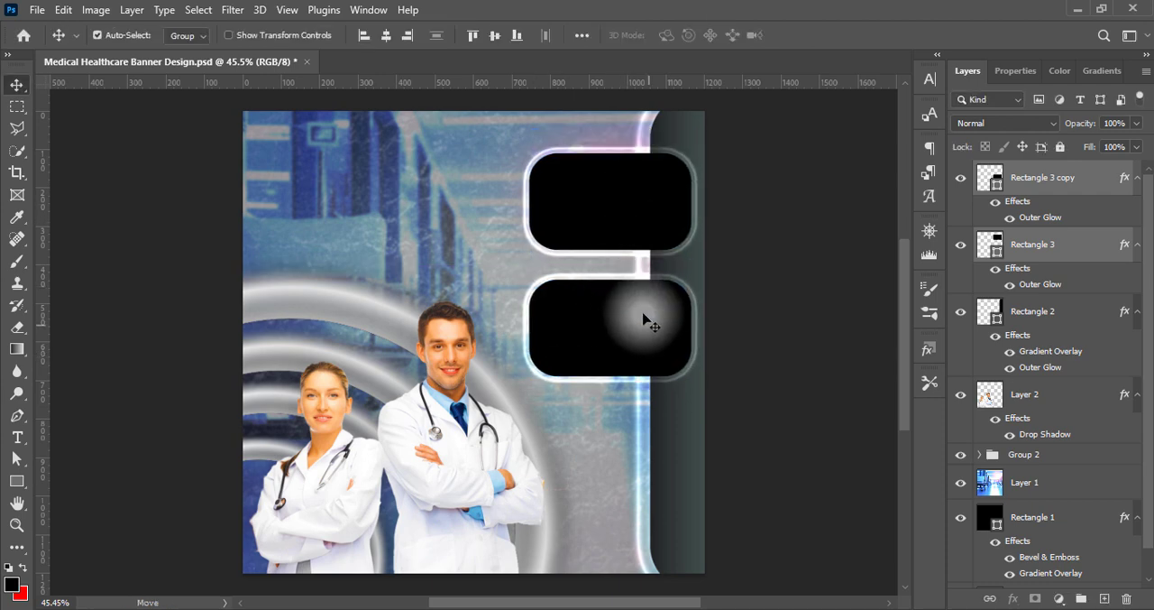
Nudge both rounded rectangles slightly upward together and deselect them
{"action": "key", "text": "Up"}
{"action": "key", "text": "Up"}
{"action": "key", "text": "Up"}
{"action": "key", "text": "Up"}
{"action": "key", "text": "Up"}
{"action": "key", "text": "Up"}
{"action": "key", "text": "Up"}
{"action": "key", "text": "Up"}
{"action": "key", "text": "Up"}
{"action": "key", "text": "Up"}
{"action": "key", "text": "Up"}
{"action": "key", "text": "Up"}
{"action": "key", "text": "Up"}
{"action": "key", "text": "Up"}
{"action": "key", "text": "Up"}
{"action": "key", "text": "Up"}
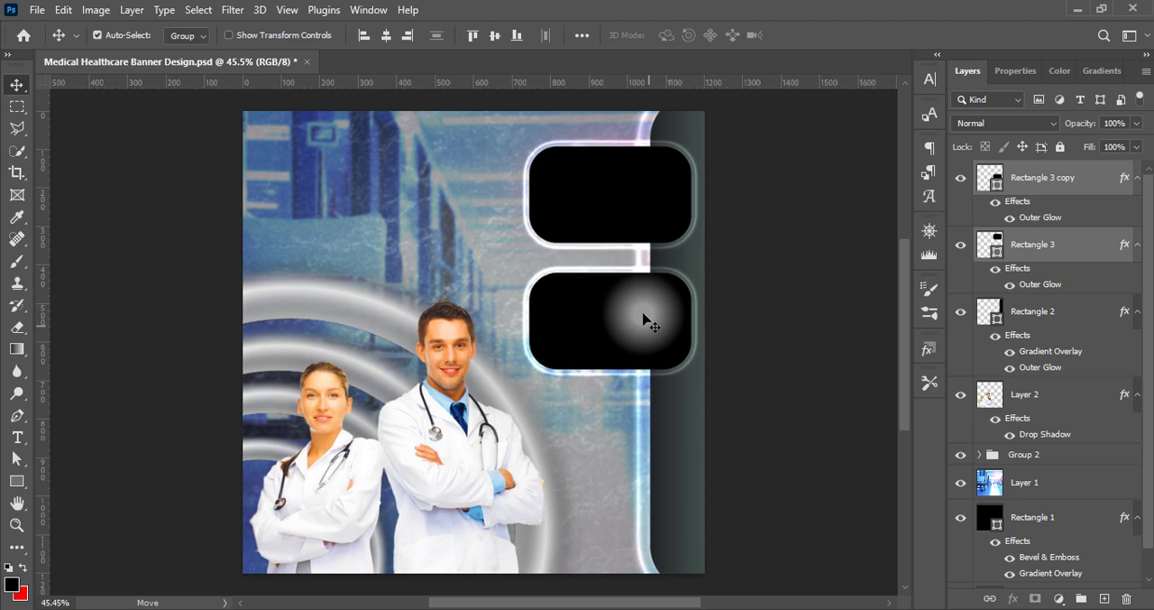
{"action": "key", "text": "Up"}
{"action": "key", "text": "Up"}
{"action": "key", "text": "Up"}
{"action": "key", "text": "Up"}
{"action": "key", "text": "Up"}
{"action": "key", "text": "Up"}
{"action": "key", "text": "Up"}
{"action": "key", "text": "Up"}
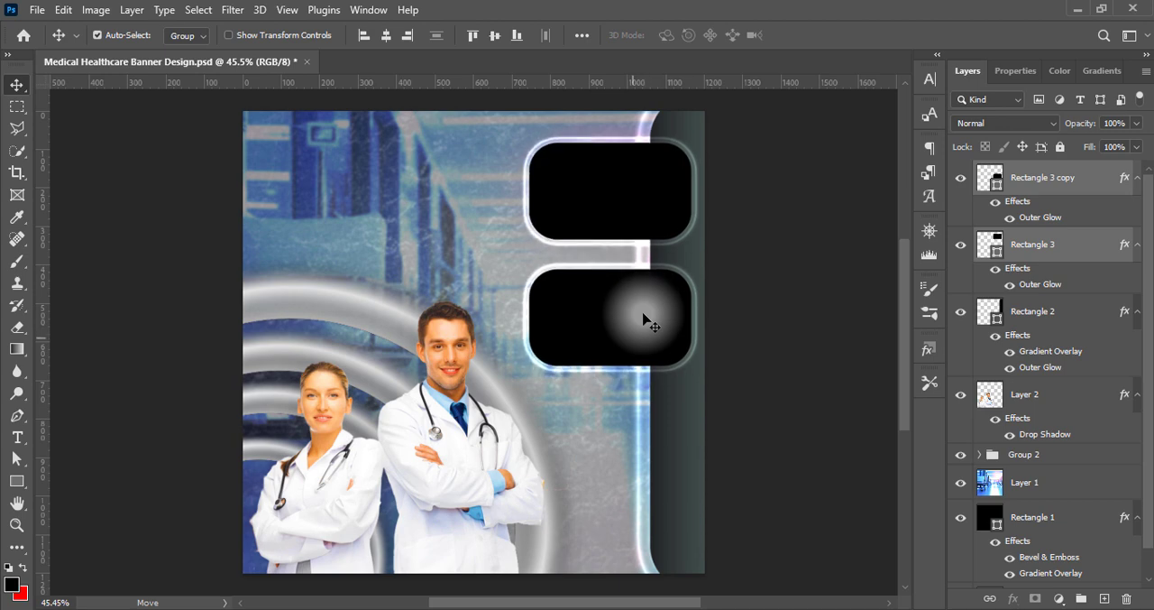
{"action": "key", "text": "Up"}
{"action": "key", "text": "Up"}
{"action": "key", "text": "Up"}
{"action": "key", "text": "Up"}
{"action": "key", "text": "Up"}
{"action": "key", "text": "Up"}
{"action": "key", "text": "Up"}
{"action": "key", "text": "Up"}
{"action": "key", "text": "Up"}
{"action": "key", "text": "Up"}
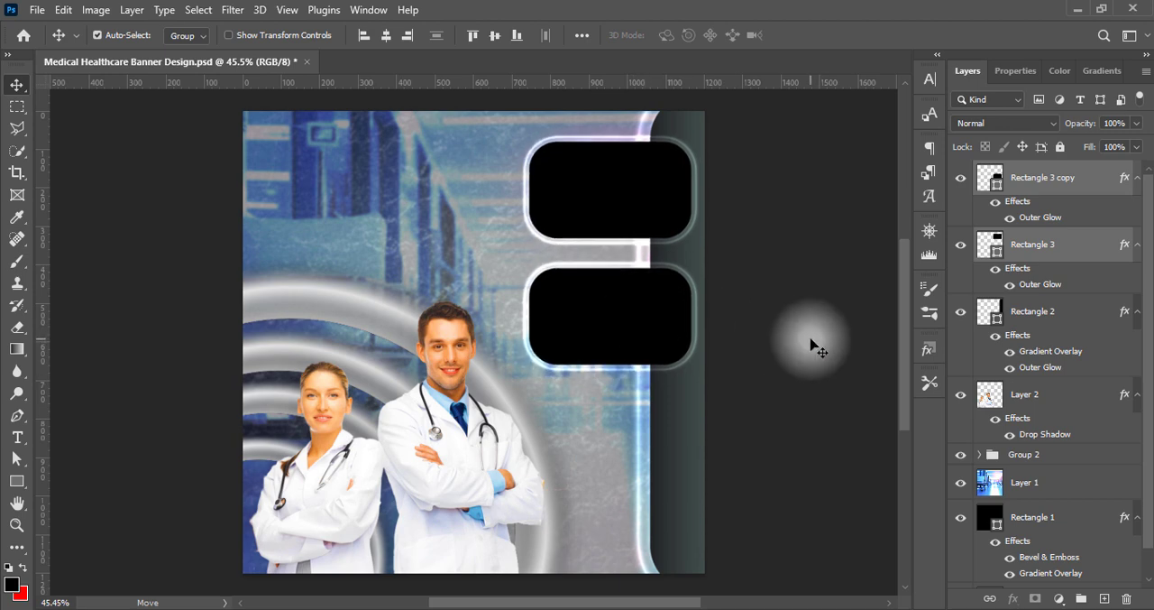
{"action": "left_click", "coordinate": [811, 341]}
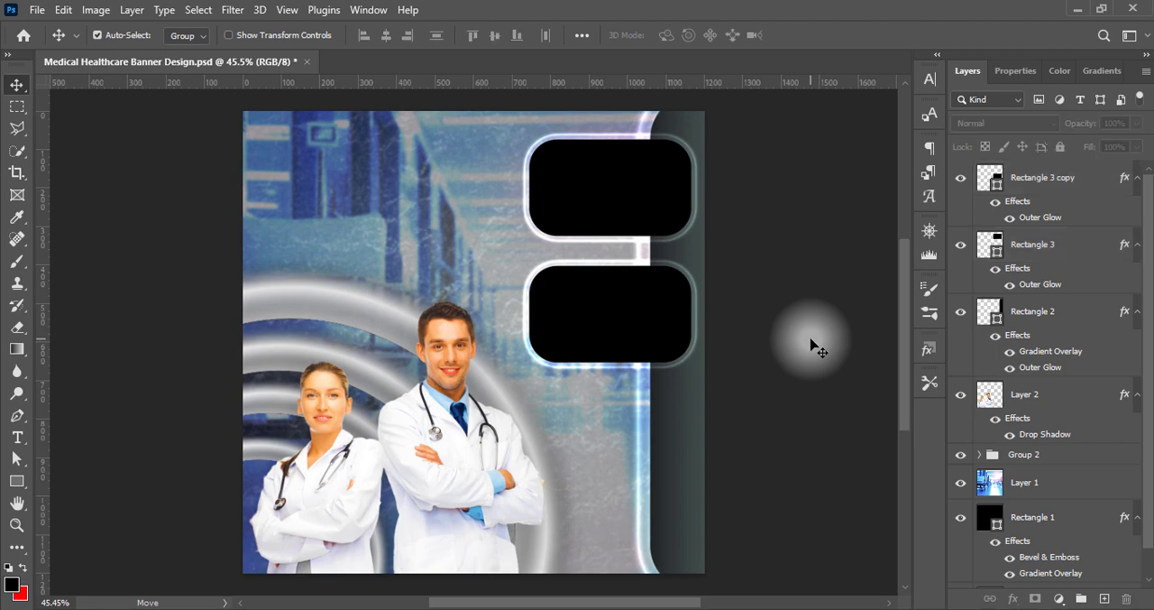
Add a drop shadow to the upper rounded rectangle with 60% opacity and a size of 51 px
{"action": "left_click", "coordinate": [647, 204]}
{"action": "right_click", "coordinate": [989, 242]}
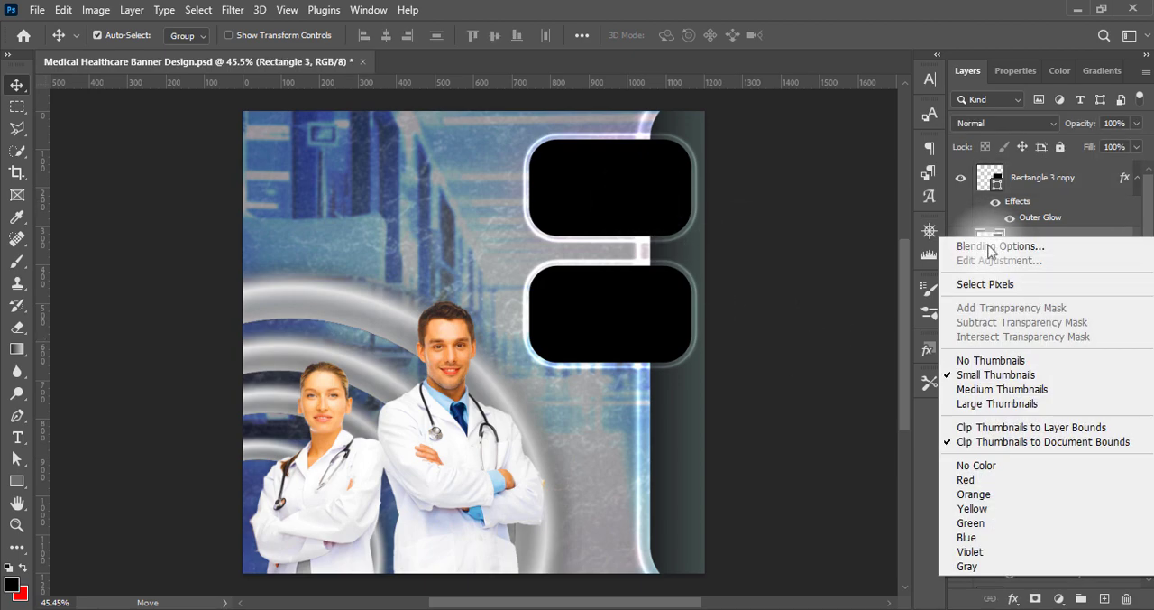
{"action": "left_click", "coordinate": [990, 246]}
{"action": "left_click_drag", "start_coordinate": [631, 49], "coordinate": [892, 24]}
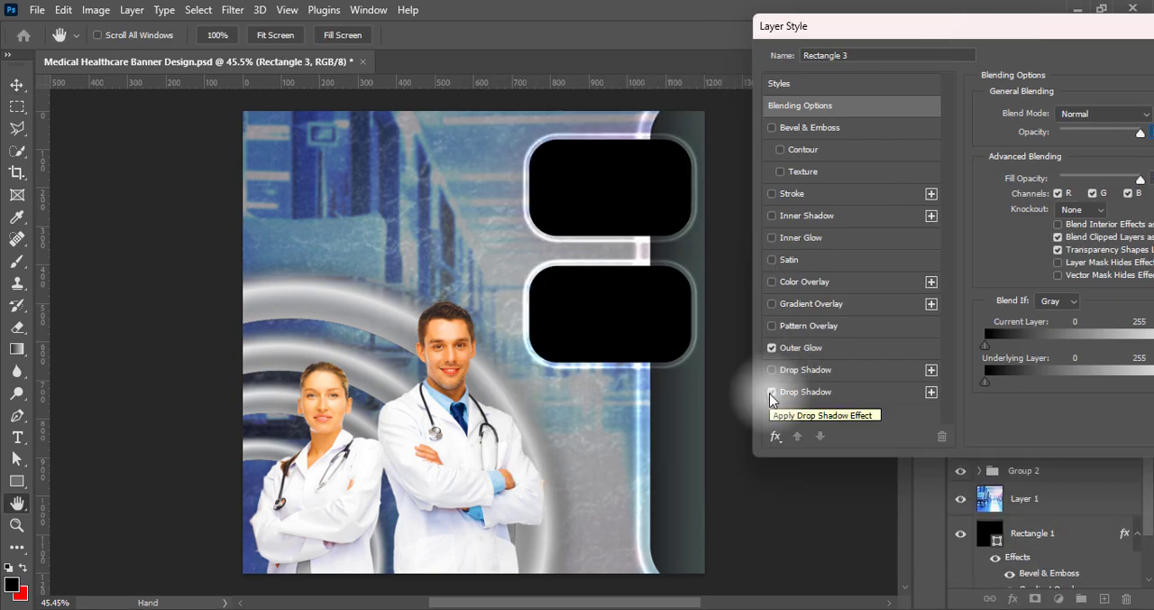
{"action": "left_click", "coordinate": [771, 392]}
{"action": "left_click_drag", "start_coordinate": [992, 27], "coordinate": [911, 14]}
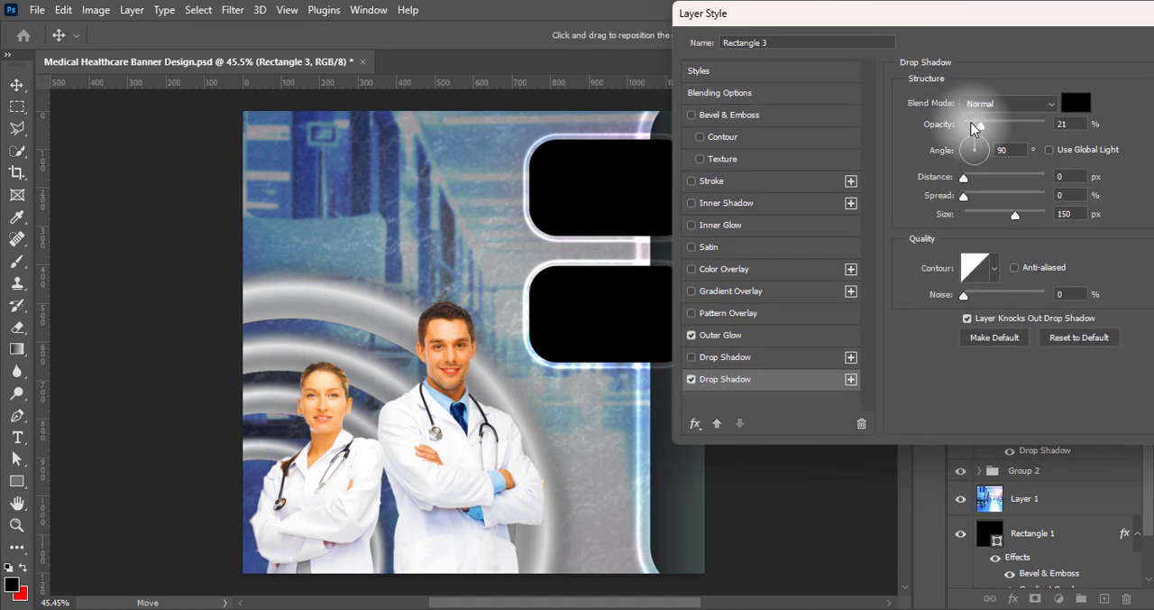
{"action": "left_click_drag", "start_coordinate": [990, 131], "coordinate": [998, 126]}
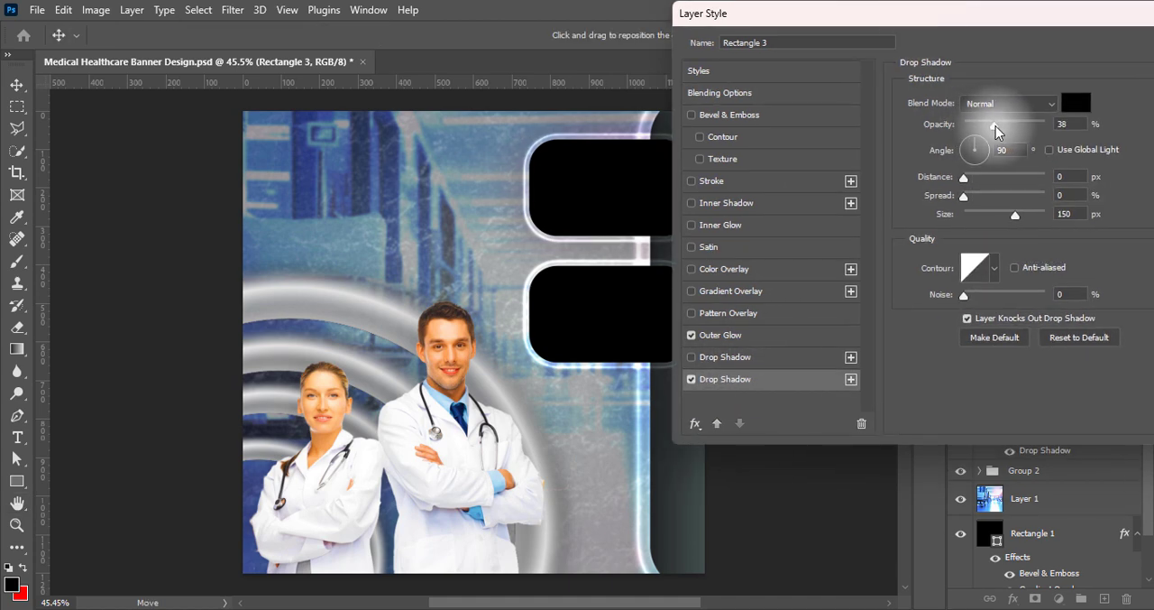
{"action": "left_click_drag", "start_coordinate": [1015, 214], "coordinate": [973, 217]}
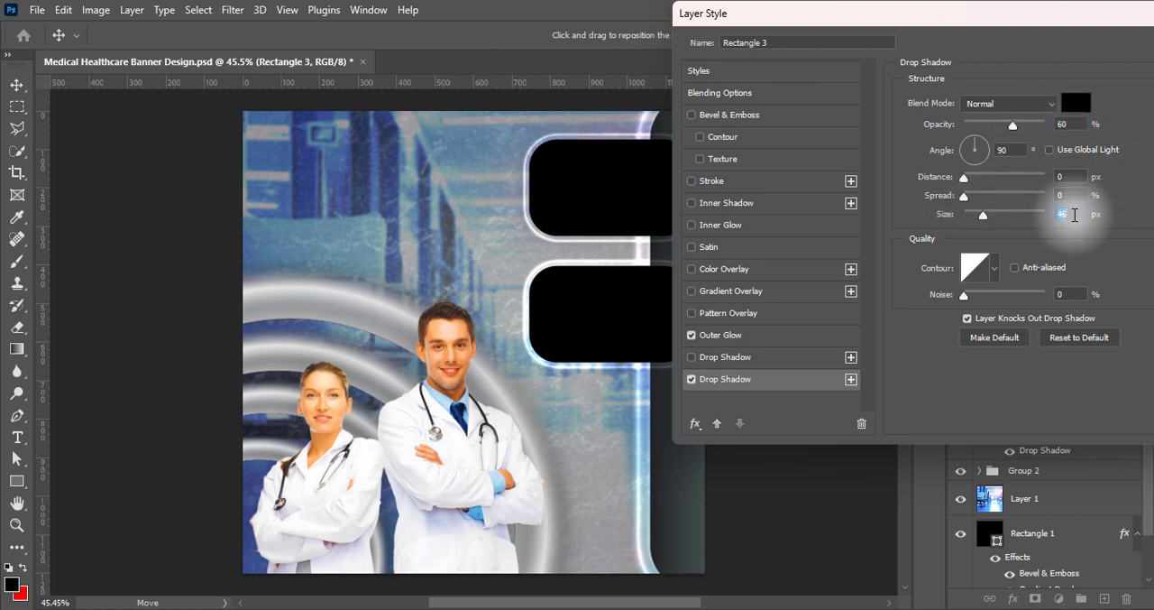
{"action": "left_click", "coordinate": [1055, 214]}
{"action": "type", "text": "50"}
{"action": "left_click_drag", "start_coordinate": [960, 18], "coordinate": [786, 18]}
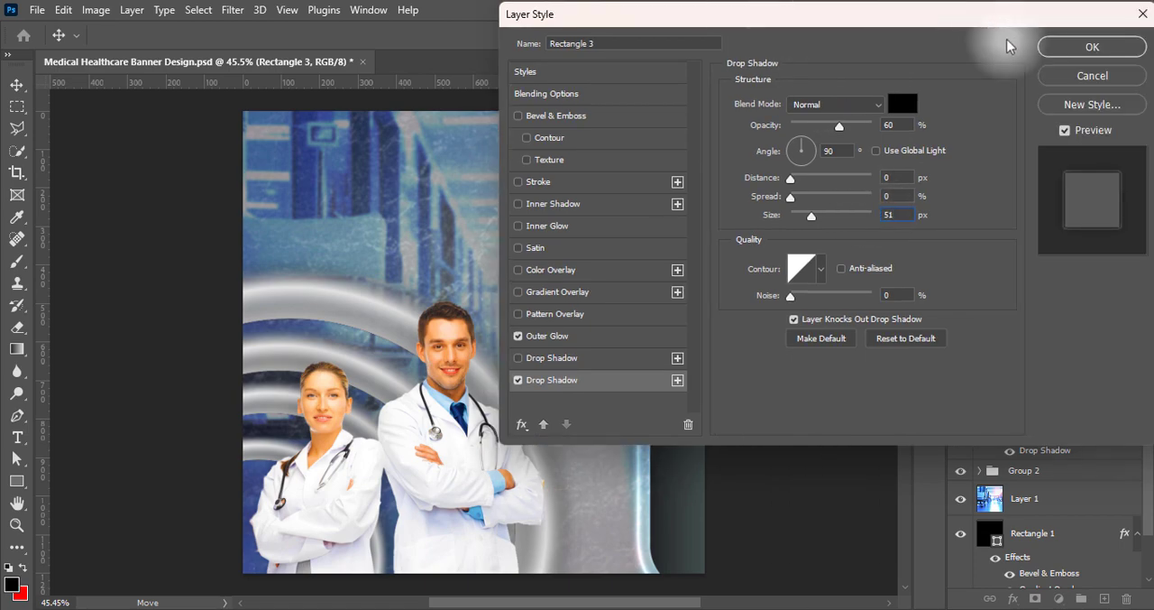
{"action": "left_click", "coordinate": [1090, 46]}
Add a drop shadow with 60% opacity and a reduced size to the lower rounded rectangle, and save the document
{"action": "double_click", "coordinate": [992, 177]}
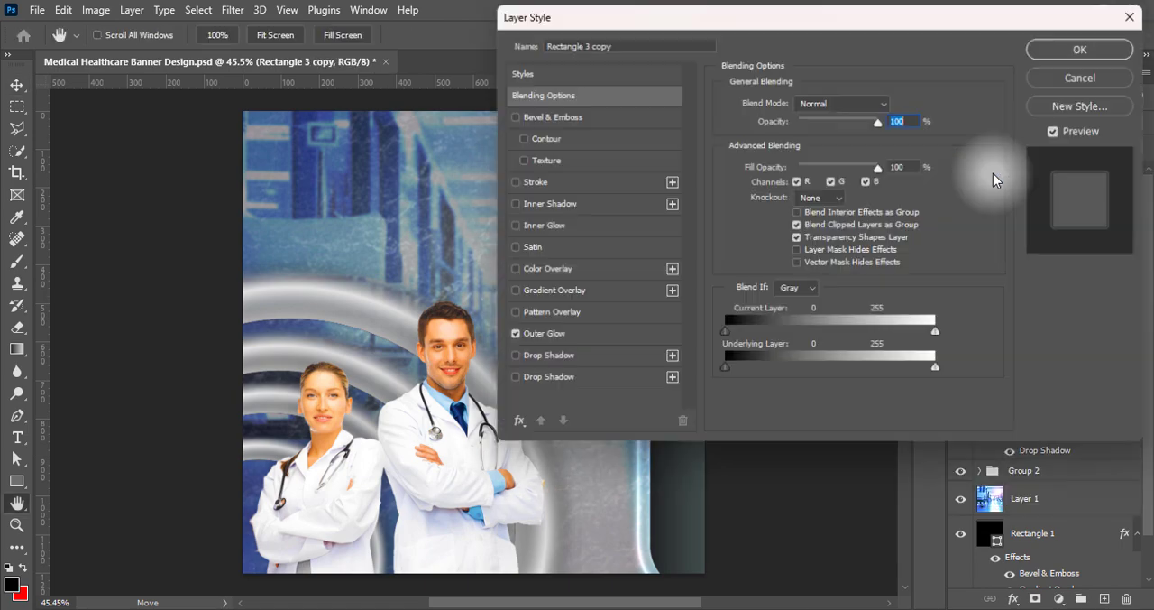
{"action": "left_click", "coordinate": [541, 380]}
{"action": "left_click_drag", "start_coordinate": [848, 18], "coordinate": [1050, 17]}
{"action": "left_click", "coordinate": [1064, 125]}
{"action": "type", "text": "6"}
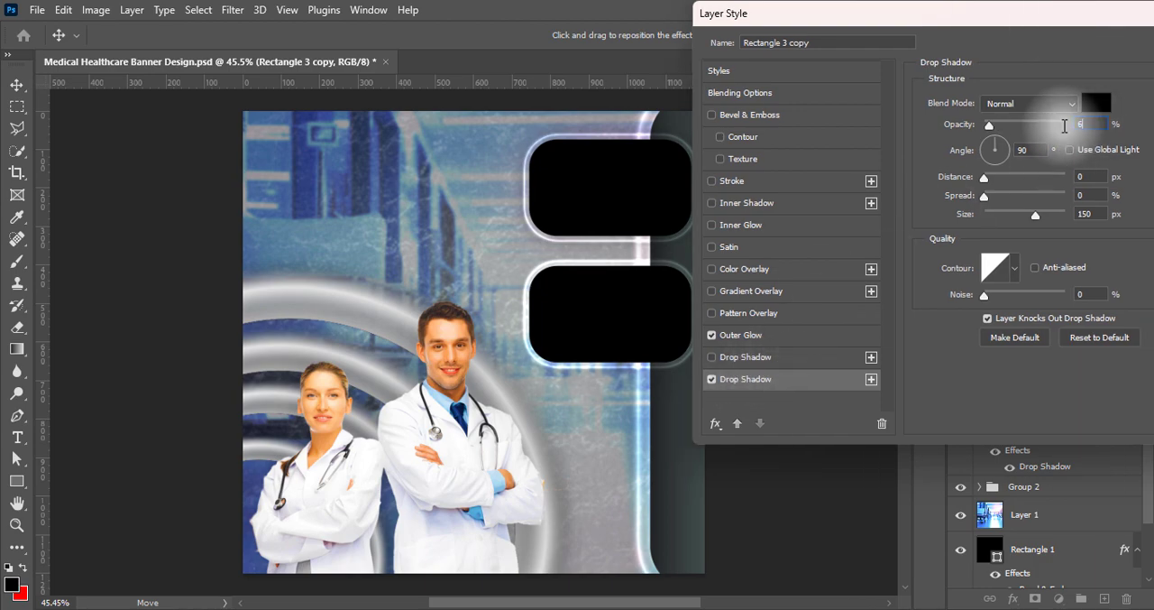
{"action": "type", "text": "0"}
{"action": "double_click", "coordinate": [1093, 214]}
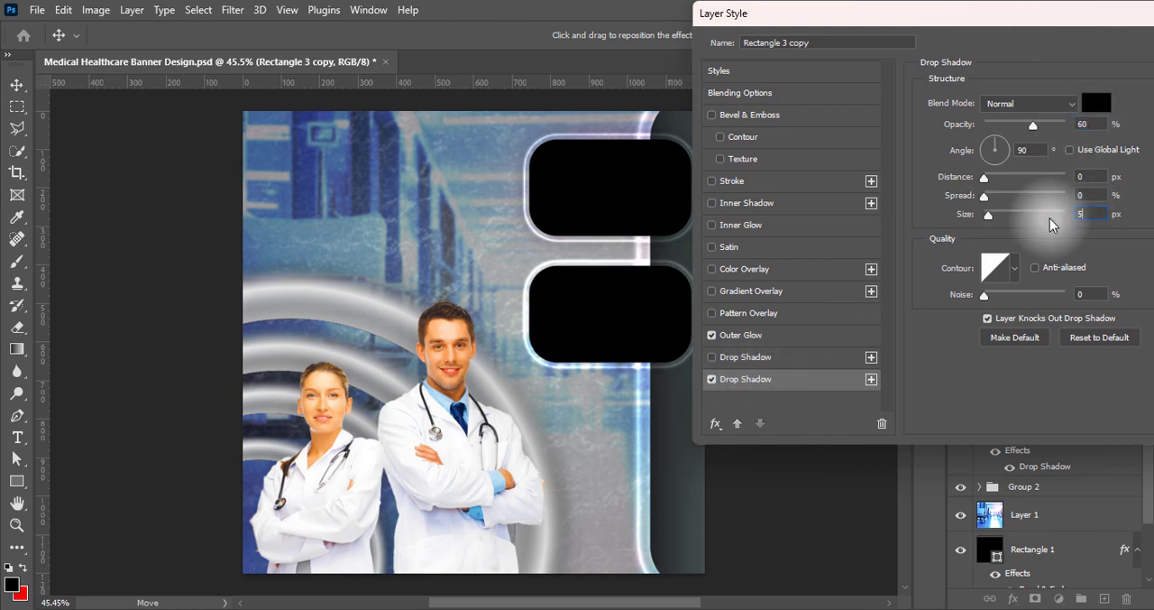
{"action": "key", "text": "Return"}
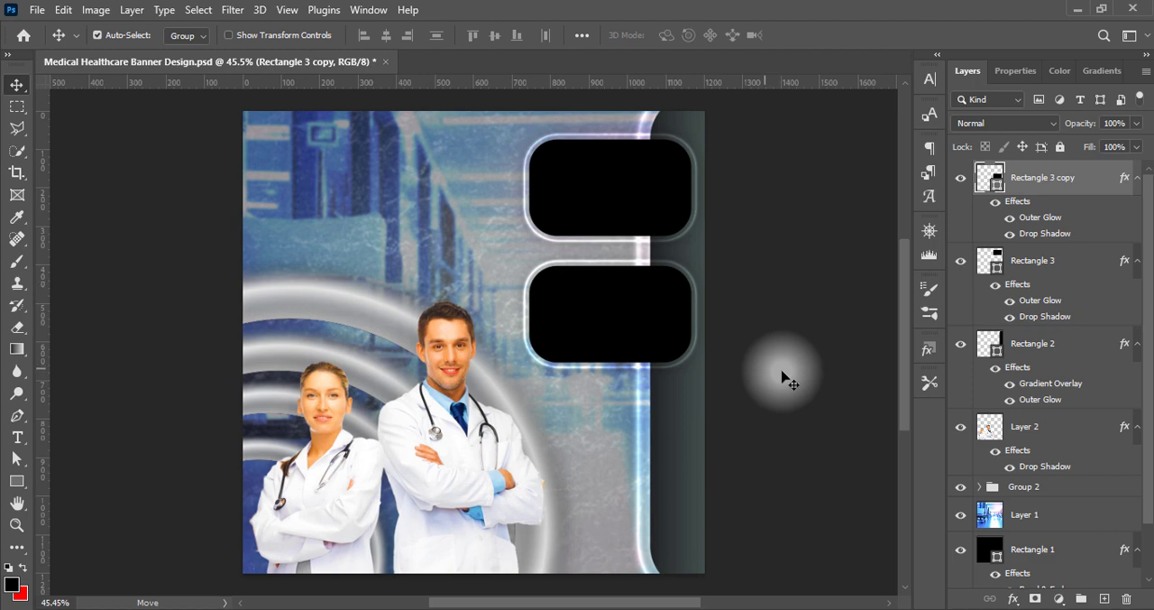
{"action": "key", "text": "ctrl+s"}
Paste the female doctor cutout over the upper rounded rectangle and move the lower rectangle farther down the bar
{"action": "key", "text": "ctrl+v"}
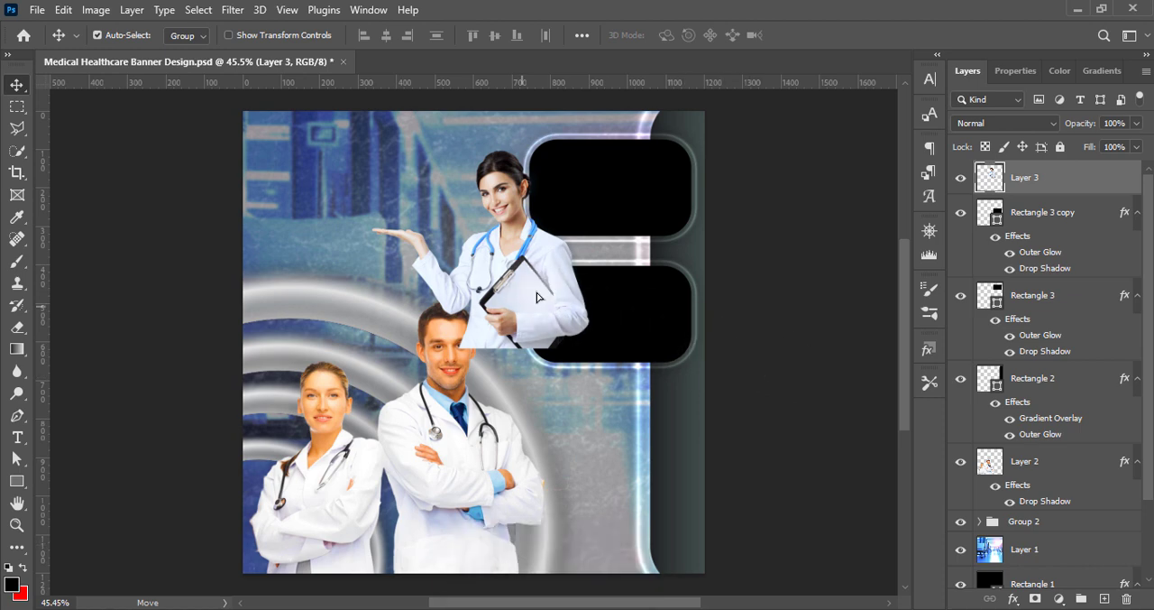
{"action": "left_click_drag", "start_coordinate": [520, 268], "coordinate": [620, 151]}
{"action": "left_click", "coordinate": [631, 334]}
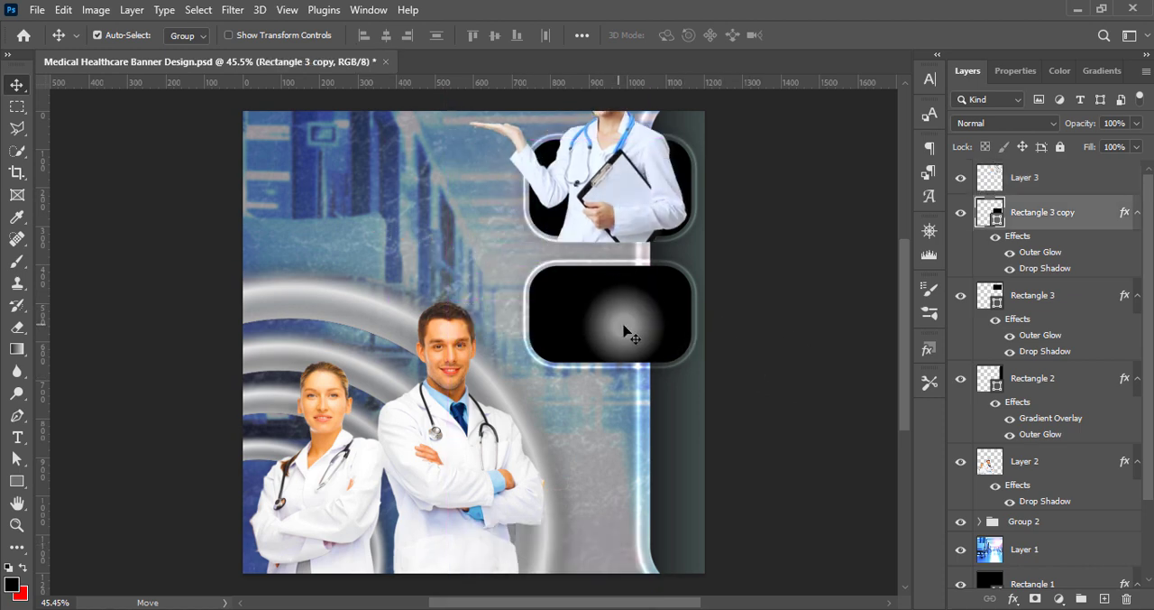
{"action": "key", "text": "shift+Down"}
{"action": "key", "text": "shift+Down"}
{"action": "key", "text": "shift+Down"}
{"action": "key", "text": "shift+Down"}
{"action": "key", "text": "shift+Down"}
{"action": "key", "text": "shift+Down"}
{"action": "key", "text": "shift+Down"}
{"action": "key", "text": "shift+Down"}
{"action": "key", "text": "shift+Down"}
{"action": "key", "text": "shift+Down"}
{"action": "key", "text": "shift+Down"}
{"action": "key", "text": "shift+Down"}
{"action": "key", "text": "shift+Down"}
{"action": "key", "text": "shift+Down"}
{"action": "key", "text": "shift+Down"}
{"action": "key", "text": "shift+Down"}
{"action": "key", "text": "shift+Down"}
{"action": "key", "text": "shift+Down"}
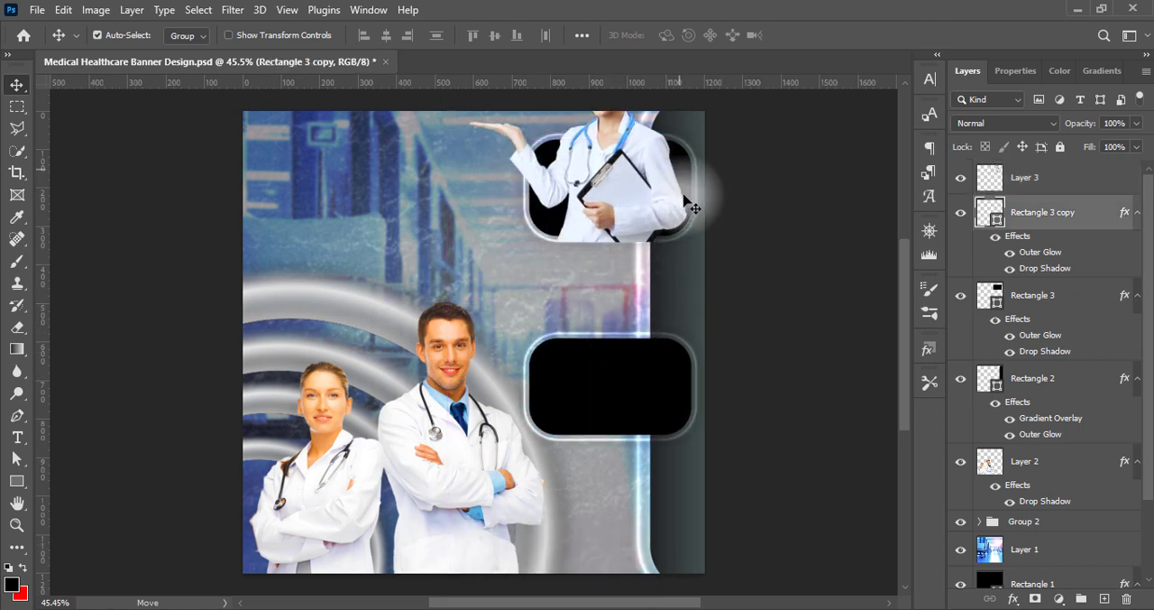
Move the upper rounded rectangle and the female doctor cutout down together until her head is inside the canvas
{"action": "left_click", "coordinate": [684, 171]}
{"action": "left_click", "coordinate": [626, 177], "text": "shift"}
{"action": "key", "text": "Down"}
{"action": "key", "text": "Down"}
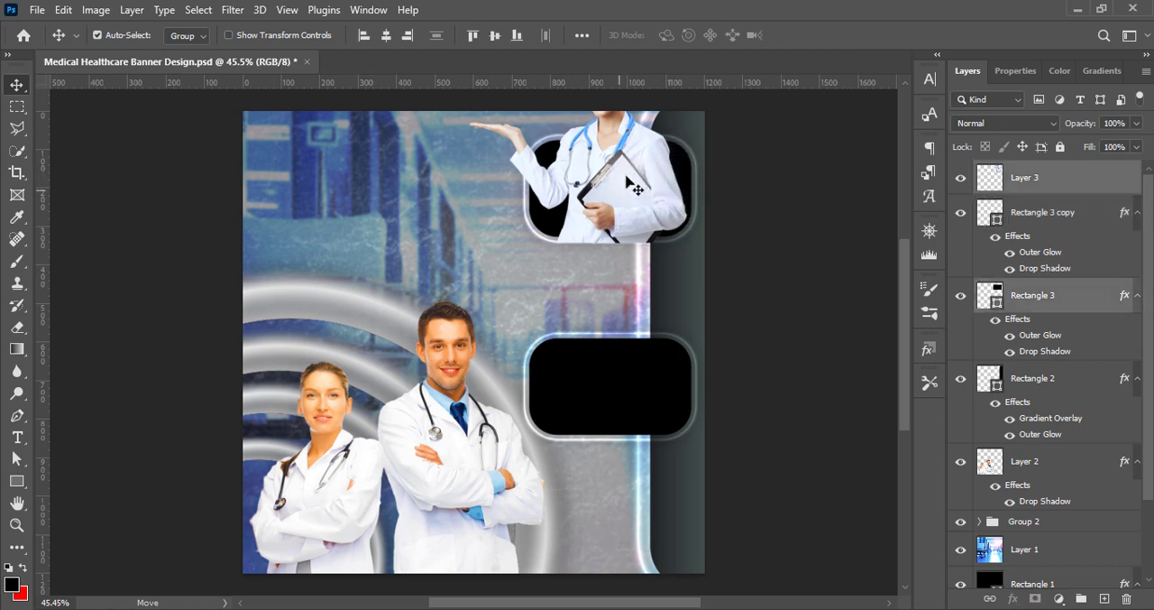
{"action": "key", "text": "shift+Down"}
{"action": "key", "text": "shift+Down"}
{"action": "key", "text": "shift+Down"}
{"action": "key", "text": "shift+Down"}
{"action": "key", "text": "shift+Down"}
{"action": "key", "text": "shift+Down"}
{"action": "key", "text": "shift+Down"}
{"action": "key", "text": "shift+Down"}
{"action": "key", "text": "shift+Down"}
{"action": "key", "text": "shift+Down"}
{"action": "key", "text": "shift+Down"}
{"action": "key", "text": "shift+Down"}
{"action": "key", "text": "shift+Down"}
{"action": "key", "text": "shift+Down"}
{"action": "key", "text": "shift+Down"}
{"action": "left_click", "coordinate": [763, 249]}
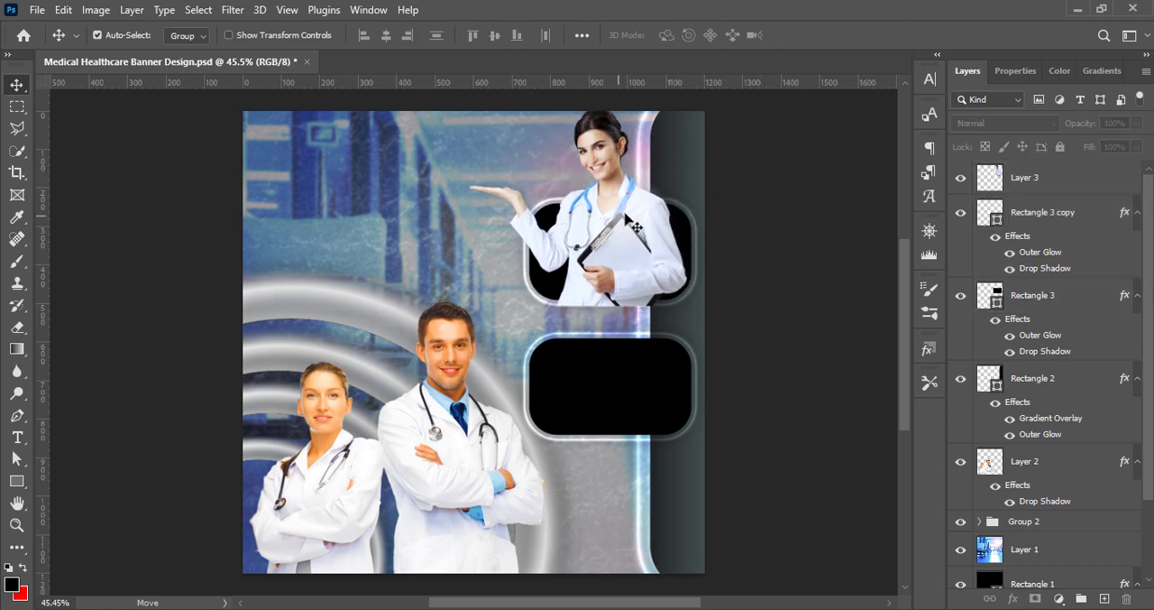
Scale the female doctor cutout to about 90% and position her within the upper rounded rectangle, near its right edge
{"action": "left_click", "coordinate": [637, 227]}
{"action": "key", "text": "ctrl+t"}
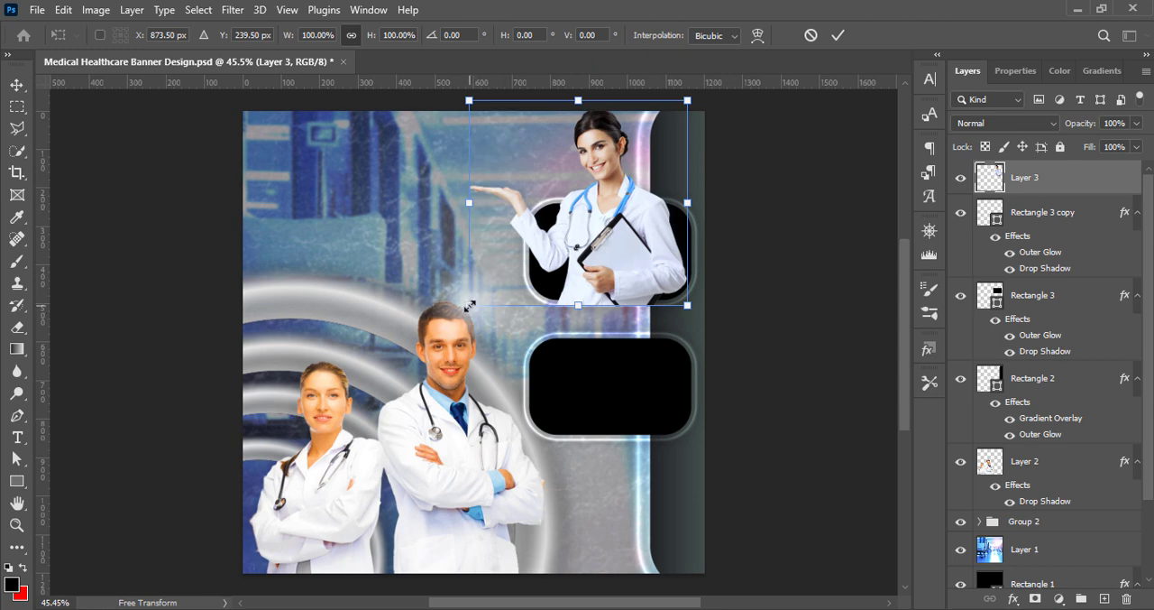
{"action": "left_click_drag", "start_coordinate": [470, 306], "coordinate": [493, 287]}
{"action": "left_click_drag", "start_coordinate": [630, 245], "coordinate": [620, 260]}
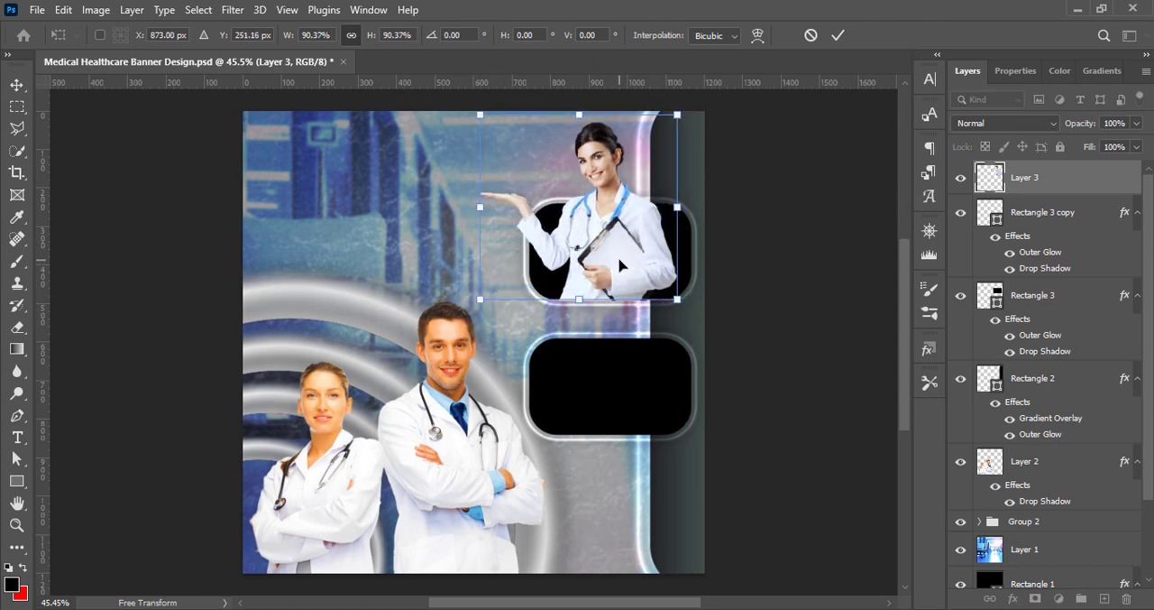
{"action": "left_click_drag", "start_coordinate": [622, 263], "coordinate": [635, 266]}
{"action": "key", "text": "Return"}
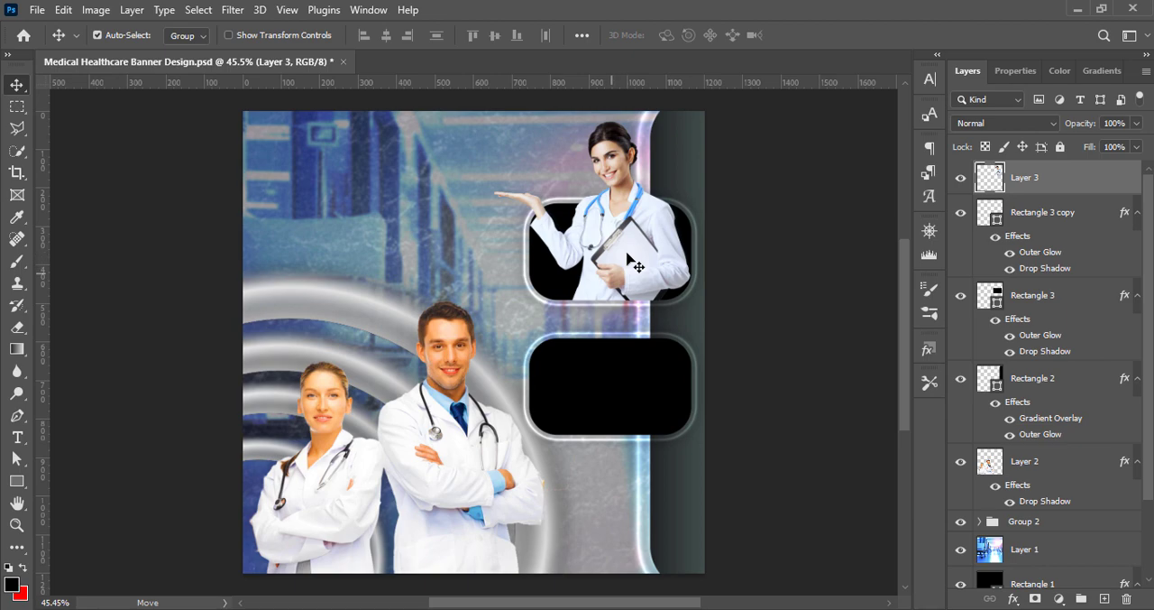
Increase the female doctor cutout's vibrance with a Vibrance adjustment
{"action": "left_click", "coordinate": [95, 9]}
{"action": "mouse_move", "coordinate": [152, 51]}
{"action": "left_click", "coordinate": [311, 122]}
{"action": "left_click_drag", "start_coordinate": [714, 104], "coordinate": [797, 109]}
{"action": "left_click", "coordinate": [848, 81]}
Apply a Levels adjustment with the Increase Contrast 1 preset to the upper female doctor cutout
{"action": "left_click", "coordinate": [95, 9]}
{"action": "mouse_move", "coordinate": [204, 65]}
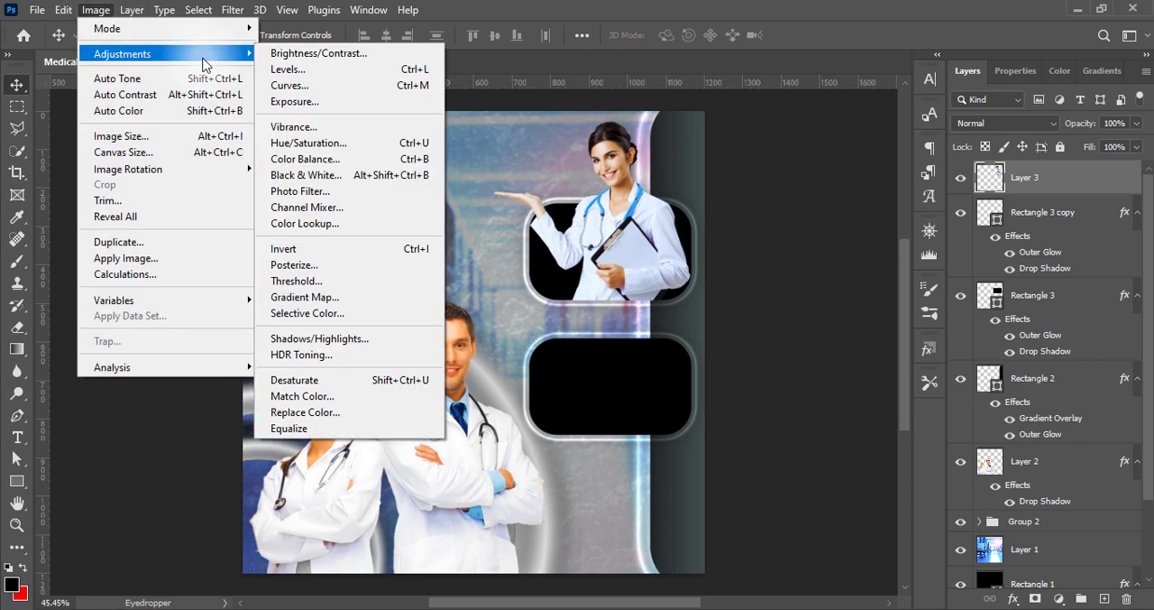
{"action": "left_click", "coordinate": [289, 70]}
{"action": "left_click", "coordinate": [785, 60]}
{"action": "left_click", "coordinate": [756, 157]}
{"action": "left_click", "coordinate": [766, 61]}
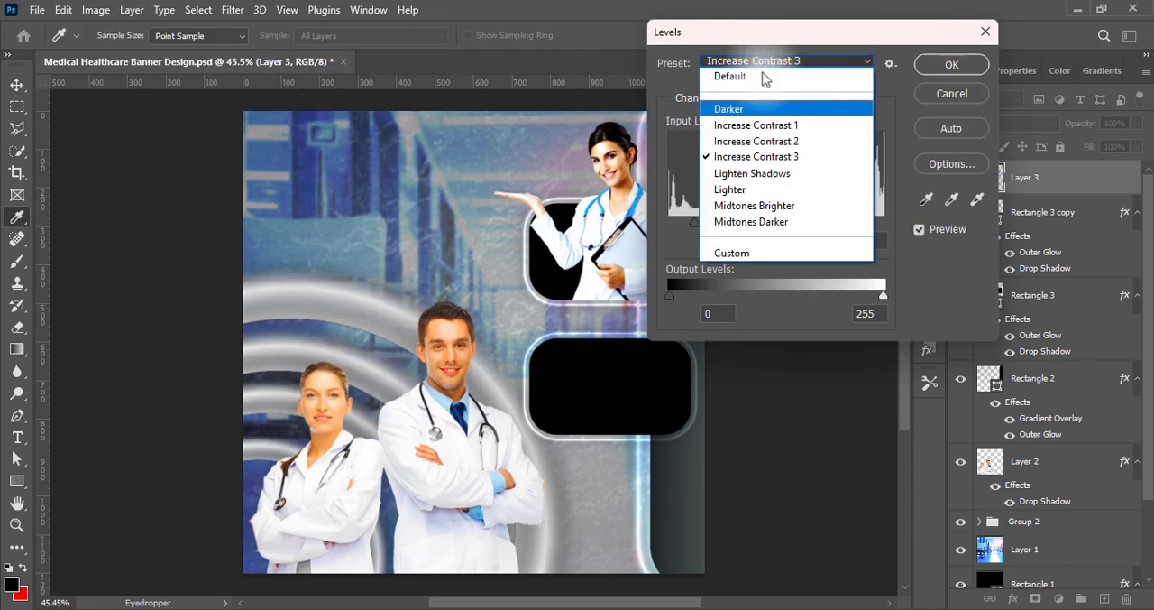
{"action": "left_click", "coordinate": [756, 125]}
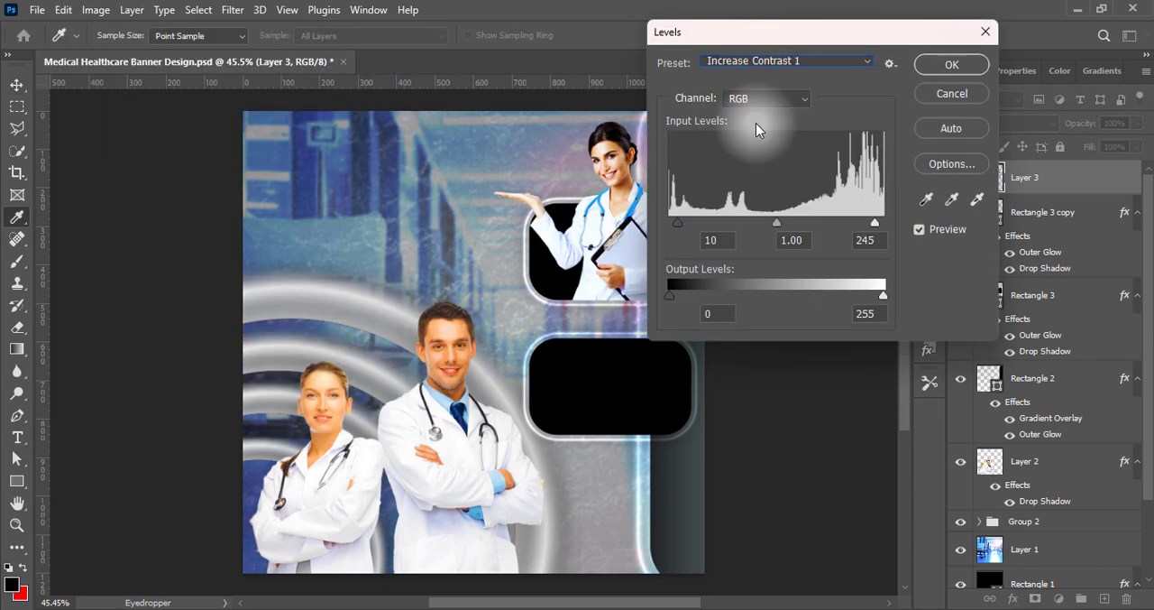
{"action": "left_click", "coordinate": [952, 64]}
Apply a Hue/Saturation preset to the upper female doctor cutout
{"action": "left_click", "coordinate": [95, 9]}
{"action": "mouse_move", "coordinate": [122, 54]}
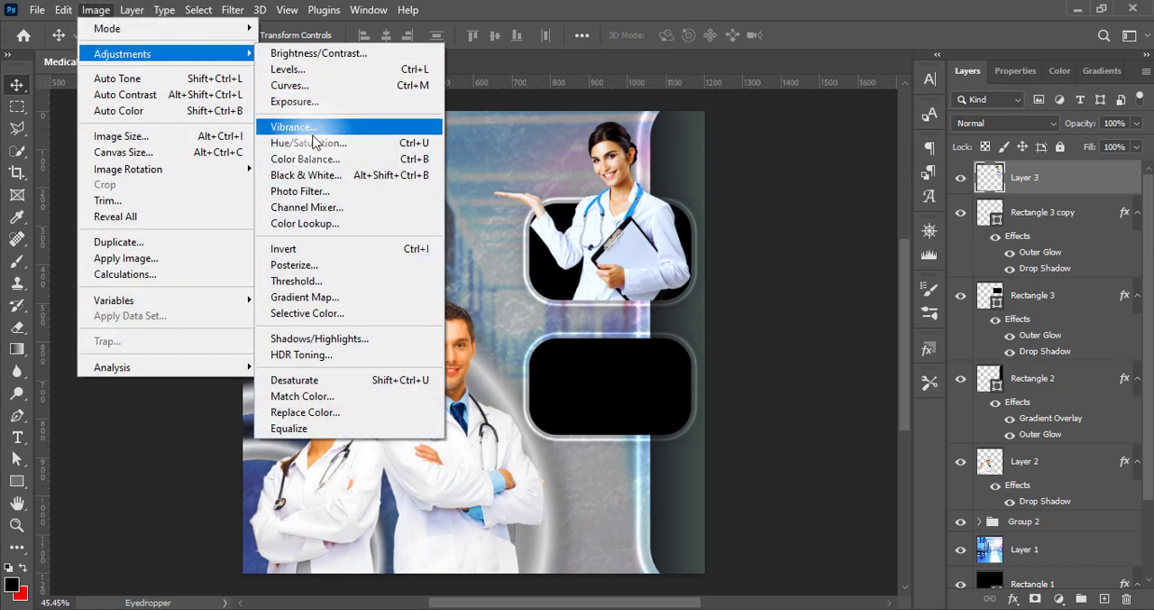
{"action": "left_click", "coordinate": [313, 142]}
{"action": "left_click", "coordinate": [790, 45]}
{"action": "left_click", "coordinate": [785, 124]}
{"action": "left_click", "coordinate": [1010, 48]}
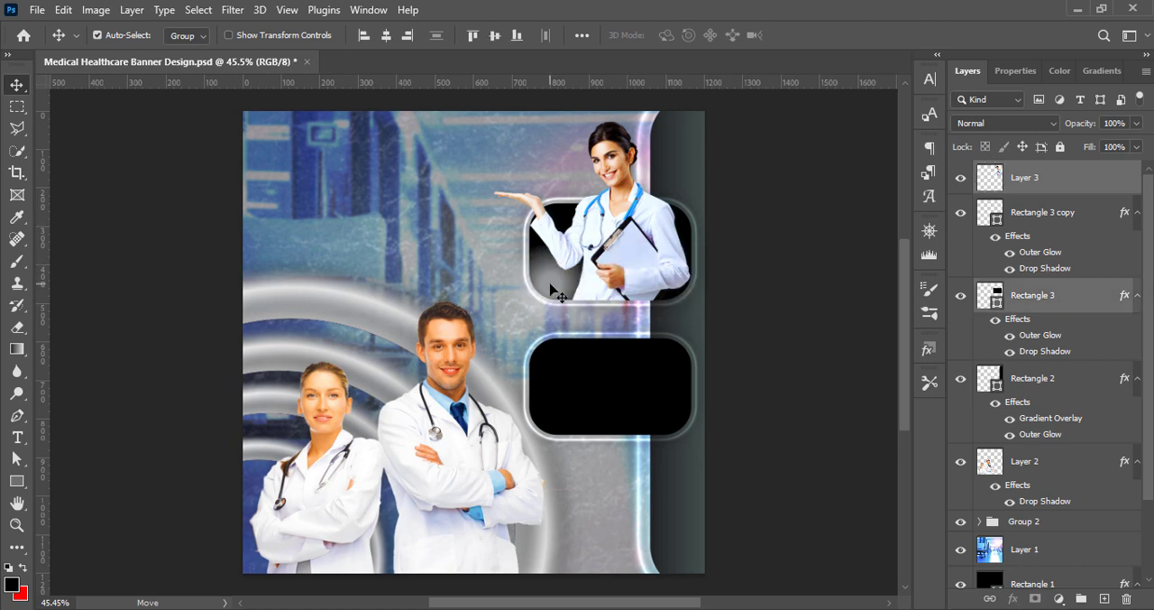
Scale the upper rounded rectangle and its female doctor cutout together to about 92% and move them up slightly
{"action": "key", "text": "ctrl+t"}
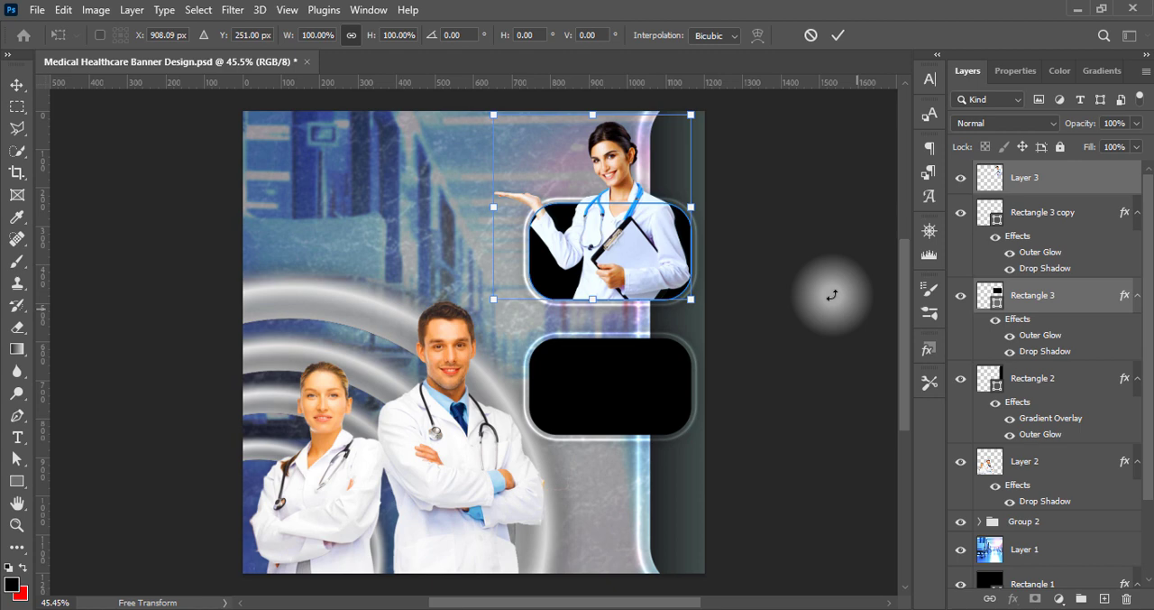
{"action": "key", "text": "Return"}
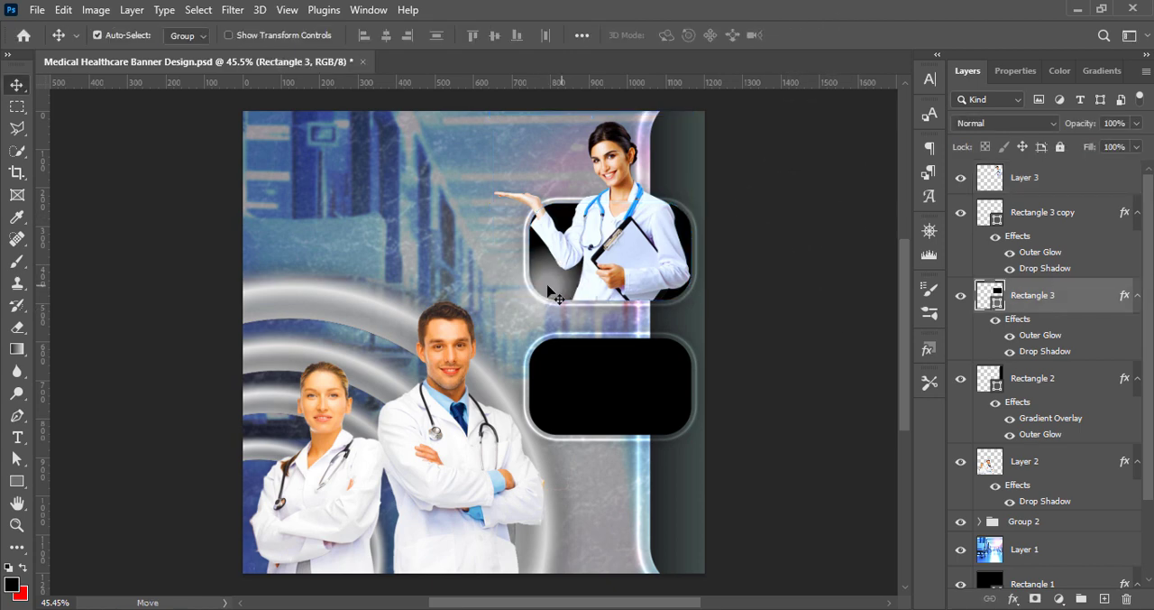
{"action": "left_click", "coordinate": [637, 242], "text": "shift"}
{"action": "key", "text": "ctrl+t"}
{"action": "left_click_drag", "start_coordinate": [493, 115], "coordinate": [513, 130]}
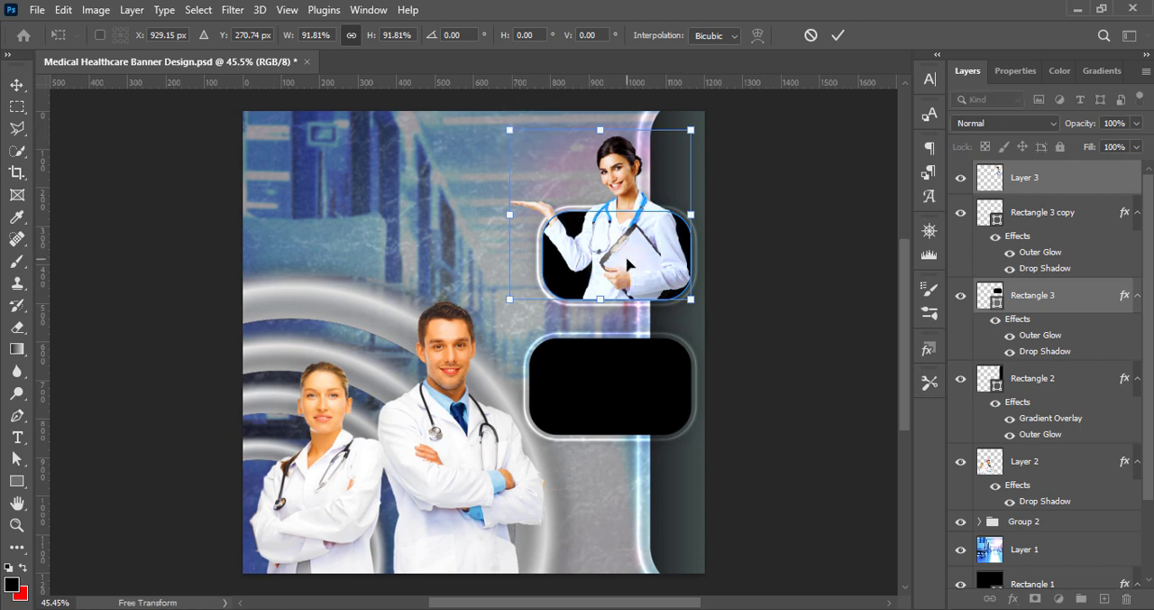
{"action": "key", "text": "Return"}
{"action": "left_click_drag", "start_coordinate": [629, 263], "coordinate": [628, 250]}
Rotate the lower rounded rectangle 90° clockwise, place it below the upper panel along the bar, and save the document
{"action": "left_click_drag", "start_coordinate": [609, 388], "coordinate": [606, 438]}
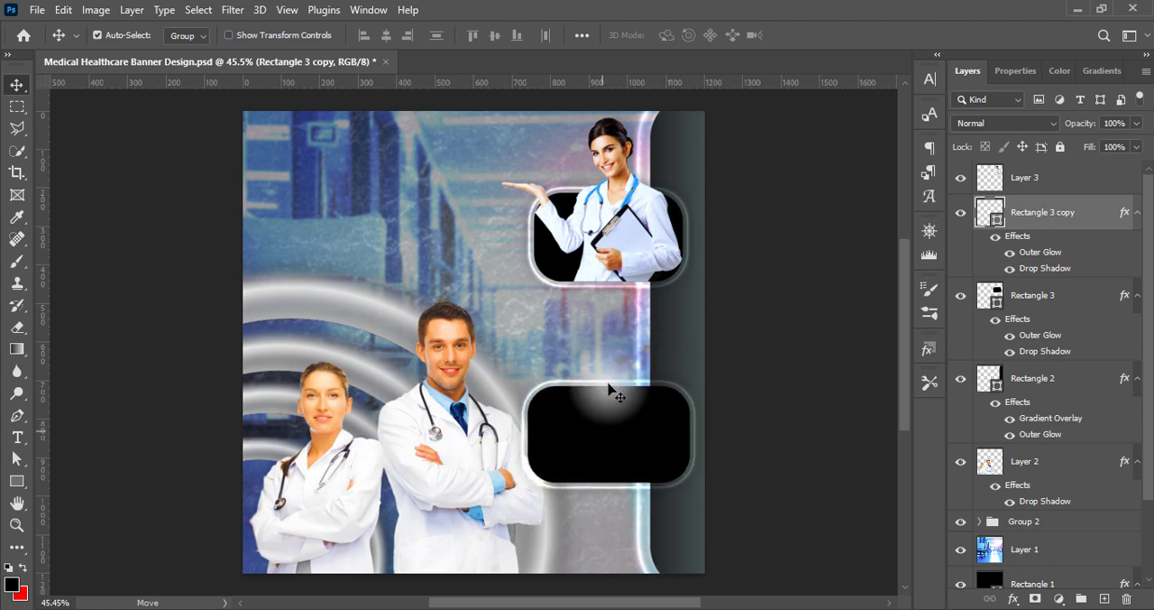
{"action": "key", "text": "ctrl+t"}
{"action": "right_click", "coordinate": [603, 429]}
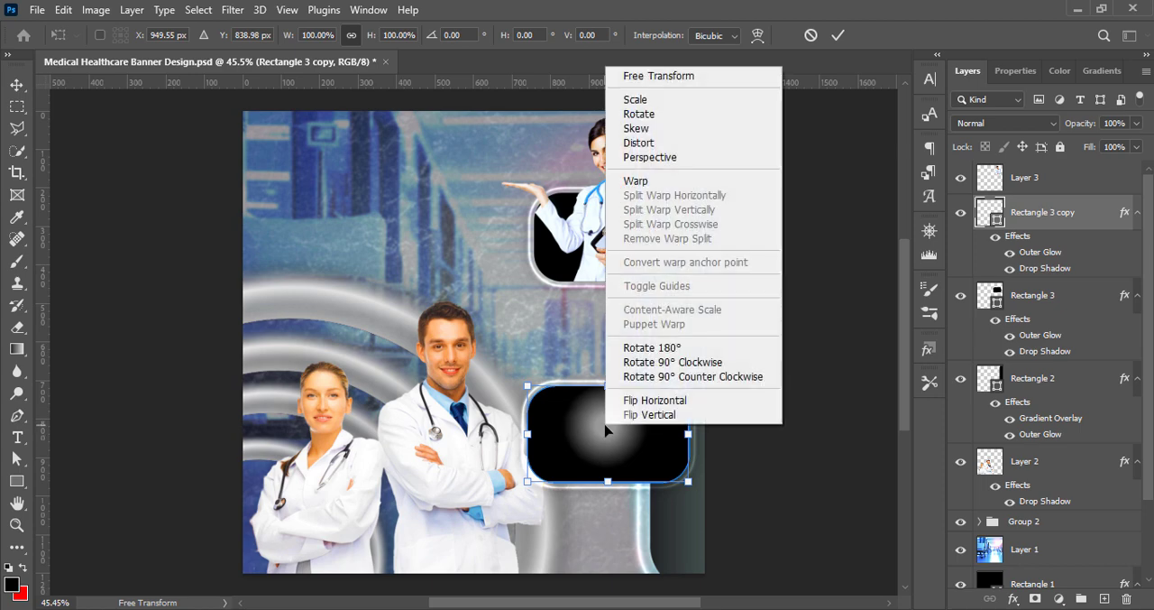
{"action": "left_click", "coordinate": [659, 368]}
{"action": "left_click_drag", "start_coordinate": [594, 439], "coordinate": [607, 394]}
{"action": "key", "text": "ctrl+s"}
Paste the cutout of the blonde doctor holding an X-ray, scale it down and fit it over the vertical rounded rectangle
{"action": "key", "text": "ctrl+v"}
{"action": "key", "text": "ctrl+t"}
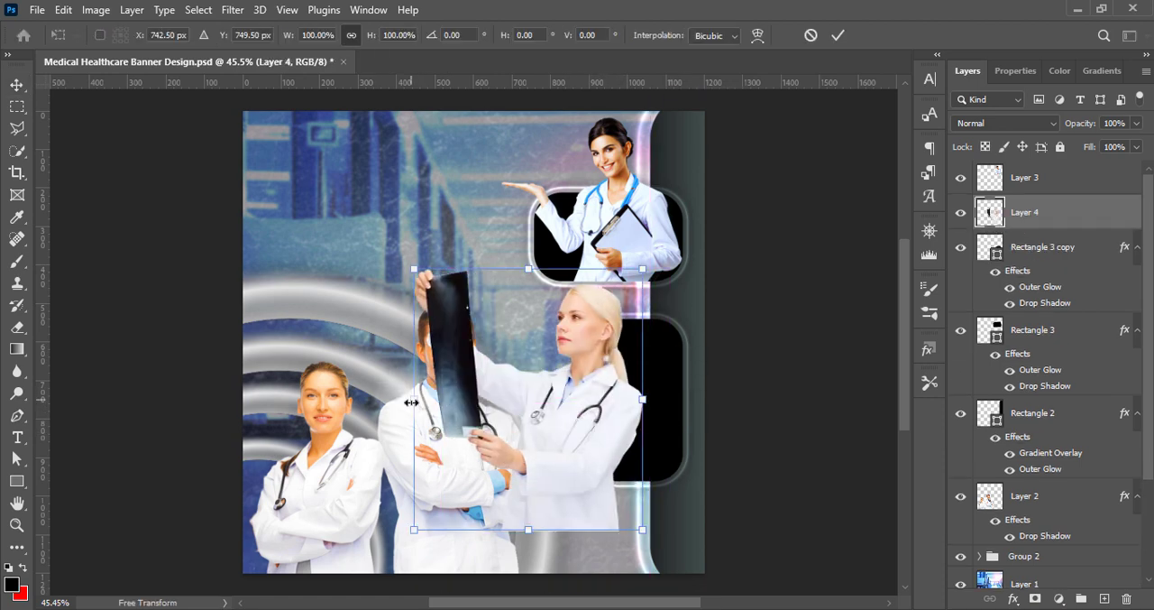
{"action": "left_click_drag", "start_coordinate": [415, 402], "coordinate": [474, 402]}
{"action": "left_click_drag", "start_coordinate": [602, 433], "coordinate": [651, 417]}
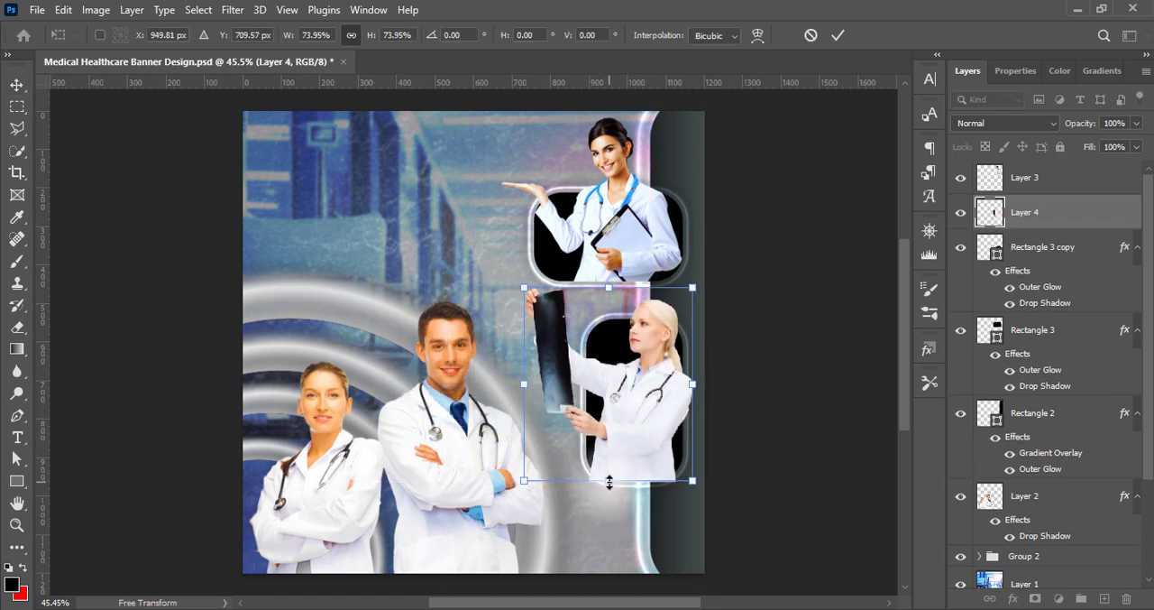
{"action": "left_click_drag", "start_coordinate": [610, 480], "coordinate": [616, 464]}
{"action": "left_click_drag", "start_coordinate": [638, 429], "coordinate": [641, 443]}
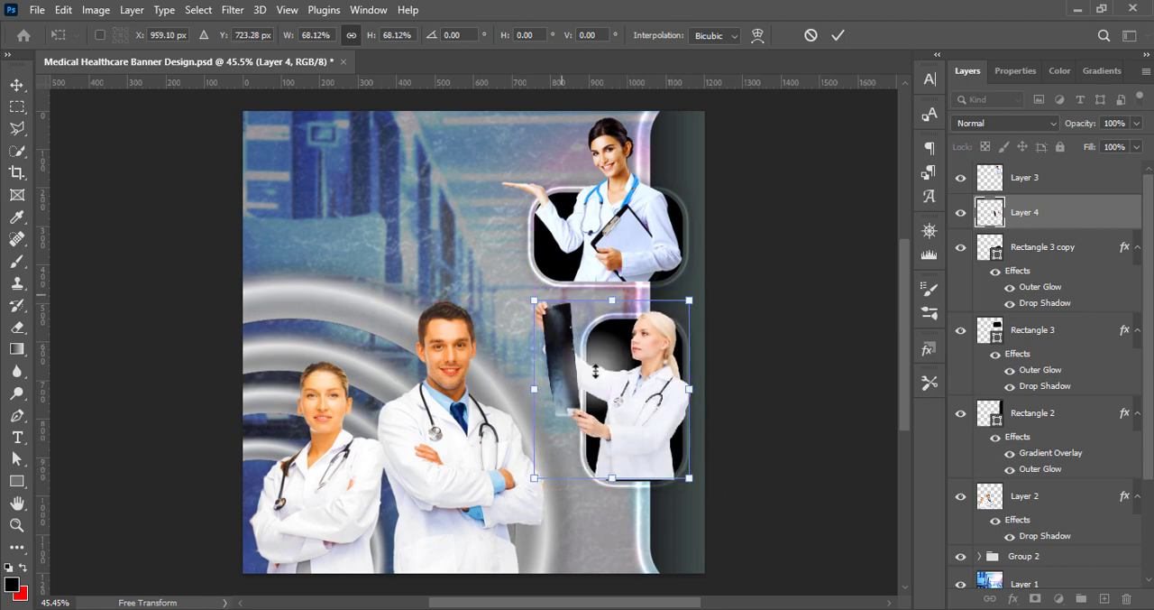
{"action": "left_click_drag", "start_coordinate": [532, 299], "coordinate": [541, 307]}
{"action": "left_click_drag", "start_coordinate": [662, 419], "coordinate": [655, 421]}
{"action": "key", "text": "Return"}
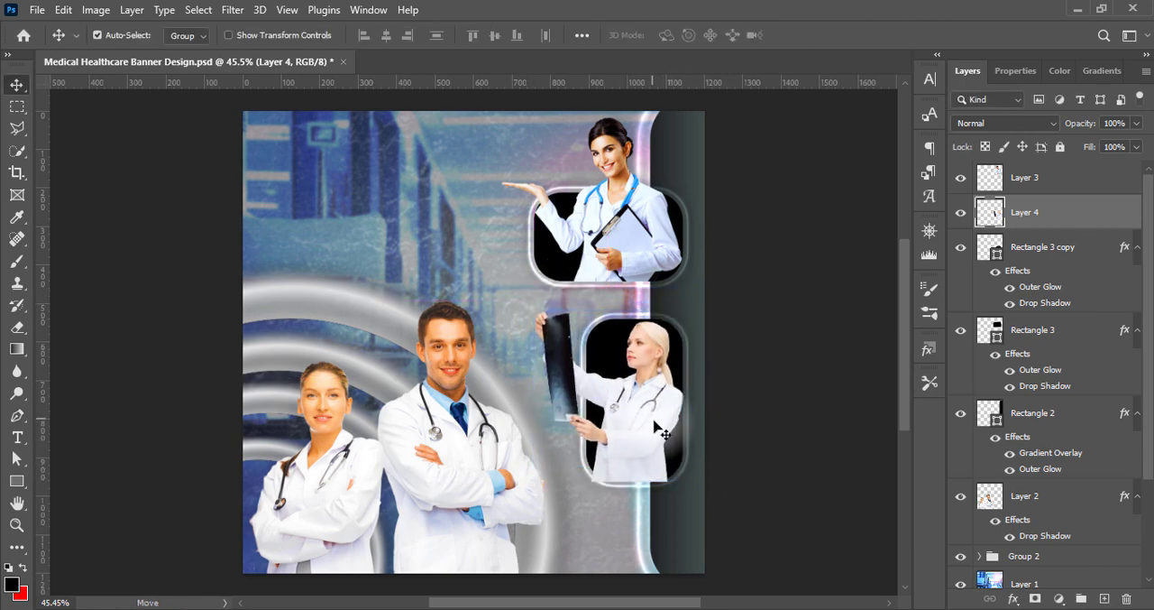
Nudge the blonde doctor cutout to align its lower edge with the bottom of the vertical rounded rectangle
{"action": "key", "text": "Up"}
{"action": "key", "text": "Up"}
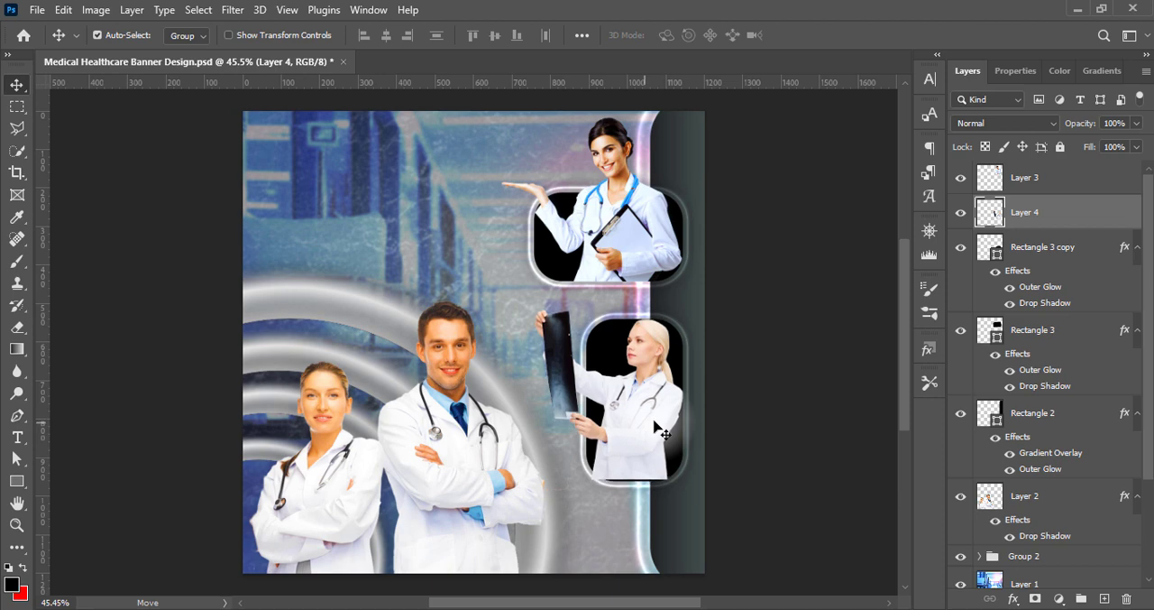
{"action": "key", "text": "Right"}
{"action": "key", "text": "Right"}
{"action": "key", "text": "Right"}
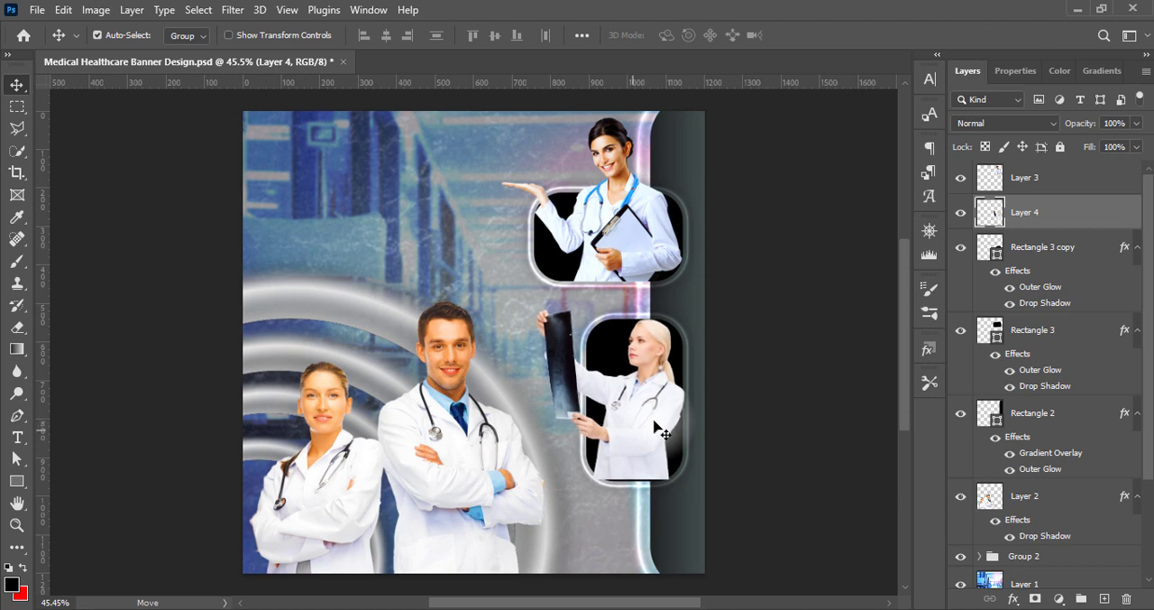
{"action": "key", "text": "Left"}
{"action": "key", "text": "Left"}
{"action": "key", "text": "Left"}
{"action": "key", "text": "Left"}
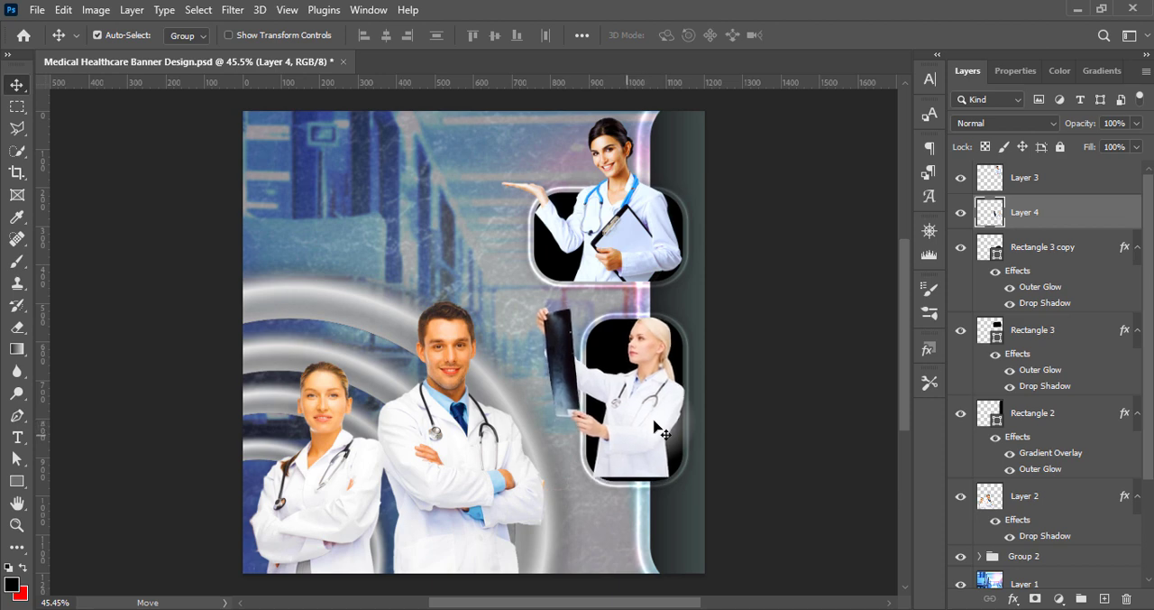
{"action": "key", "text": "Up"}
{"action": "key", "text": "Up"}
{"action": "key", "text": "Up"}
{"action": "key", "text": "Up"}
{"action": "key", "text": "Up"}
{"action": "key", "text": "Up"}
{"action": "key", "text": "Down"}
{"action": "key", "text": "Down"}
{"action": "key", "text": "Down"}
{"action": "key", "text": "Down"}
{"action": "key", "text": "Down"}
{"action": "key", "text": "Down"}
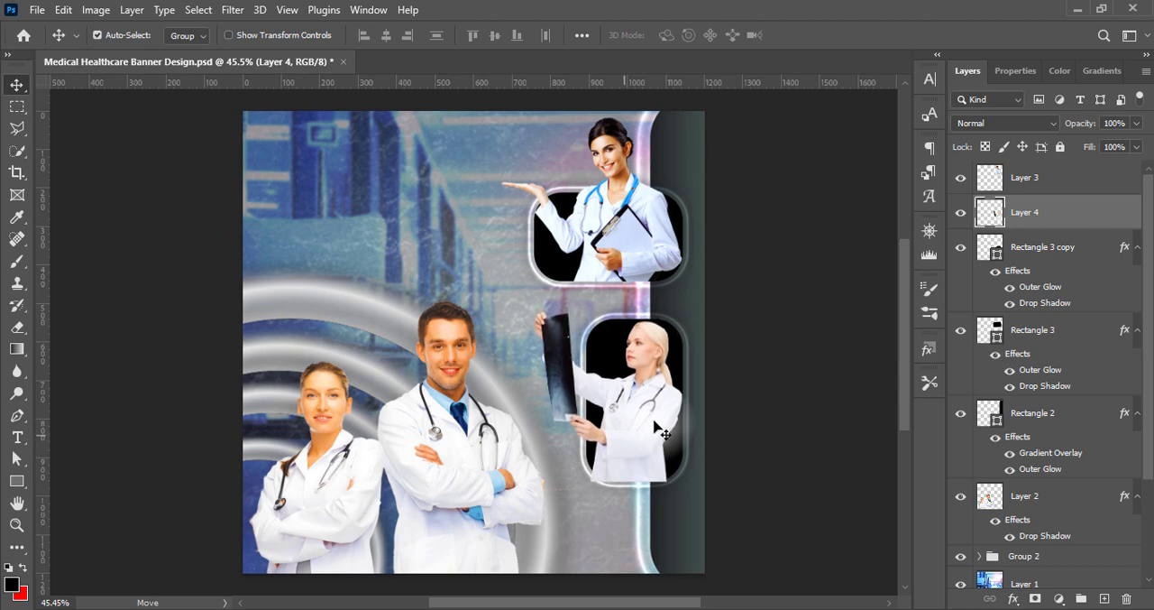
Erase the lower edge of the blonde doctor cutout with a soft 60 px Eraser so it fades inside the rounded panel
{"action": "left_click", "coordinate": [131, 210]}
{"action": "right_click", "coordinate": [17, 326]}
{"action": "left_click", "coordinate": [85, 327]}
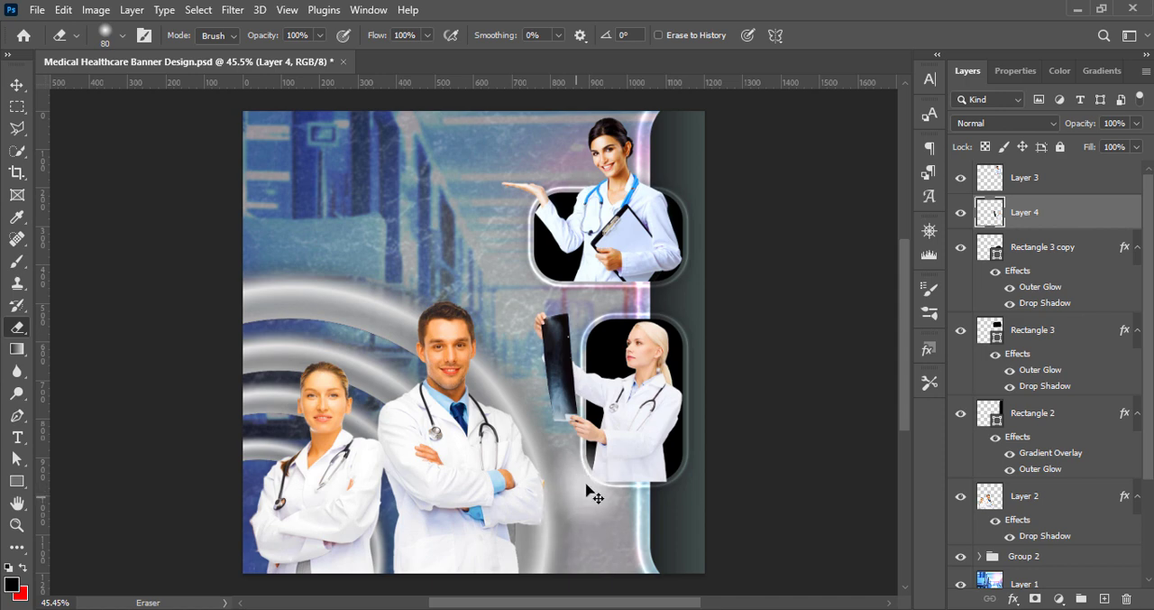
{"action": "left_click_drag", "start_coordinate": [589, 488], "coordinate": [671, 489]}
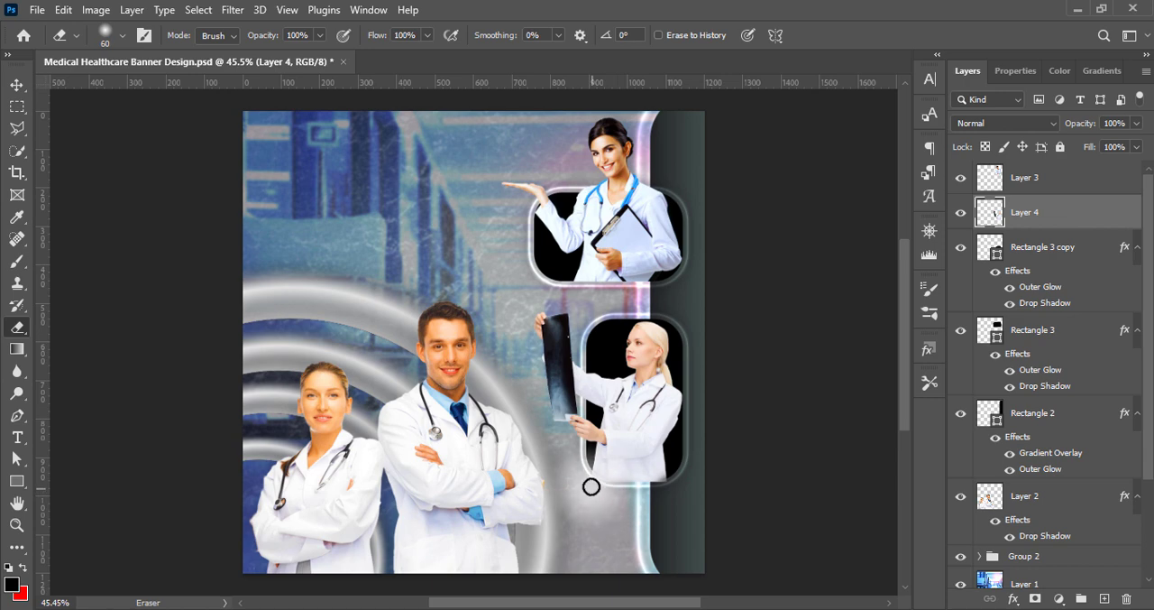
{"action": "mouse_move", "coordinate": [603, 492]}
{"action": "left_mouse_down"}
{"action": "mouse_move", "coordinate": [674, 484]}
{"action": "mouse_move", "coordinate": [626, 493]}
{"action": "mouse_move", "coordinate": [586, 480]}
{"action": "mouse_move", "coordinate": [652, 495]}
{"action": "mouse_move", "coordinate": [672, 487]}
{"action": "mouse_move", "coordinate": [586, 483]}
{"action": "mouse_move", "coordinate": [646, 493]}
{"action": "mouse_move", "coordinate": [844, 484]}
{"action": "left_mouse_up"}
{"action": "left_click", "coordinate": [16, 85]}
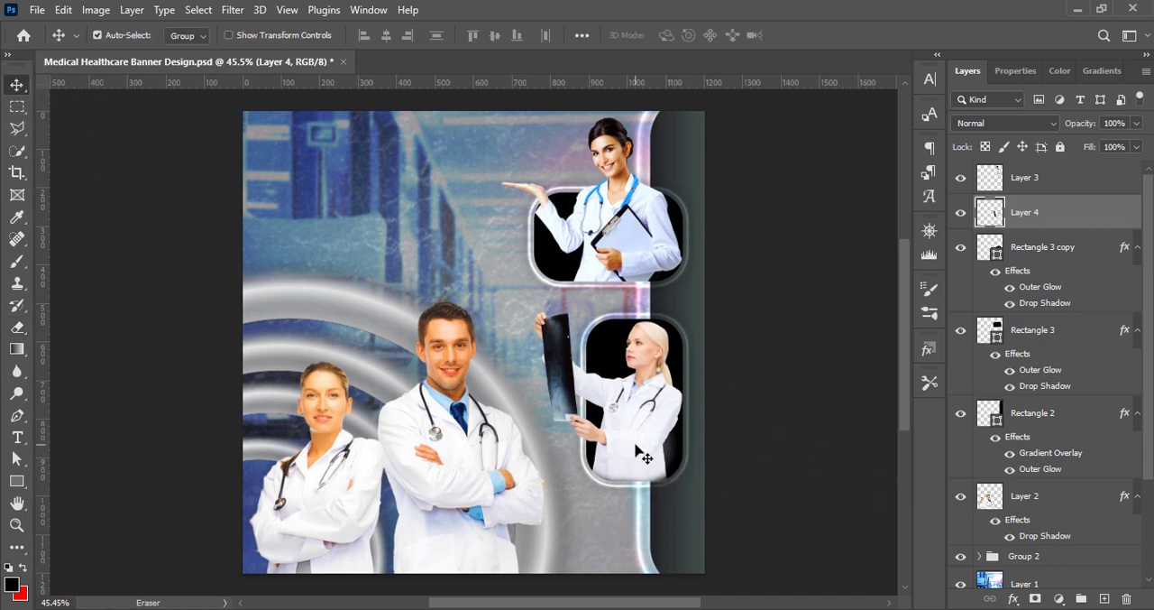
{"action": "left_click", "coordinate": [784, 422]}
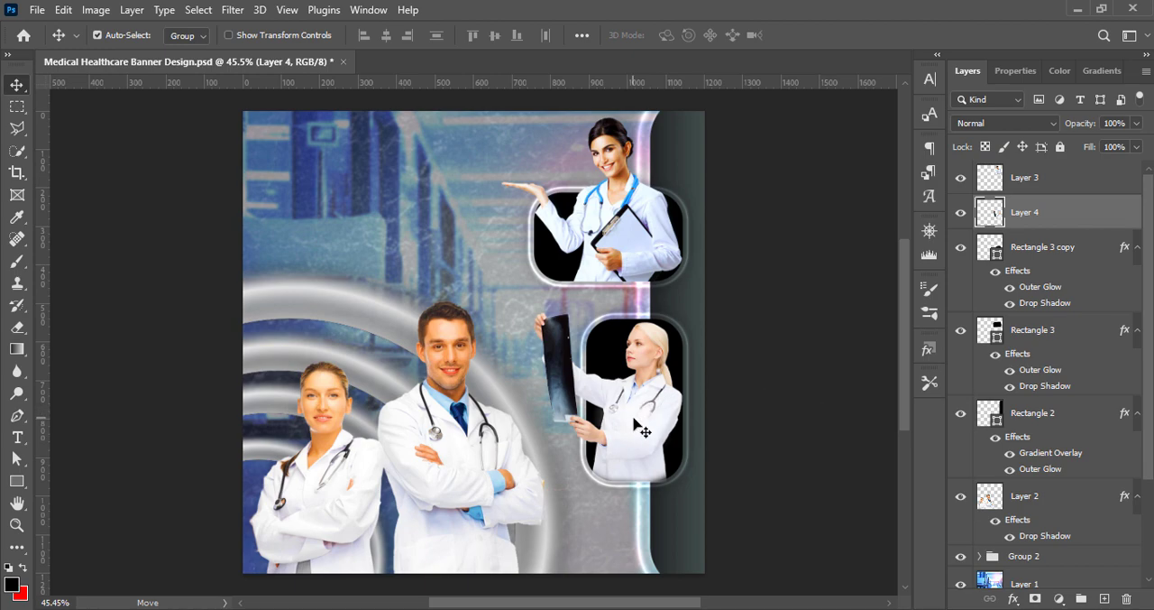
Strongly increase the blonde doctor cutout's vibrance with a Vibrance adjustment
{"action": "left_click", "coordinate": [95, 10]}
{"action": "mouse_move", "coordinate": [133, 56]}
{"action": "left_click", "coordinate": [296, 127]}
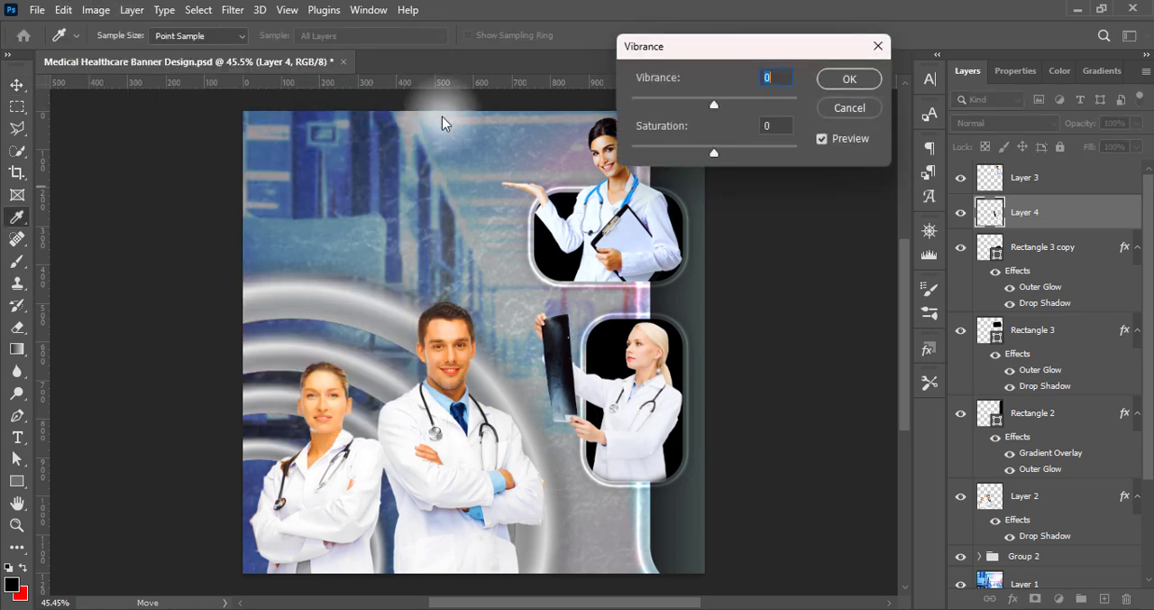
{"action": "left_click_drag", "start_coordinate": [714, 105], "coordinate": [823, 101]}
{"action": "left_click", "coordinate": [848, 79]}
Apply a Levels adjustment with the Midtones Darker preset to the blonde doctor cutout
{"action": "left_click", "coordinate": [102, 12]}
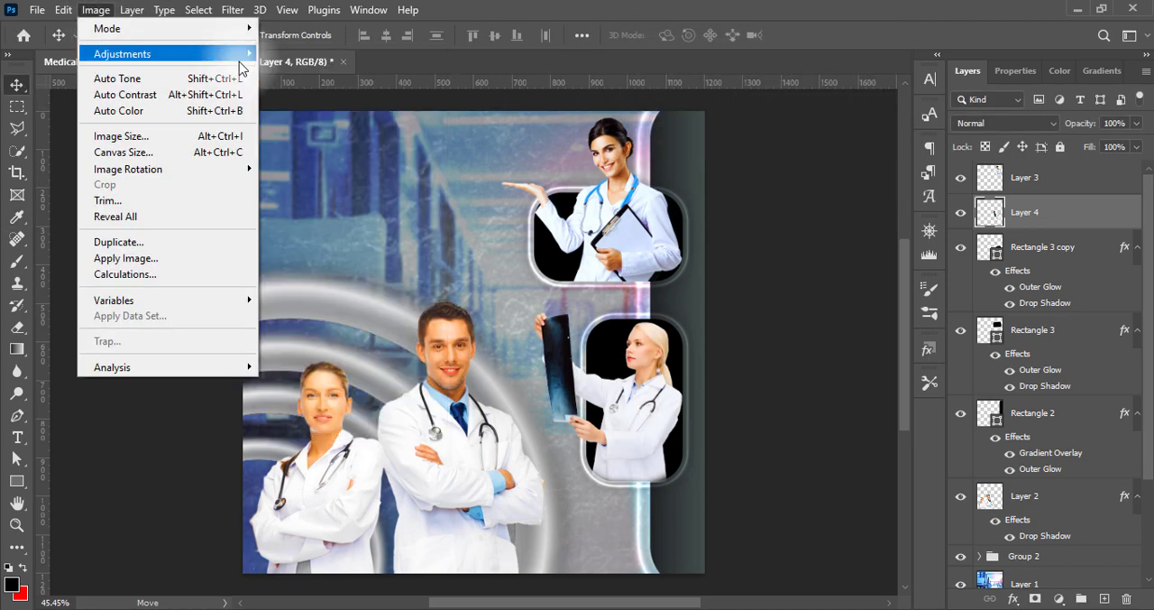
{"action": "mouse_move", "coordinate": [244, 54]}
{"action": "left_click", "coordinate": [295, 78]}
{"action": "left_click", "coordinate": [789, 60]}
{"action": "left_click", "coordinate": [771, 224]}
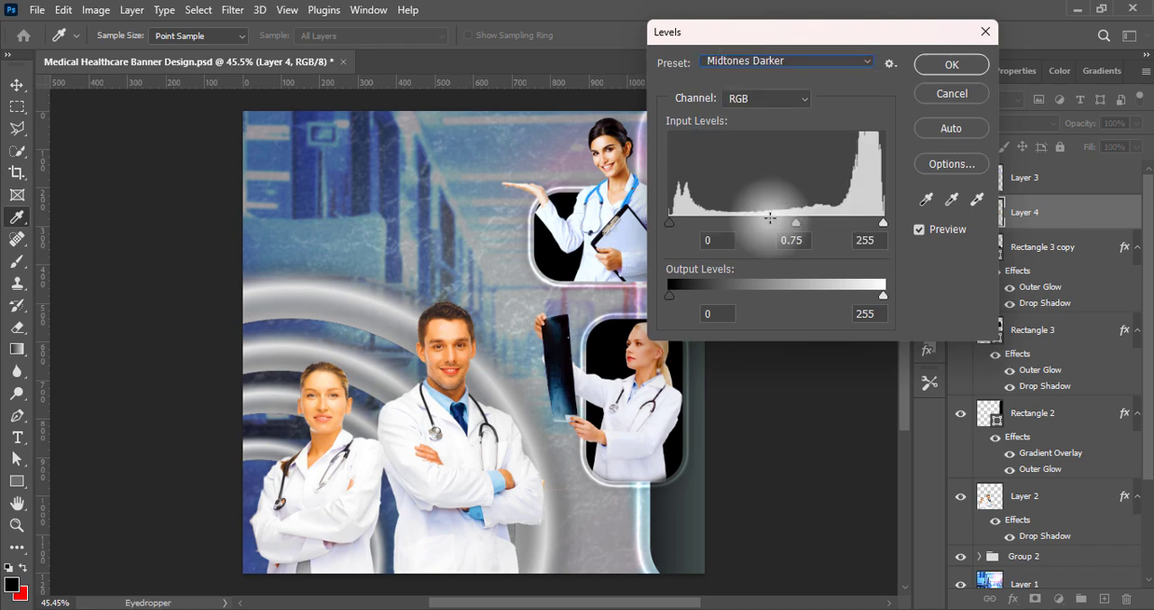
{"action": "left_click", "coordinate": [952, 64]}
{"action": "left_click", "coordinate": [95, 10]}
{"action": "mouse_move", "coordinate": [135, 55]}
{"action": "left_click", "coordinate": [282, 71]}
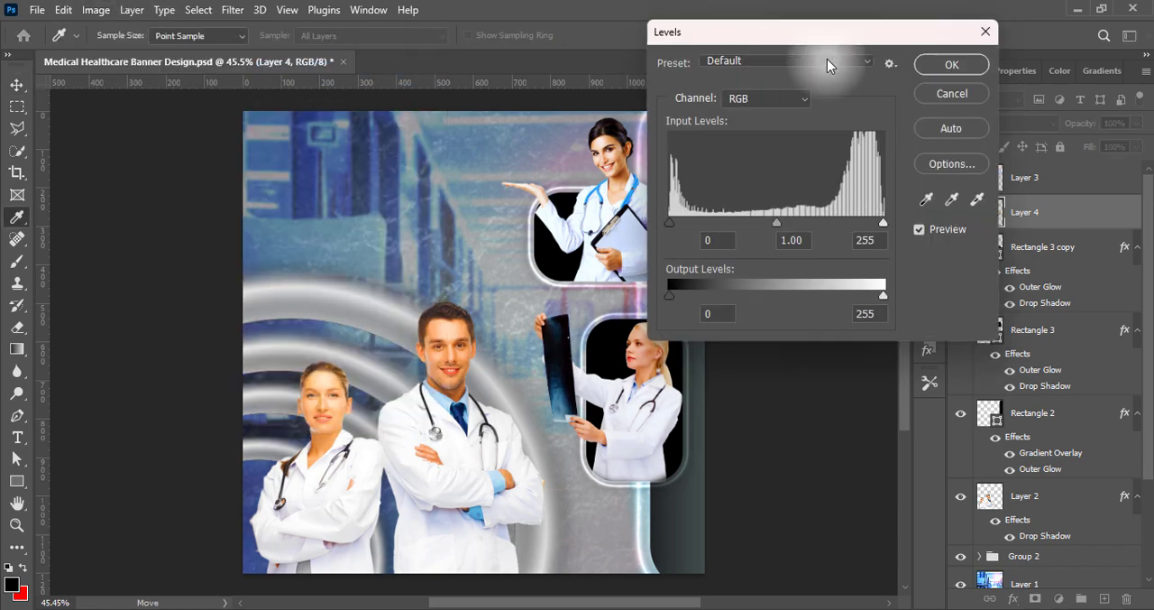
{"action": "left_click", "coordinate": [830, 60]}
{"action": "left_click", "coordinate": [798, 123]}
{"action": "left_click", "coordinate": [789, 61]}
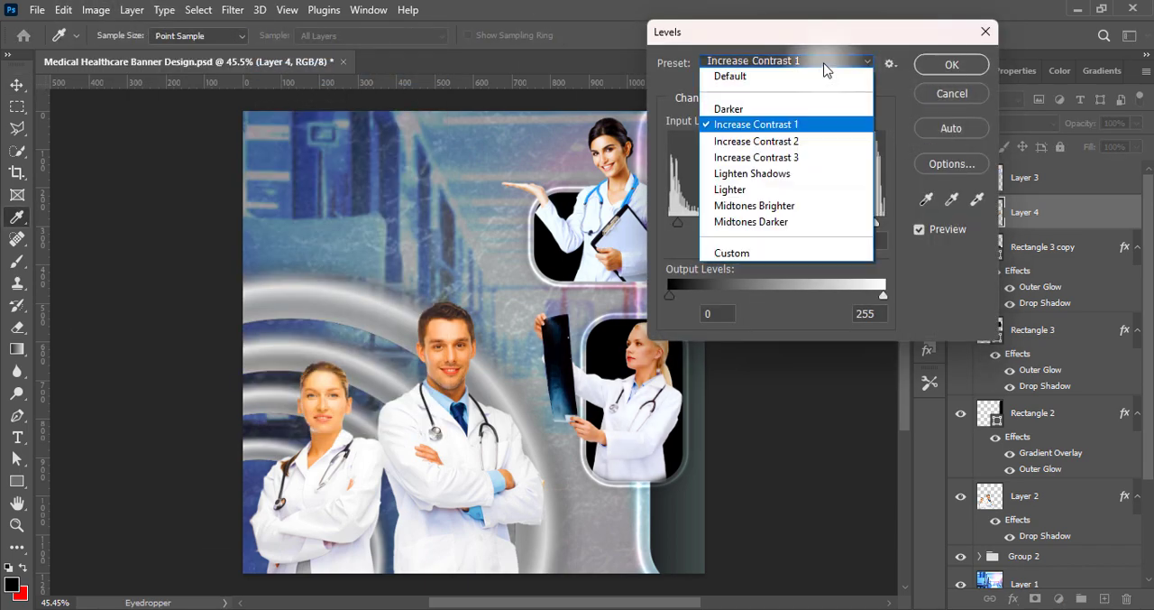
{"action": "left_click", "coordinate": [748, 193]}
{"action": "left_click", "coordinate": [833, 61]}
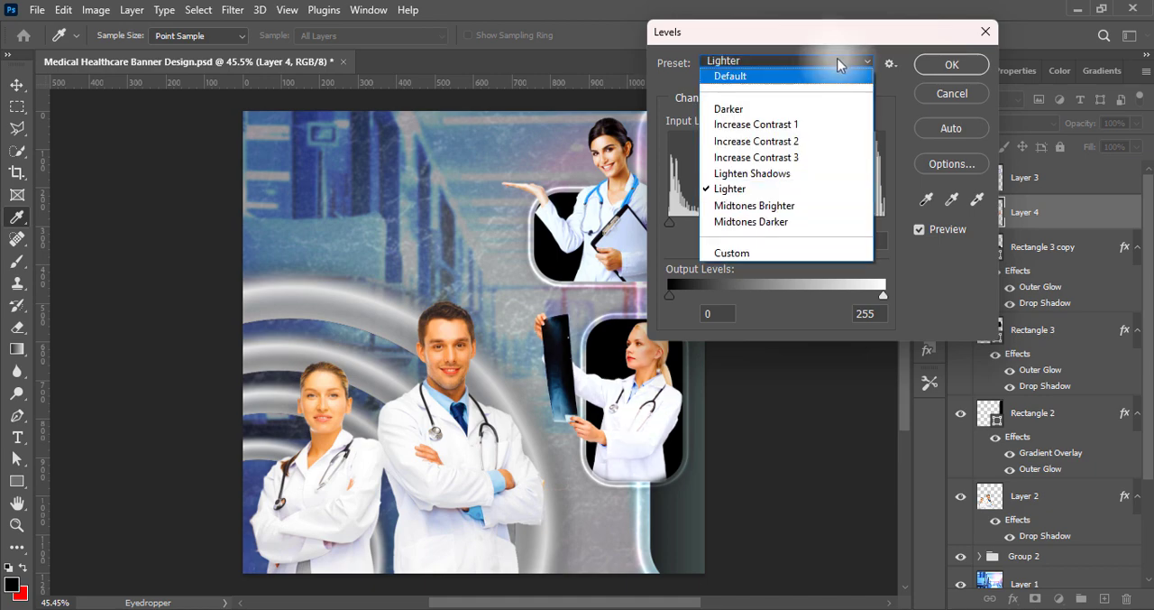
{"action": "left_click", "coordinate": [946, 92]}
{"action": "left_click", "coordinate": [944, 92]}
Apply a Hue/Saturation adjustment with the Increase Saturation preset to the blonde doctor cutout
{"action": "left_click", "coordinate": [95, 10]}
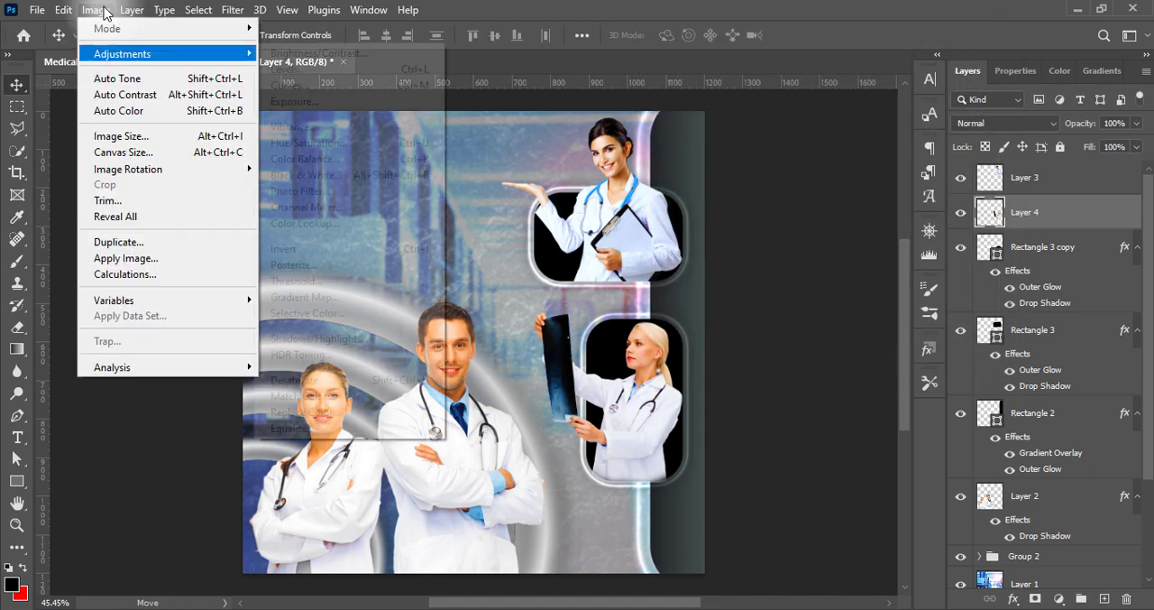
{"action": "mouse_move", "coordinate": [90, 52]}
{"action": "left_click", "coordinate": [310, 142]}
{"action": "left_click", "coordinate": [770, 44]}
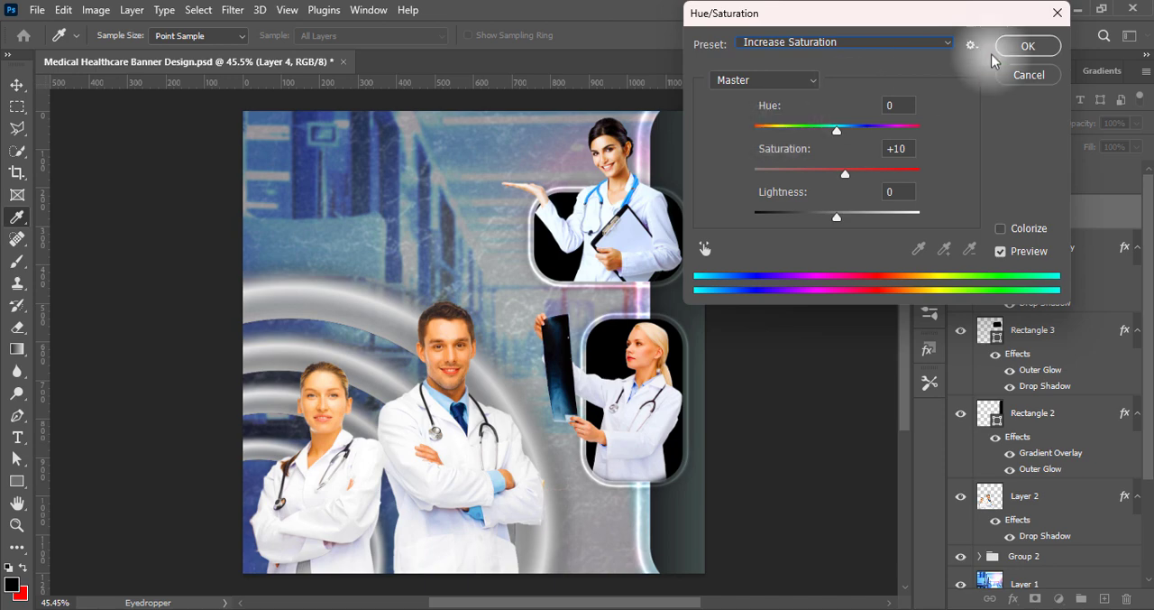
{"action": "left_click", "coordinate": [1028, 46]}
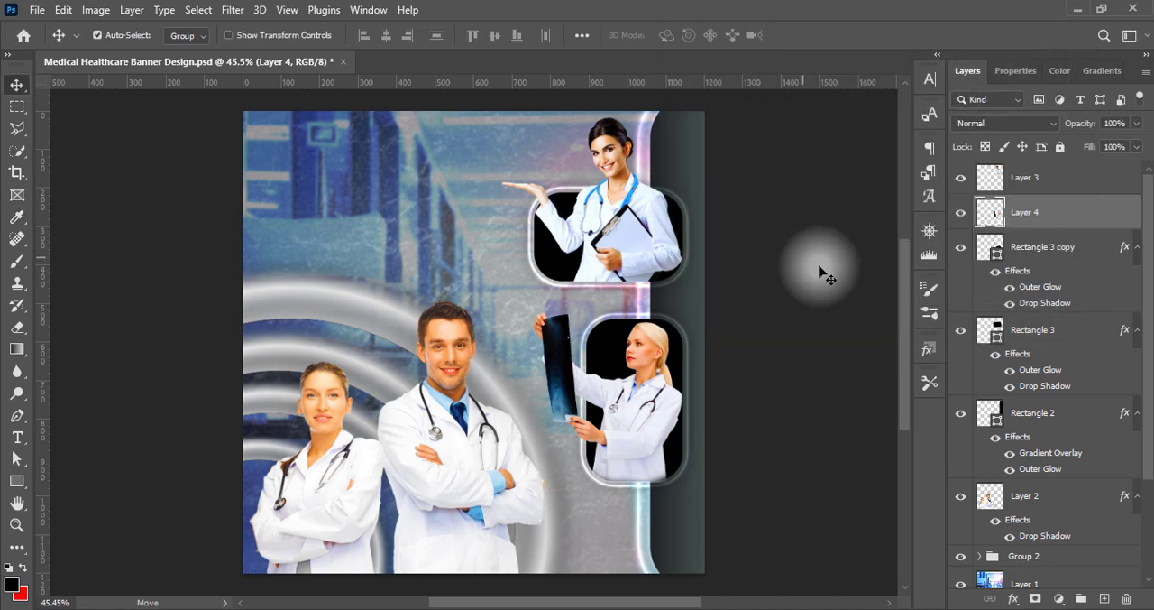
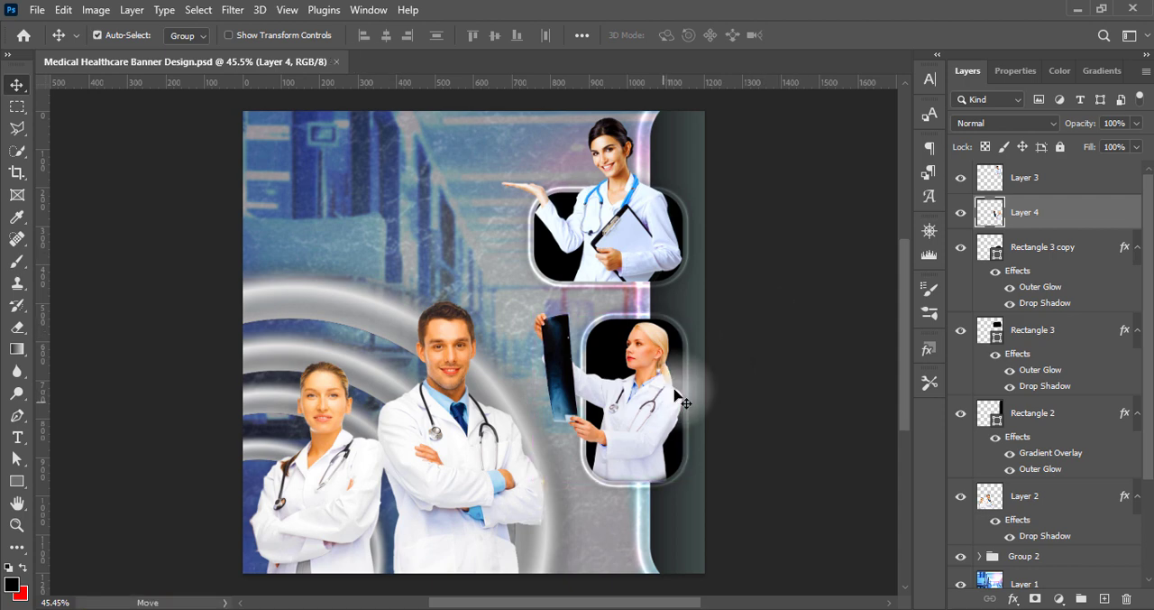
Scale the doctor pair together with the silver rings group down to about 96 percent and save the banner
{"action": "left_click", "coordinate": [442, 455]}
{"action": "scroll", "coordinate": [1147, 422], "scroll_direction": "down", "scroll_amount": 3}
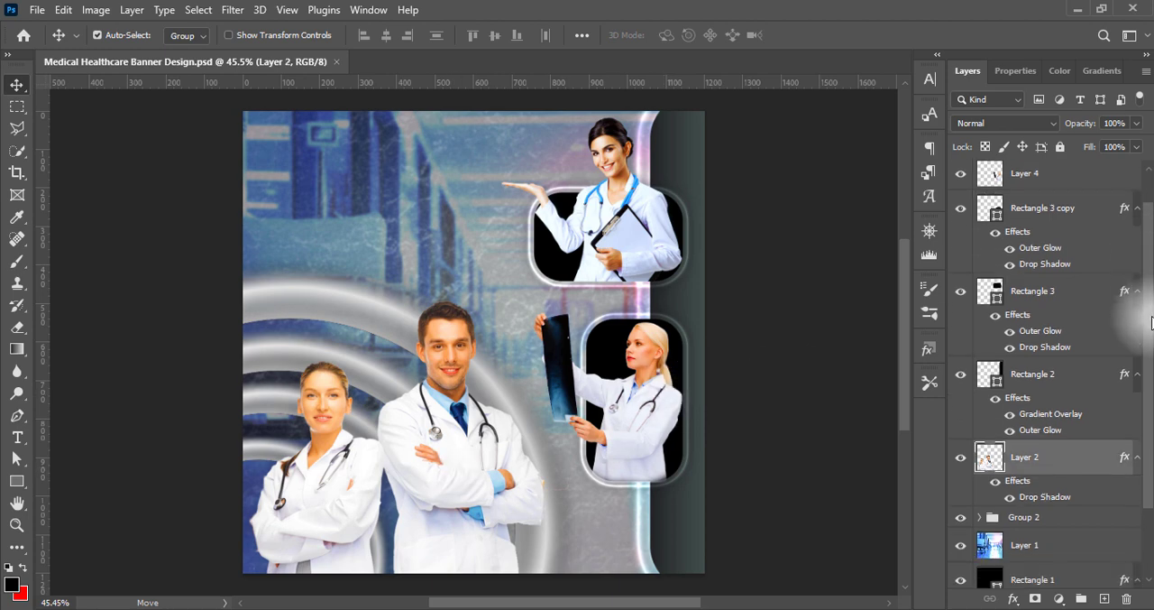
{"action": "key", "text": "ctrl+t"}
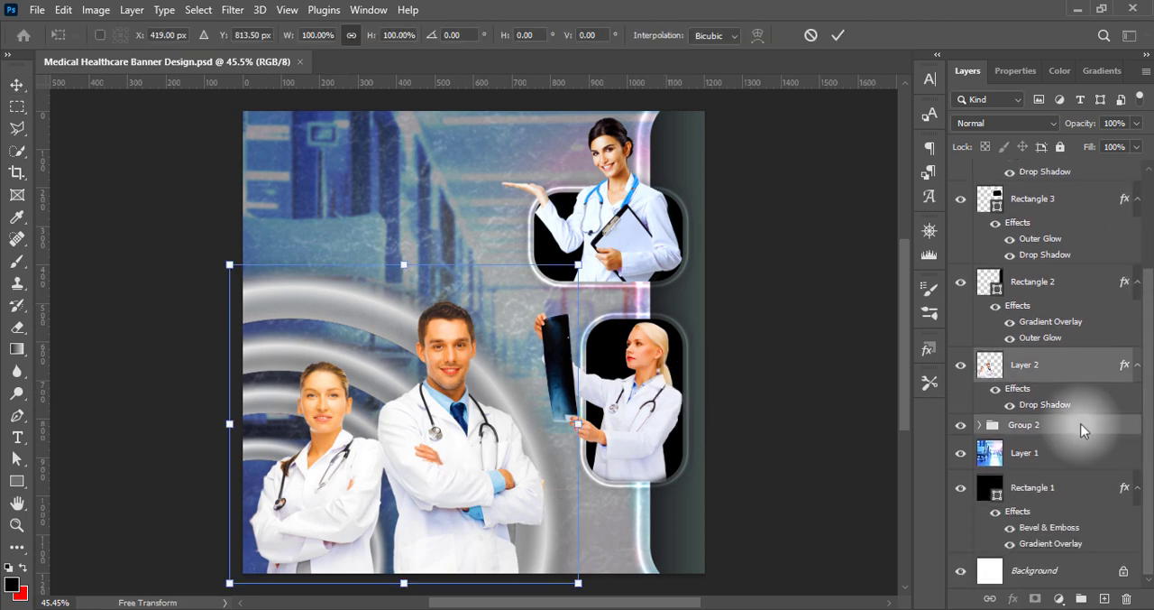
{"action": "left_click_drag", "start_coordinate": [579, 422], "coordinate": [578, 422]}
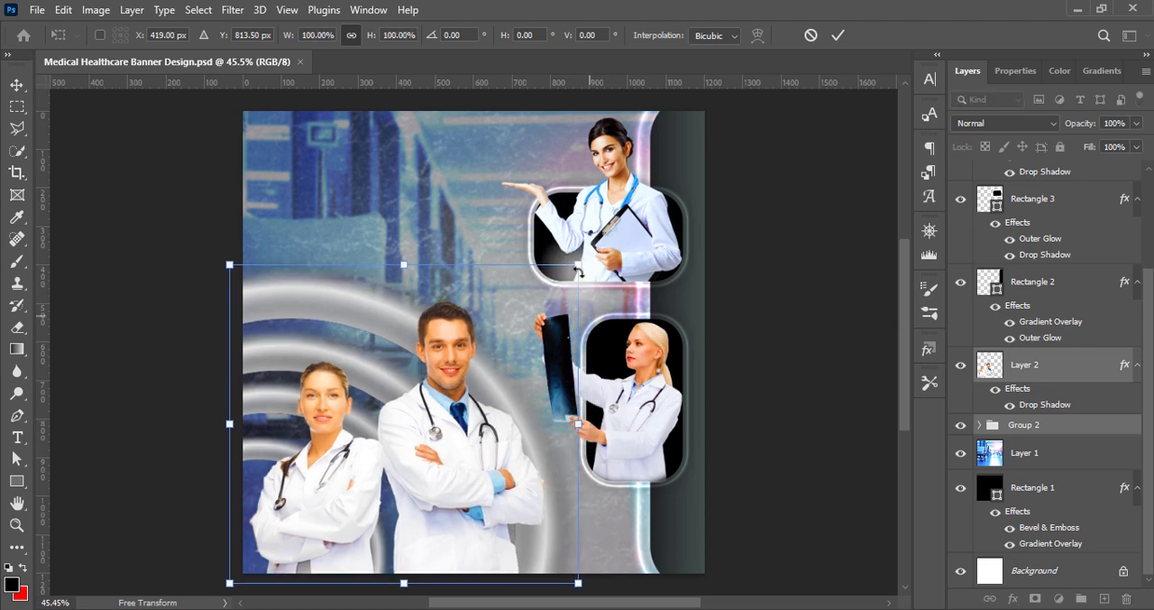
{"action": "left_click_drag", "start_coordinate": [578, 265], "coordinate": [555, 280]}
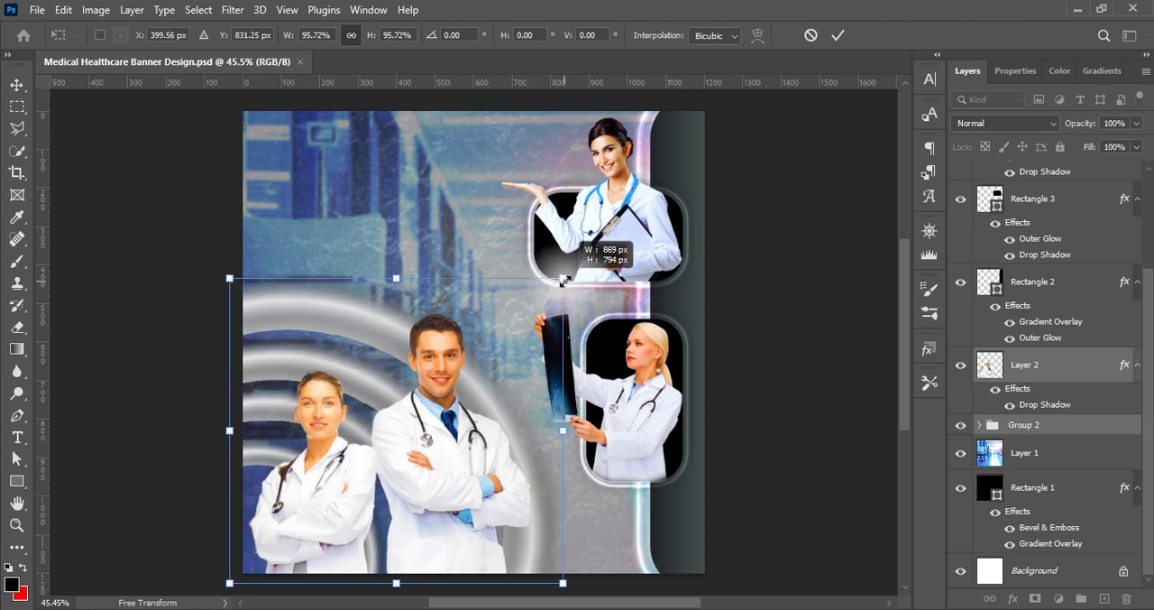
{"action": "key", "text": "Return"}
{"action": "key", "text": "ctrl+s"}
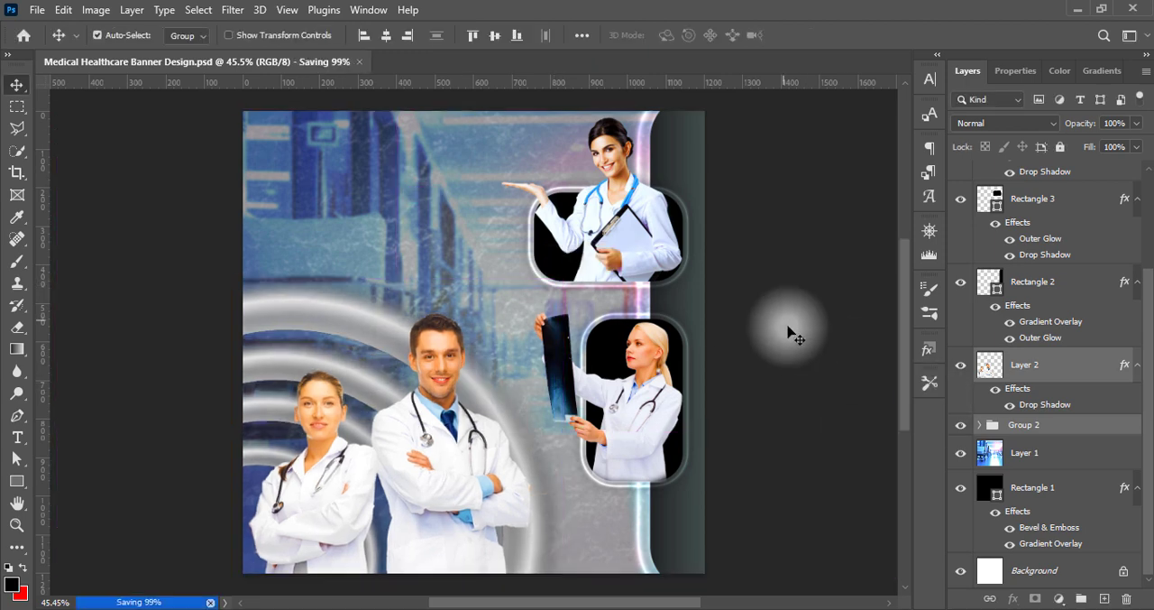
Move the blonde doctor and her rounded panel up and slightly to the right together
{"action": "left_click", "coordinate": [633, 411]}
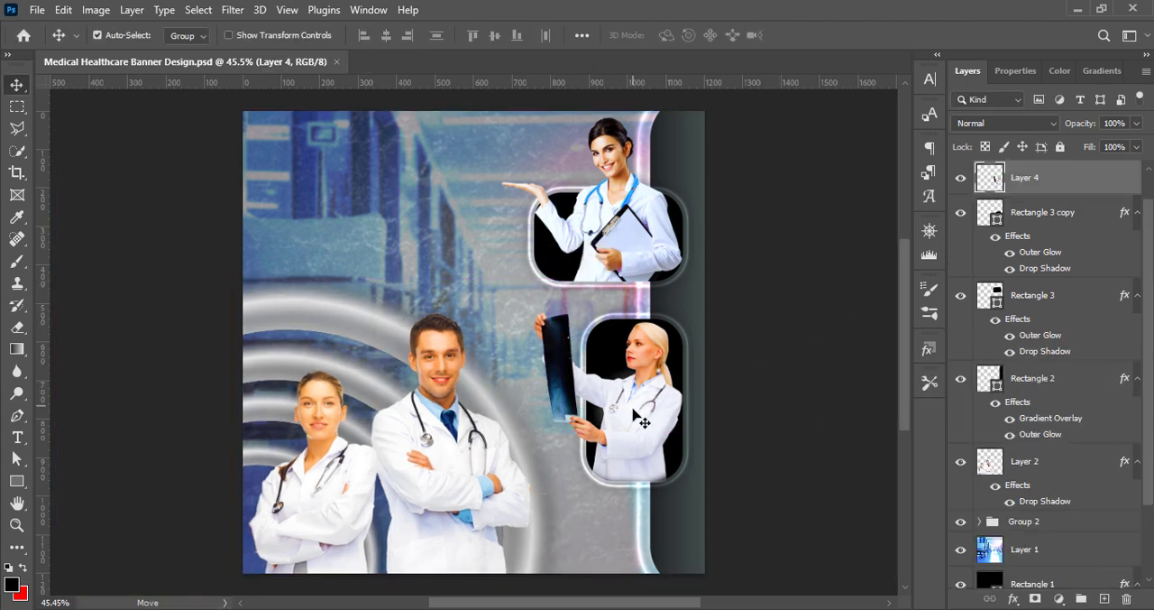
{"action": "left_click", "coordinate": [609, 352], "text": "shift"}
{"action": "key", "text": "Up"}
{"action": "key", "text": "Up"}
{"action": "key", "text": "Up"}
{"action": "key", "text": "Up"}
{"action": "key", "text": "Up"}
{"action": "key", "text": "Up"}
{"action": "key", "text": "Up"}
{"action": "key", "text": "Up"}
{"action": "key", "text": "Up"}
{"action": "key", "text": "Up"}
{"action": "key", "text": "Up"}
{"action": "key", "text": "Up"}
{"action": "key", "text": "Up"}
{"action": "key", "text": "Up"}
{"action": "key", "text": "Up"}
{"action": "key", "text": "Up"}
{"action": "key", "text": "Up"}
{"action": "key", "text": "Up"}
{"action": "key", "text": "Up"}
{"action": "key", "text": "Up"}
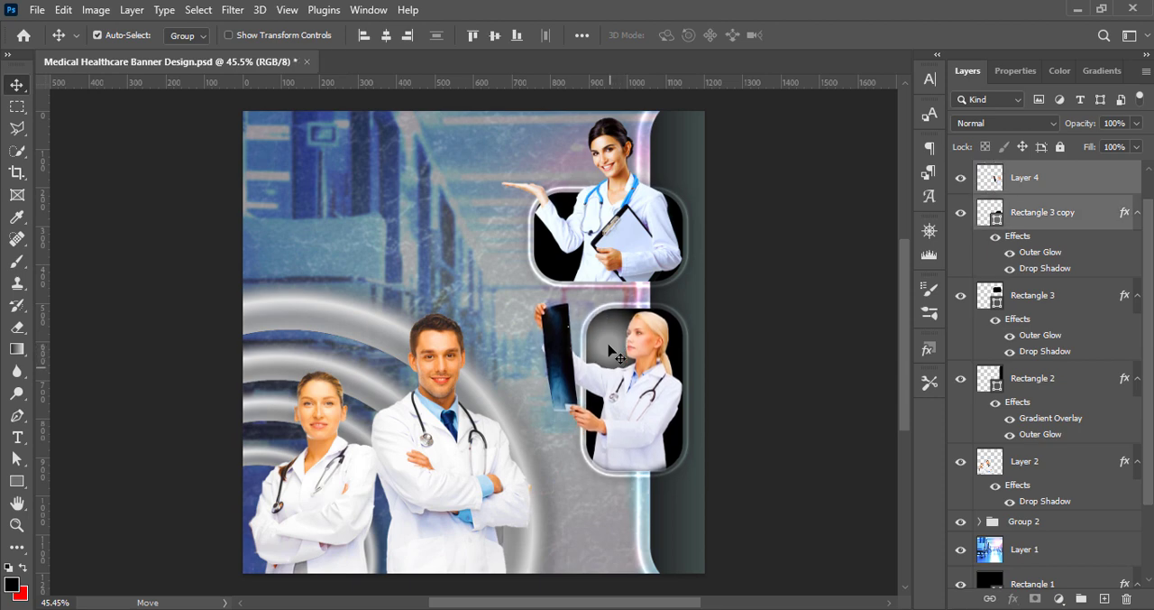
{"action": "left_click_drag", "start_coordinate": [609, 352], "coordinate": [614, 346]}
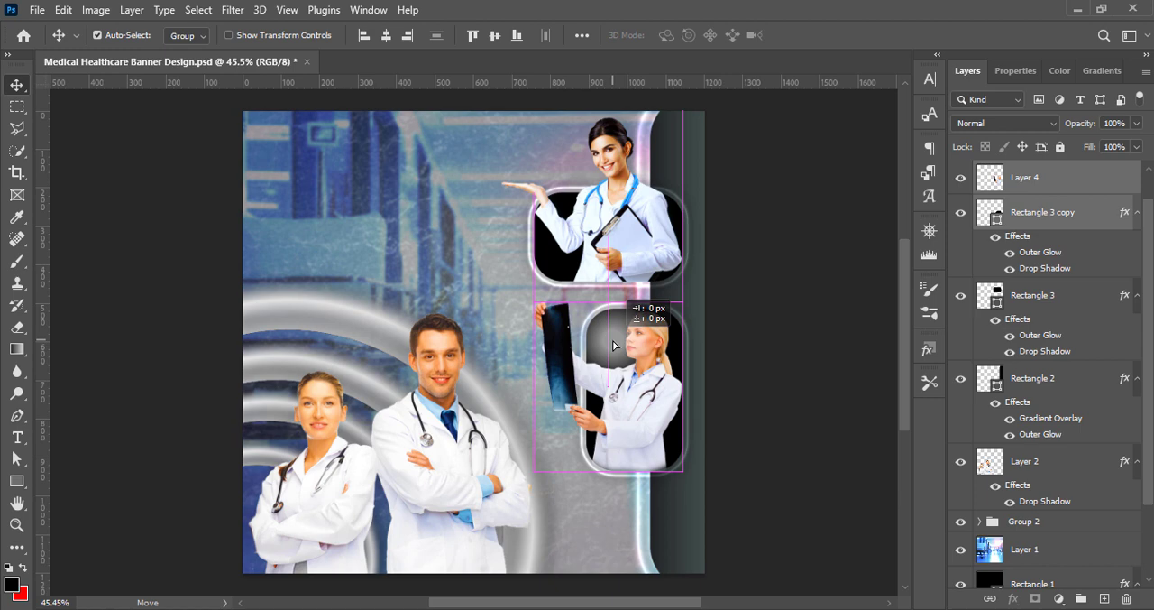
{"action": "key", "text": "Right"}
{"action": "key", "text": "Right"}
{"action": "key", "text": "Right"}
{"action": "key", "text": "Right"}
{"action": "key", "text": "Right"}
{"action": "key", "text": "Right"}
{"action": "key", "text": "Right"}
{"action": "key", "text": "Right"}
{"action": "key", "text": "Right"}
{"action": "key", "text": "Right"}
{"action": "key", "text": "Right"}
{"action": "key", "text": "Right"}
{"action": "key", "text": "Right"}
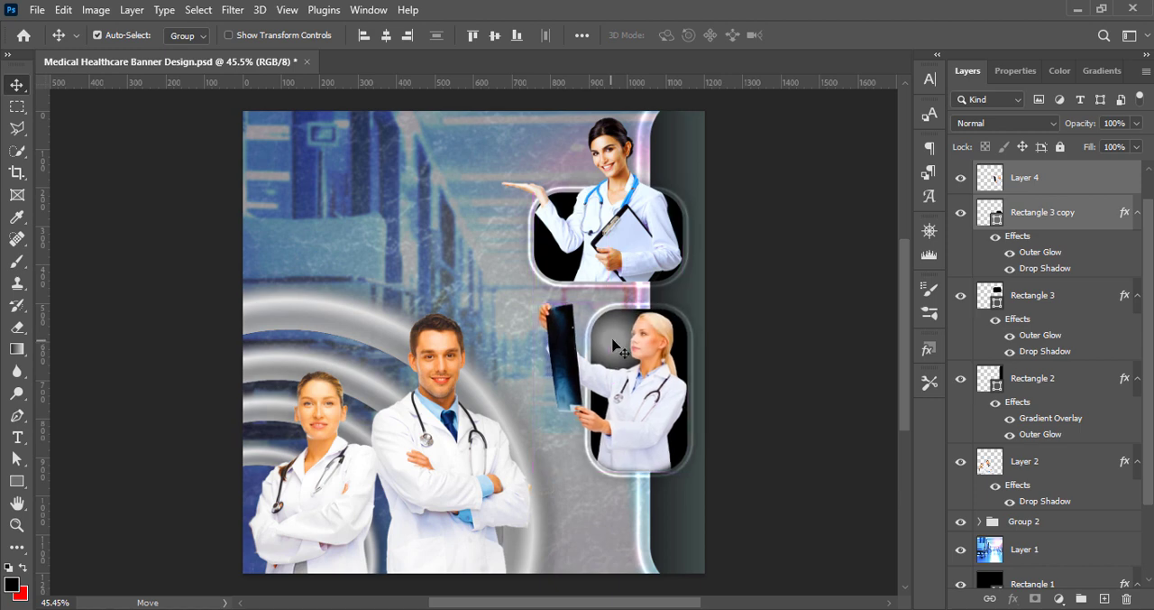
Nudge the upper dark-haired doctor and her rounded panel slightly right and save the banner
{"action": "key", "text": "ctrl+shift+alt+n"}
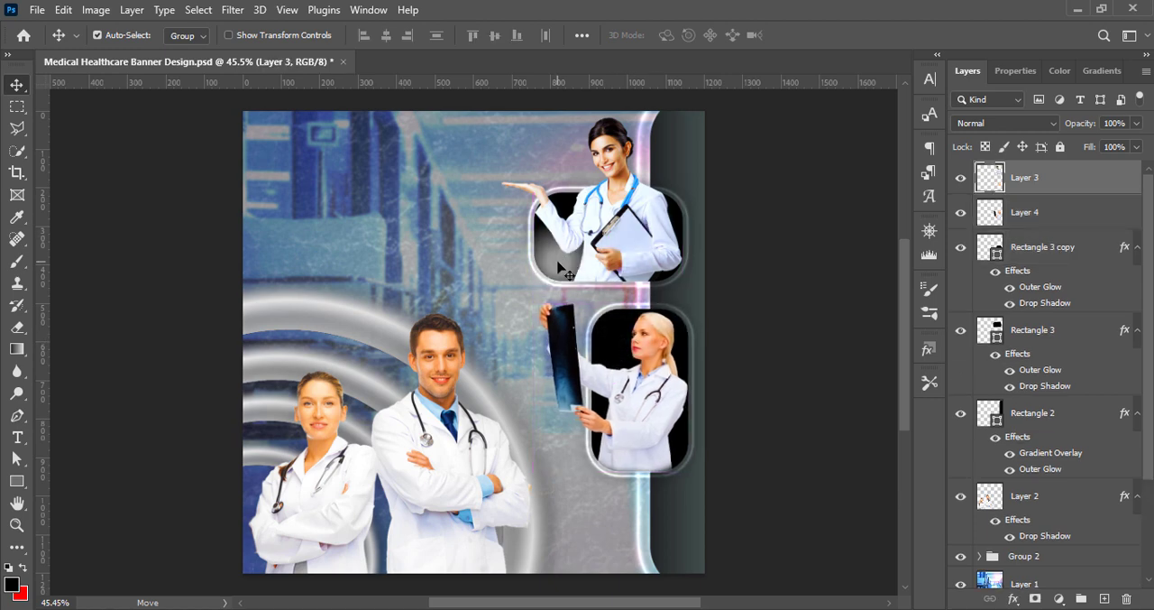
{"action": "left_click", "coordinate": [559, 269], "text": "shift"}
{"action": "key", "text": "Right"}
{"action": "key", "text": "Right"}
{"action": "key", "text": "Right"}
{"action": "key", "text": "Right"}
{"action": "key", "text": "Right"}
{"action": "key", "text": "Right"}
{"action": "key", "text": "Right"}
{"action": "key", "text": "Right"}
{"action": "key", "text": "Right"}
{"action": "key", "text": "Right"}
{"action": "key", "text": "Right"}
{"action": "key", "text": "Right"}
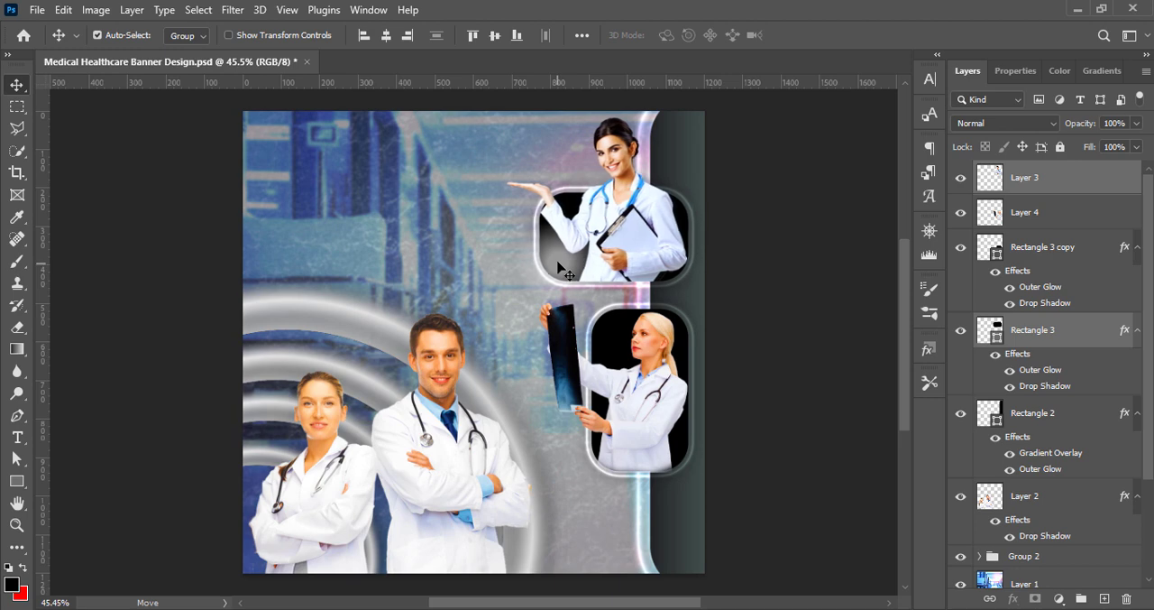
{"action": "left_click", "coordinate": [785, 313]}
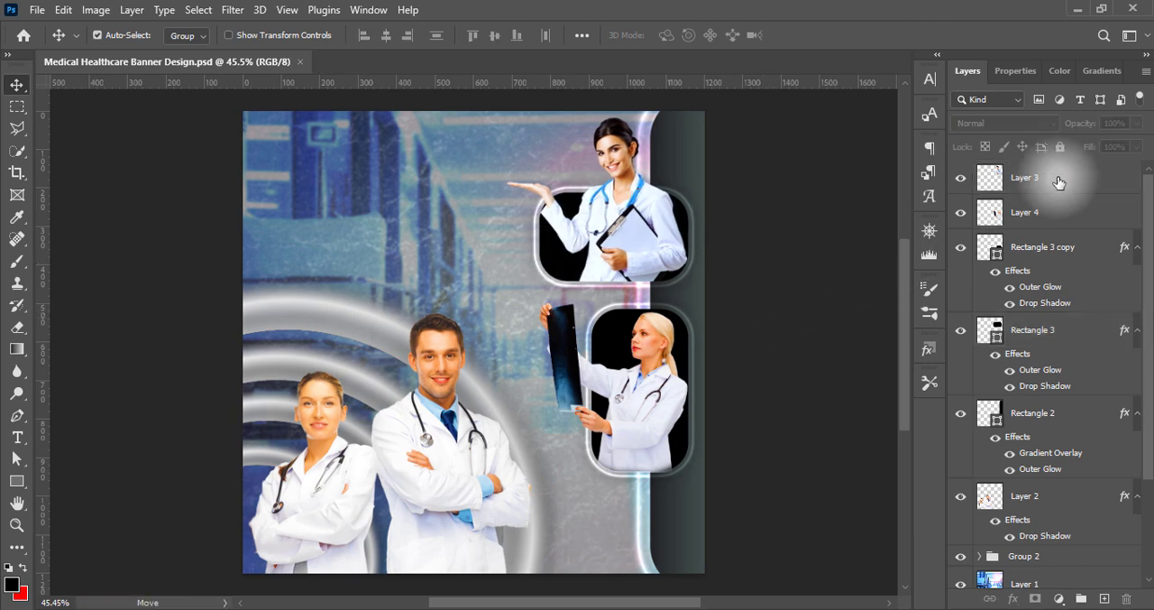
Add white 12 pt Oswald Bold text reading "Your Health, Our Commitment" and "Making Every Moment Matter" on two lines near the banner's upper left
{"action": "left_click", "coordinate": [1104, 599]}
{"action": "left_click", "coordinate": [17, 437]}
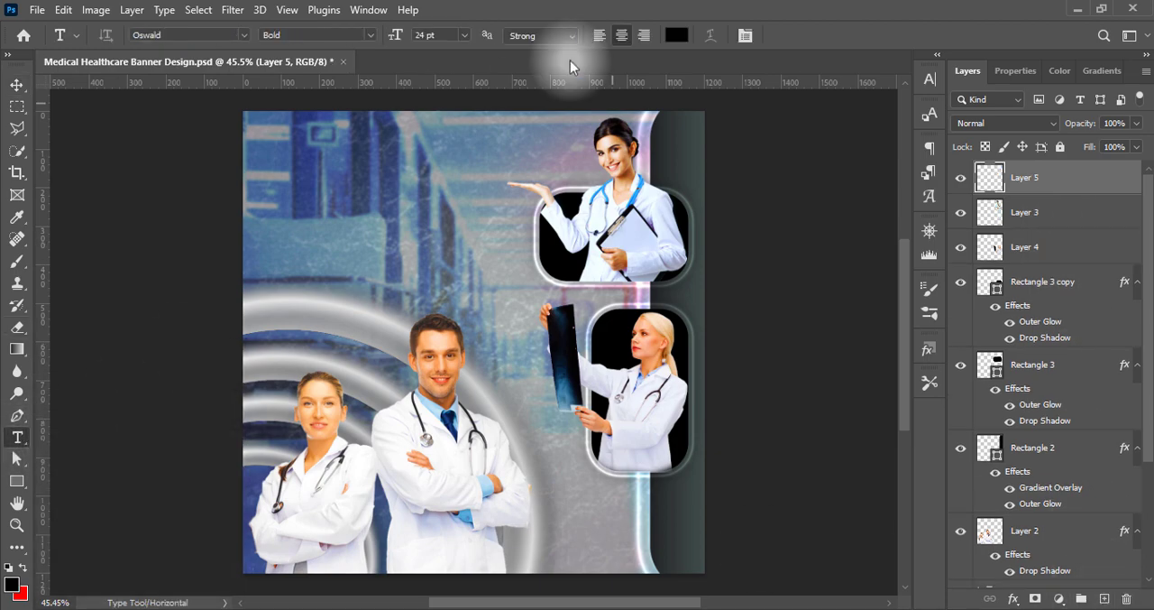
{"action": "left_click", "coordinate": [677, 36]}
{"action": "left_click", "coordinate": [1065, 148]}
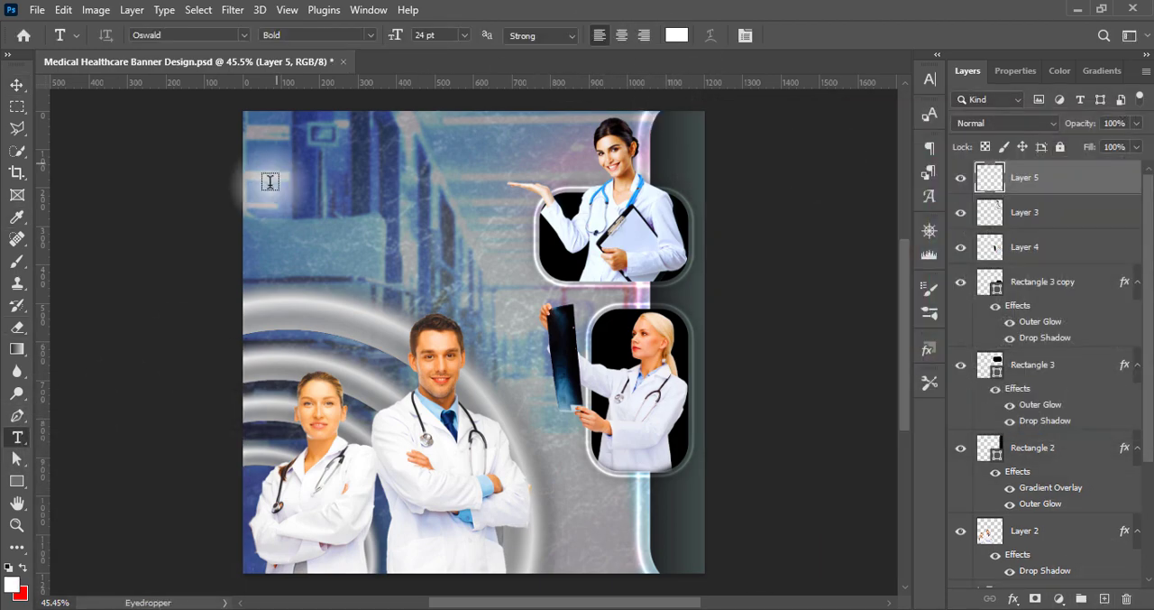
{"action": "left_click", "coordinate": [280, 156]}
{"action": "left_click", "coordinate": [464, 35]}
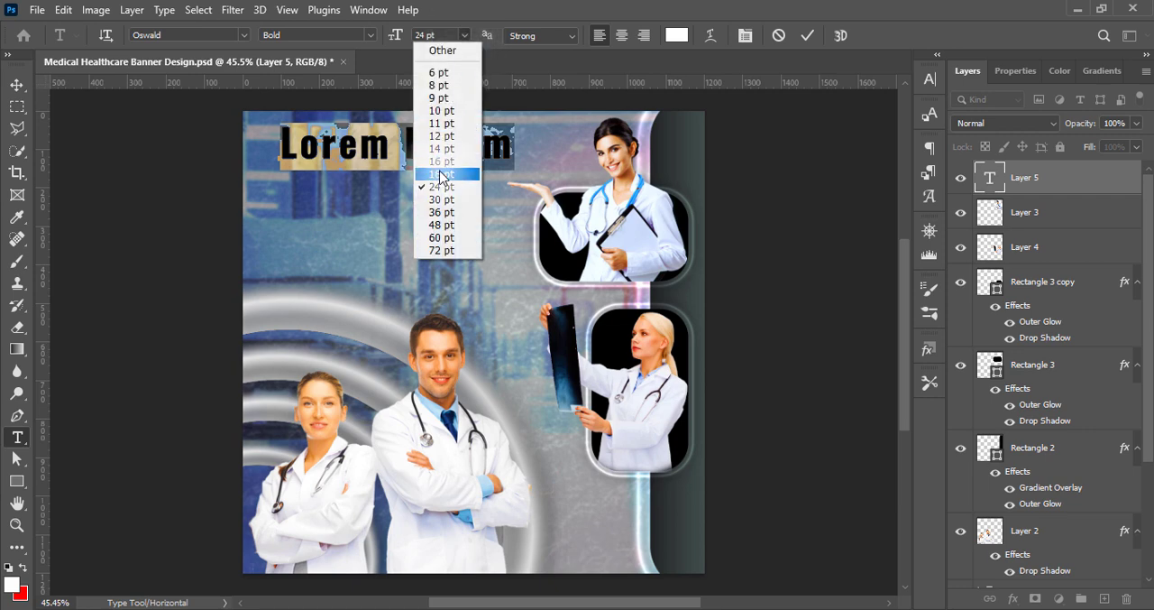
{"action": "left_click", "coordinate": [439, 177]}
{"action": "left_click", "coordinate": [463, 35]}
{"action": "left_click", "coordinate": [454, 142]}
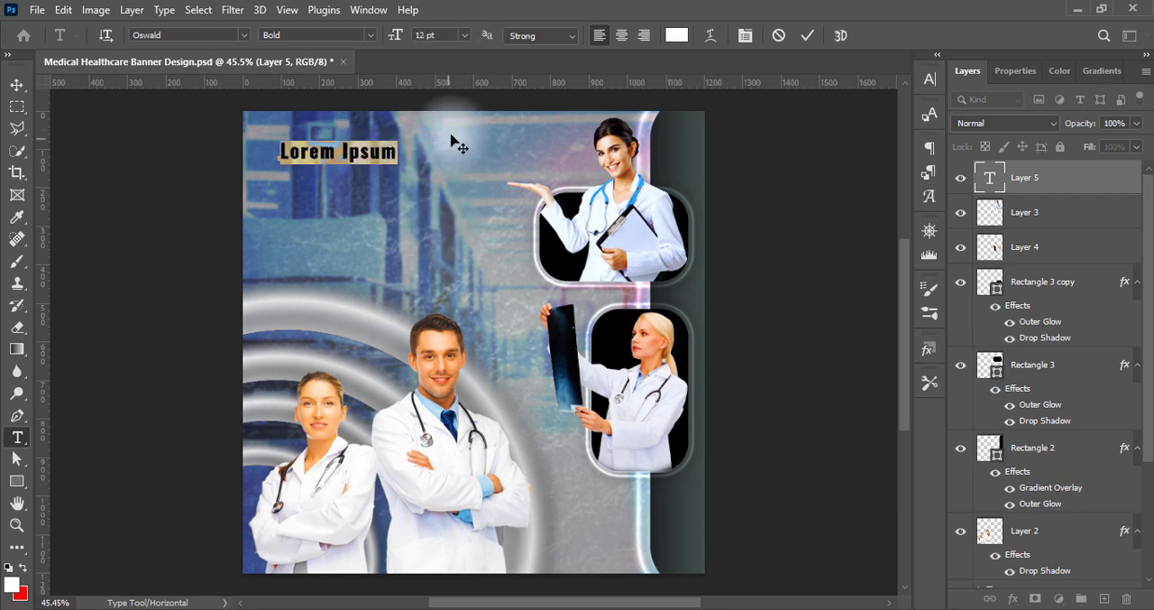
{"action": "key", "text": "ctrl+v"}
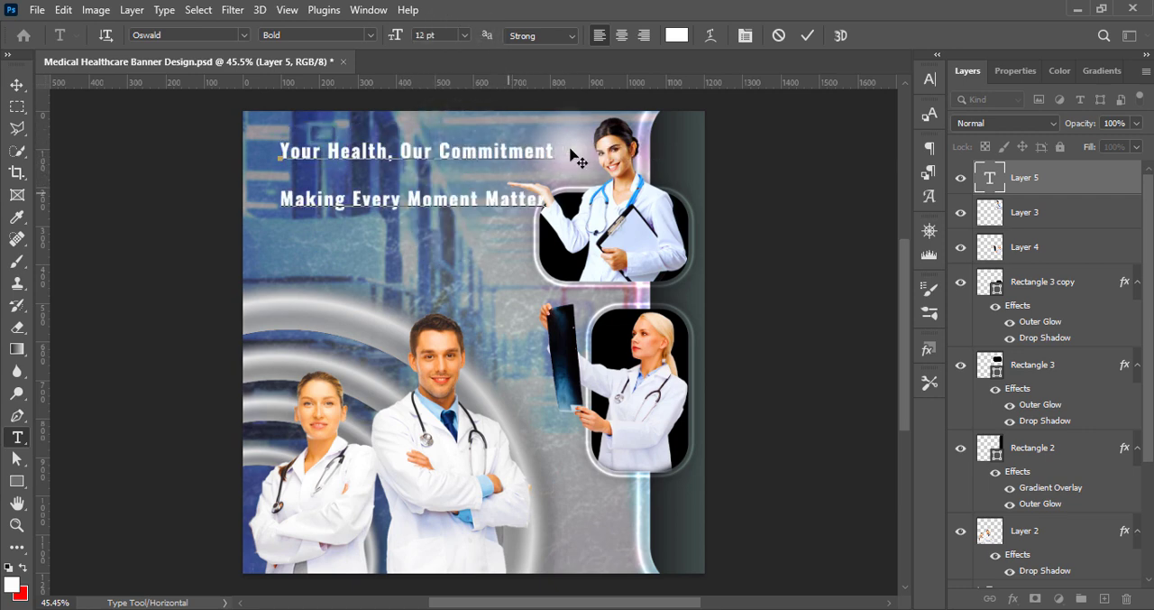
Set the first line to Oswald Medium with 0 tracking and the second to All Caps with 50 tracking and tighter leading
{"action": "left_click_drag", "start_coordinate": [279, 151], "coordinate": [541, 151]}
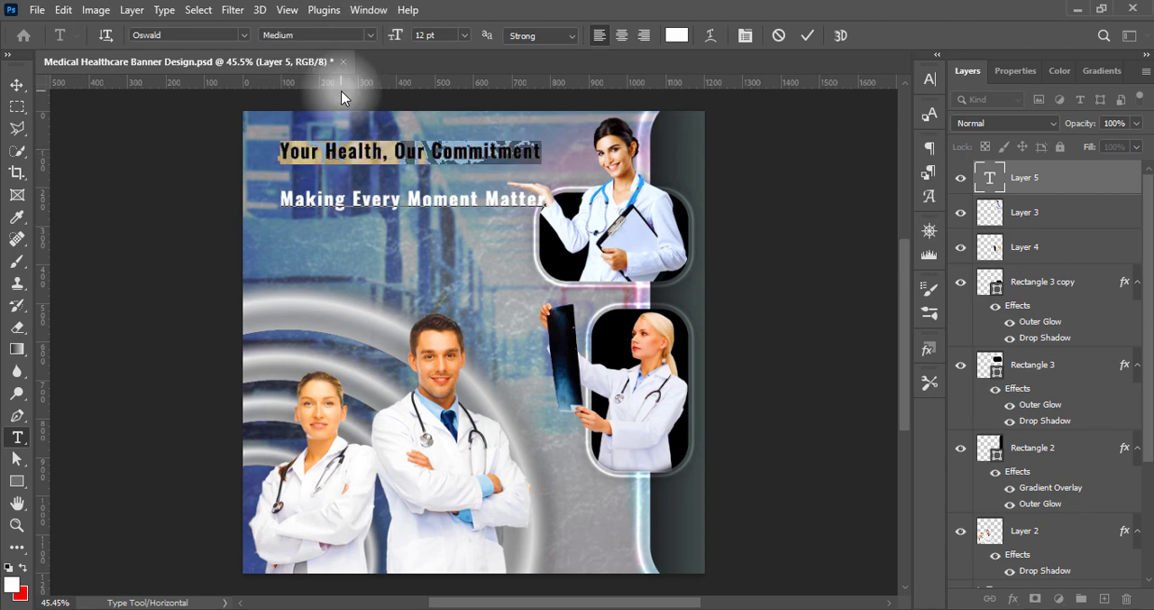
{"action": "left_click", "coordinate": [930, 79]}
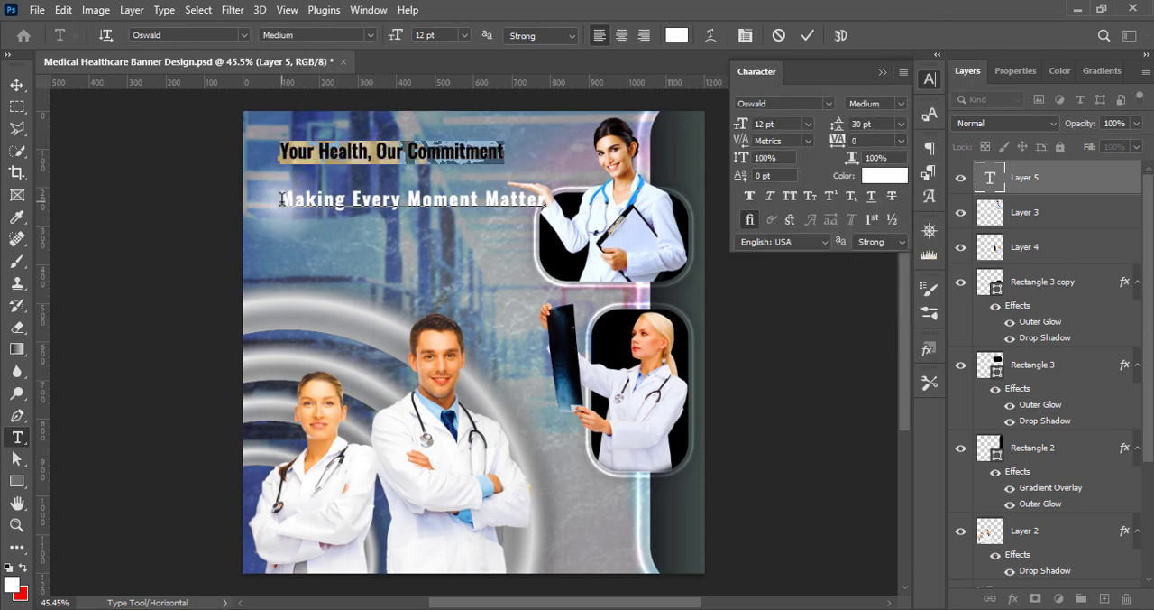
{"action": "left_click_drag", "start_coordinate": [282, 200], "coordinate": [548, 200]}
{"action": "left_click", "coordinate": [790, 195]}
{"action": "left_click", "coordinate": [901, 125]}
{"action": "left_click", "coordinate": [879, 260]}
{"action": "left_click", "coordinate": [900, 141]}
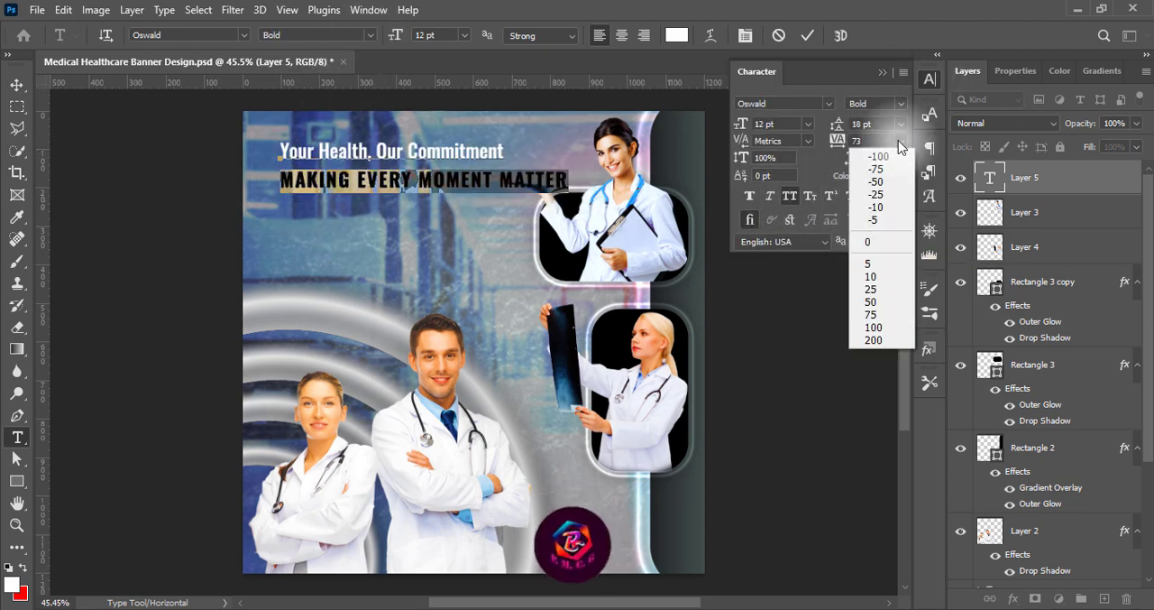
{"action": "left_click", "coordinate": [879, 302]}
{"action": "left_click", "coordinate": [901, 125]}
{"action": "left_click", "coordinate": [877, 248]}
{"action": "left_click", "coordinate": [808, 36]}
Shift the slogan toward the canvas's left edge and reset its capitals on two lines at 18 pt with 18 pt leading
{"action": "left_click", "coordinate": [17, 84]}
{"action": "left_click_drag", "start_coordinate": [473, 177], "coordinate": [441, 218]}
{"action": "key", "text": "t"}
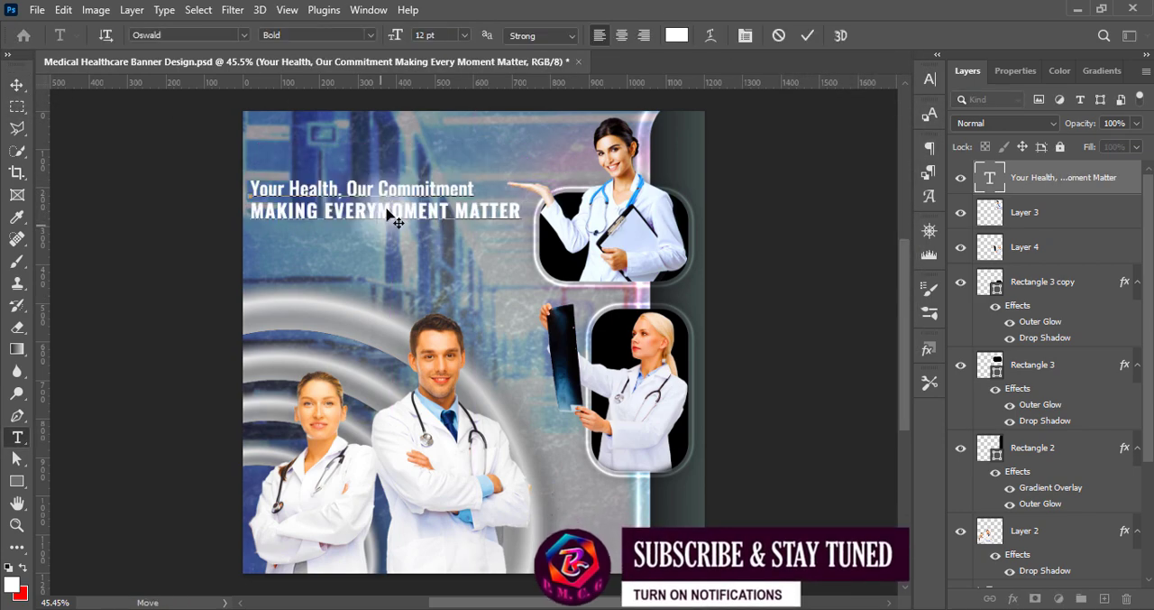
{"action": "left_click_drag", "start_coordinate": [251, 213], "coordinate": [397, 235]}
{"action": "left_click", "coordinate": [465, 36]}
{"action": "left_click", "coordinate": [451, 159]}
{"action": "left_click", "coordinate": [465, 36]}
{"action": "left_click", "coordinate": [448, 147]}
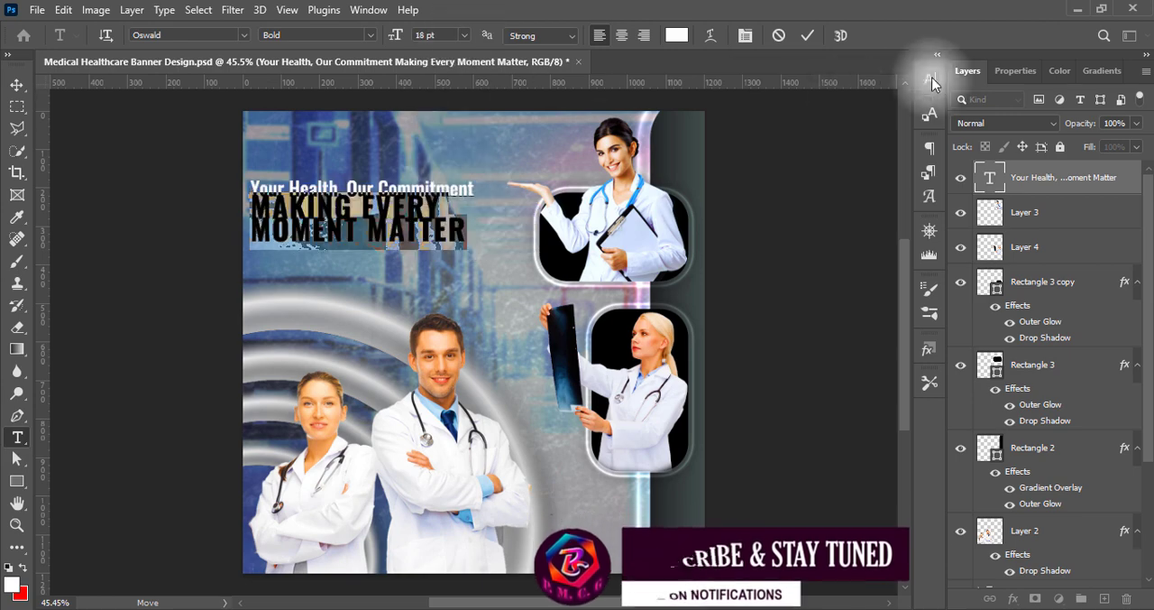
{"action": "left_click", "coordinate": [930, 79]}
{"action": "left_click", "coordinate": [901, 125]}
{"action": "left_click", "coordinate": [878, 261]}
Set the line "Your Health, Our Commitment" to 10 pt and save the banner
{"action": "left_click_drag", "start_coordinate": [250, 188], "coordinate": [474, 190]}
{"action": "left_click", "coordinate": [464, 36]}
{"action": "left_click", "coordinate": [449, 100]}
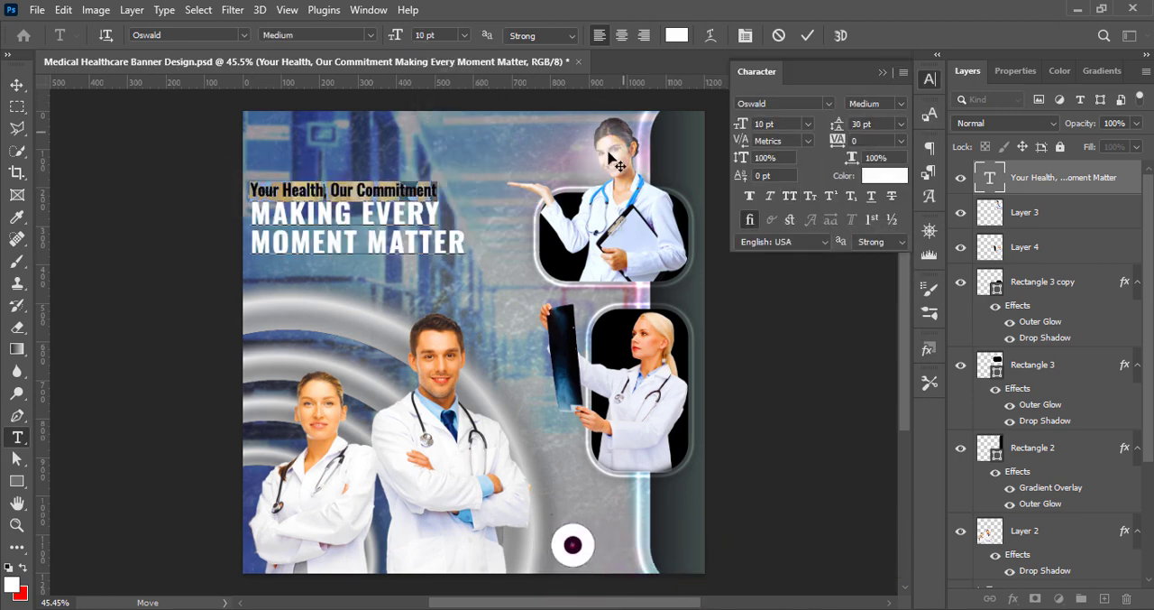
{"action": "left_click", "coordinate": [883, 72]}
{"action": "left_click", "coordinate": [16, 85]}
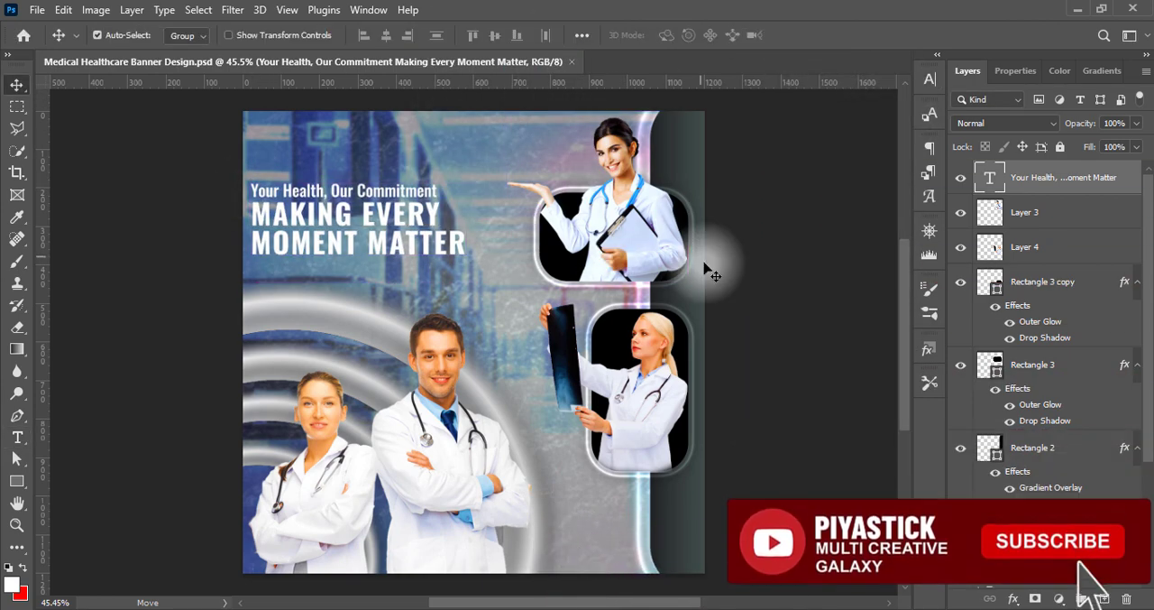
{"action": "key", "text": "ctrl+s"}
Change the capitalized lines "MAKING EVERY MOMENT MATTER" to the SemiBold weight
{"action": "double_click", "coordinate": [413, 216]}
{"action": "left_click", "coordinate": [388, 36]}
{"action": "left_click_drag", "start_coordinate": [252, 214], "coordinate": [489, 226]}
{"action": "left_click", "coordinate": [351, 106]}
{"action": "left_click", "coordinate": [809, 38]}
Scale the slogan text up slightly and nudge it into place beside the left edge
{"action": "key", "text": "ctrl+t"}
{"action": "key", "text": "Return"}
{"action": "mouse_move", "coordinate": [412, 211]}
{"action": "left_mouse_down"}
{"action": "mouse_move", "coordinate": [423, 209]}
{"action": "mouse_move", "coordinate": [411, 210]}
{"action": "left_mouse_up"}
{"action": "key", "text": "Right"}
{"action": "key", "text": "Right"}
{"action": "key", "text": "Right"}
{"action": "key", "text": "Right"}
{"action": "key", "text": "Right"}
{"action": "key", "text": "Right"}
{"action": "key", "text": "Right"}
{"action": "key", "text": "Right"}
{"action": "key", "text": "Right"}
{"action": "key", "text": "Right"}
{"action": "key", "text": "Right"}
{"action": "key", "text": "Right"}
{"action": "key", "text": "Right"}
{"action": "key", "text": "Right"}
{"action": "key", "text": "Right"}
{"action": "key", "text": "Right"}
{"action": "key", "text": "Right"}
{"action": "key", "text": "Right"}
{"action": "key", "text": "Right"}
{"action": "key", "text": "Right"}
{"action": "key", "text": "Left"}
{"action": "key", "text": "Left"}
{"action": "key", "text": "Left"}
{"action": "key", "text": "Left"}
{"action": "key", "text": "Left"}
{"action": "key", "text": "Left"}
{"action": "key", "text": "Left"}
{"action": "key", "text": "Left"}
{"action": "key", "text": "Left"}
{"action": "key", "text": "Left"}
{"action": "key", "text": "Left"}
{"action": "key", "text": "Left"}
{"action": "key", "text": "Left"}
{"action": "key", "text": "Left"}
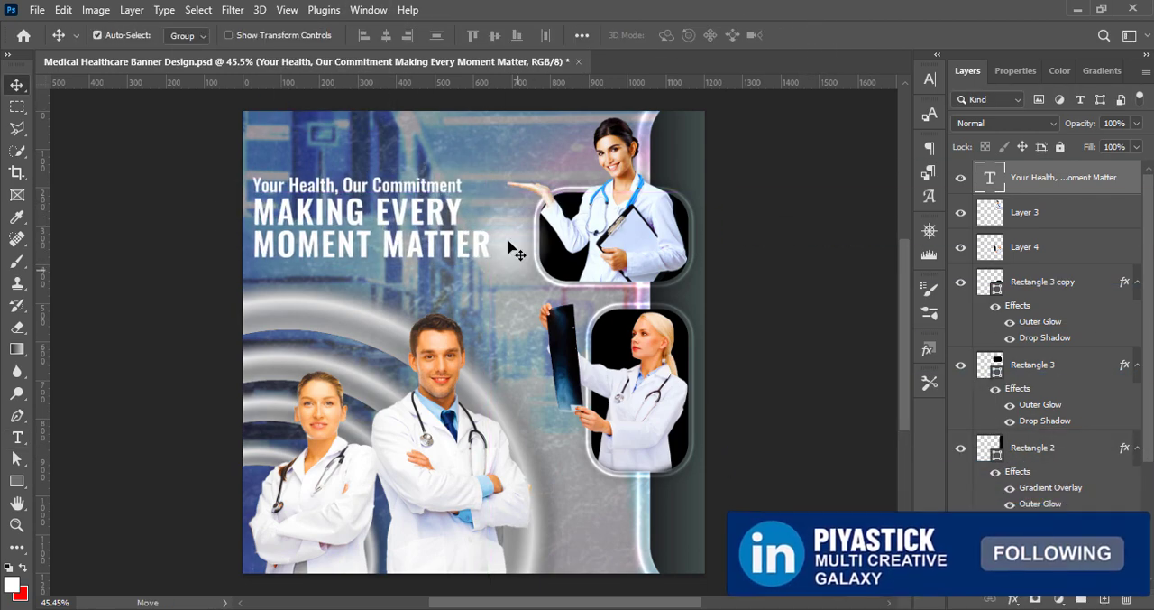
Give the slogan text a black Drop Shadow at 100% opacity, 90° angle, 3 px distance, 3% spread and 3 px size
{"action": "double_click", "coordinate": [990, 183]}
{"action": "left_click_drag", "start_coordinate": [668, 49], "coordinate": [811, 45]}
{"action": "left_click", "coordinate": [574, 389]}
{"action": "left_click", "coordinate": [929, 133]}
{"action": "left_click_drag", "start_coordinate": [815, 267], "coordinate": [712, 368]}
{"action": "left_click", "coordinate": [1086, 149]}
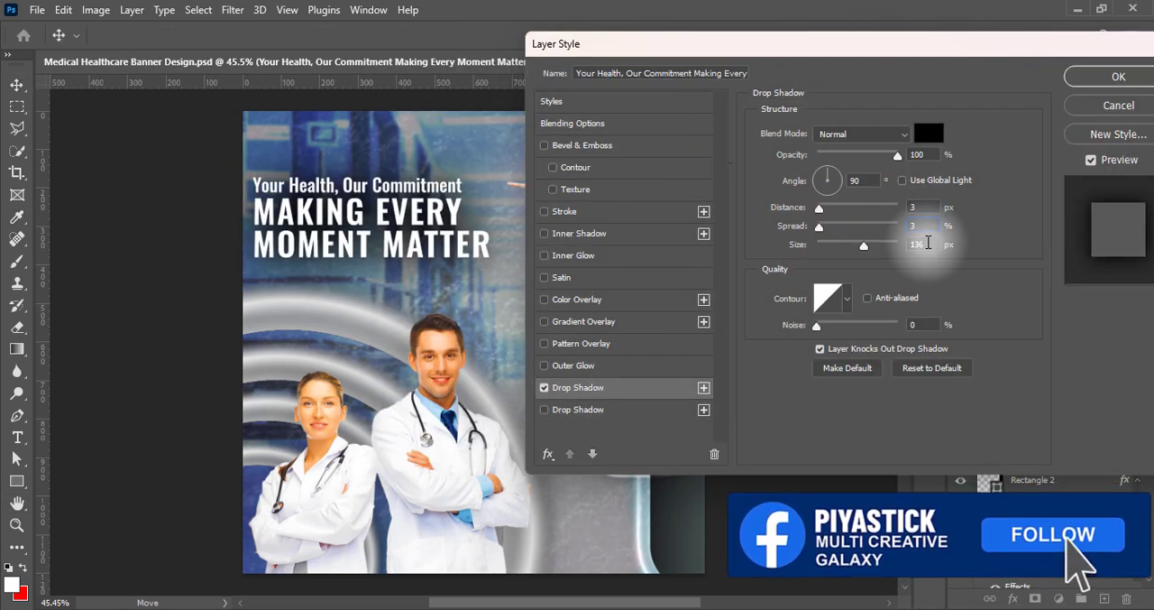
{"action": "double_click", "coordinate": [924, 245]}
{"action": "type", "text": "3"}
Add a second Drop Shadow to the slogan text, adjust its opacity and size, and apply the layer style
{"action": "left_click", "coordinate": [586, 410]}
{"action": "left_click", "coordinate": [901, 153]}
{"action": "mouse_move", "coordinate": [839, 245]}
{"action": "left_mouse_down"}
{"action": "mouse_move", "coordinate": [826, 246]}
{"action": "mouse_move", "coordinate": [840, 250]}
{"action": "left_mouse_up"}
{"action": "key", "text": "Return"}
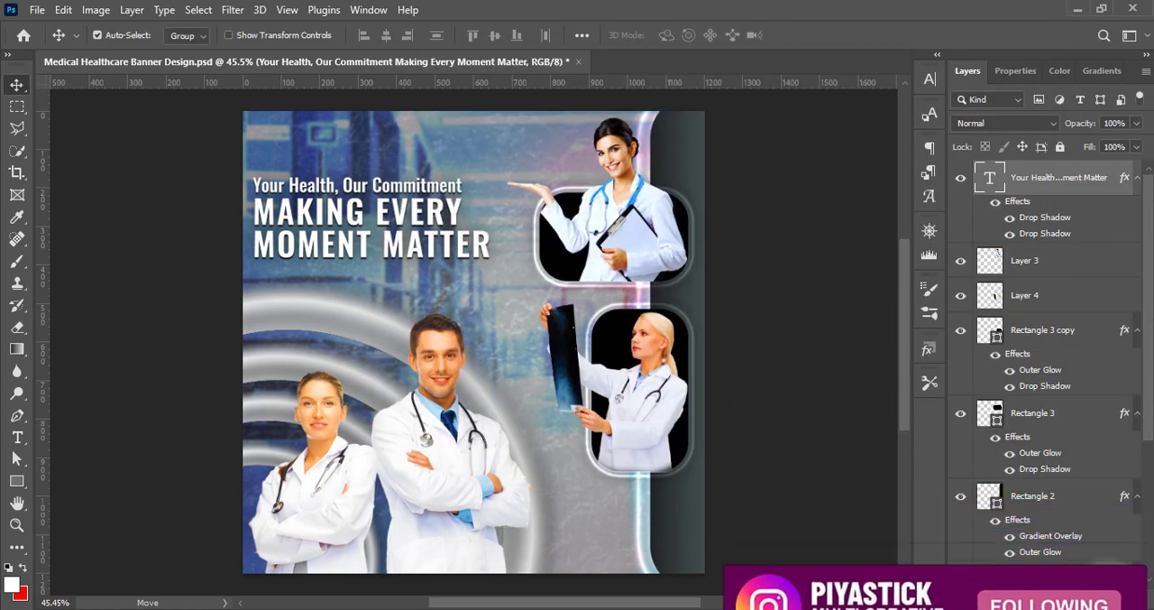
Draw a white rounded bar about 408 by 12 px below the slogan, running off the canvas's left edge
{"action": "left_click", "coordinate": [1105, 599]}
{"action": "right_click", "coordinate": [17, 481]}
{"action": "left_click", "coordinate": [57, 483]}
{"action": "mouse_move", "coordinate": [194, 267]}
{"action": "left_mouse_down"}
{"action": "mouse_move", "coordinate": [353, 272]}
{"action": "mouse_move", "coordinate": [304, 271]}
{"action": "mouse_move", "coordinate": [292, 276]}
{"action": "mouse_move", "coordinate": [299, 288]}
{"action": "left_mouse_up"}
{"action": "left_click", "coordinate": [16, 84]}
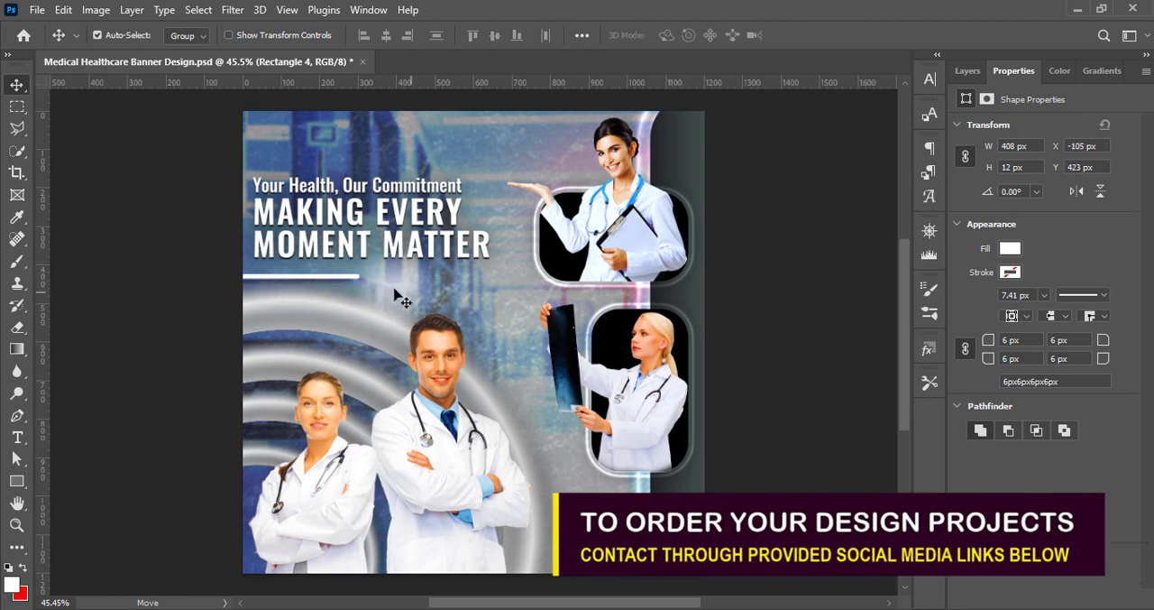
Nudge the white bar up closer to the slogan and give it a Drop Shadow
{"action": "key", "text": "Up"}
{"action": "key", "text": "Up"}
{"action": "key", "text": "Up"}
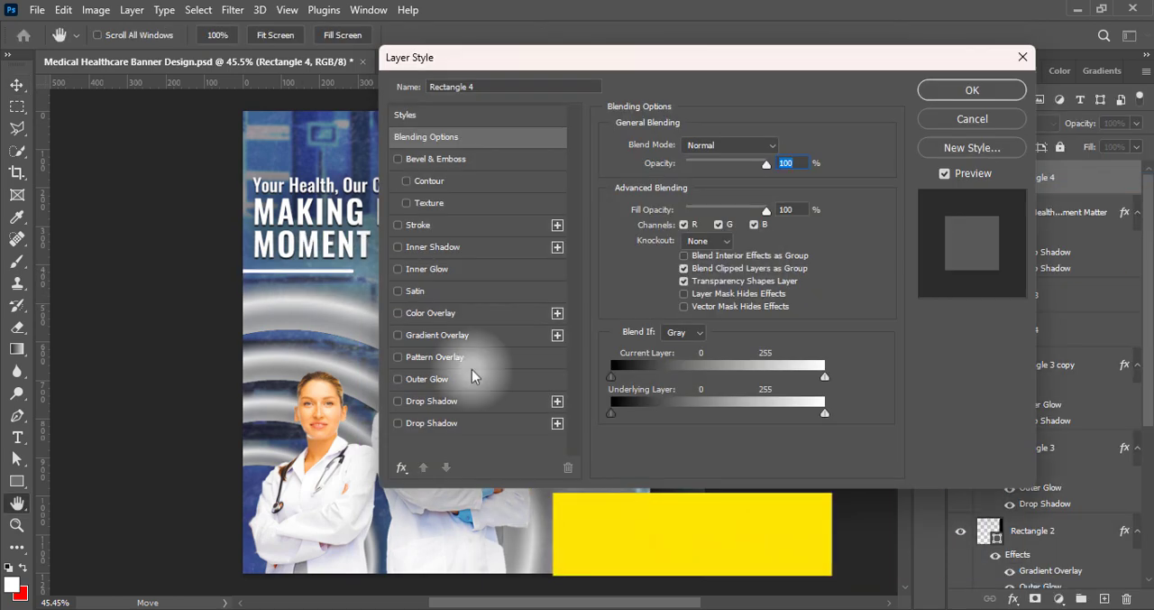
{"action": "key", "text": "Return"}
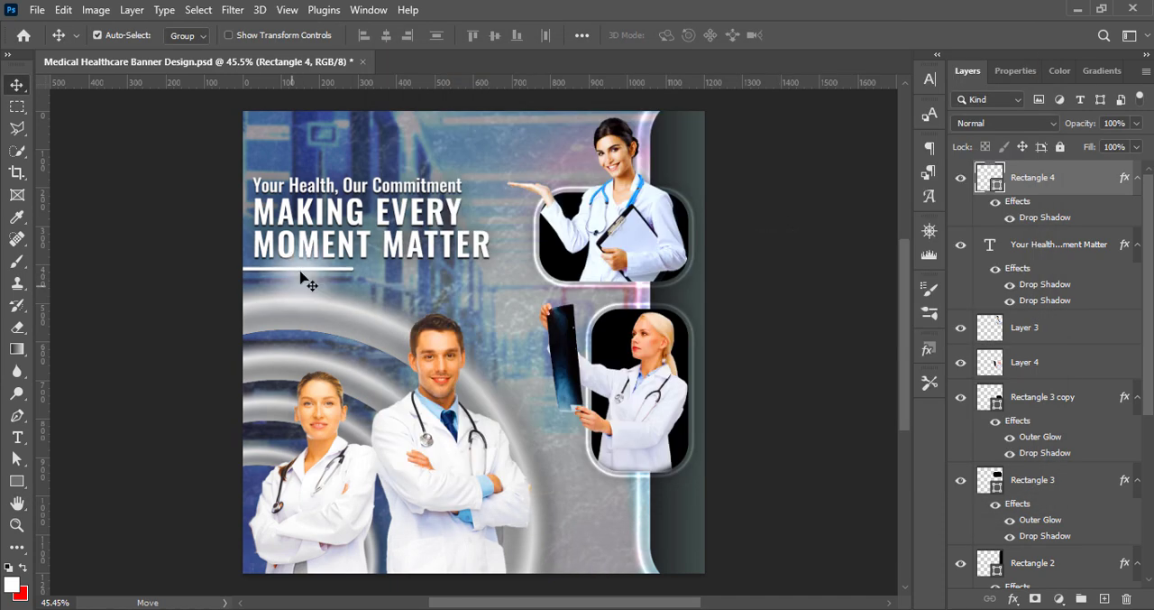
Move the slogan text and the white bar up together and save the banner
{"action": "left_click", "coordinate": [350, 248], "text": "shift"}
{"action": "key", "text": "shift+Up"}
{"action": "key", "text": "shift+Up"}
{"action": "key", "text": "shift+Up"}
{"action": "key", "text": "Up"}
{"action": "key", "text": "Up"}
{"action": "key", "text": "Up"}
{"action": "key", "text": "Up"}
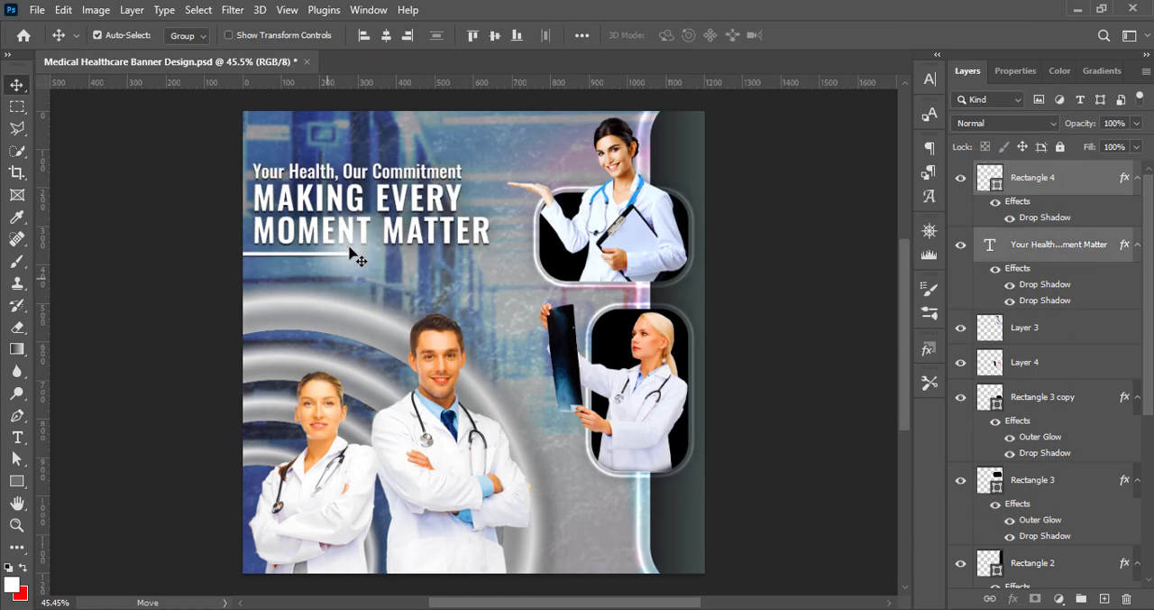
{"action": "left_click", "coordinate": [776, 373]}
{"action": "key", "text": "ctrl+s"}
Add an Oswald Regular text line reading "JOIN OUR HEALTHCARE FAMILY" below the white bar
{"action": "left_click", "coordinate": [1105, 599]}
{"action": "left_click", "coordinate": [17, 437]}
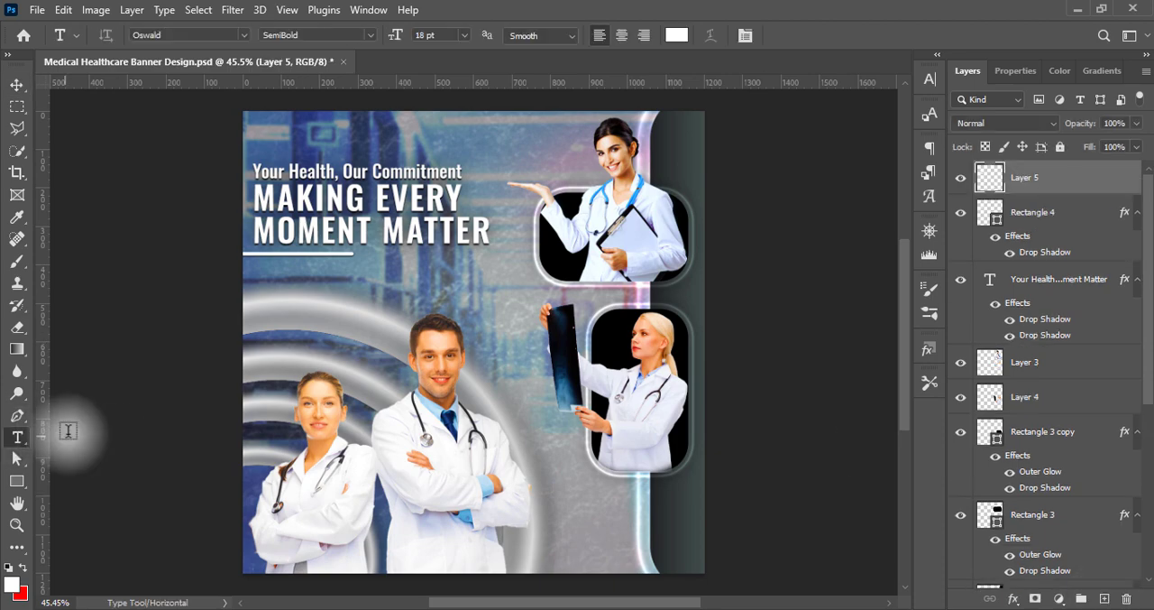
{"action": "left_click", "coordinate": [269, 278]}
{"action": "left_click", "coordinate": [370, 36]}
{"action": "left_click", "coordinate": [337, 80]}
{"action": "left_click", "coordinate": [930, 79]}
{"action": "left_click", "coordinate": [901, 141]}
{"action": "left_click", "coordinate": [463, 35]}
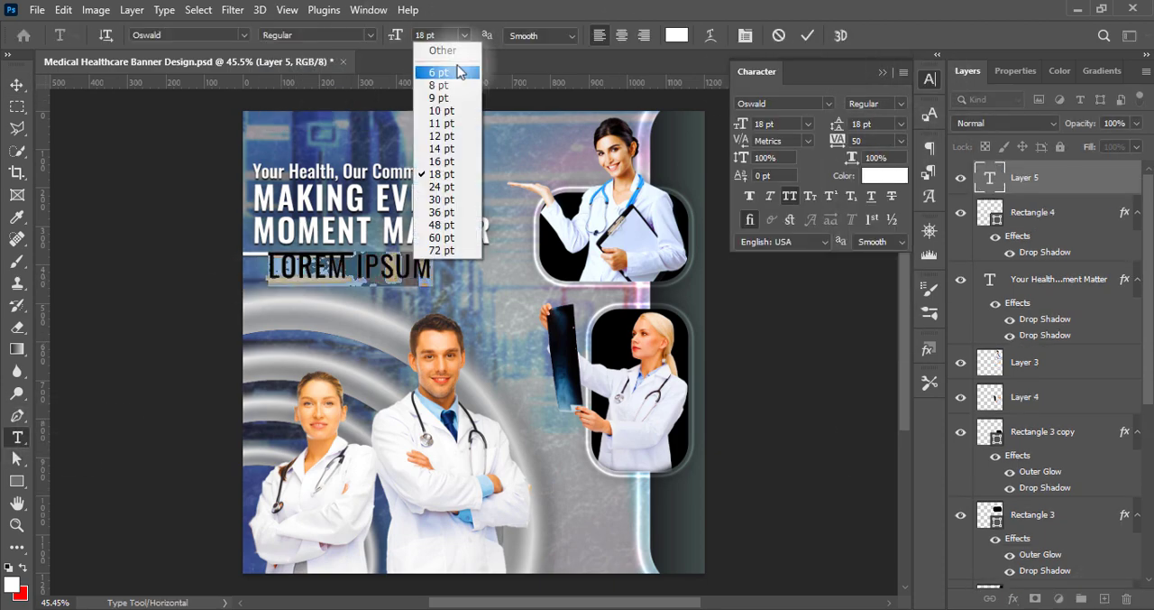
{"action": "left_click", "coordinate": [433, 79]}
{"action": "type", "text": "JOIN OUR HEALTHCARE FAMILY"}
Set the "JOIN OUR HEALTHCARE FAMILY" line to 200 tracking and 8 pt
{"action": "key", "text": "ctrl+a"}
{"action": "left_click", "coordinate": [901, 142]}
{"action": "left_click", "coordinate": [874, 340]}
{"action": "left_click", "coordinate": [464, 36]}
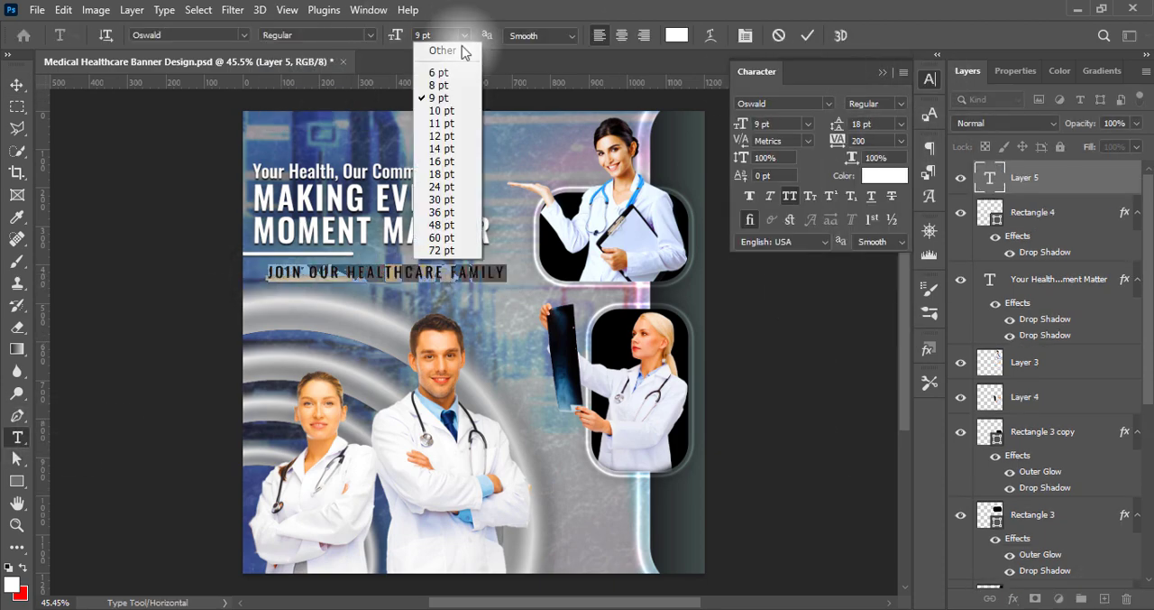
{"action": "left_click", "coordinate": [446, 85]}
{"action": "left_click", "coordinate": [883, 72]}
{"action": "left_click", "coordinate": [807, 35]}
Align the "JOIN OUR HEALTHCARE FAMILY" line under the white bar with the slogan's left edge and set it to 9 pt
{"action": "left_click", "coordinate": [17, 85]}
{"action": "left_click_drag", "start_coordinate": [314, 274], "coordinate": [303, 279]}
{"action": "double_click", "coordinate": [309, 273]}
{"action": "key", "text": "ctrl+a"}
{"action": "left_click", "coordinate": [464, 36]}
{"action": "left_click", "coordinate": [443, 98]}
{"action": "left_click", "coordinate": [807, 37]}
Add two drop shadows to the "JOIN OUR HEALTHCARE FAMILY" text line
{"action": "double_click", "coordinate": [1124, 178]}
{"action": "left_click", "coordinate": [420, 403]}
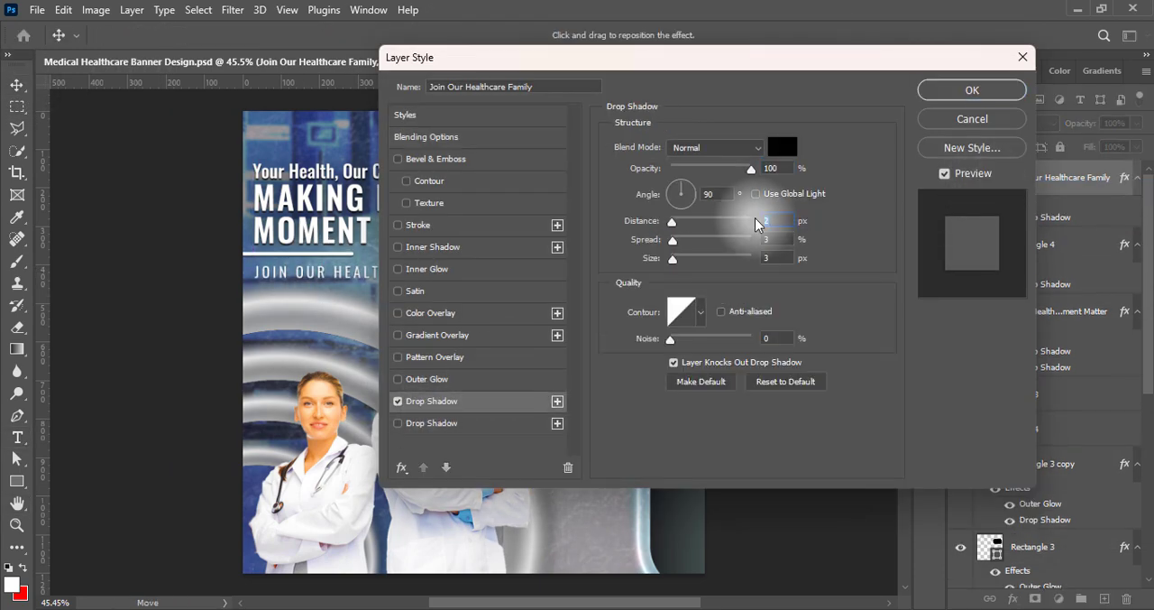
{"action": "left_click", "coordinate": [464, 423]}
{"action": "key", "text": "Return"}
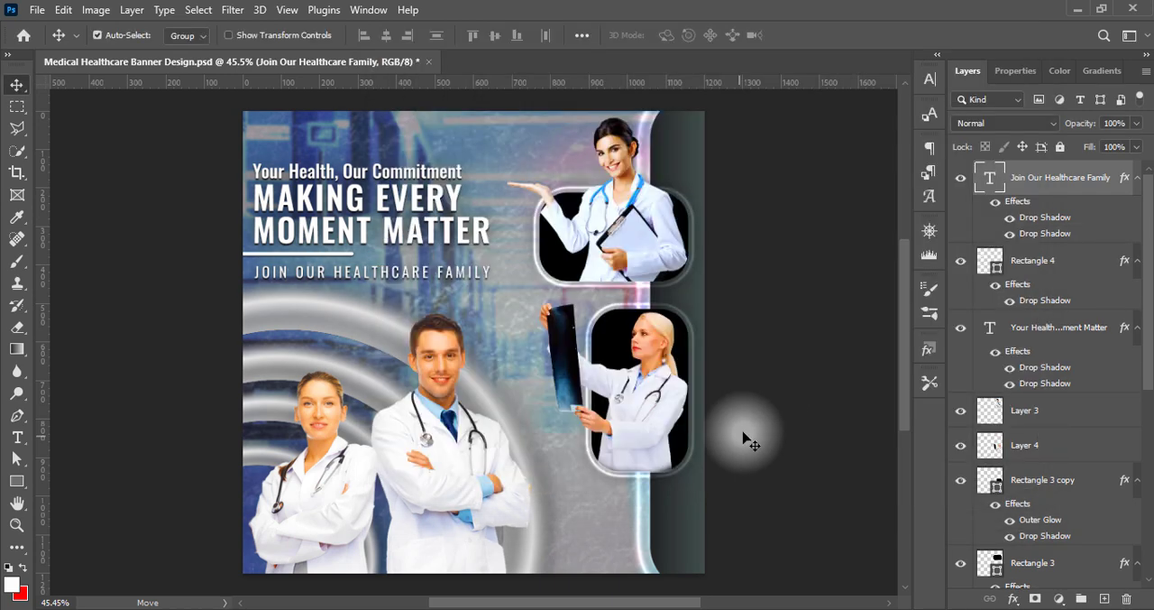
Recolor the slogan's "Your Health, Our Commitment" line to light cyan #8ef3ff and copy its hex code
{"action": "double_click", "coordinate": [418, 169]}
{"action": "triple_click", "coordinate": [418, 169]}
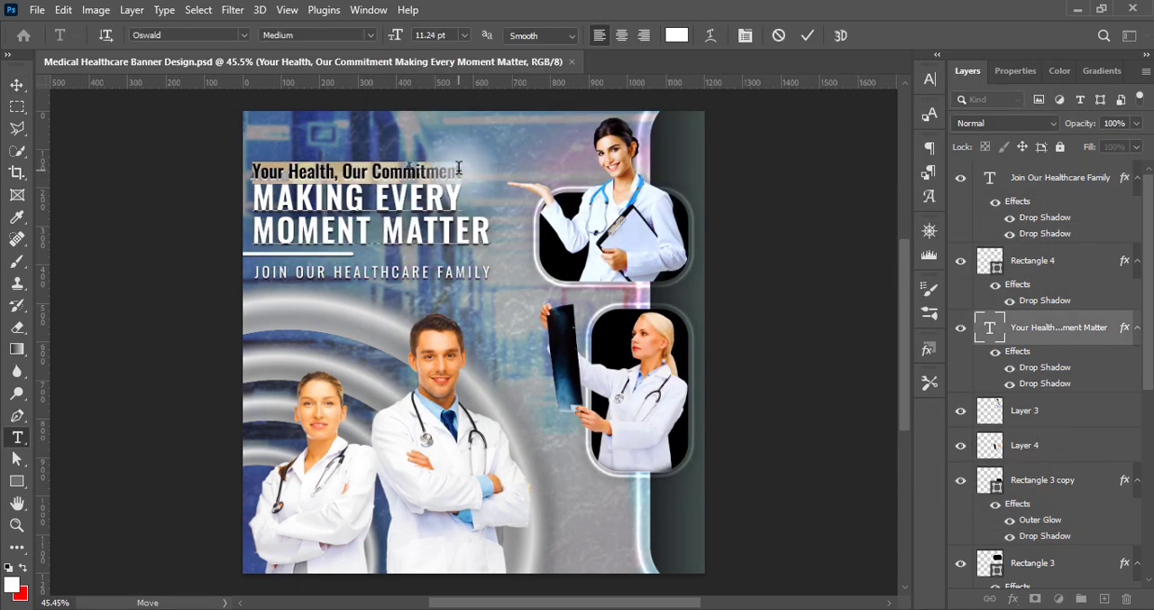
{"action": "left_click", "coordinate": [677, 35]}
{"action": "left_click", "coordinate": [943, 257]}
{"action": "mouse_move", "coordinate": [816, 172]}
{"action": "left_mouse_down"}
{"action": "mouse_move", "coordinate": [809, 162]}
{"action": "mouse_move", "coordinate": [840, 175]}
{"action": "mouse_move", "coordinate": [765, 136]}
{"action": "left_mouse_up"}
{"action": "left_click", "coordinate": [938, 258]}
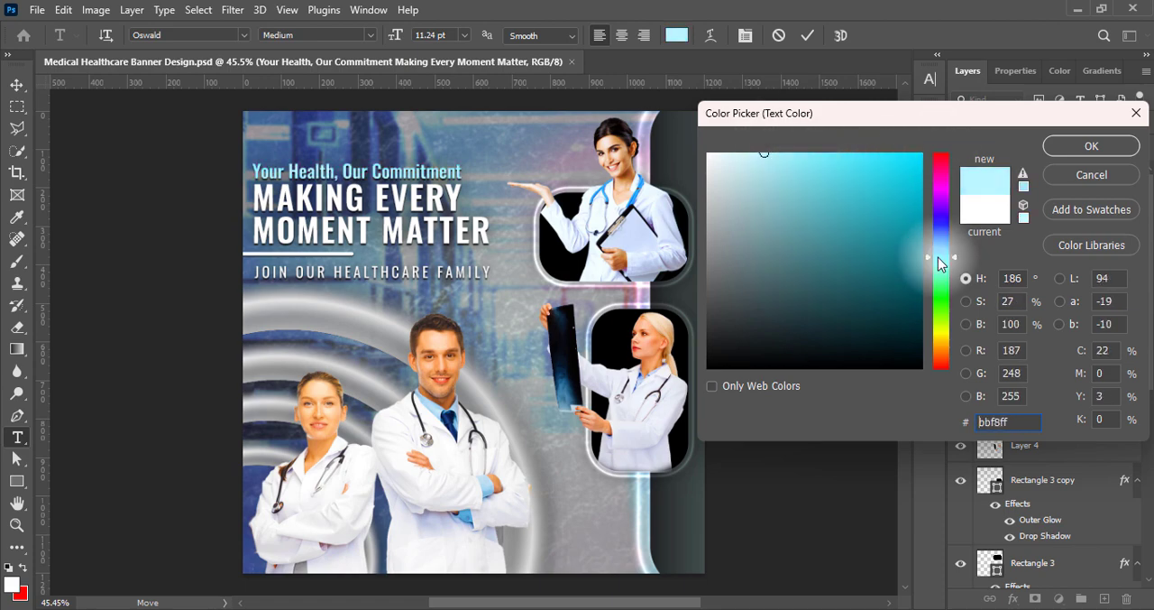
{"action": "left_click", "coordinate": [802, 153]}
{"action": "double_click", "coordinate": [1014, 421]}
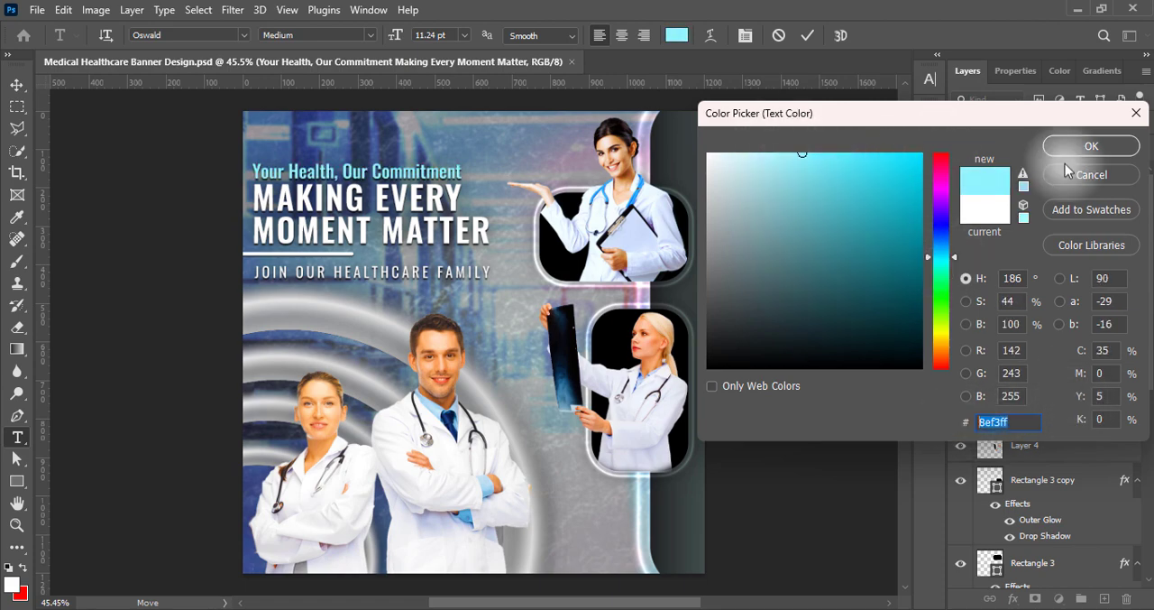
{"action": "left_click", "coordinate": [1072, 152]}
{"action": "left_click", "coordinate": [772, 344]}
On a new top layer, add right-aligned two-line text "CALL TO SCHEDULE / YOUR APPOINTMENT" below the lower photo panel
{"action": "left_click", "coordinate": [1076, 183]}
{"action": "left_click", "coordinate": [1104, 599]}
{"action": "left_click", "coordinate": [18, 438]}
{"action": "left_click", "coordinate": [644, 35]}
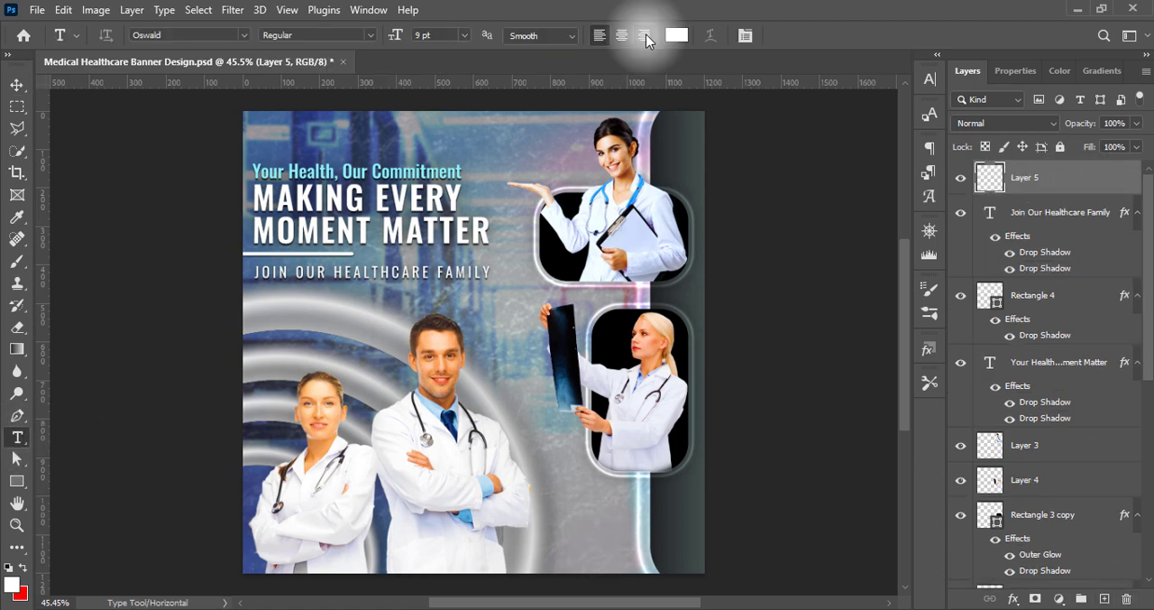
{"action": "left_click", "coordinate": [605, 502]}
{"action": "left_click", "coordinate": [779, 35]}
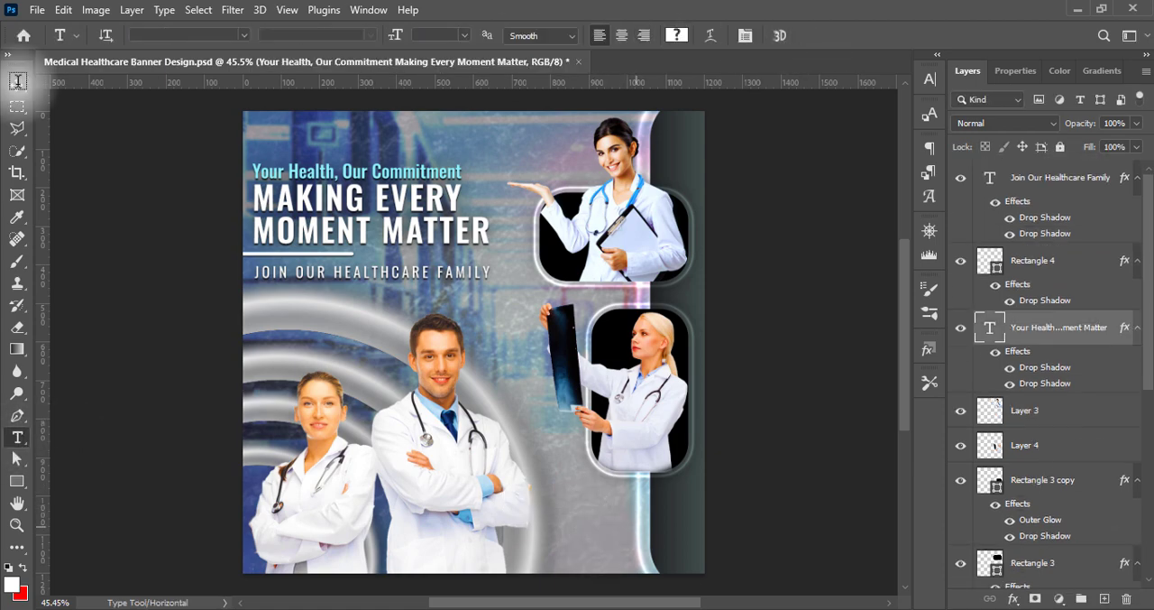
{"action": "left_click", "coordinate": [17, 84]}
{"action": "left_click", "coordinate": [1073, 181]}
{"action": "left_click", "coordinate": [1105, 599]}
{"action": "left_click", "coordinate": [17, 437]}
{"action": "left_click", "coordinate": [604, 503]}
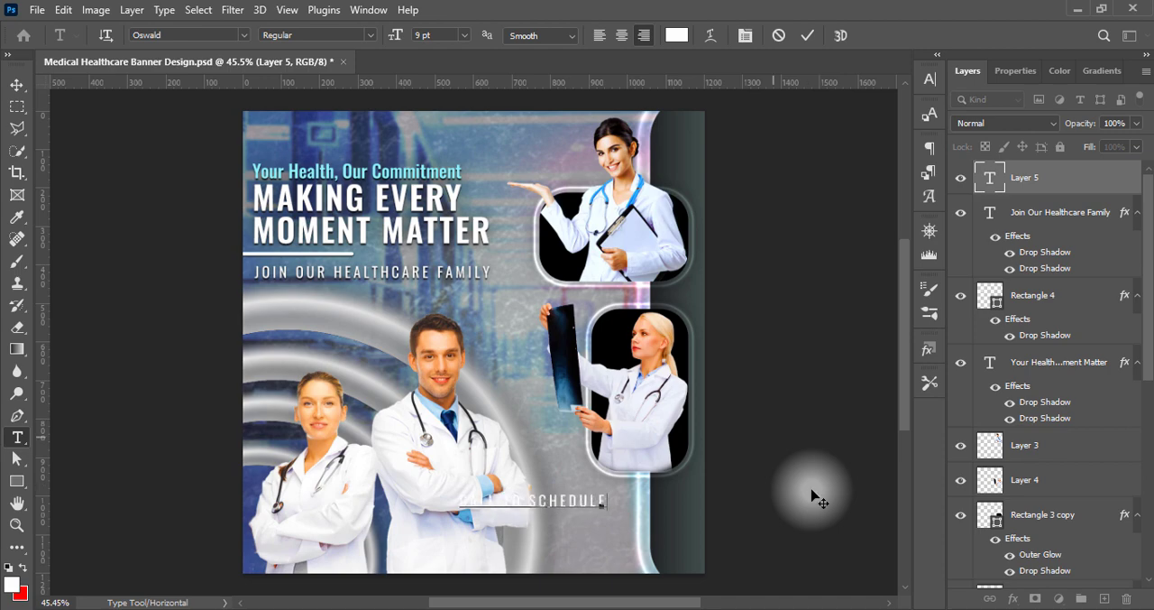
Tighten the tracking of the "CALL TO SCHEDULE" line
{"action": "left_click_drag", "start_coordinate": [608, 503], "coordinate": [461, 506]}
{"action": "left_click", "coordinate": [931, 80]}
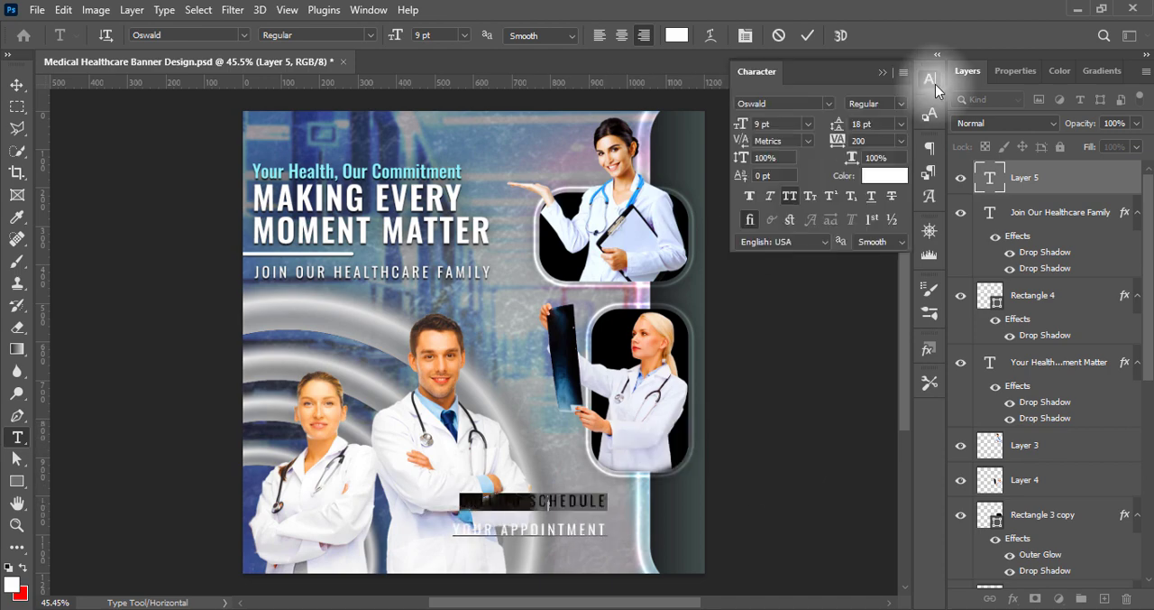
{"action": "left_click", "coordinate": [901, 141]}
{"action": "left_click", "coordinate": [869, 241]}
Set the "YOUR APPOINTMENT" line to 75 tracking and 10 pt
{"action": "left_click_drag", "start_coordinate": [609, 530], "coordinate": [455, 531]}
{"action": "left_click", "coordinate": [901, 142]}
{"action": "left_click", "coordinate": [872, 316]}
{"action": "left_click", "coordinate": [464, 35]}
{"action": "left_click", "coordinate": [446, 132]}
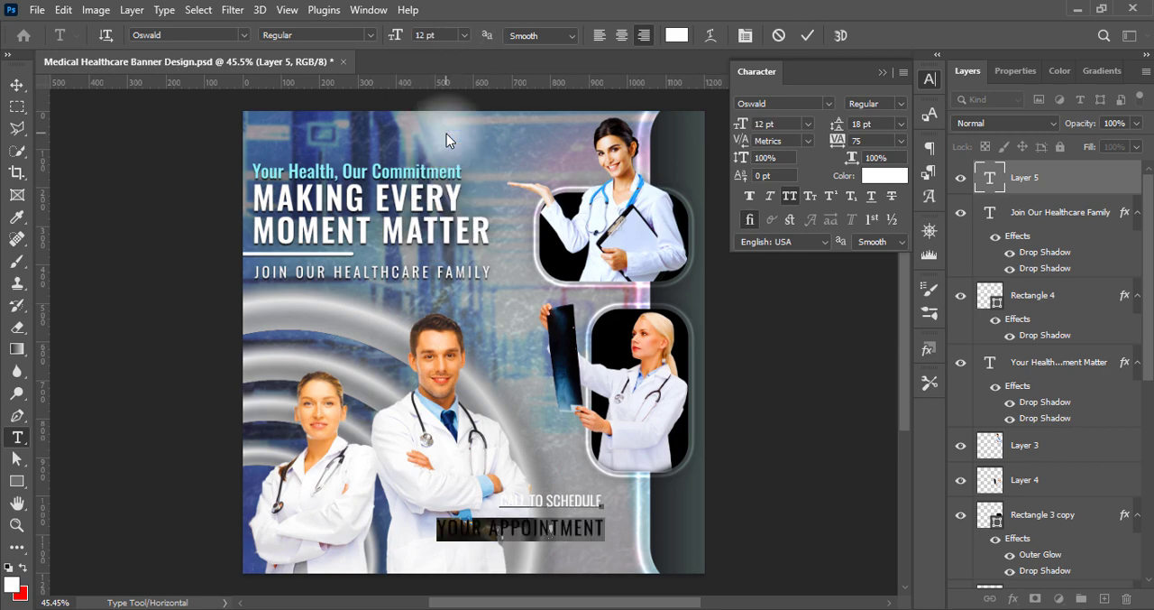
{"action": "left_click", "coordinate": [464, 35]}
{"action": "left_click", "coordinate": [453, 107]}
Make the "YOUR APPOINTMENT" line Oswald Medium with 11 pt leading
{"action": "left_click", "coordinate": [371, 36]}
{"action": "left_click", "coordinate": [350, 92]}
{"action": "left_click", "coordinate": [901, 123]}
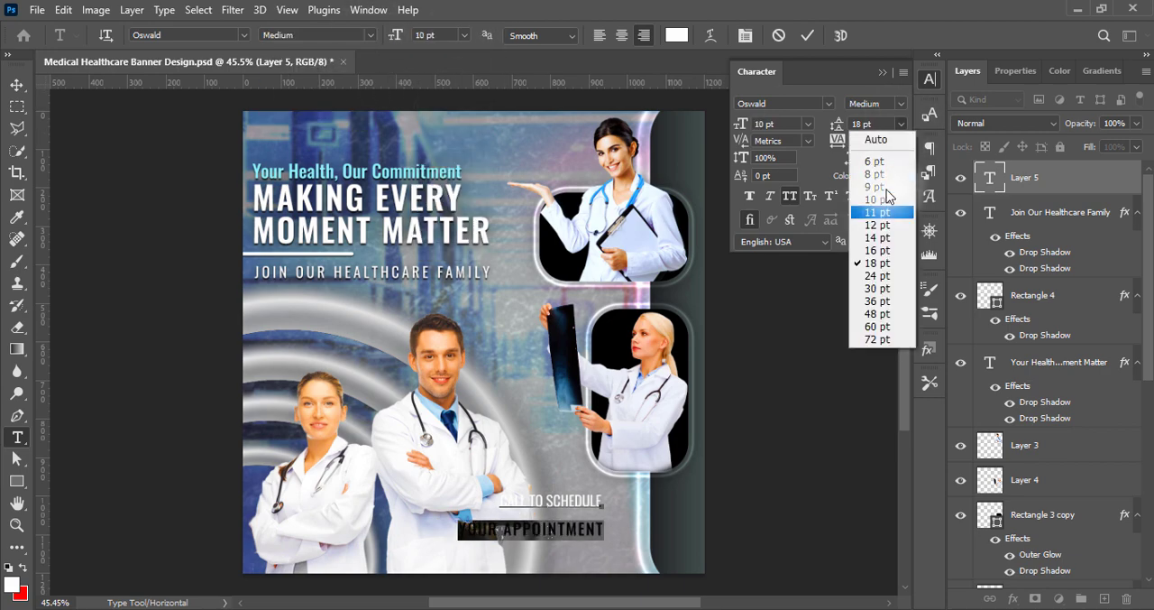
{"action": "left_click", "coordinate": [887, 198]}
{"action": "left_click", "coordinate": [901, 123]}
{"action": "left_click", "coordinate": [878, 211]}
Recolor the "YOUR APPOINTMENT" line with the copied light cyan #8ef3ff
{"action": "left_click", "coordinate": [883, 72]}
{"action": "left_click", "coordinate": [677, 35]}
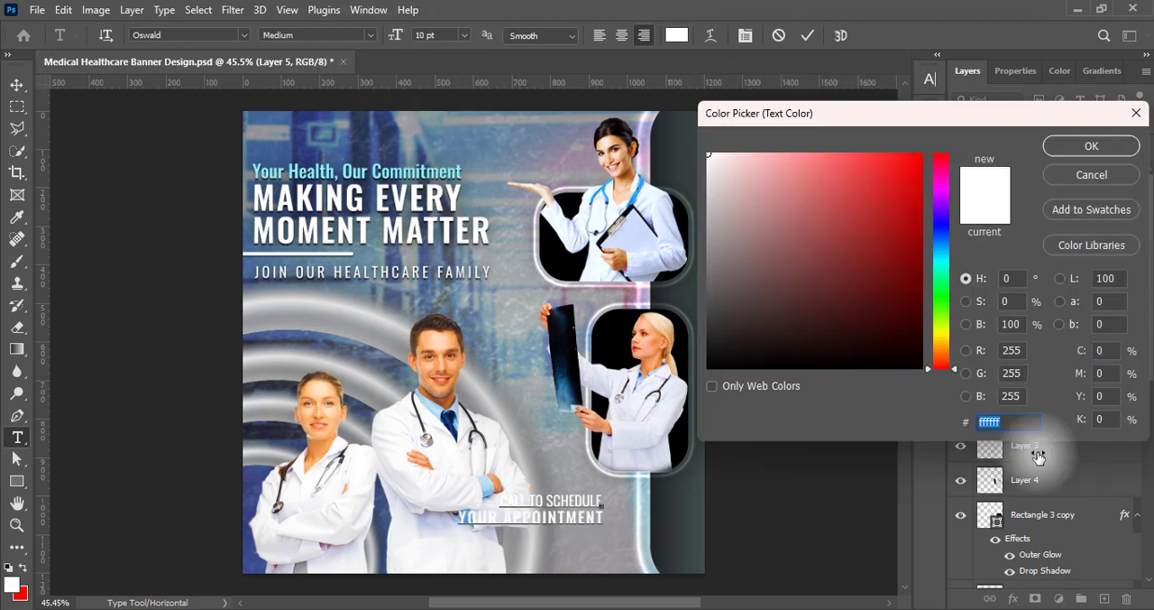
{"action": "key", "text": "ctrl+v"}
{"action": "left_click", "coordinate": [1092, 146]}
{"action": "left_click", "coordinate": [807, 35]}
Move the appointment text under the lower photo panel near the banner's right edge and scale it to the panel's width
{"action": "left_click", "coordinate": [18, 84]}
{"action": "left_click_drag", "start_coordinate": [571, 522], "coordinate": [686, 512]}
{"action": "key", "text": "ctrl+t"}
{"action": "mouse_move", "coordinate": [552, 485]}
{"action": "left_mouse_down"}
{"action": "mouse_move", "coordinate": [587, 507]}
{"action": "mouse_move", "coordinate": [566, 490]}
{"action": "left_mouse_up"}
{"action": "left_click", "coordinate": [811, 35]}
{"action": "key", "text": "ctrl+t"}
{"action": "mouse_move", "coordinate": [699, 502]}
{"action": "left_mouse_down"}
{"action": "mouse_move", "coordinate": [687, 509]}
{"action": "mouse_move", "coordinate": [699, 510]}
{"action": "left_mouse_up"}
{"action": "key", "text": "Return"}
{"action": "key", "text": "ctrl+t"}
{"action": "left_click_drag", "start_coordinate": [572, 504], "coordinate": [564, 505]}
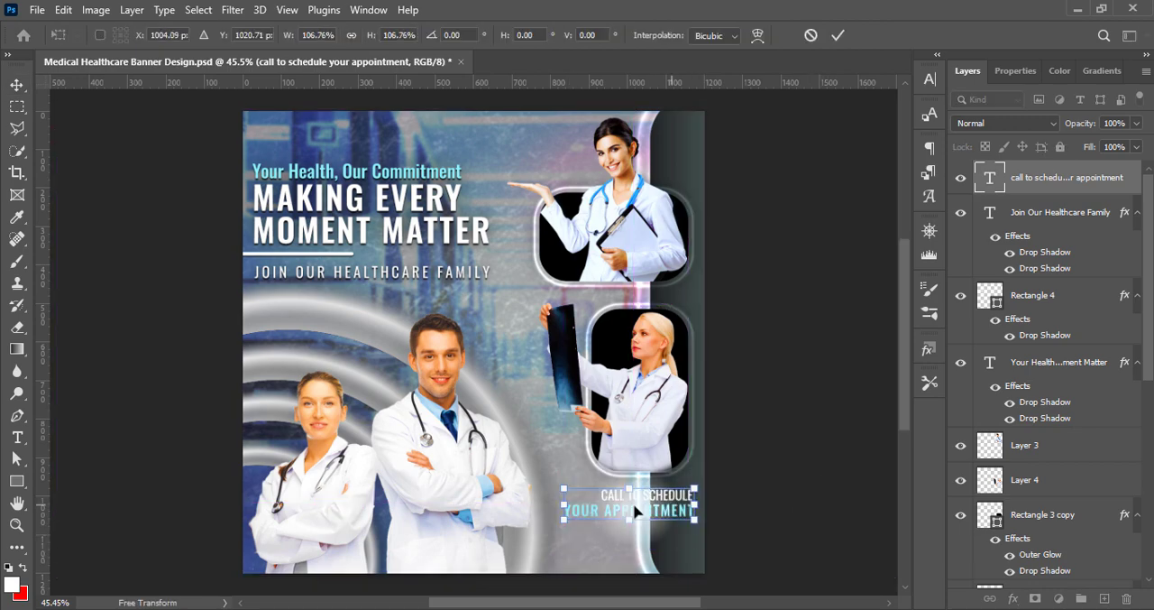
{"action": "key", "text": "Return"}
Add two drop shadows to the appointment text, giving the second one a higher opacity and a 40 px size
{"action": "double_click", "coordinate": [991, 185]}
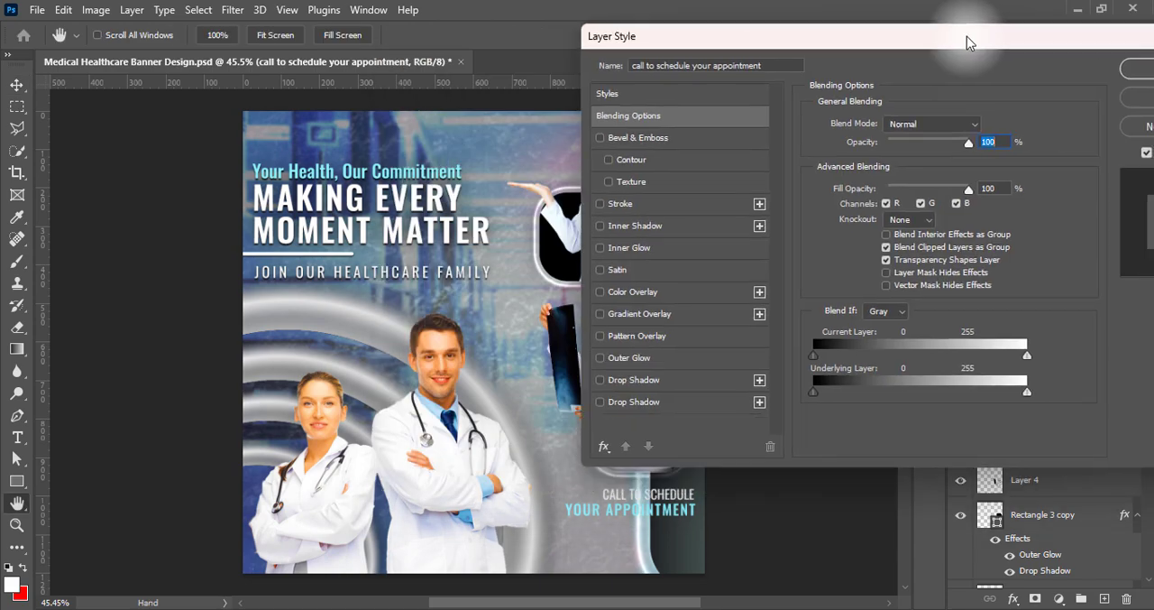
{"action": "left_click", "coordinate": [593, 402]}
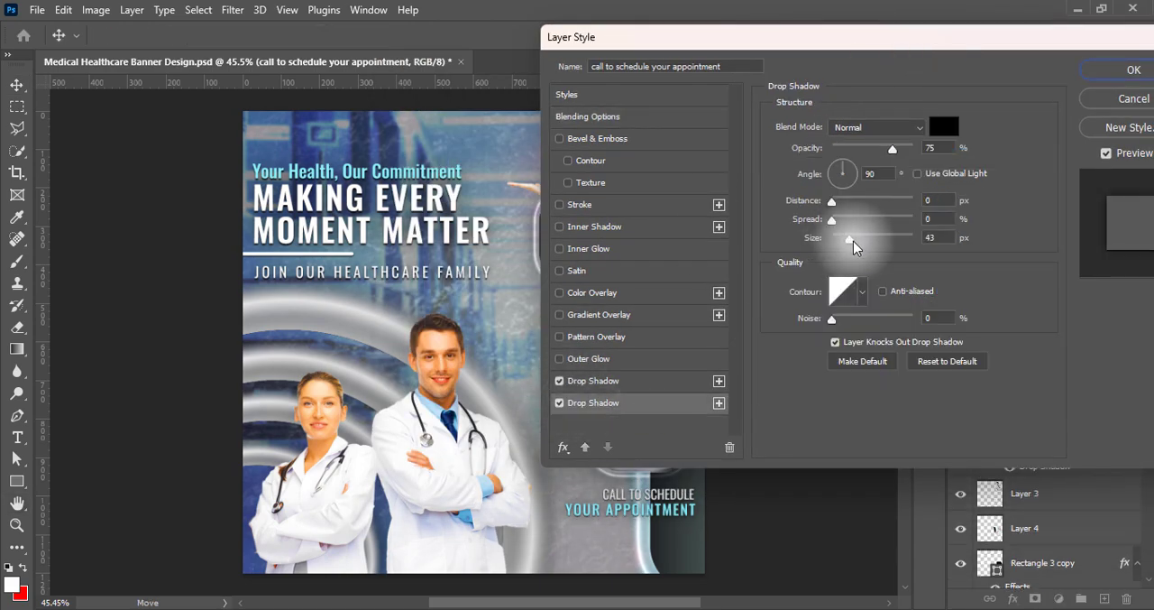
{"action": "left_click_drag", "start_coordinate": [942, 239], "coordinate": [914, 238]}
{"action": "type", "text": "45"}
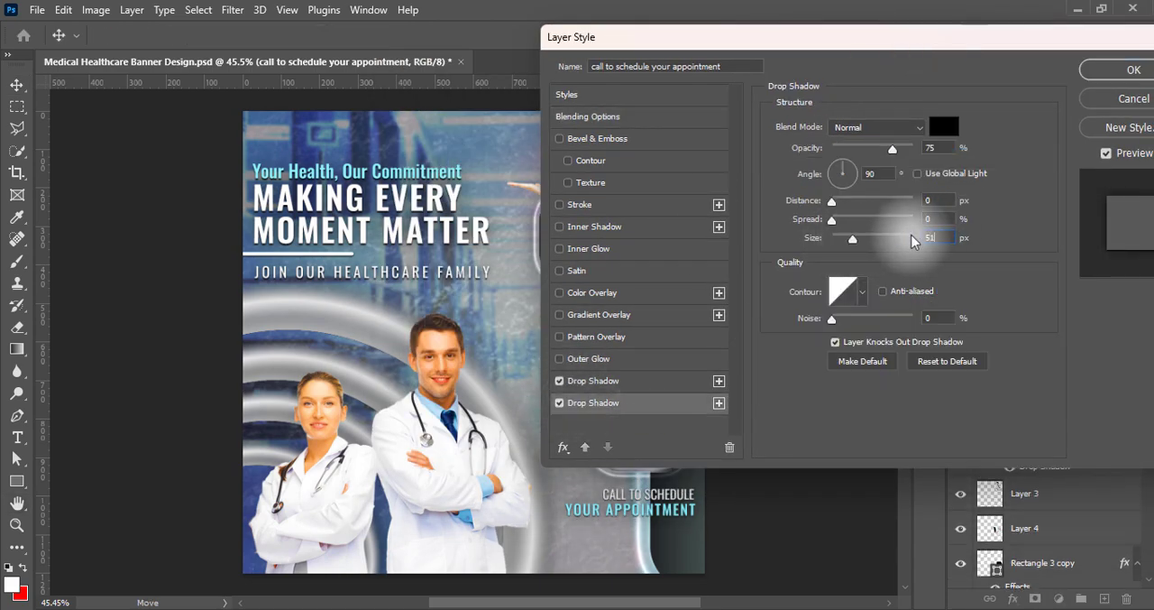
{"action": "left_click_drag", "start_coordinate": [893, 148], "coordinate": [960, 148]}
{"action": "left_click_drag", "start_coordinate": [990, 41], "coordinate": [914, 41]}
{"action": "left_click_drag", "start_coordinate": [866, 238], "coordinate": [812, 238]}
{"action": "type", "text": "40"}
{"action": "key", "text": "Return"}
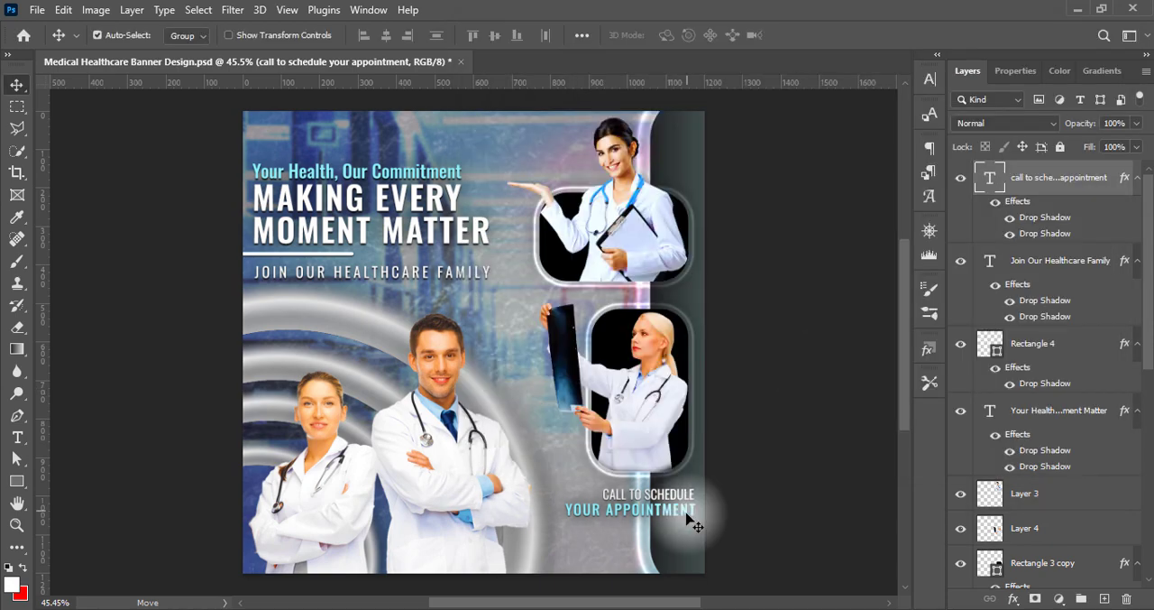
Add underlined trailing spaces after "YOUR APPOINTMENT" to form a thin line reaching the banner's right edge
{"action": "key", "text": "shift+Down"}
{"action": "key", "text": "shift+Down"}
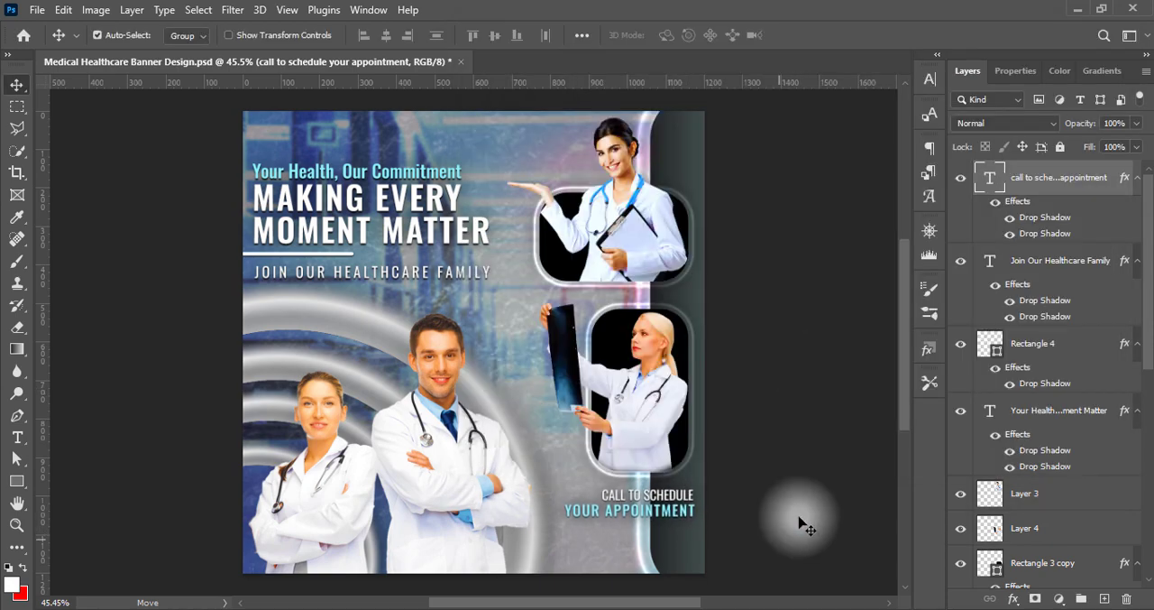
{"action": "double_click", "coordinate": [694, 518]}
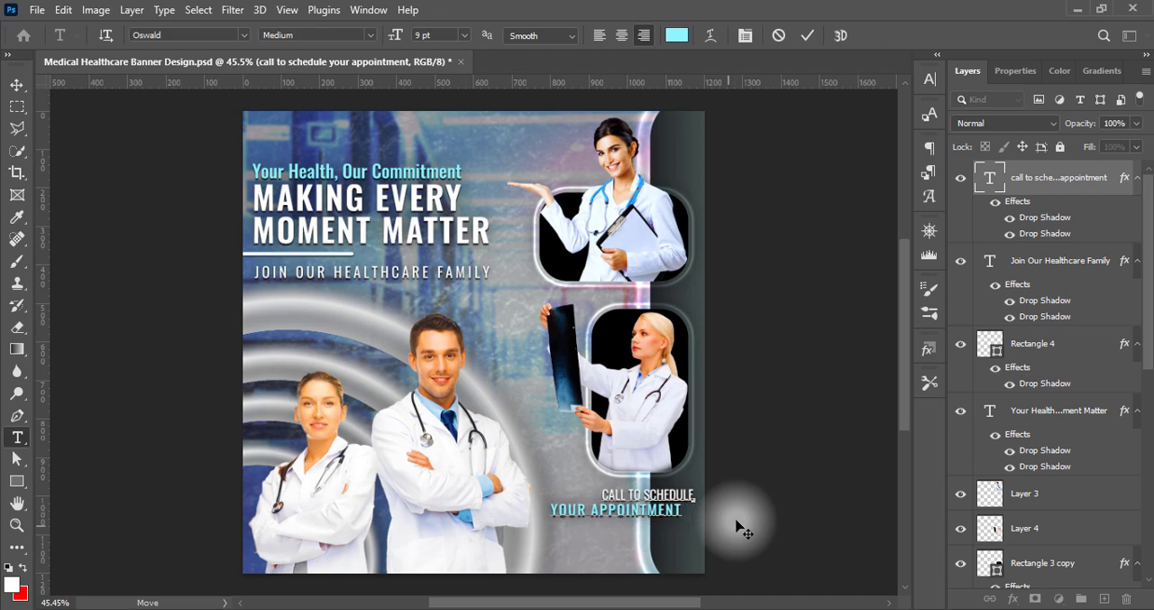
{"action": "left_click", "coordinate": [745, 35]}
{"action": "left_click", "coordinate": [808, 36]}
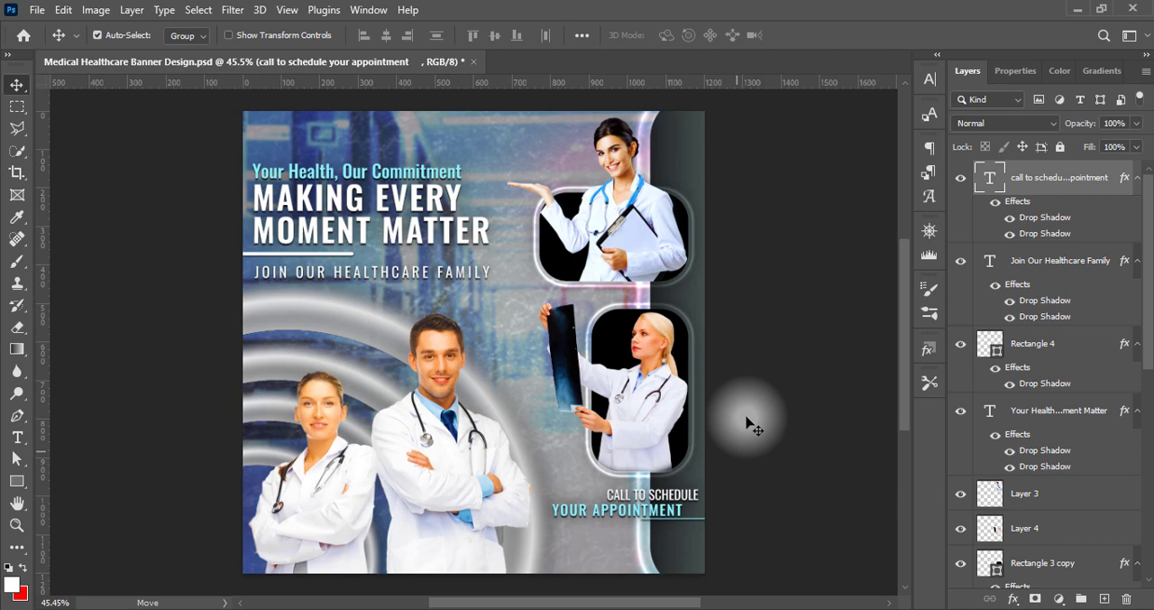
On a new layer below the appointment text, add the contact phone number without underline and with tighter tracking
{"action": "key", "text": "ctrl+shift+alt+n"}
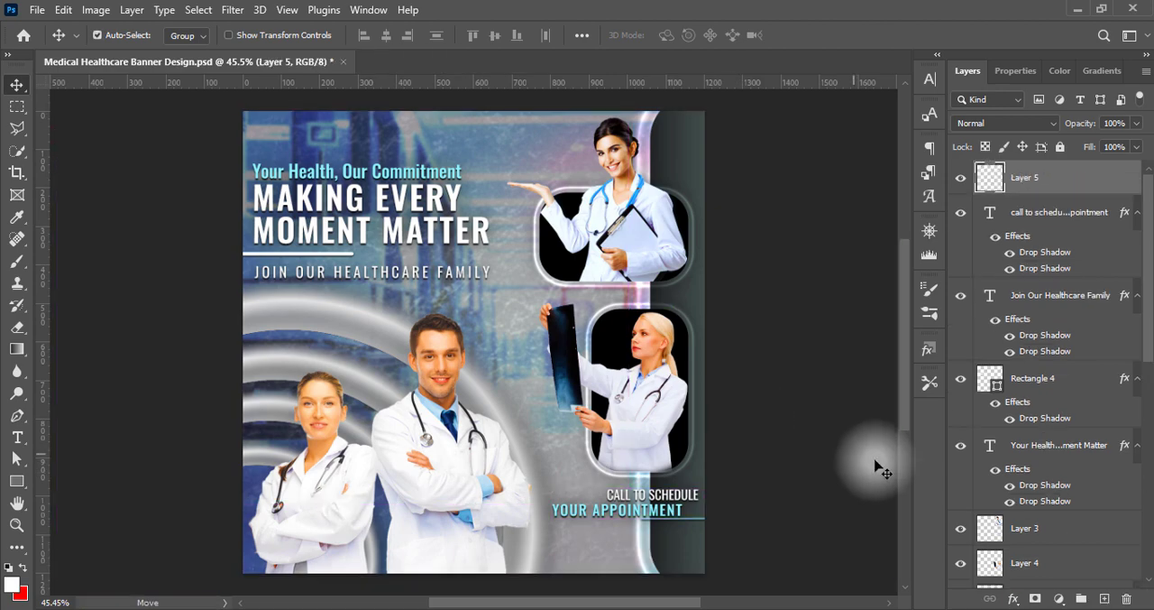
{"action": "left_click", "coordinate": [17, 438]}
{"action": "left_click", "coordinate": [560, 546]}
{"action": "left_click", "coordinate": [930, 79]}
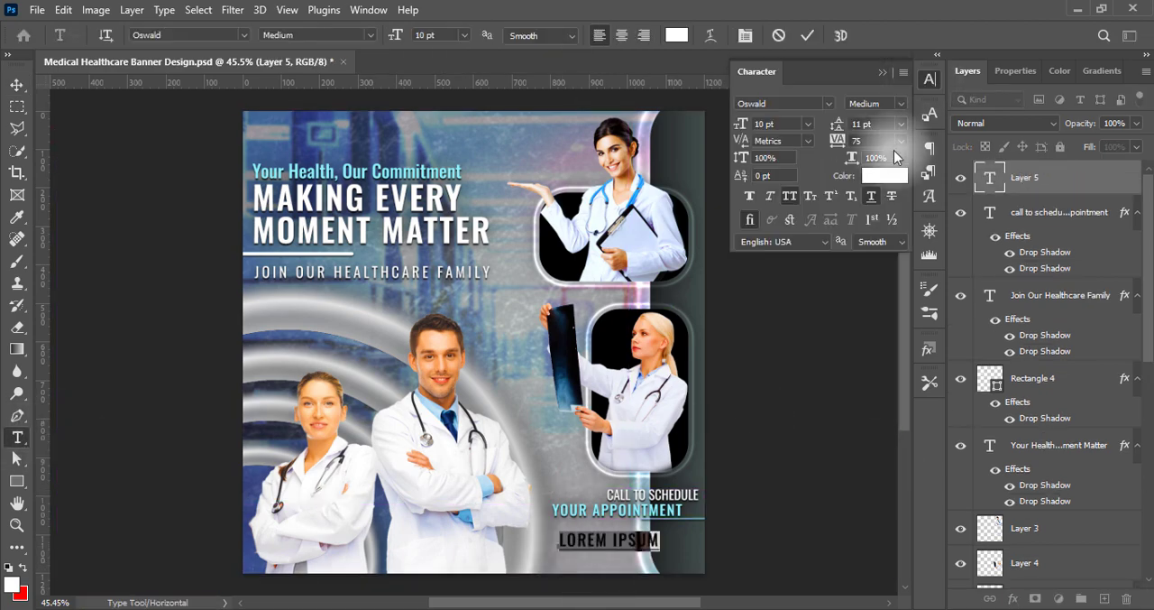
{"action": "left_click", "coordinate": [871, 195]}
{"action": "left_click", "coordinate": [901, 141]}
{"action": "left_click", "coordinate": [877, 242]}
{"action": "left_click", "coordinate": [883, 72]}
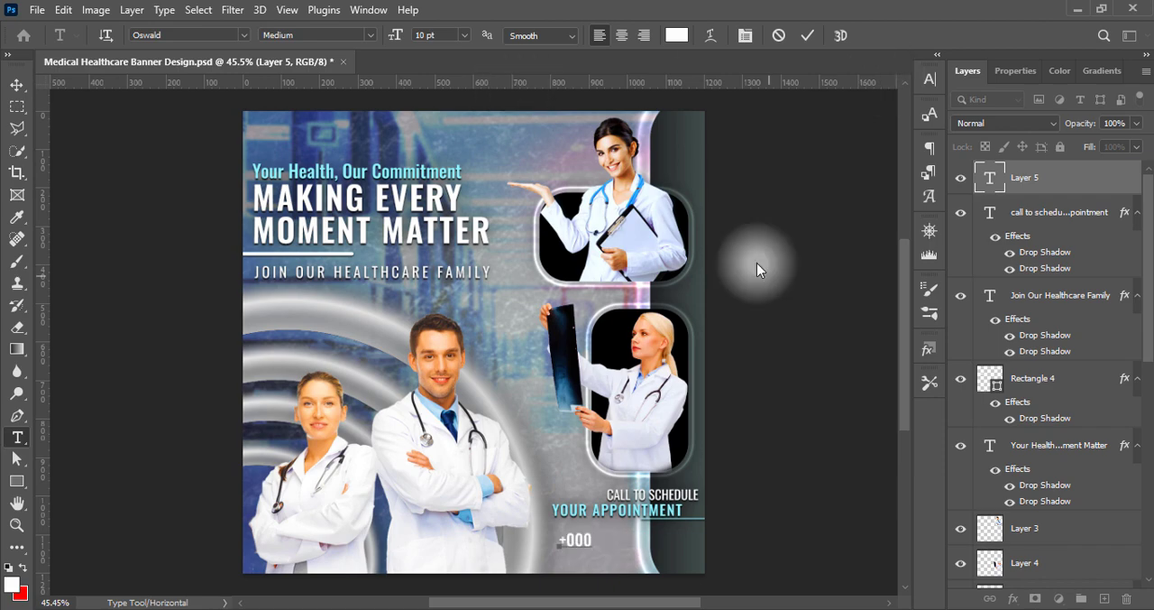
{"action": "type", "text": "+000-12345-09876"}
Set the phone number text to Oswald SemiBold and a larger font size
{"action": "triple_click", "coordinate": [563, 543]}
{"action": "left_click", "coordinate": [372, 35]}
{"action": "left_click", "coordinate": [345, 105]}
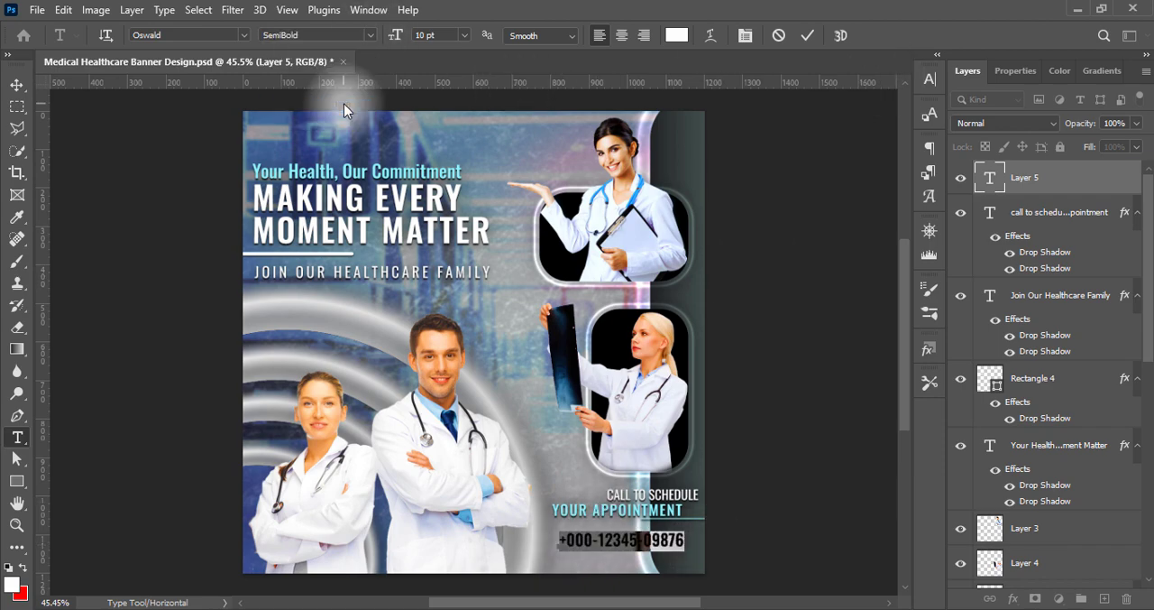
{"action": "left_click", "coordinate": [464, 35]}
{"action": "left_click", "coordinate": [442, 129]}
{"action": "left_click", "coordinate": [807, 35]}
{"action": "left_click", "coordinate": [16, 85]}
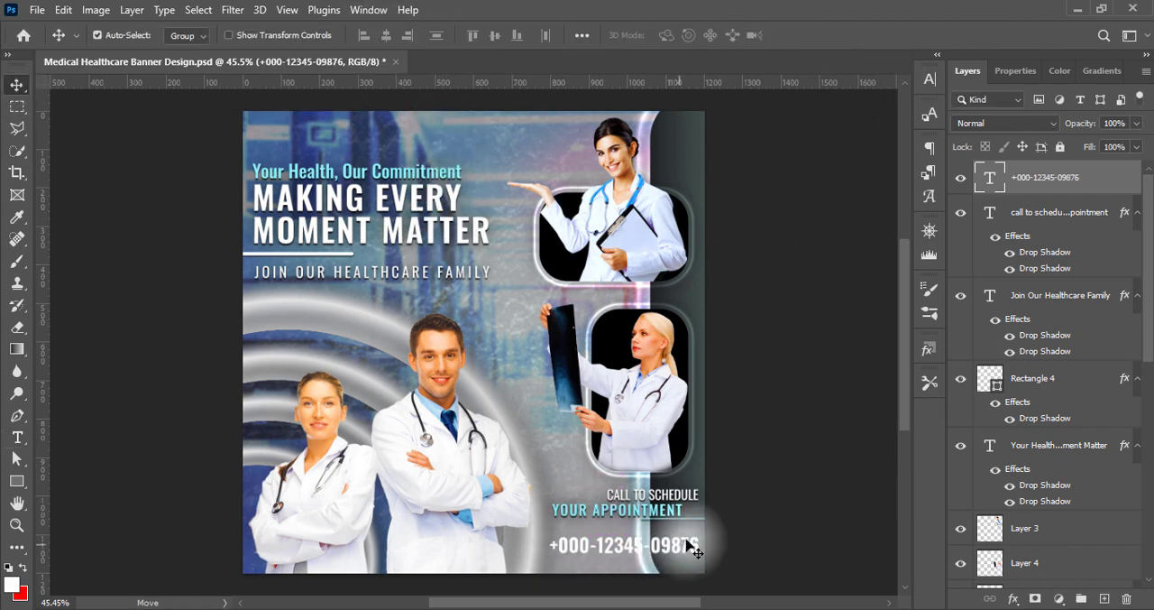
Scale down the appointment text and the phone number slightly from their left sides
{"action": "left_click", "coordinate": [670, 512]}
{"action": "key", "text": "ctrl+t"}
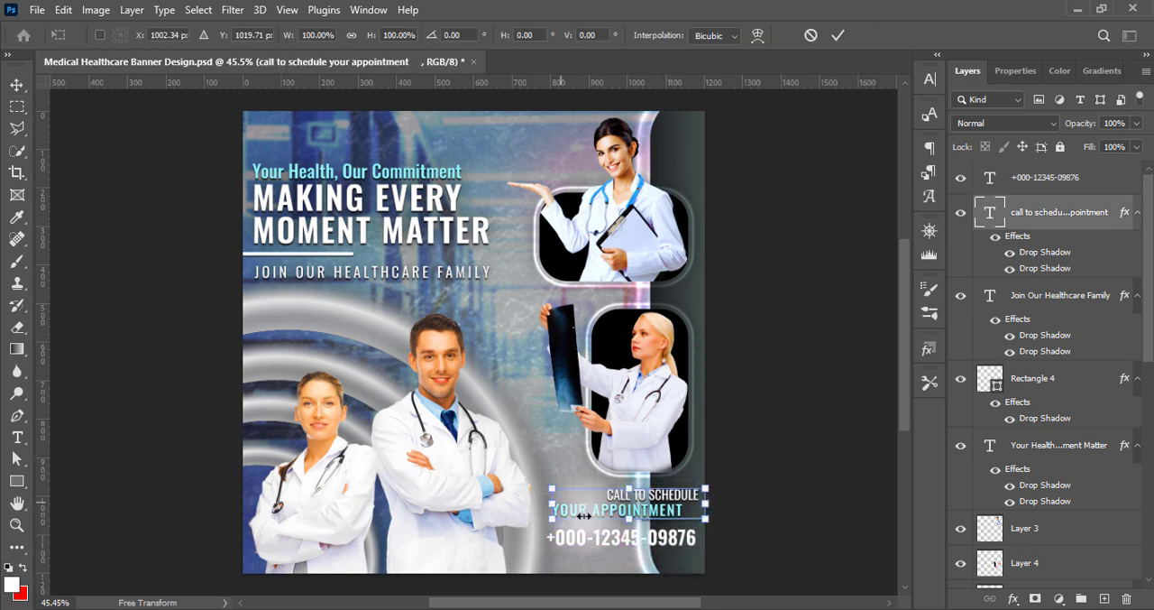
{"action": "left_click_drag", "start_coordinate": [557, 507], "coordinate": [570, 508]}
{"action": "key", "text": "Return"}
{"action": "left_click", "coordinate": [689, 539]}
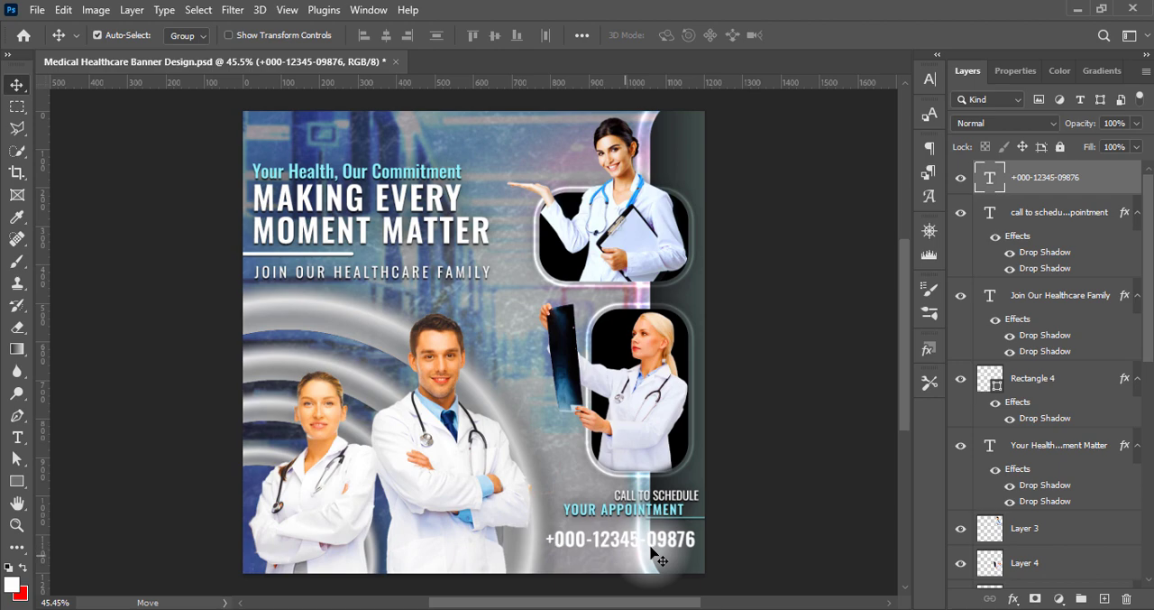
{"action": "key", "text": "ctrl+t"}
{"action": "left_click_drag", "start_coordinate": [546, 540], "coordinate": [554, 540]}
{"action": "key", "text": "Return"}
Add two drop shadows to the phone number text
{"action": "right_click", "coordinate": [990, 182]}
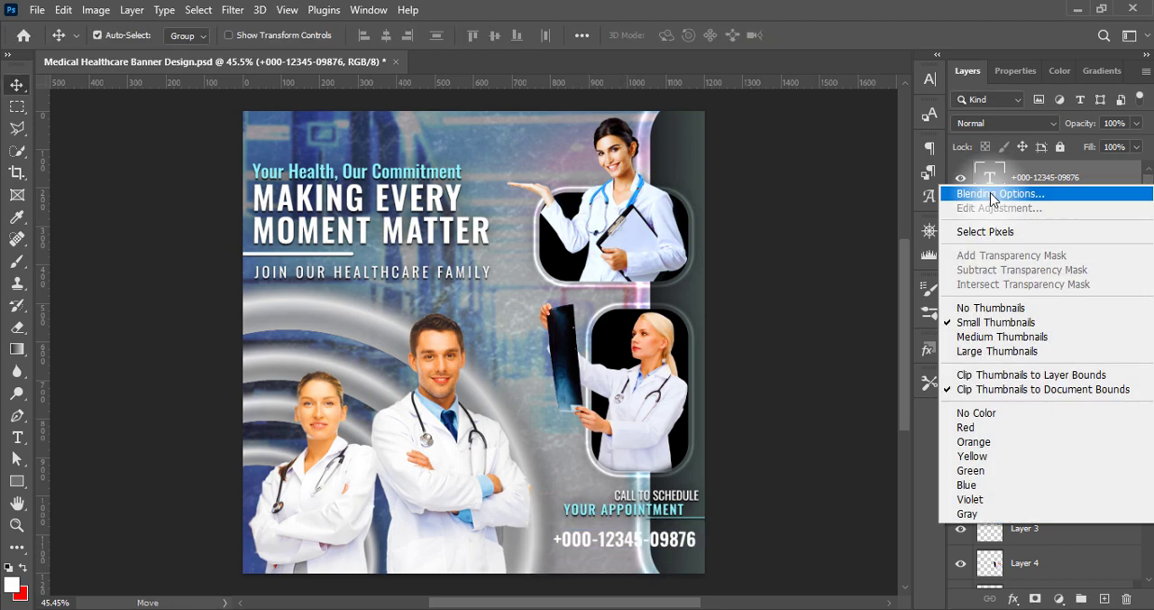
{"action": "left_click", "coordinate": [993, 196]}
{"action": "left_click", "coordinate": [483, 381]}
{"action": "left_click", "coordinate": [641, 381]}
{"action": "left_click", "coordinate": [514, 403]}
{"action": "left_click_drag", "start_coordinate": [756, 220], "coordinate": [776, 237]}
{"action": "left_click", "coordinate": [1046, 69]}
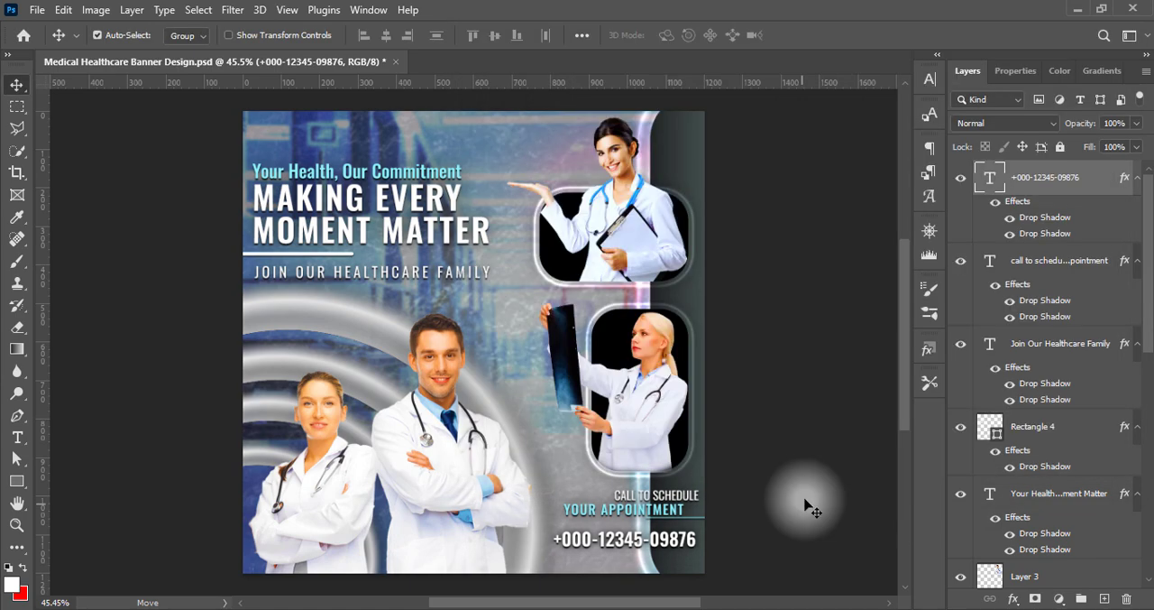
Select the appointment text together with the phone number, nudge both down slightly, and deselect them
{"action": "left_click", "coordinate": [676, 511], "text": "shift"}
{"action": "key", "text": "Down"}
{"action": "key", "text": "Down"}
{"action": "key", "text": "Down"}
{"action": "key", "text": "Down"}
{"action": "key", "text": "Down"}
{"action": "key", "text": "Down"}
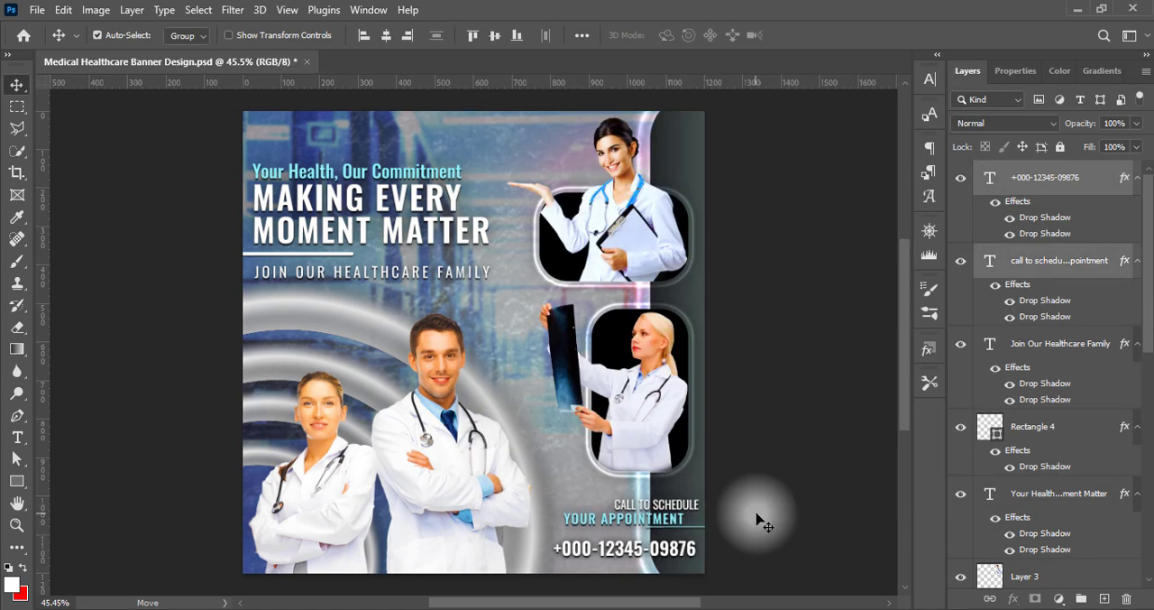
{"action": "left_click", "coordinate": [757, 522]}
Add a new empty layer above the phone number text and activate the Custom Shape tool
{"action": "left_click", "coordinate": [1057, 176]}
{"action": "left_click", "coordinate": [1104, 599]}
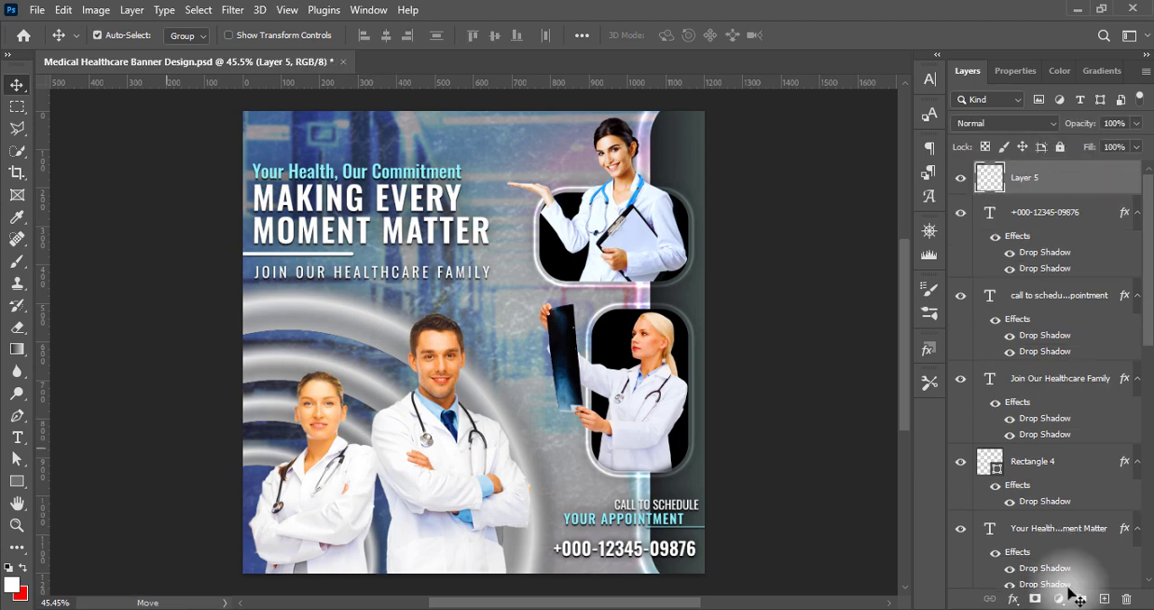
{"action": "left_click", "coordinate": [18, 481]}
{"action": "right_click", "coordinate": [18, 481]}
{"action": "left_click", "coordinate": [85, 548]}
Choose the solid telephone shape from the Objects group of All Legacy Default Shapes
{"action": "left_click", "coordinate": [685, 35]}
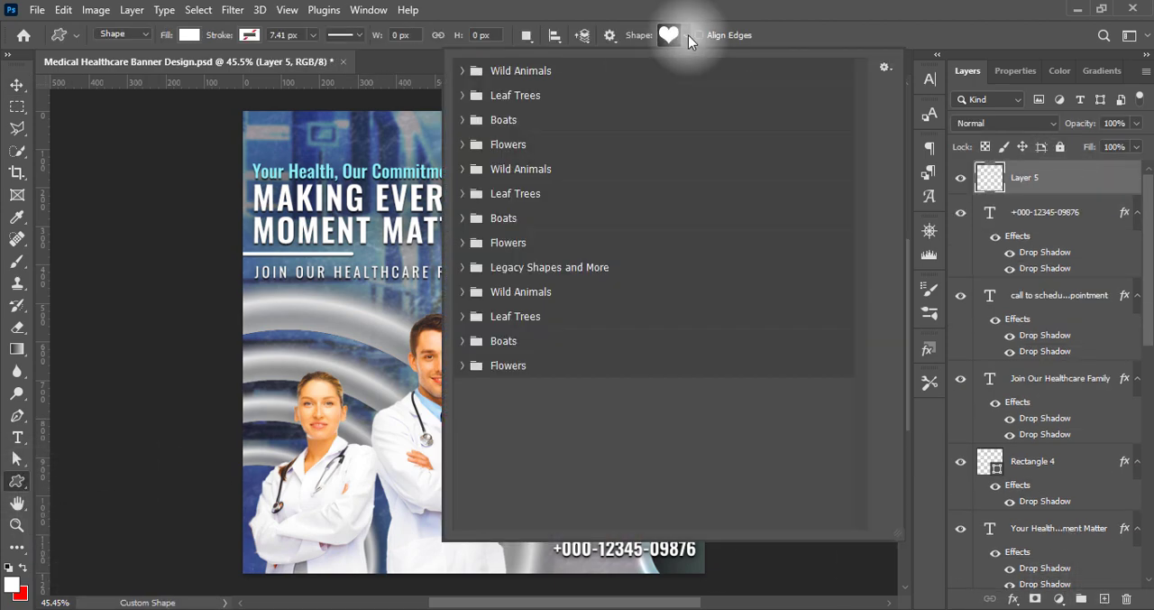
{"action": "left_click", "coordinate": [496, 236]}
{"action": "left_click", "coordinate": [462, 267]}
{"action": "left_click", "coordinate": [480, 316]}
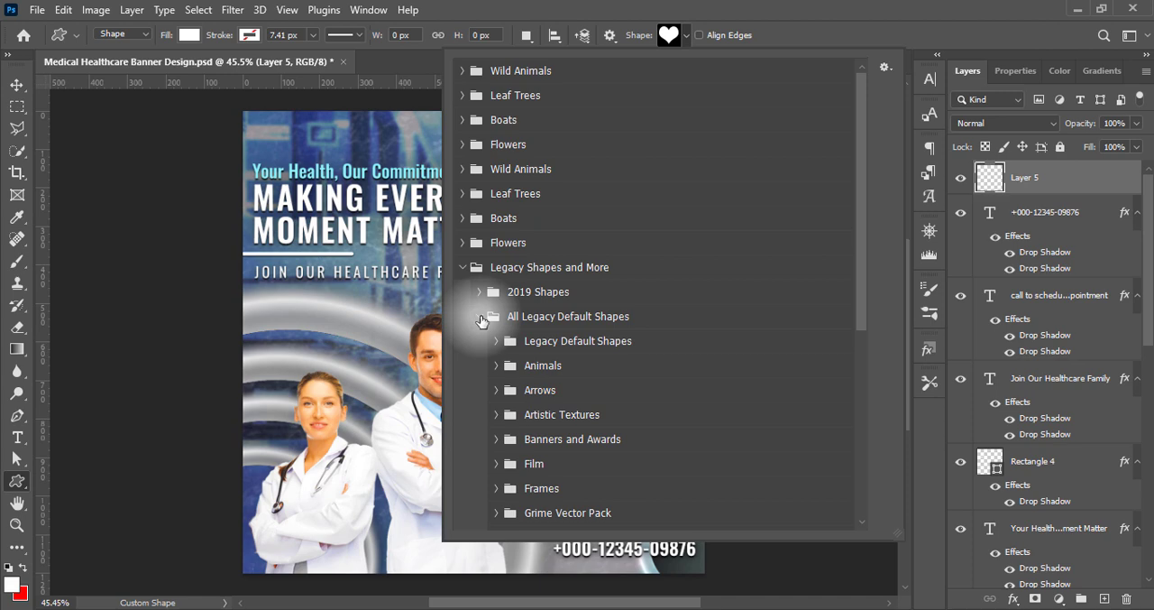
{"action": "scroll", "coordinate": [631, 406], "scroll_direction": "down", "scroll_amount": 1}
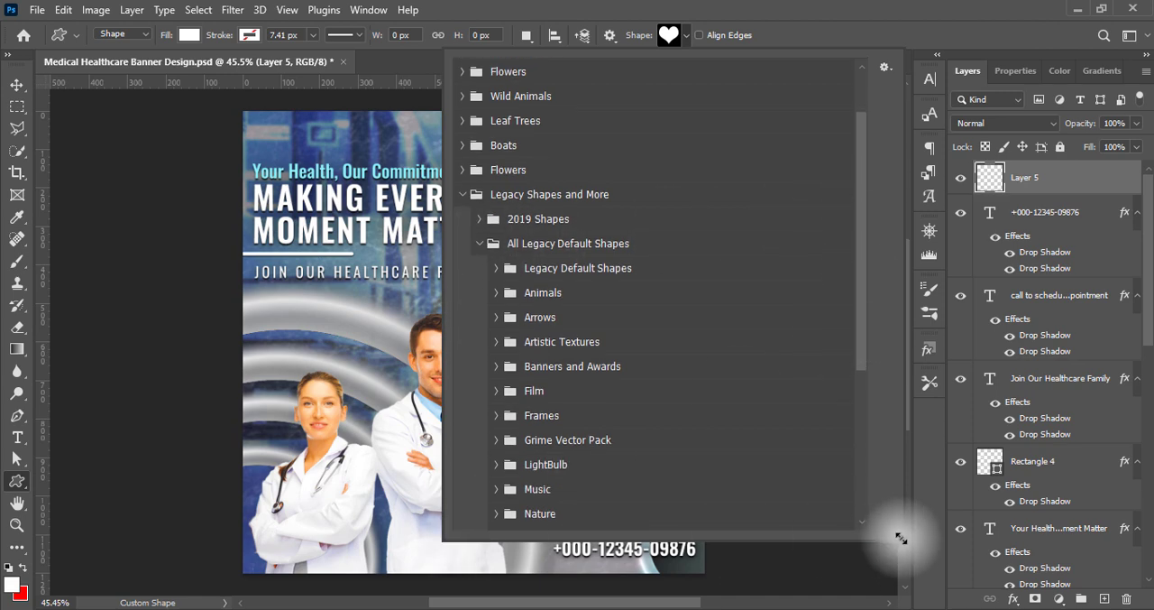
{"action": "left_click_drag", "start_coordinate": [900, 533], "coordinate": [915, 603]}
{"action": "scroll", "coordinate": [559, 487], "scroll_direction": "down", "scroll_amount": 2}
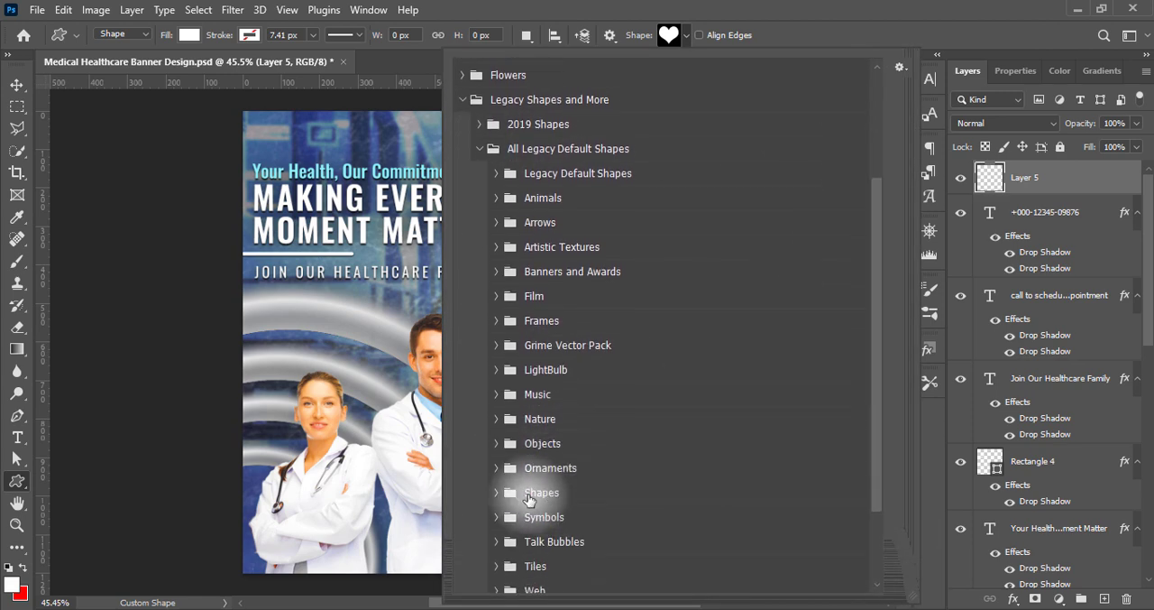
{"action": "left_click", "coordinate": [509, 492]}
{"action": "scroll", "coordinate": [687, 497], "scroll_direction": "down", "scroll_amount": 3}
{"action": "left_click", "coordinate": [497, 263]}
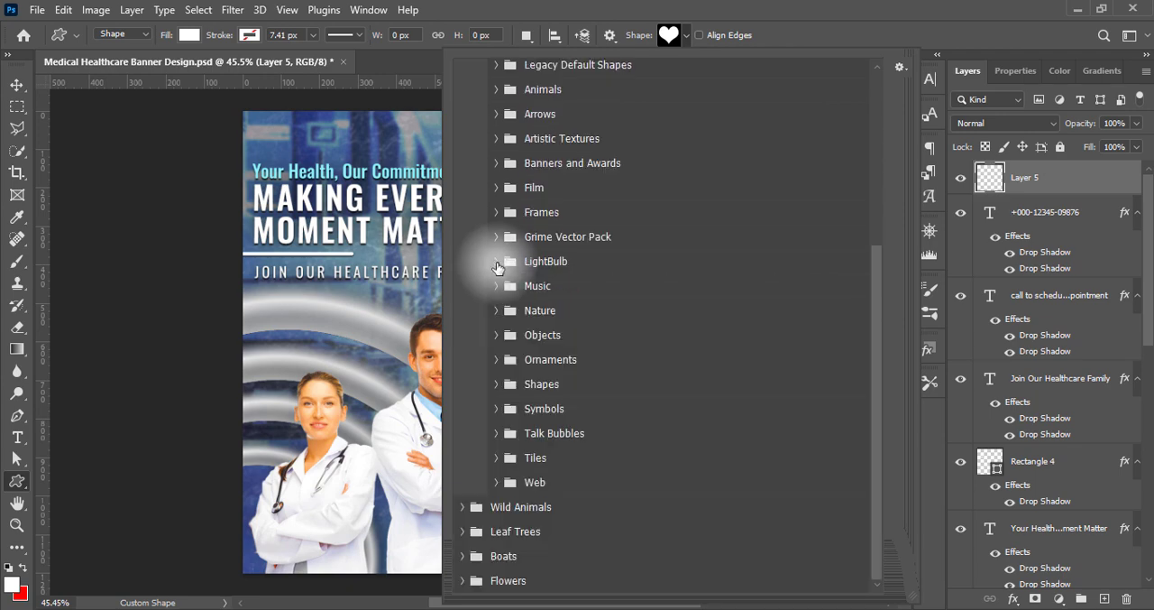
{"action": "left_click", "coordinate": [497, 335]}
{"action": "scroll", "coordinate": [796, 503], "scroll_direction": "down", "scroll_amount": 1}
{"action": "scroll", "coordinate": [795, 502], "scroll_direction": "up", "scroll_amount": 1}
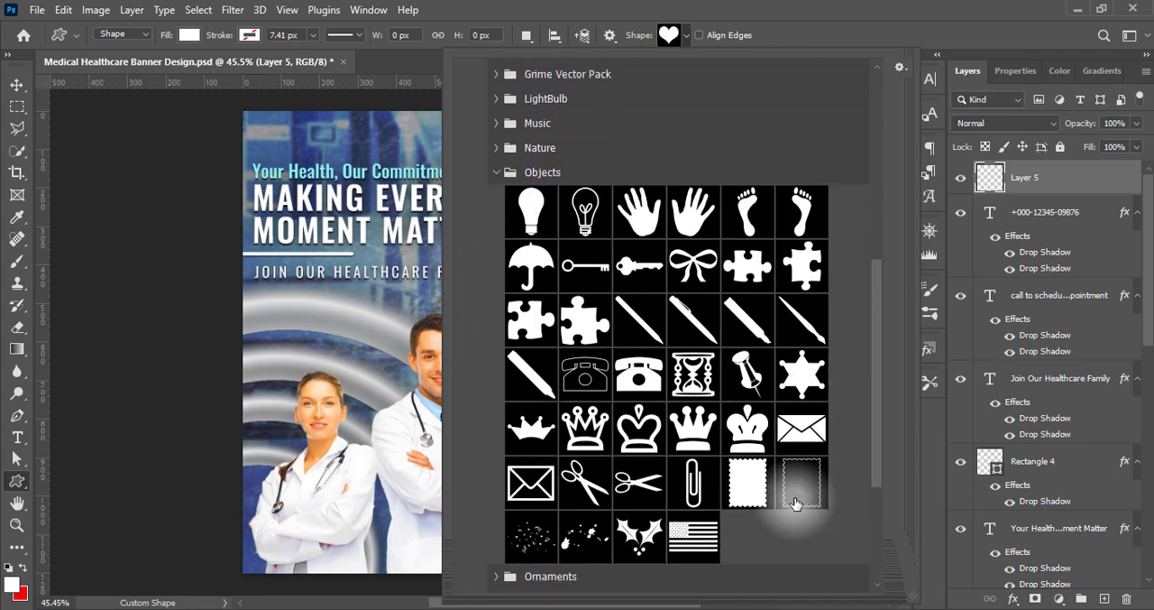
{"action": "left_click", "coordinate": [643, 375]}
{"action": "left_click", "coordinate": [872, 21]}
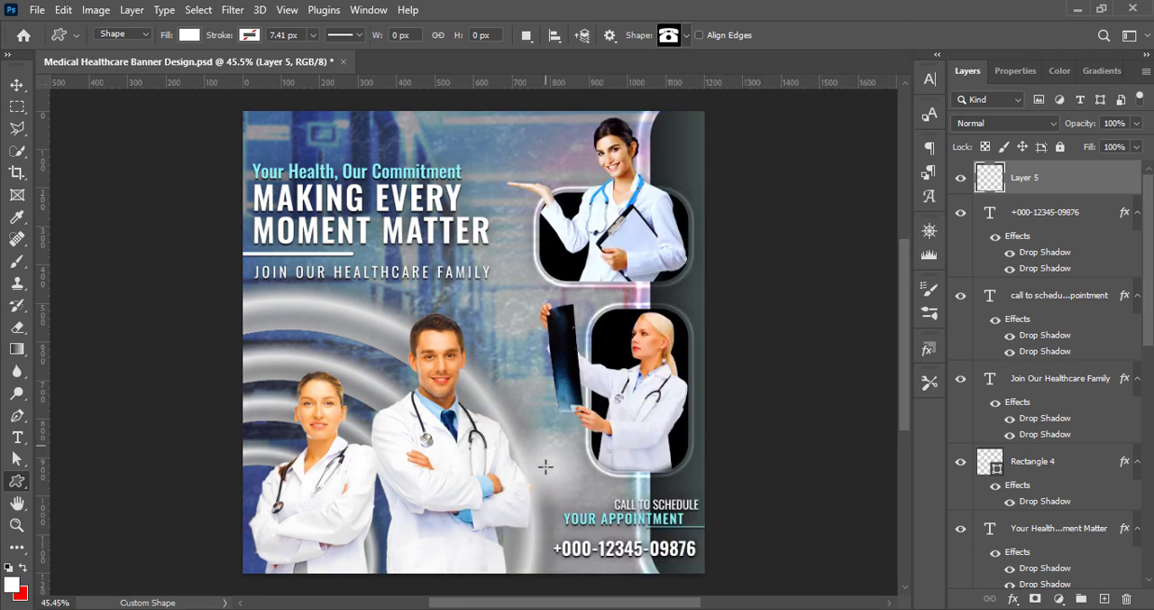
Draw a white telephone icon about 72 by 51 px just before the phone number and nudge it slightly up and away from the digits
{"action": "left_click_drag", "start_coordinate": [541, 432], "coordinate": [545, 568]}
{"action": "key", "text": "v"}
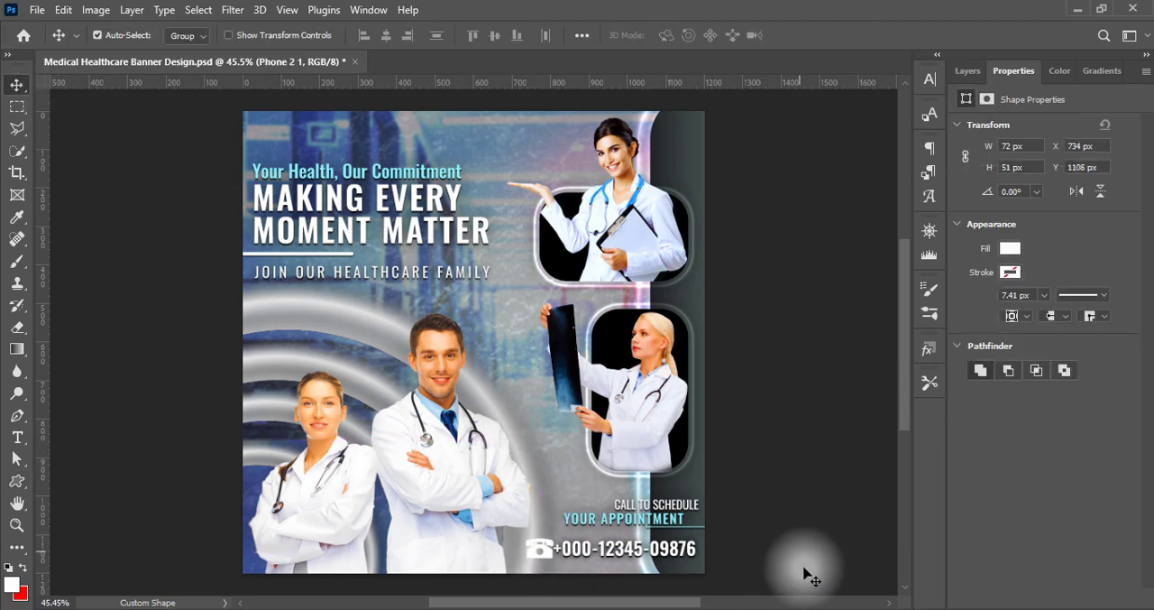
{"action": "key", "text": "Up"}
{"action": "key", "text": "Up"}
{"action": "key", "text": "Up"}
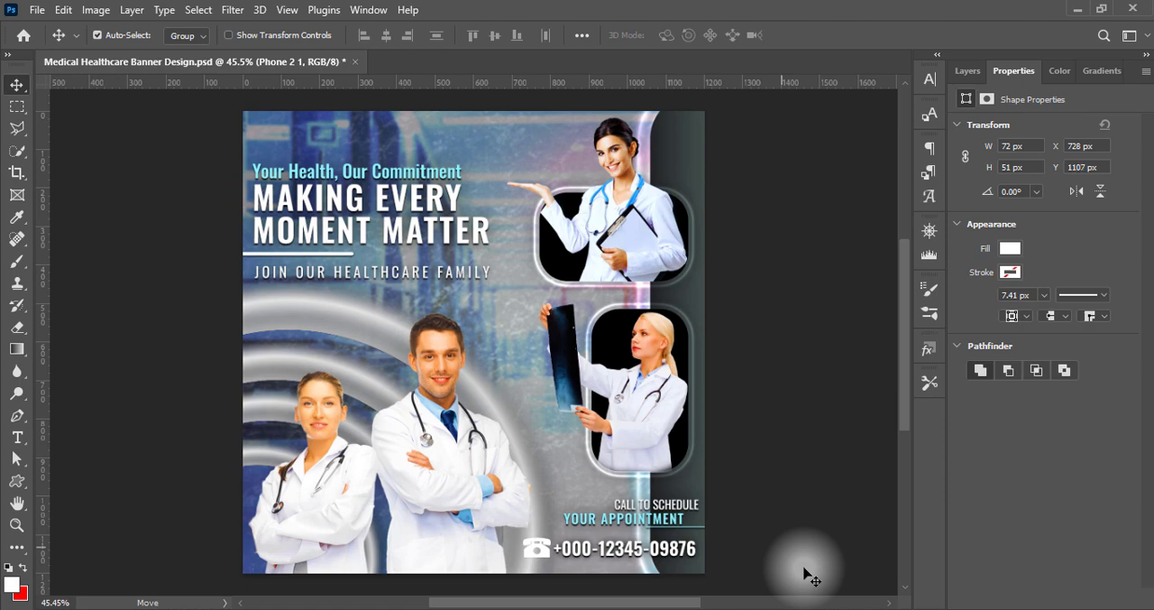
Scale the telephone icon down to about 56 by 45 px
{"action": "key", "text": "ctrl+t"}
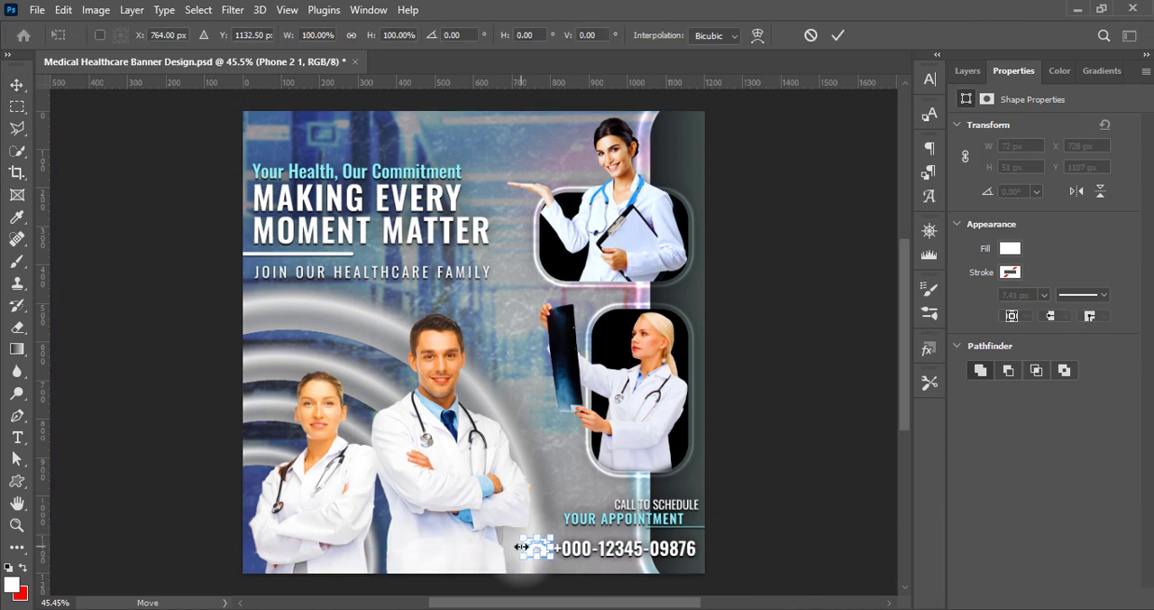
{"action": "left_click_drag", "start_coordinate": [521, 546], "coordinate": [525, 546]}
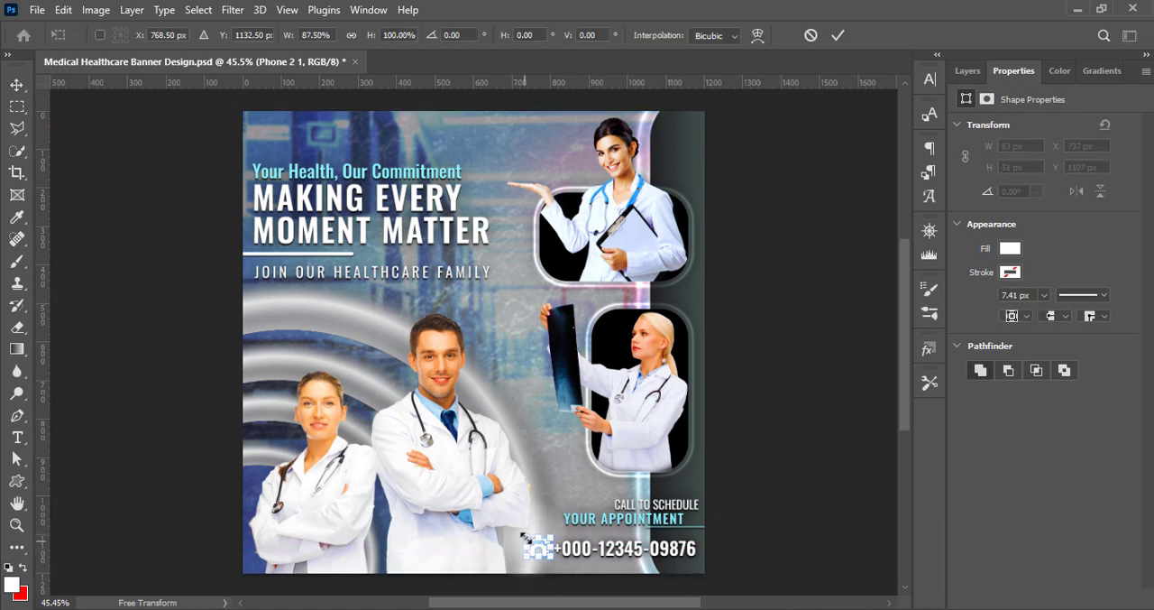
{"action": "key", "text": "Return"}
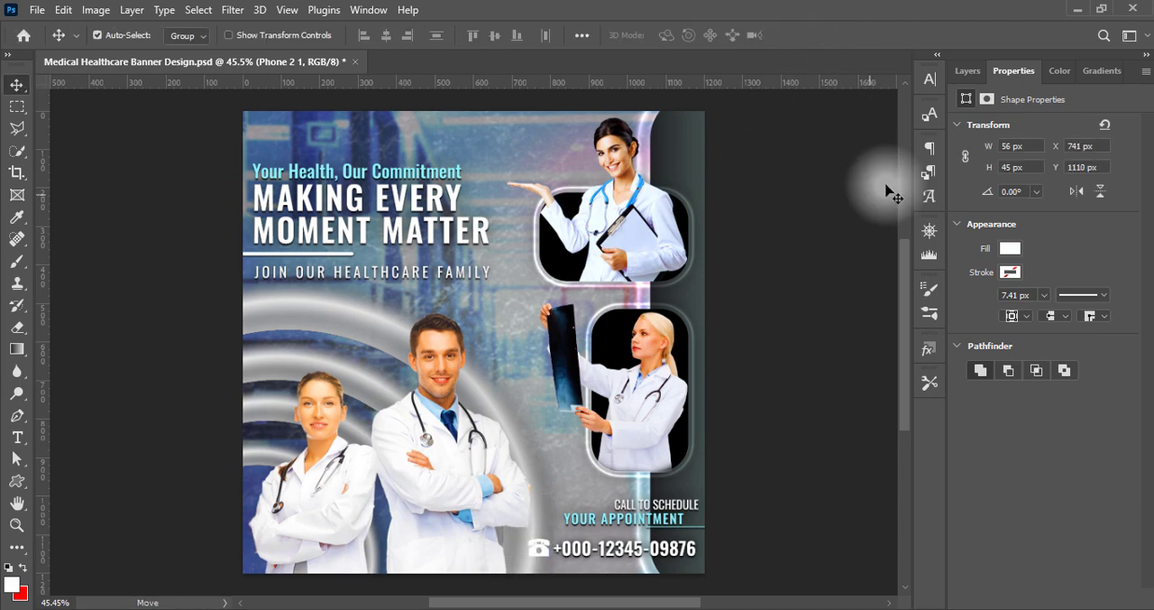
Add two drop shadows to the telephone icon and save the document
{"action": "left_click", "coordinate": [968, 71]}
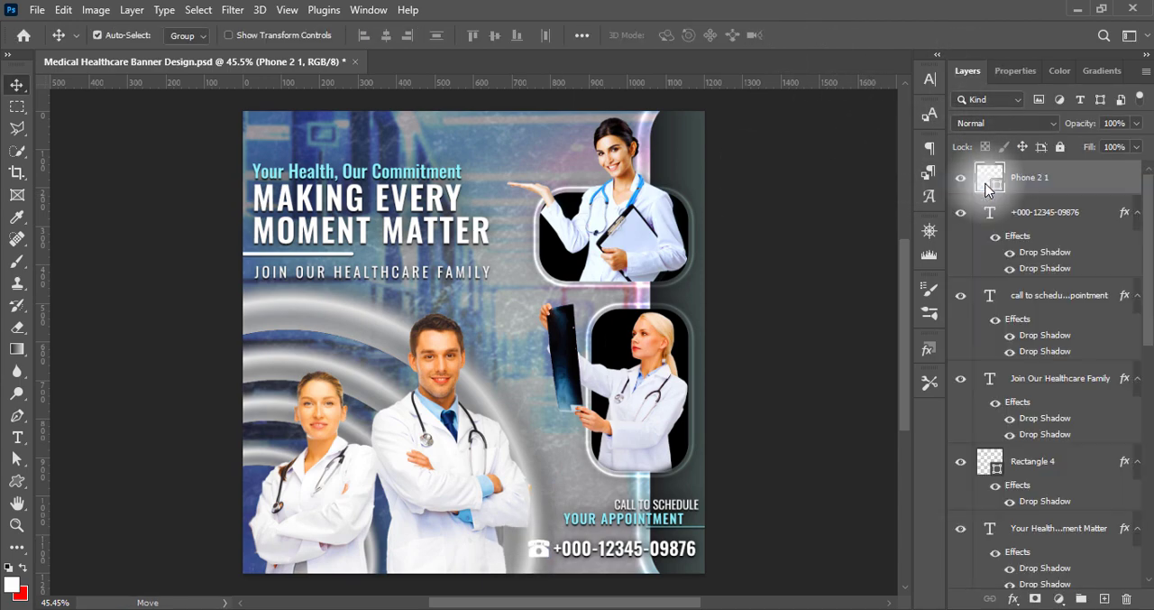
{"action": "double_click", "coordinate": [993, 175]}
{"action": "left_click", "coordinate": [481, 380]}
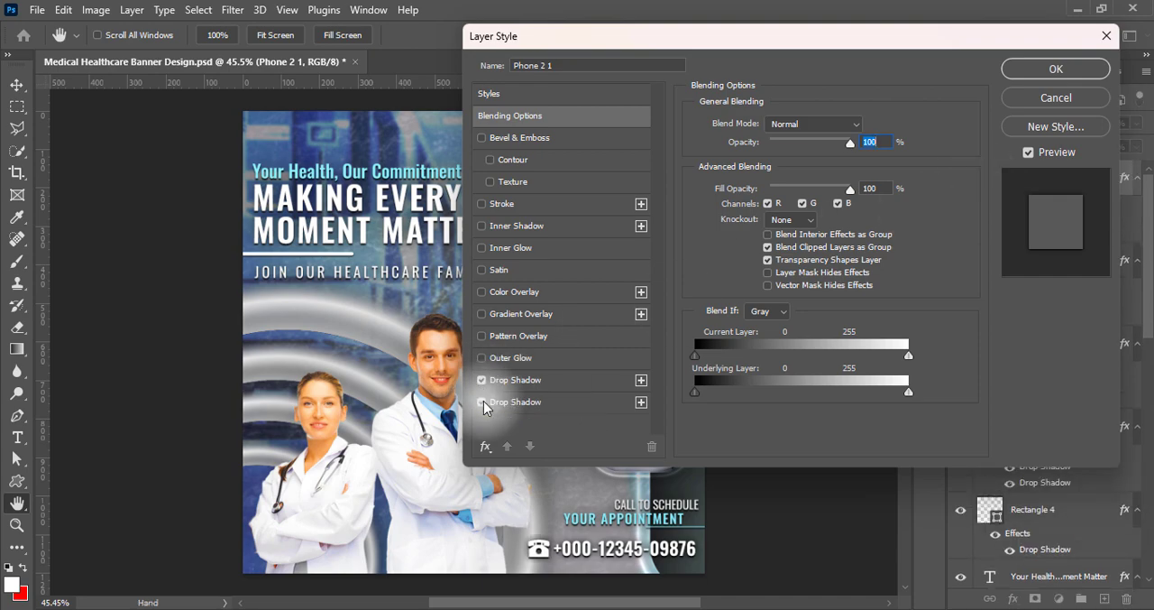
{"action": "left_click", "coordinate": [1056, 68]}
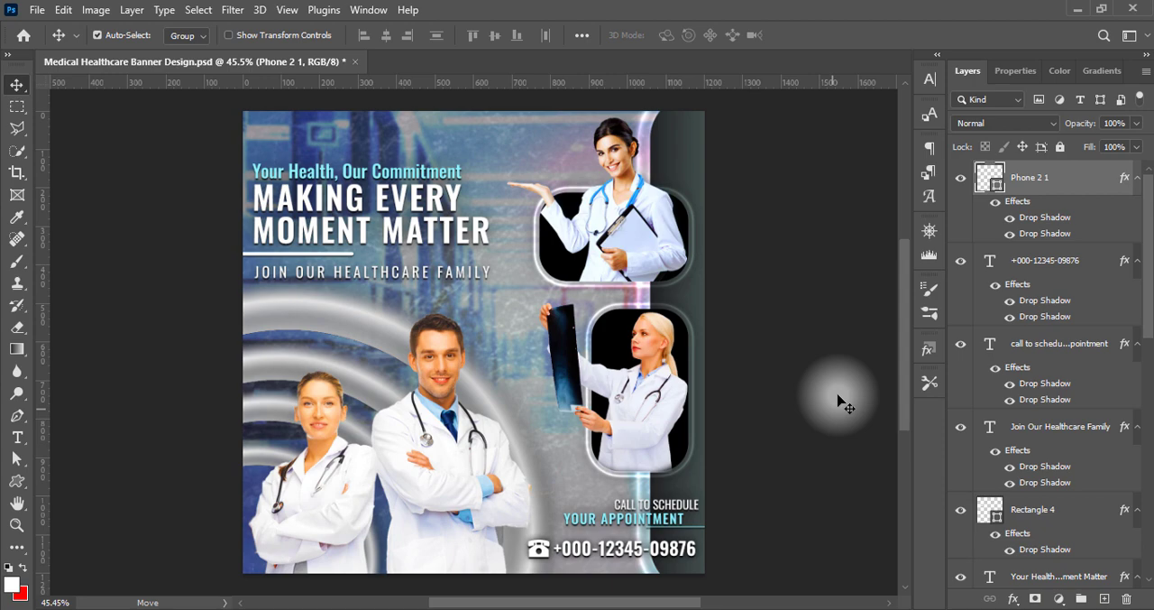
{"action": "key", "text": "ctrl+s"}
{"action": "double_click", "coordinate": [492, 274]}
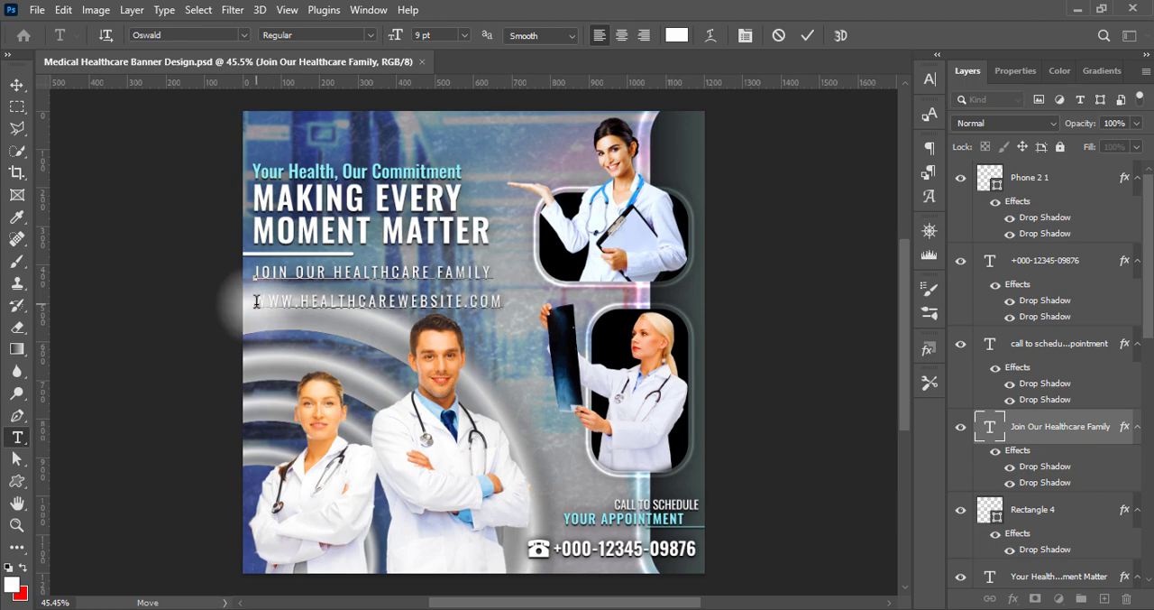
{"action": "left_click_drag", "start_coordinate": [255, 301], "coordinate": [533, 315]}
{"action": "left_click", "coordinate": [933, 81]}
{"action": "left_click", "coordinate": [790, 196]}
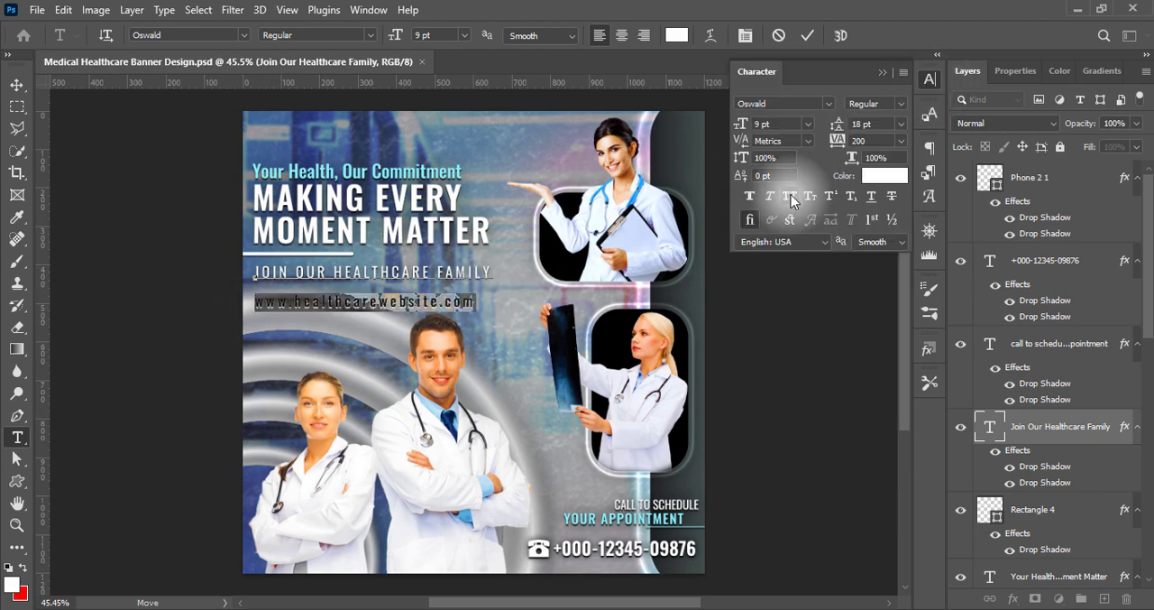
Set the website line's tracking to 50 and its leading to 12 pt
{"action": "left_click", "coordinate": [901, 140]}
{"action": "left_click", "coordinate": [873, 247]}
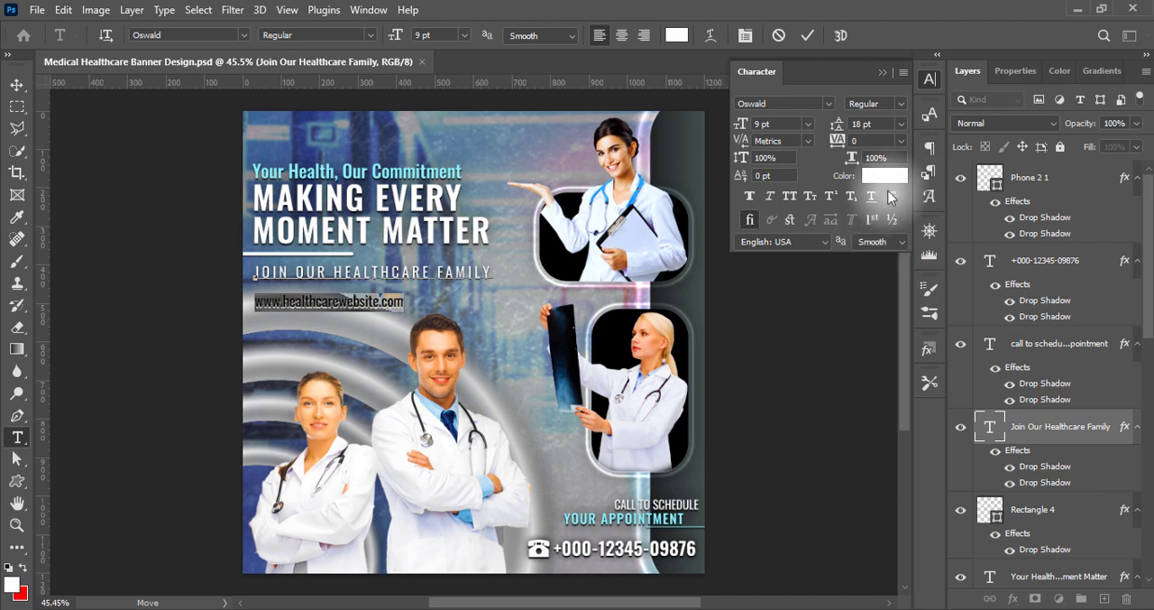
{"action": "left_click", "coordinate": [901, 141]}
{"action": "left_click", "coordinate": [870, 302]}
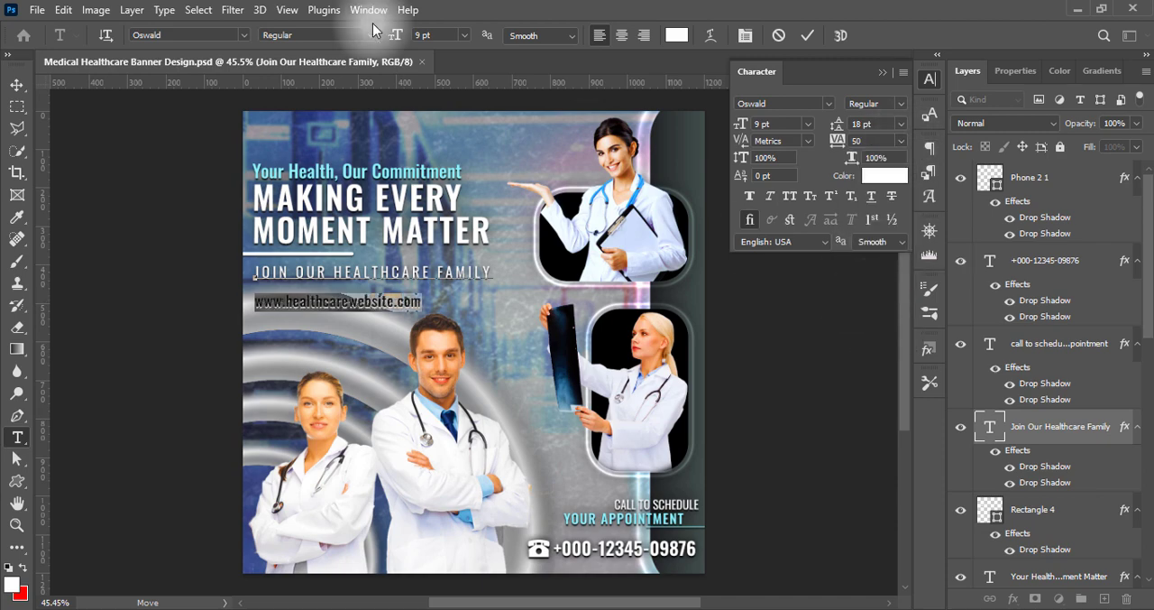
{"action": "left_click", "coordinate": [901, 123]}
{"action": "left_click", "coordinate": [873, 241]}
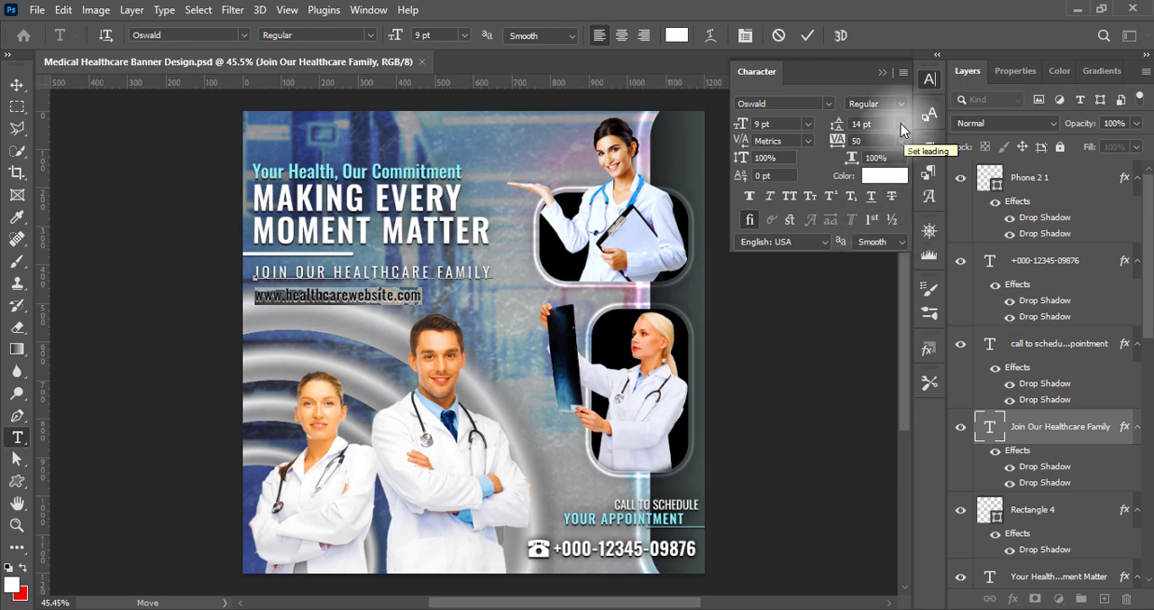
{"action": "left_click", "coordinate": [901, 124]}
{"action": "left_click", "coordinate": [884, 227]}
{"action": "left_click", "coordinate": [882, 72]}
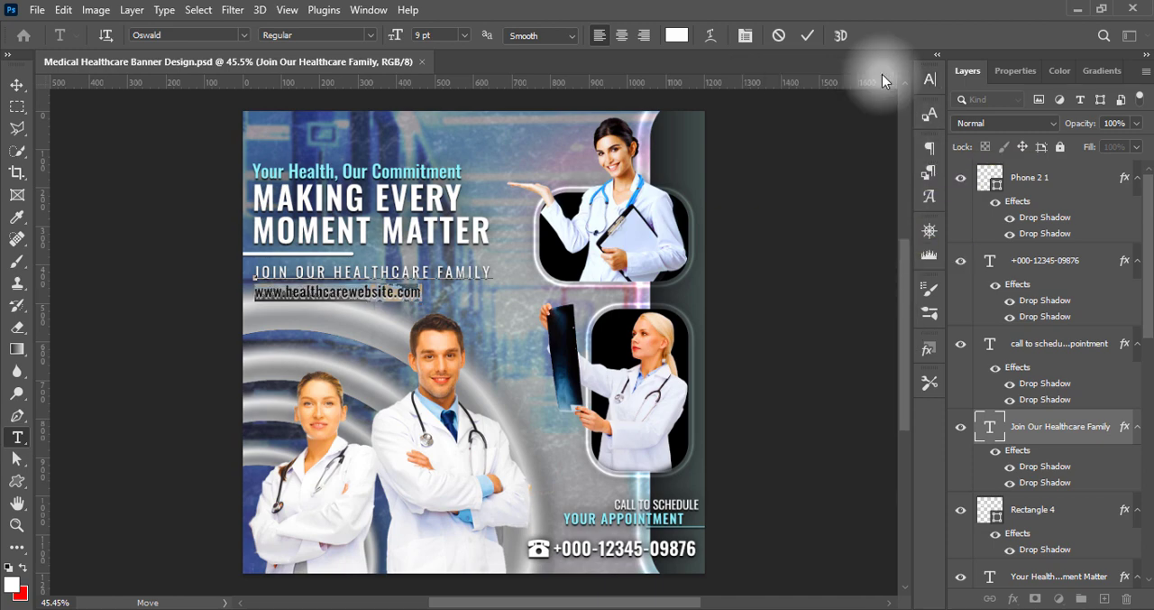
Set the website line's font size to 8 pt and commit the text edit
{"action": "left_click", "coordinate": [464, 34]}
{"action": "left_click", "coordinate": [464, 90]}
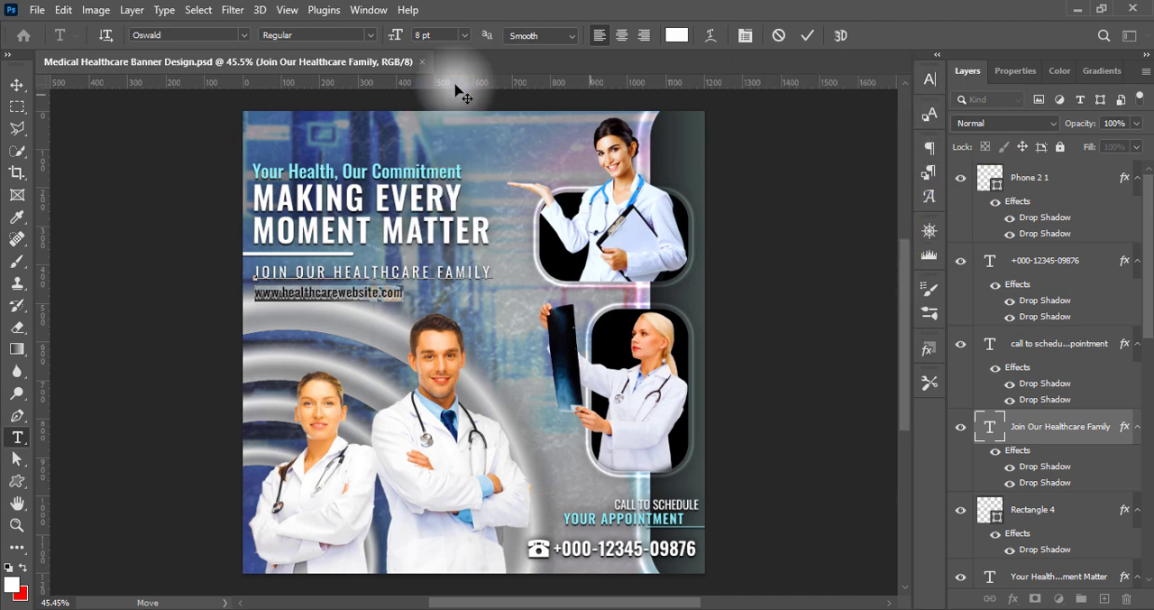
{"action": "left_click", "coordinate": [808, 35]}
{"action": "key", "text": "v"}
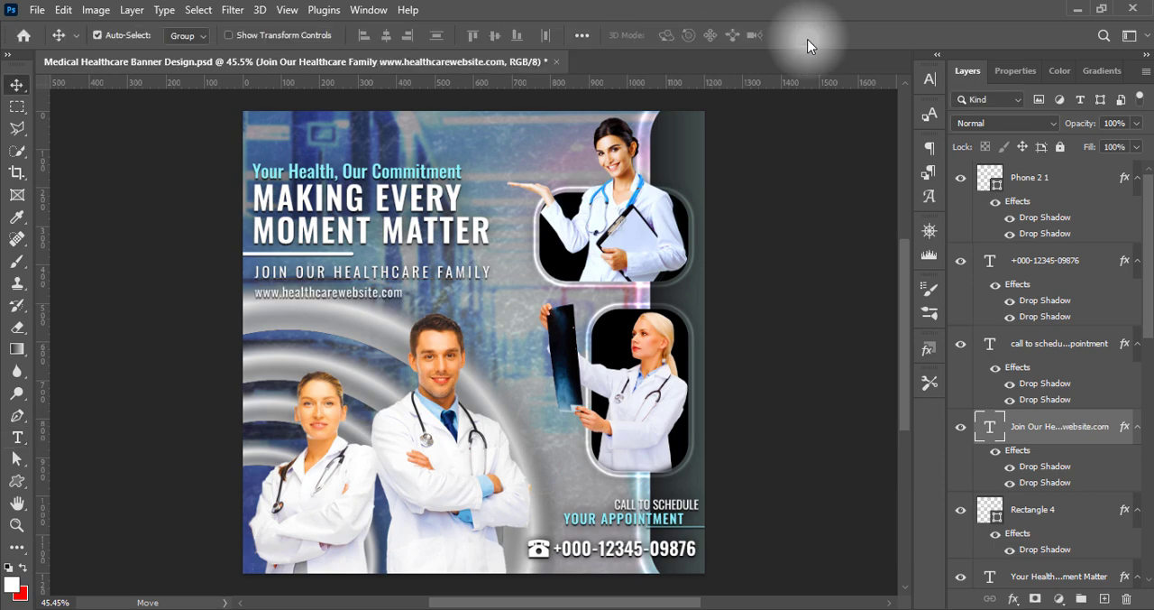
Color the website line light cyan with hex value 8ef3ff
{"action": "double_click", "coordinate": [258, 294]}
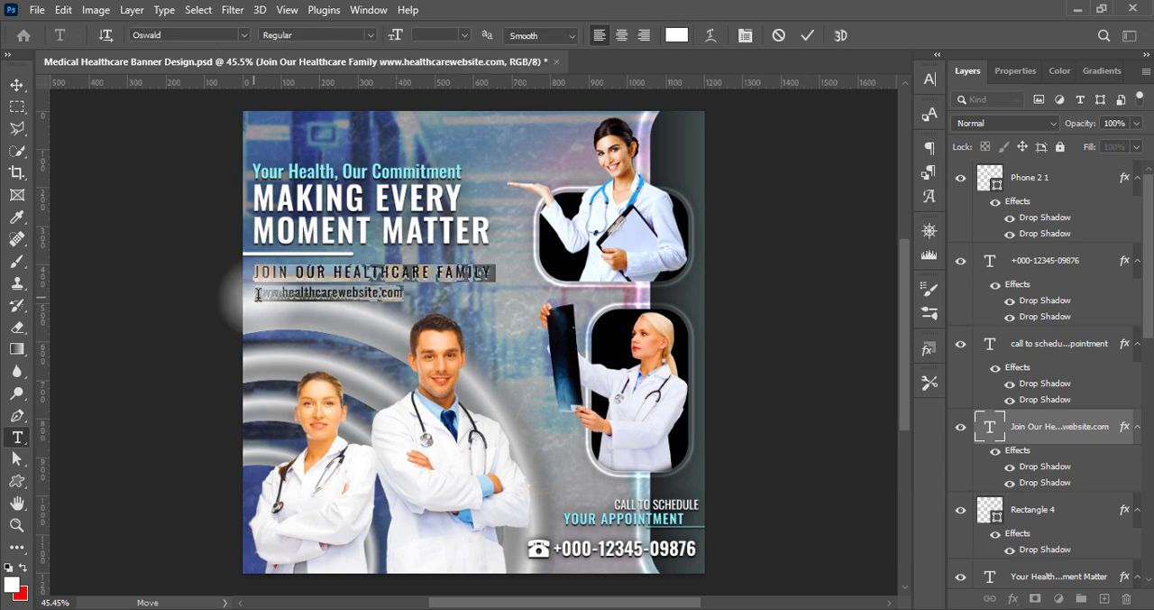
{"action": "left_click", "coordinate": [677, 35]}
{"action": "type", "text": "8ef3ff"}
{"action": "left_click", "coordinate": [1053, 148]}
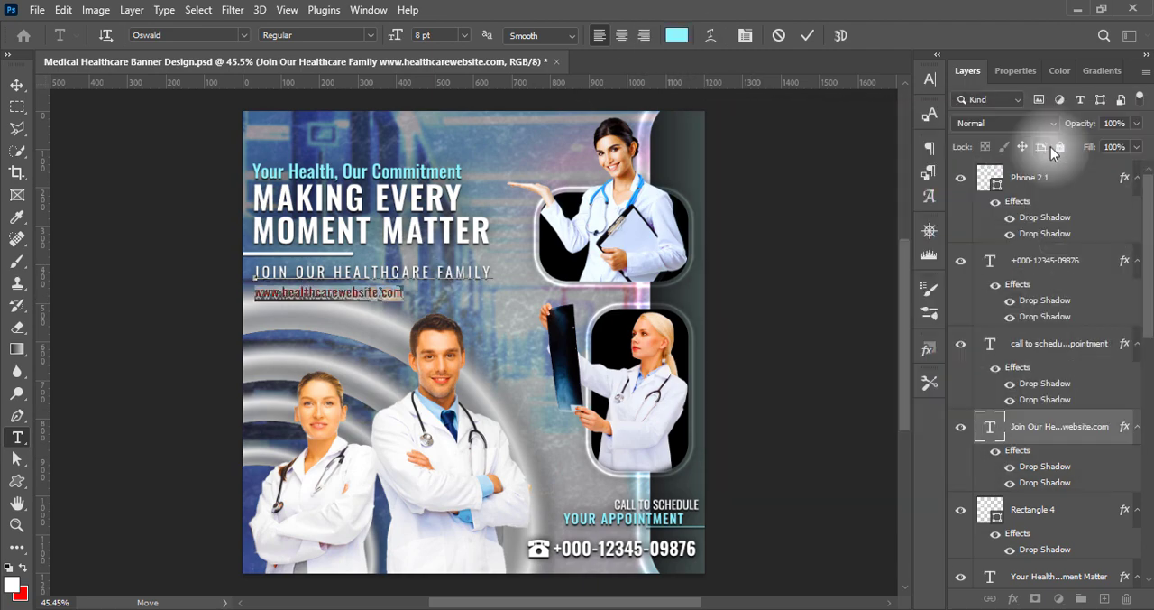
{"action": "left_click", "coordinate": [809, 36]}
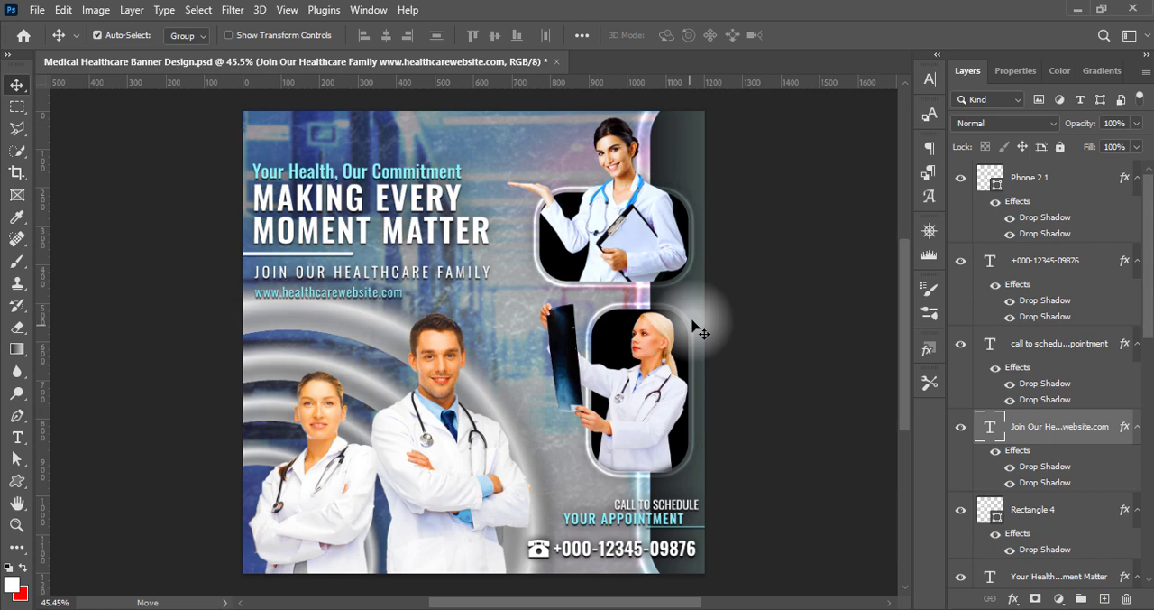
Set the website line's tracking to 100 and commit the text edit
{"action": "double_click", "coordinate": [257, 293]}
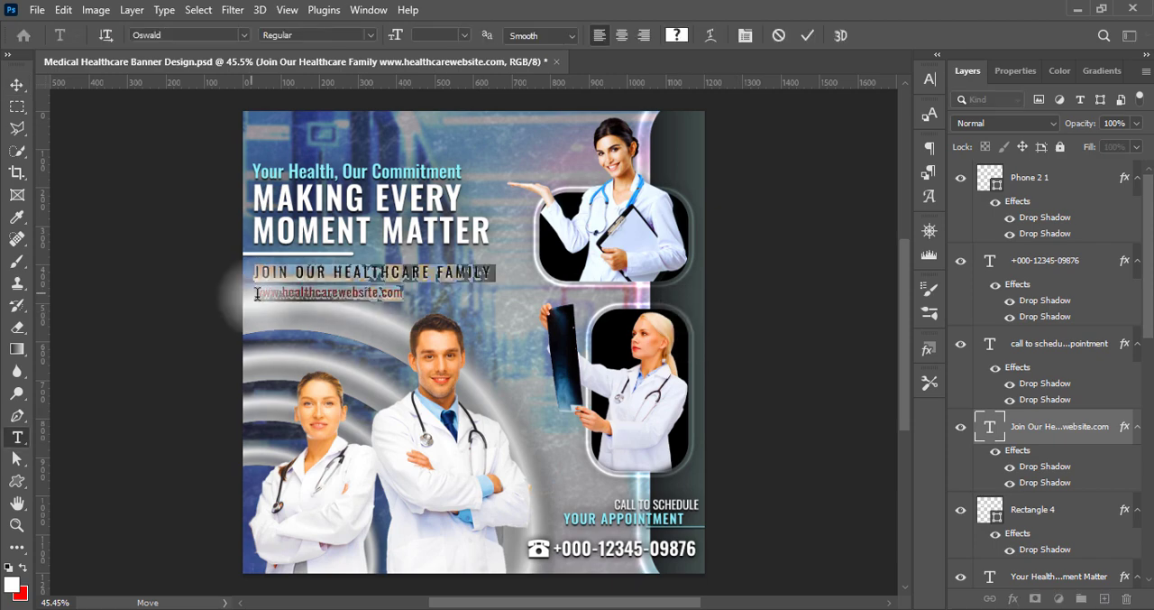
{"action": "left_click", "coordinate": [930, 78]}
{"action": "left_click", "coordinate": [900, 141]}
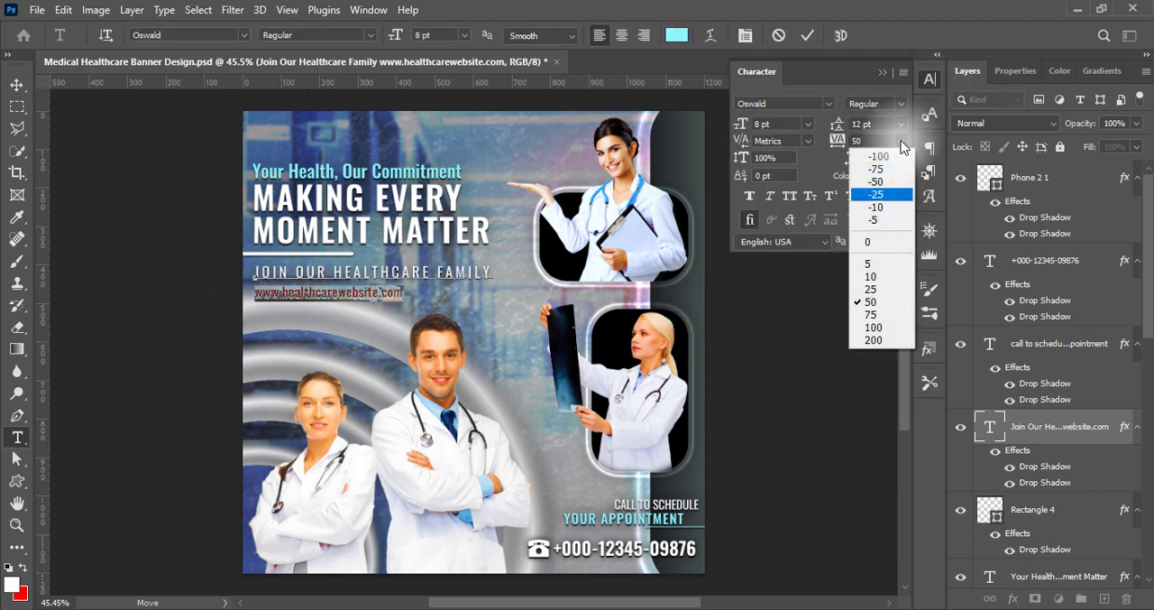
{"action": "left_click", "coordinate": [873, 326]}
{"action": "left_click", "coordinate": [811, 36]}
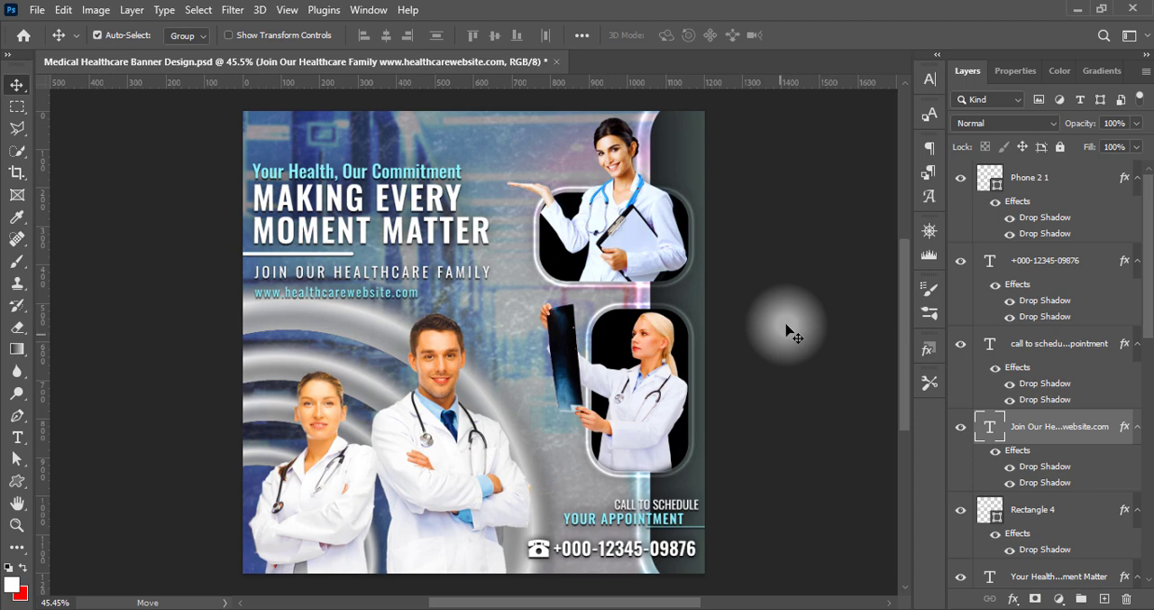
{"action": "left_click", "coordinate": [339, 237], "text": "shift"}
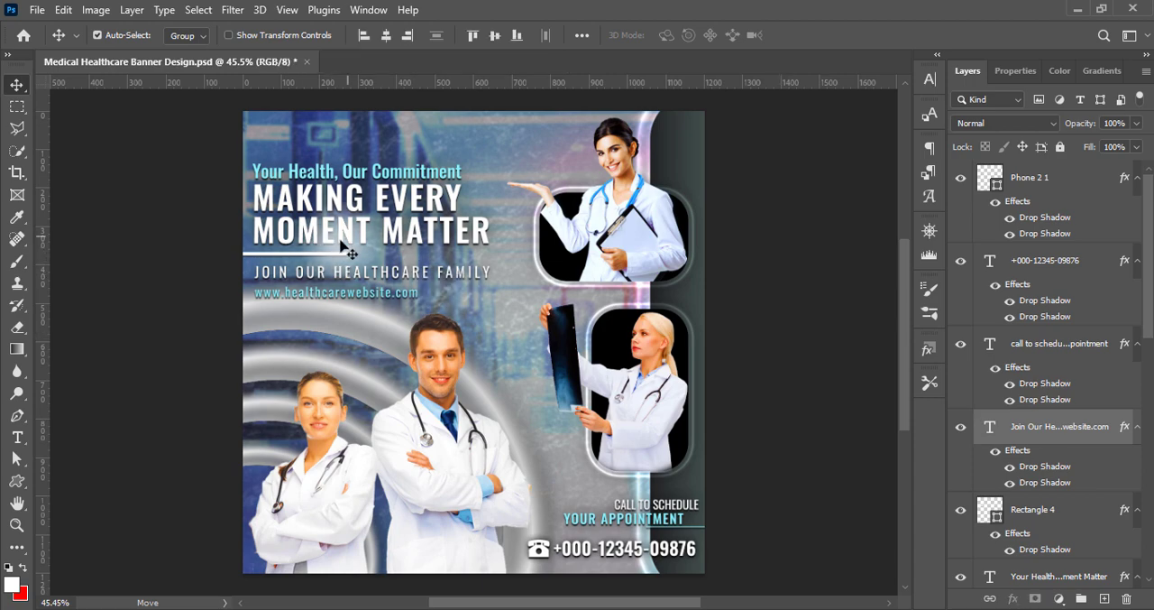
{"action": "key", "text": "Up"}
{"action": "key", "text": "Up"}
{"action": "key", "text": "ctrl+z"}
{"action": "left_click", "coordinate": [771, 342]}
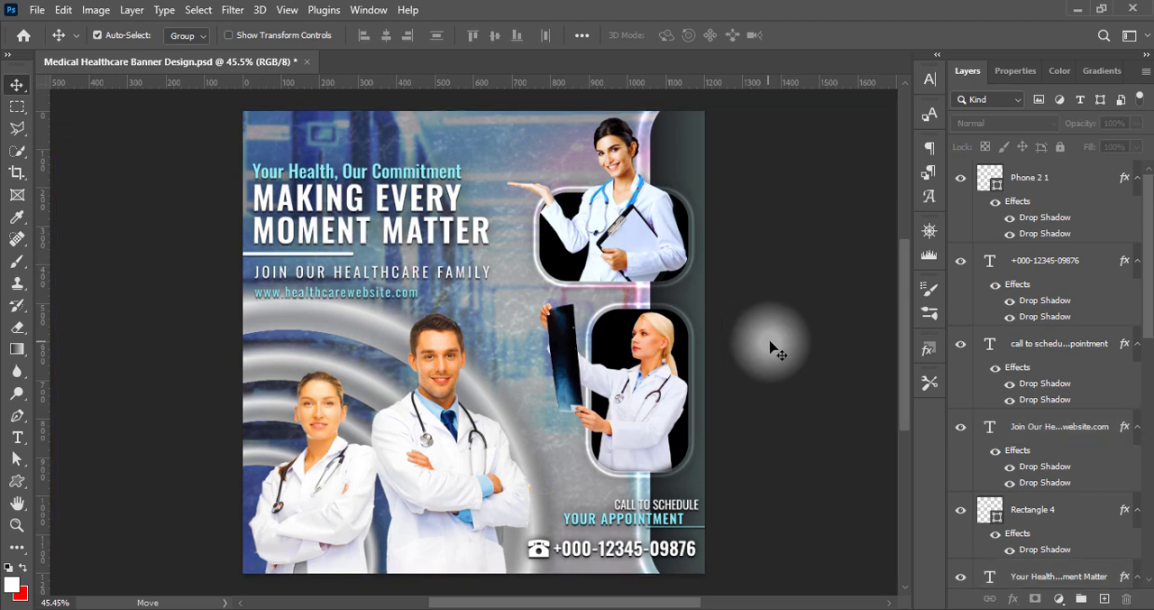
Select the slogan text, the white divider line and the tagline with website together, and nudge them slightly upward
{"action": "left_click", "coordinate": [400, 205]}
{"action": "left_click", "coordinate": [339, 254], "text": "shift"}
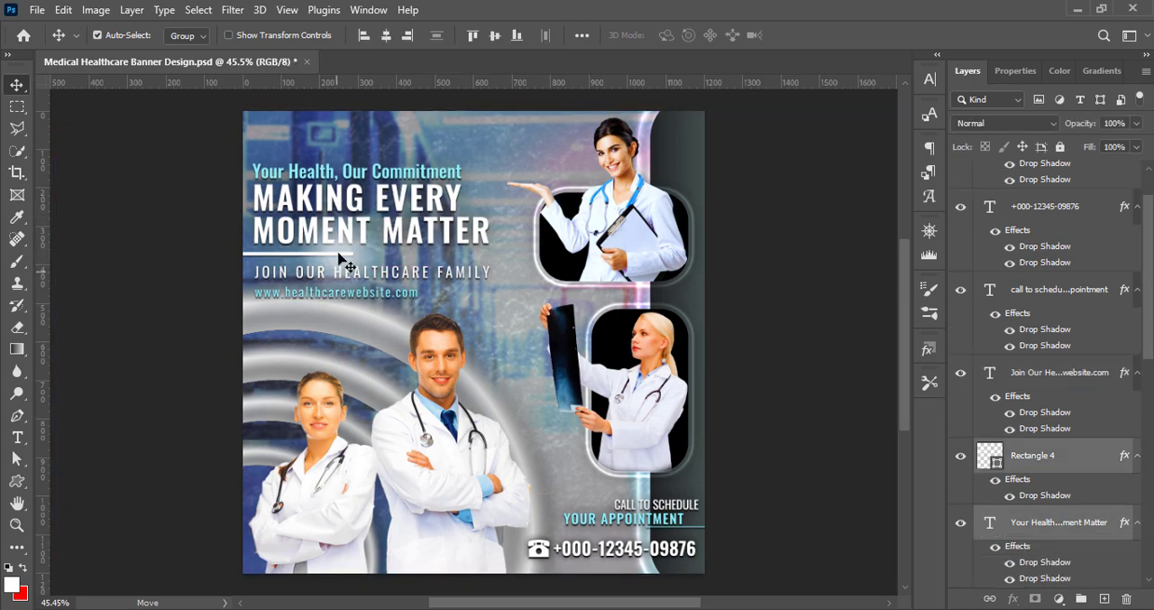
{"action": "left_click", "coordinate": [490, 291], "text": "shift"}
{"action": "key", "text": "Up"}
{"action": "key", "text": "Up"}
{"action": "key", "text": "Up"}
{"action": "key", "text": "Up"}
{"action": "key", "text": "Up"}
{"action": "key", "text": "Up"}
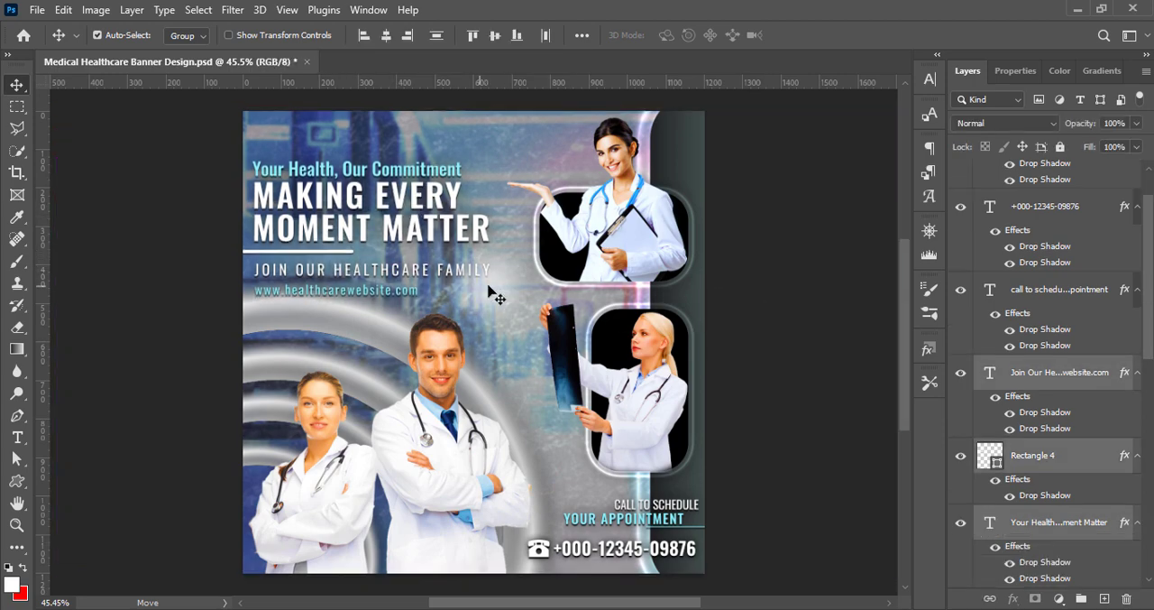
{"action": "key", "text": "Up"}
{"action": "key", "text": "Up"}
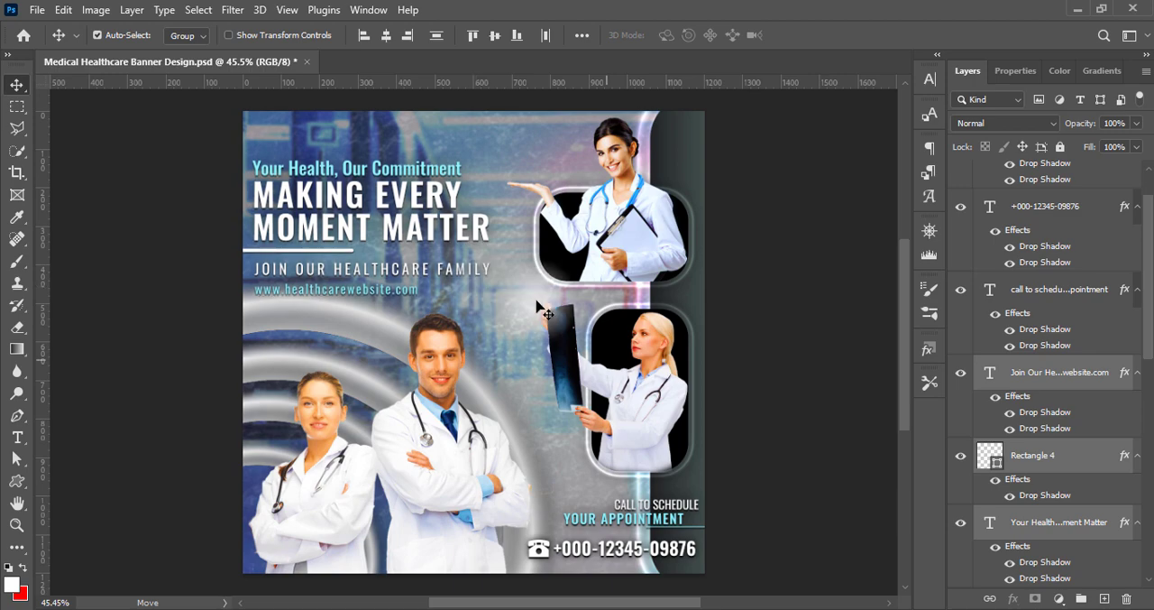
Deselect the slogan and tagline layers and save the document
{"action": "left_click", "coordinate": [753, 377]}
{"action": "key", "text": "ctrl+s"}
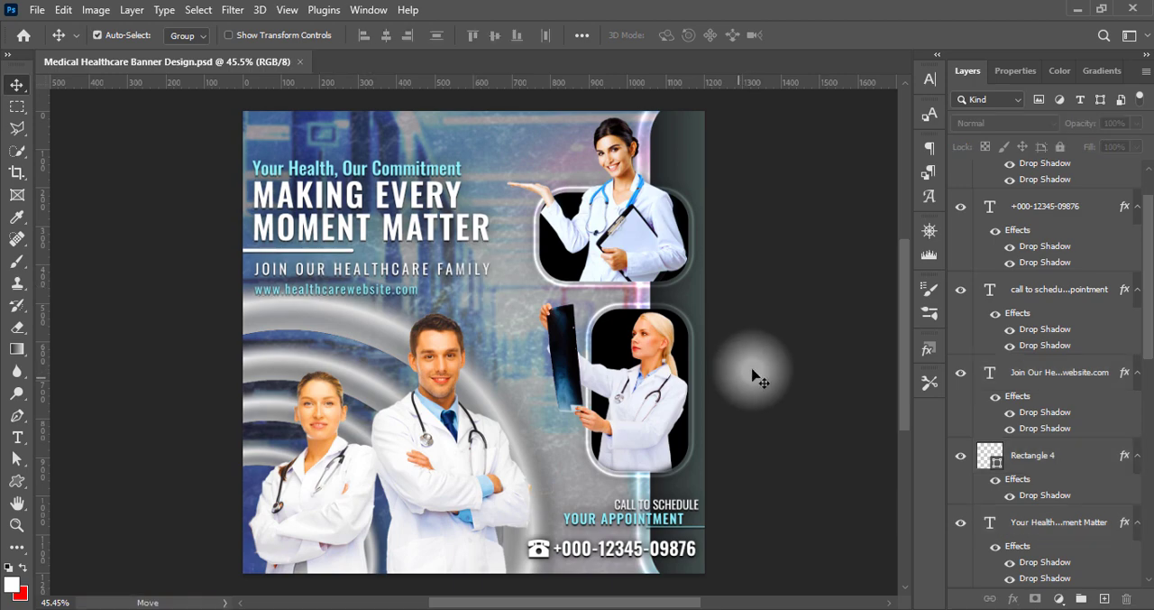
Paste the PMC Galaxy logo, scale it to about 18%, and place it near the banner's upper edge above the slogan
{"action": "key", "text": "ctrl+v"}
{"action": "key", "text": "ctrl+t"}
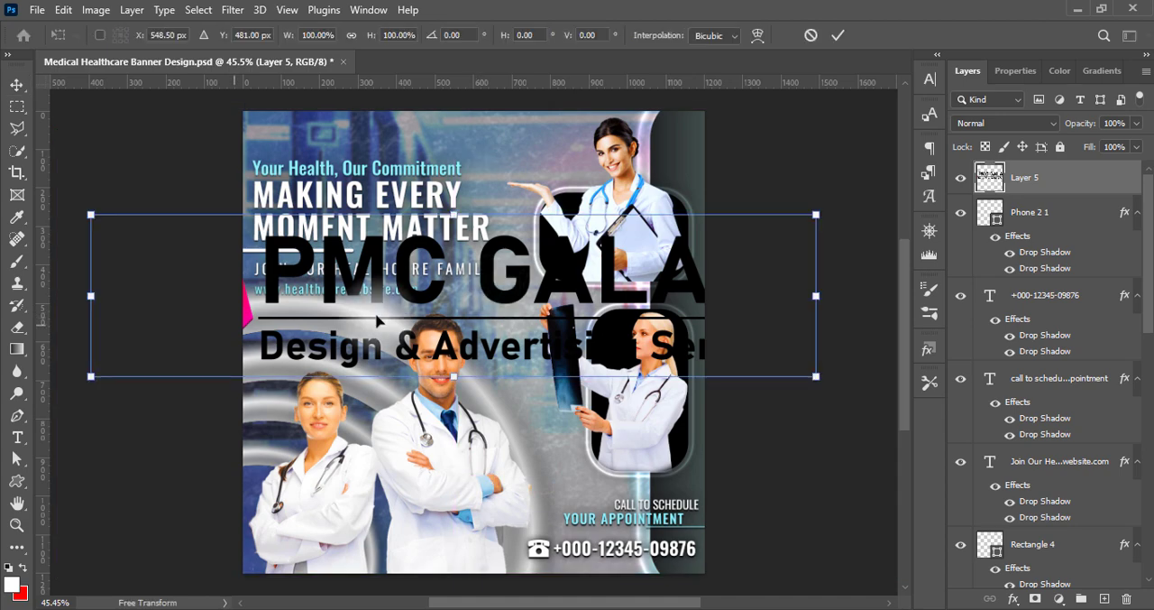
{"action": "left_click_drag", "start_coordinate": [91, 296], "coordinate": [454, 296]}
{"action": "left_click_drag", "start_coordinate": [542, 296], "coordinate": [370, 164]}
{"action": "left_click_drag", "start_coordinate": [646, 124], "coordinate": [472, 136]}
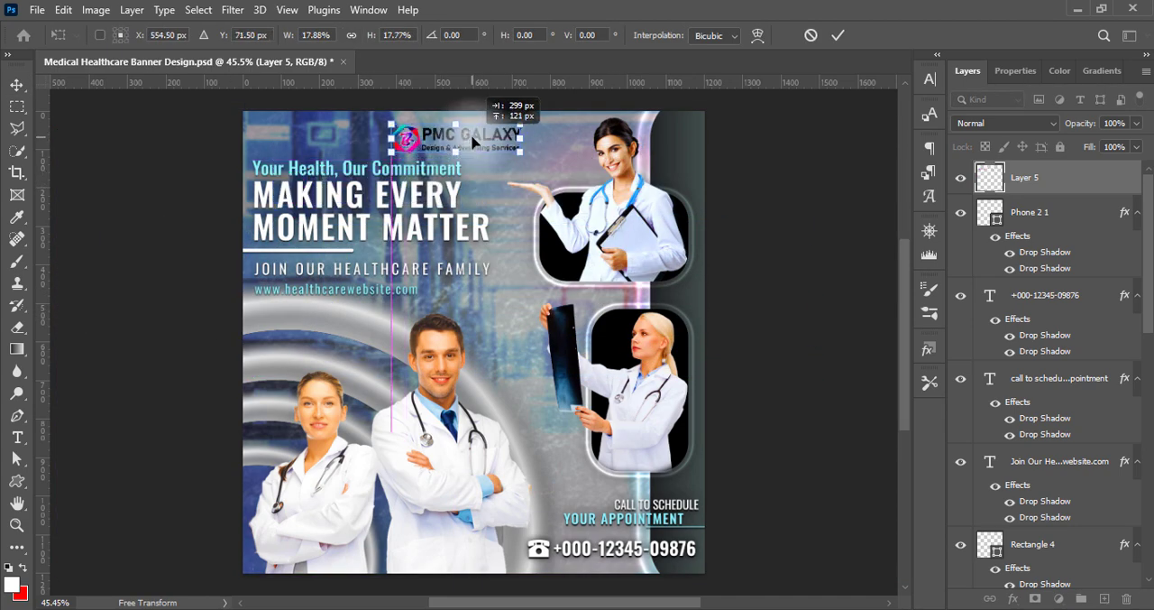
{"action": "key", "text": "Return"}
Apply a white Color Overlay at 100% opacity to the logo layer
{"action": "double_click", "coordinate": [990, 180]}
{"action": "left_click", "coordinate": [514, 291]}
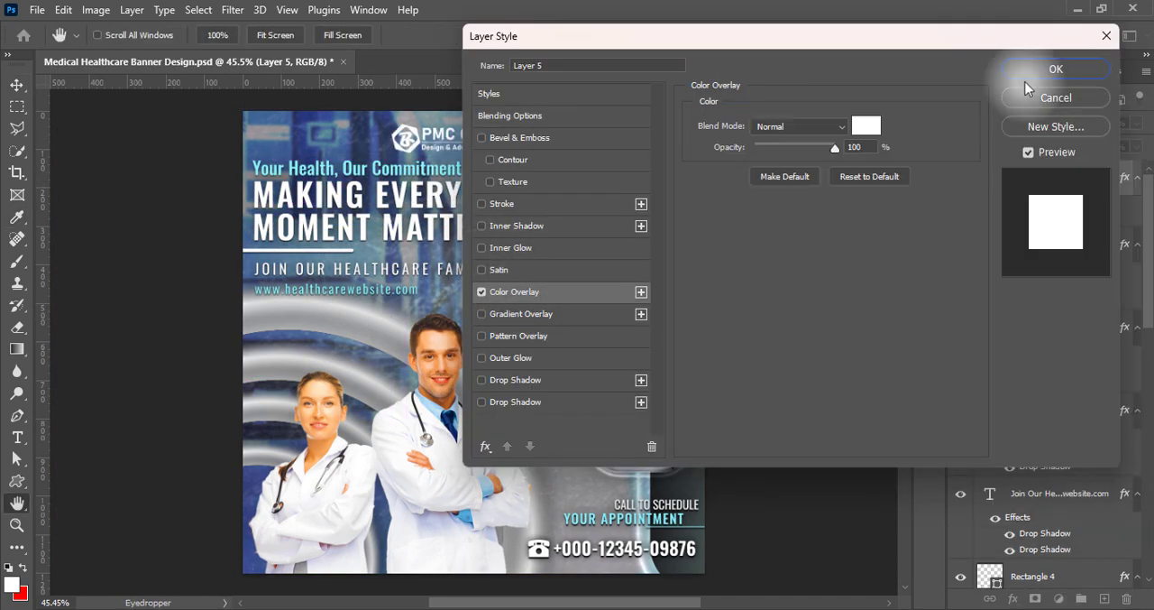
{"action": "left_click", "coordinate": [1055, 70]}
Add two Drop Shadows to the logo, the lower one black at 100% opacity, 90° angle, 0 px distance and about 84 px size
{"action": "right_click", "coordinate": [988, 177]}
{"action": "left_click", "coordinate": [991, 187]}
{"action": "left_click", "coordinate": [481, 380]}
{"action": "left_click", "coordinate": [516, 403]}
{"action": "left_click_drag", "start_coordinate": [893, 39], "coordinate": [1025, 35]}
{"action": "left_click_drag", "start_coordinate": [894, 237], "coordinate": [920, 242]}
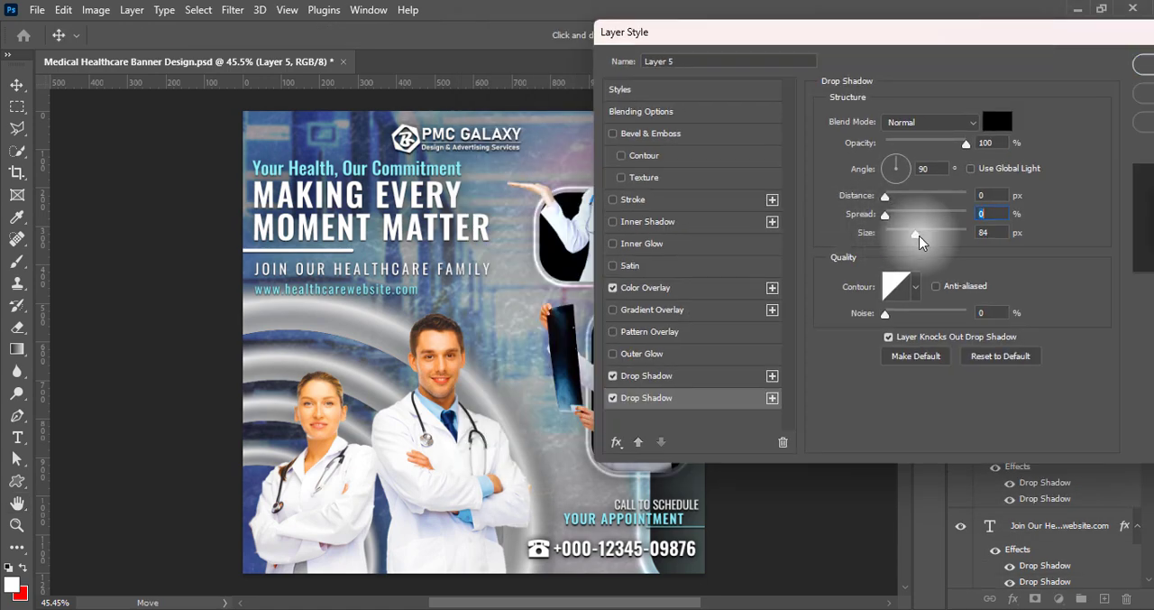
{"action": "key", "text": "Return"}
Place the logo layer directly above the corridor background layer, and move the logo, scaled down, to the banner's upper-left corner above the slogan
{"action": "scroll", "coordinate": [1056, 541], "scroll_direction": "down", "scroll_amount": 8}
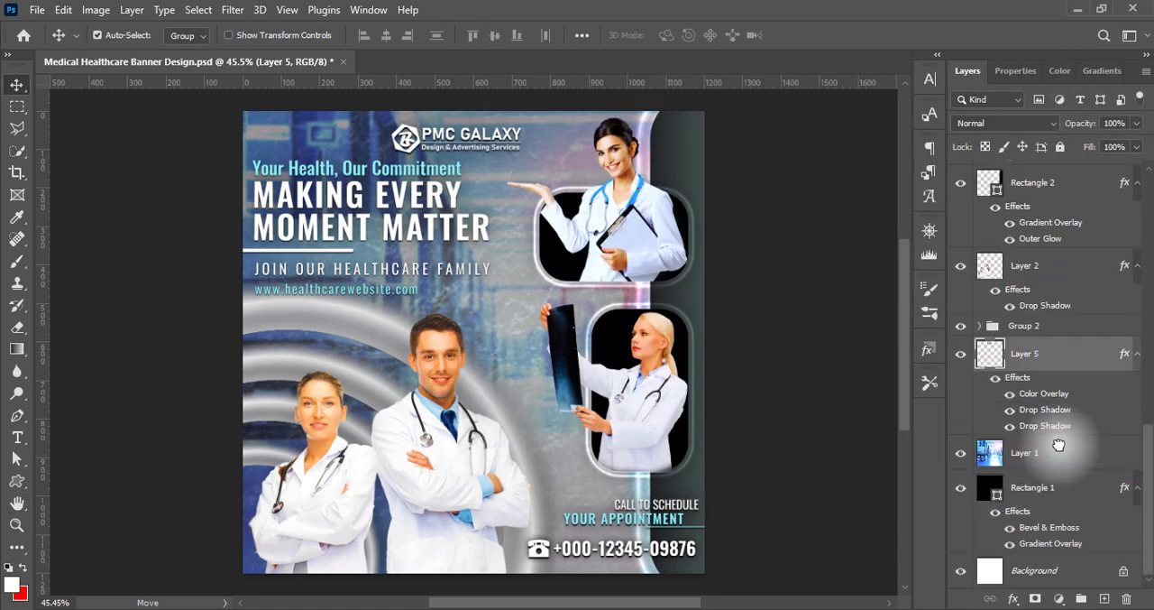
{"action": "left_click_drag", "start_coordinate": [507, 134], "coordinate": [325, 137]}
{"action": "key", "text": "ctrl+t"}
{"action": "key", "text": "Return"}
{"action": "left_click", "coordinate": [756, 334]}
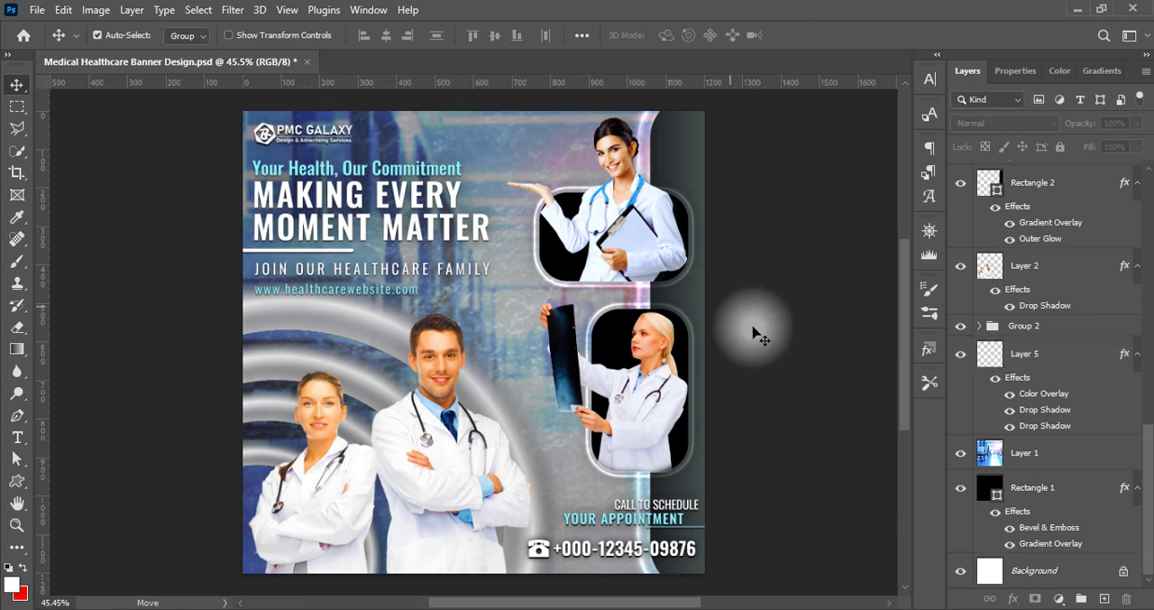
Darken the corridor background layer by lowering its lightness with a Hue/Saturation adjustment
{"action": "left_click", "coordinate": [1025, 452]}
{"action": "left_click", "coordinate": [96, 10]}
{"action": "mouse_move", "coordinate": [118, 51]}
{"action": "left_click", "coordinate": [302, 124]}
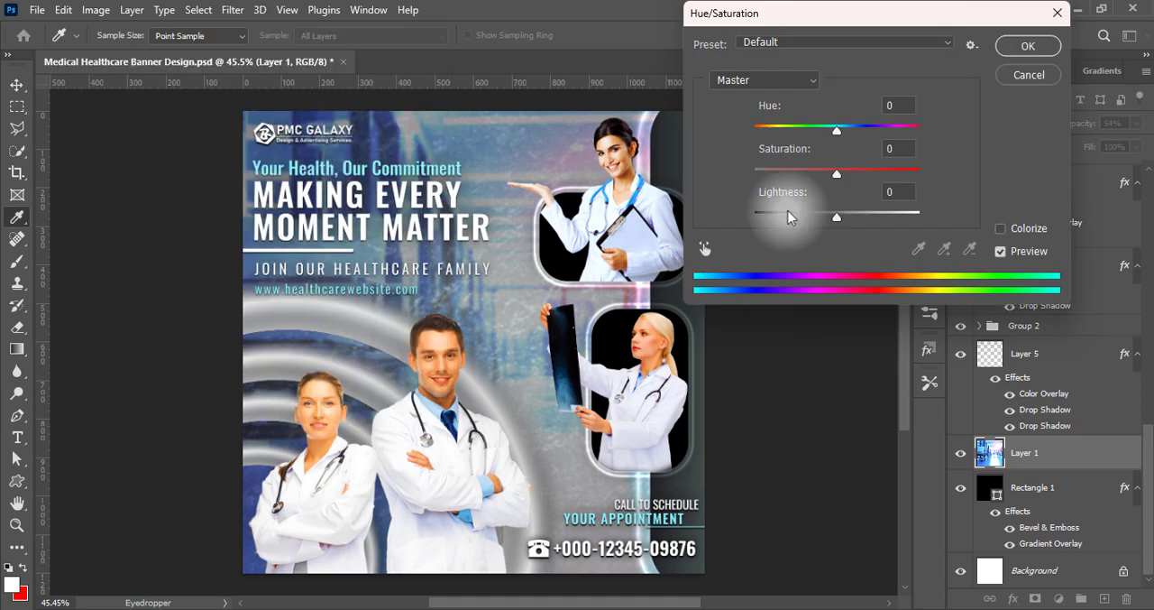
{"action": "left_click_drag", "start_coordinate": [789, 217], "coordinate": [824, 225]}
{"action": "key", "text": "Return"}
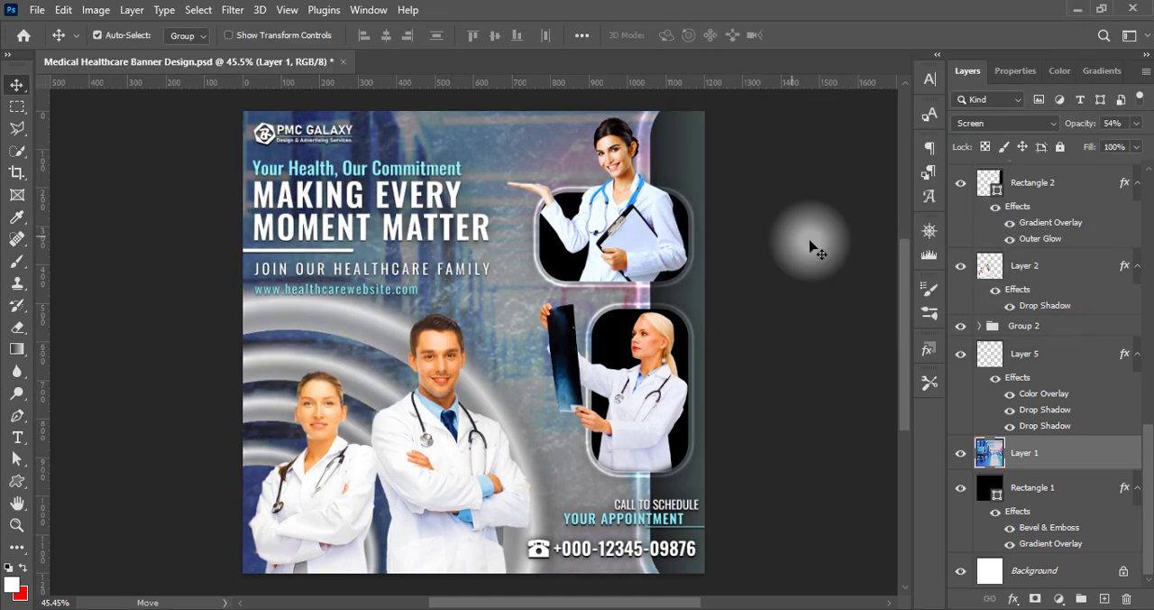
Examine the whole banner at several magnifications, checking the logo, text, doctor cutouts and darkened background
{"action": "scroll", "coordinate": [451, 311], "scroll_direction": "up", "scroll_amount": 1}
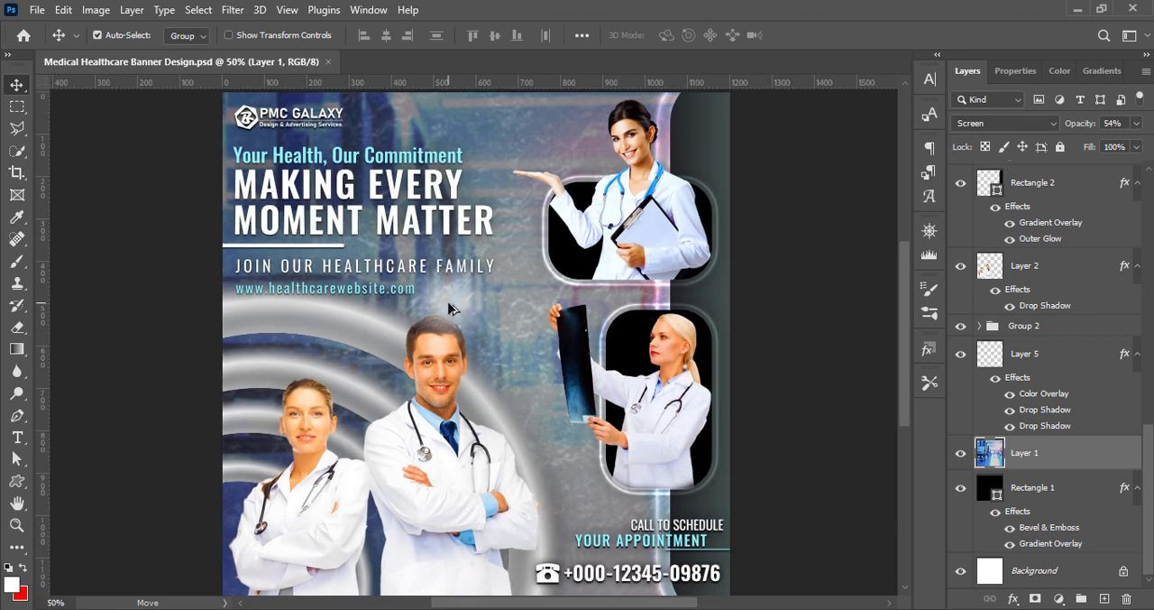
{"action": "scroll", "coordinate": [451, 310], "scroll_direction": "down", "scroll_amount": 3}
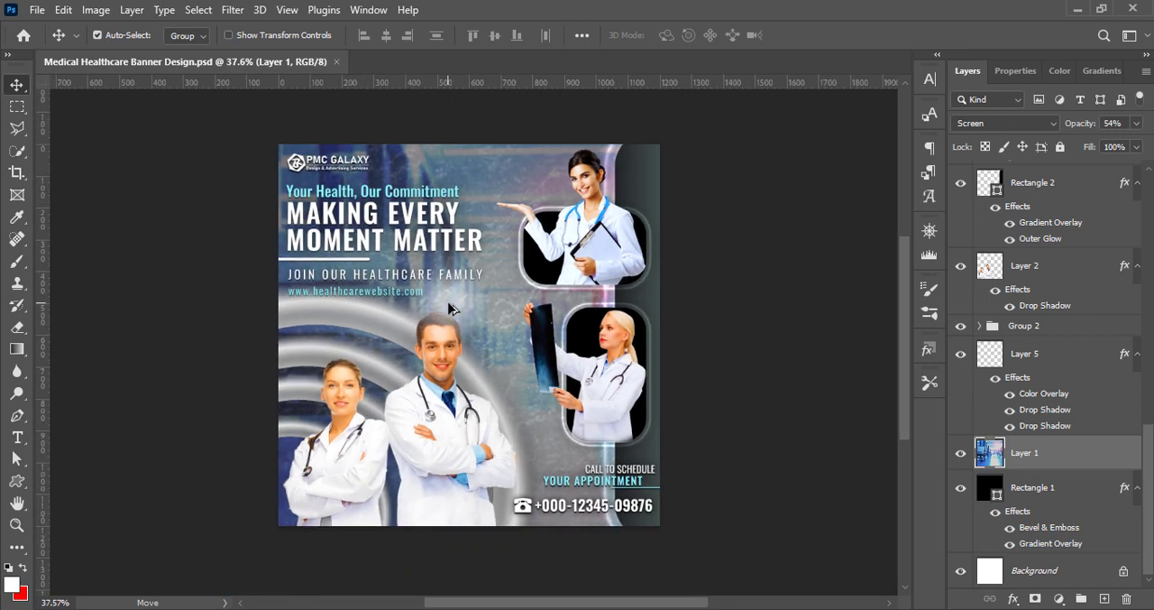
{"action": "scroll", "coordinate": [451, 310], "scroll_direction": "down", "scroll_amount": 1}
{"action": "scroll", "coordinate": [451, 310], "scroll_direction": "up", "scroll_amount": 2}
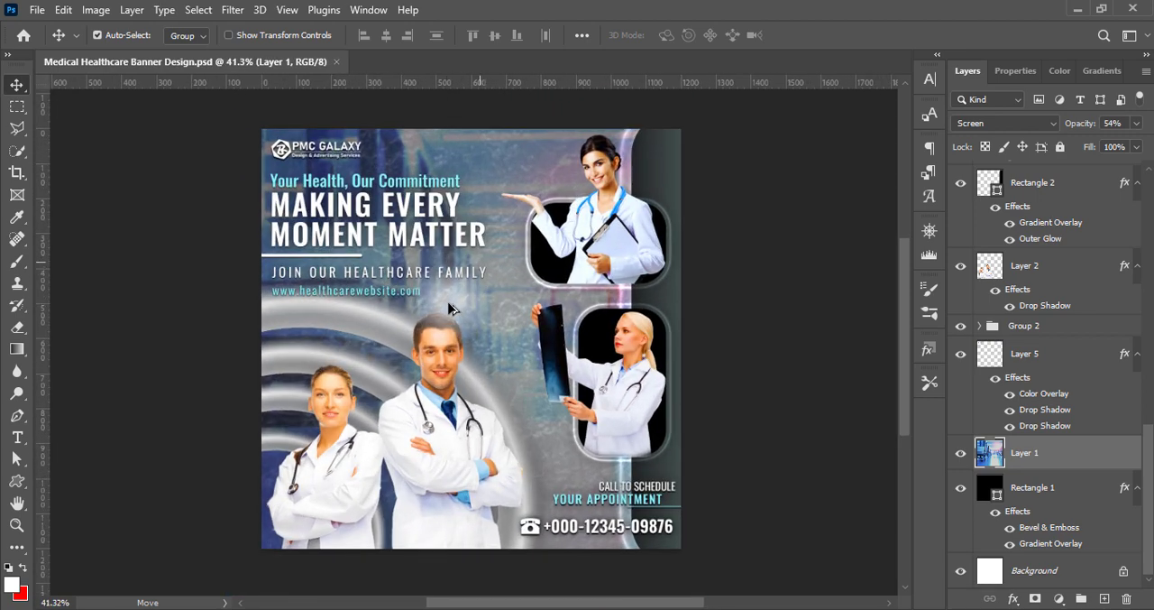
{"action": "scroll", "coordinate": [451, 309], "scroll_direction": "up", "scroll_amount": 2}
{"action": "scroll", "coordinate": [487, 341], "scroll_direction": "down", "scroll_amount": 1}
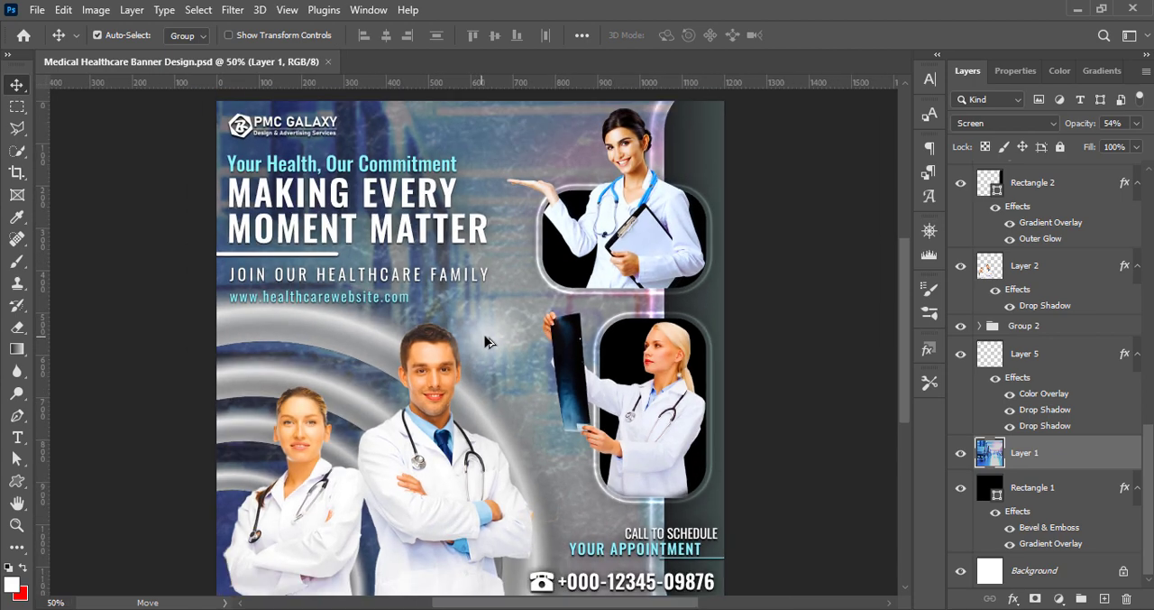
{"action": "scroll", "coordinate": [487, 341], "scroll_direction": "down", "scroll_amount": 1}
{"action": "left_click", "coordinate": [831, 450]}
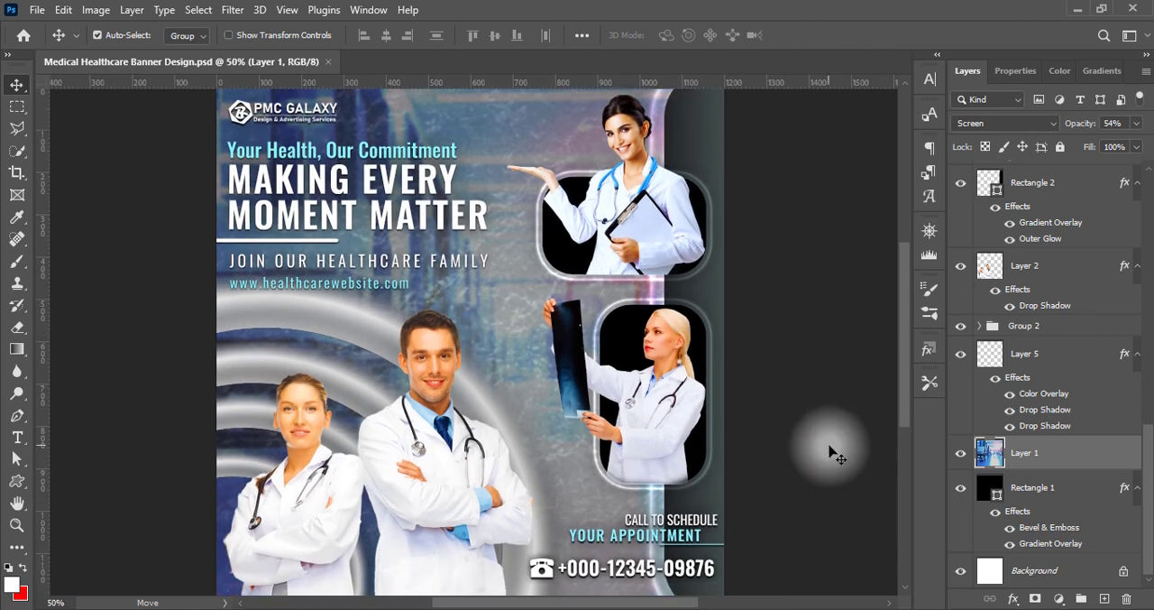
{"action": "scroll", "coordinate": [463, 316], "scroll_direction": "down", "scroll_amount": 1}
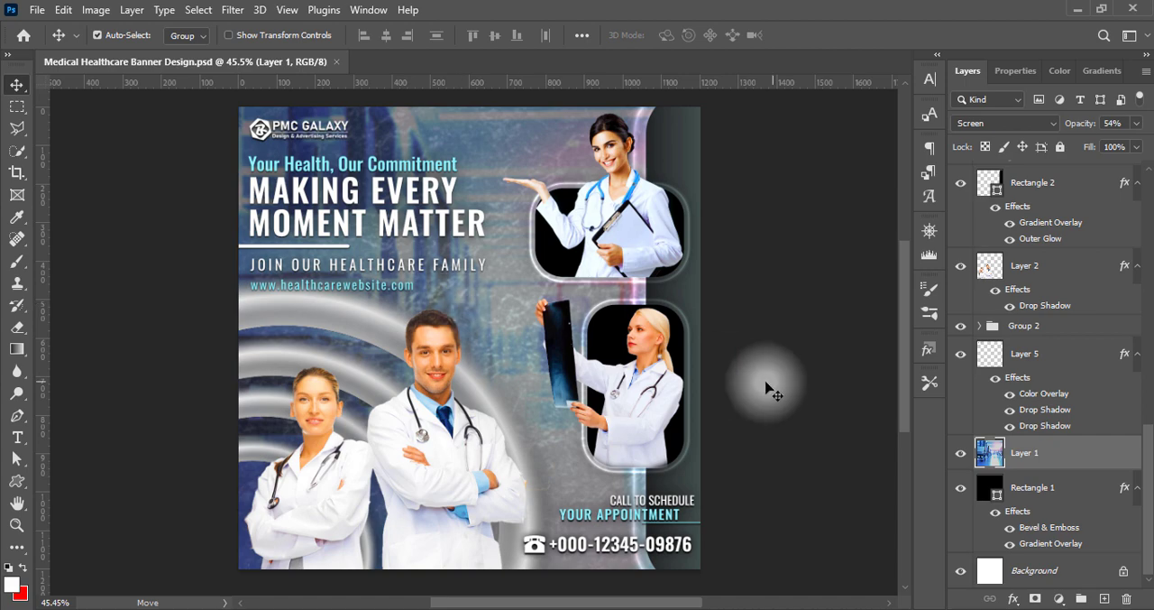